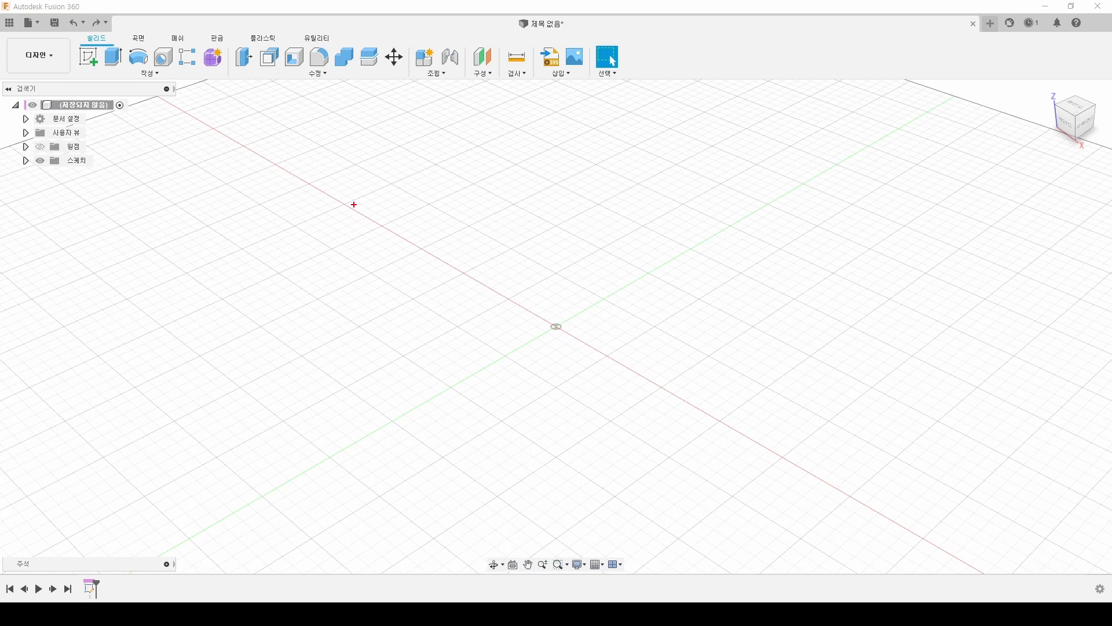
drag(379, 182, 421, 214)
mouse_move(420, 172)
mouse_down()
mouse_move(449, 192)
mouse_move(429, 213)
mouse_move(504, 194)
mouse_move(499, 207)
mouse_up()
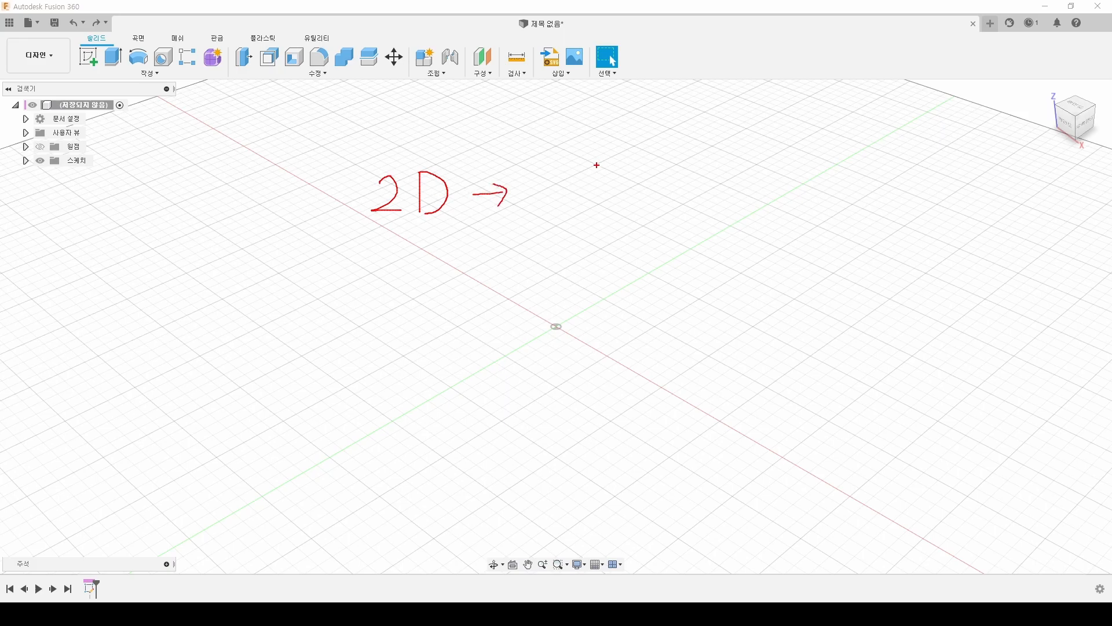
mouse_move(528, 178)
mouse_down()
mouse_move(542, 205)
mouse_move(601, 191)
mouse_move(571, 202)
mouse_up()
mouse_move(369, 232)
mouse_down()
mouse_move(430, 230)
mouse_move(412, 241)
mouse_move(174, 161)
mouse_move(96, 80)
mouse_move(109, 75)
mouse_up()
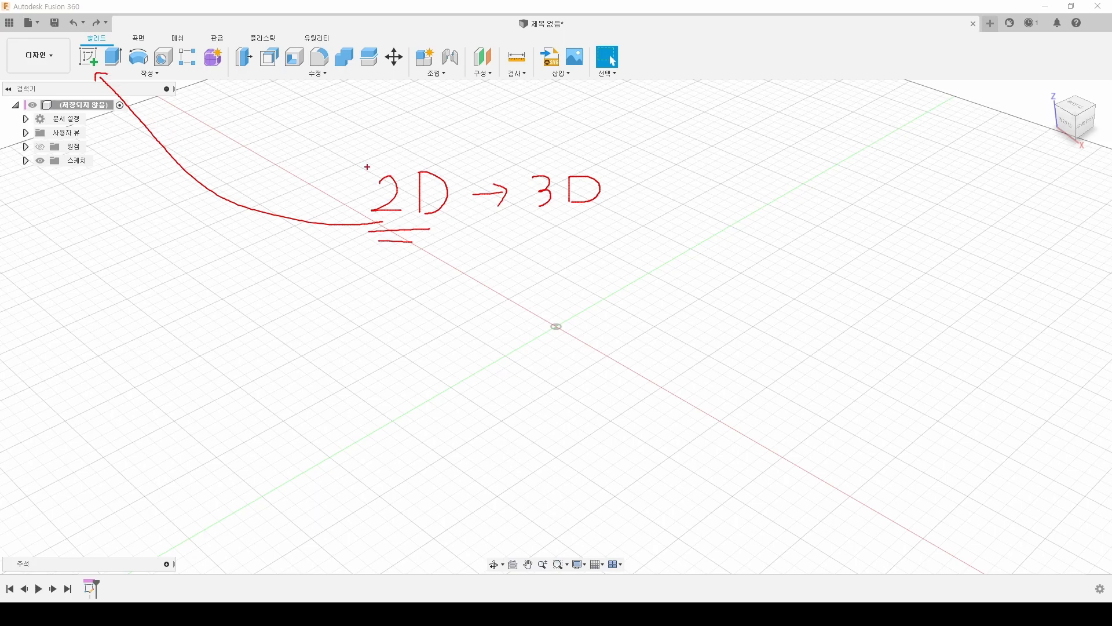
key(Escape)
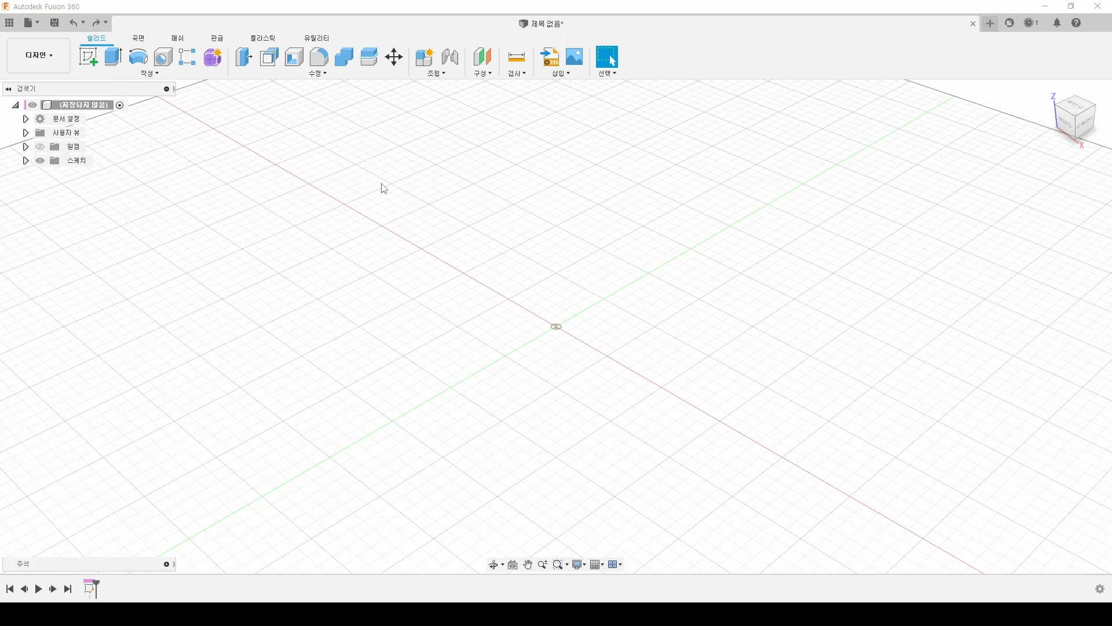
- Start a new sketch and examine the directions of the X, Y and Z axes at the origin
click(90, 65)
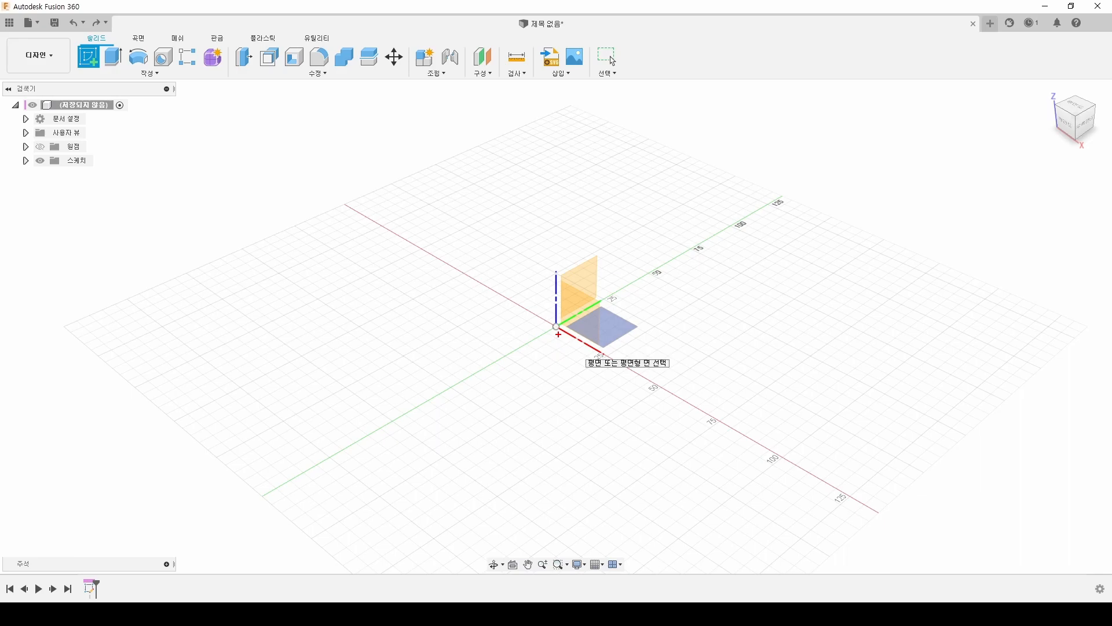
drag(503, 325, 582, 372)
drag(579, 365, 578, 380)
mouse_move(512, 322)
mouse_down()
mouse_move(499, 321)
mouse_move(462, 406)
mouse_move(479, 409)
mouse_move(506, 389)
mouse_move(524, 403)
mouse_move(512, 417)
mouse_up()
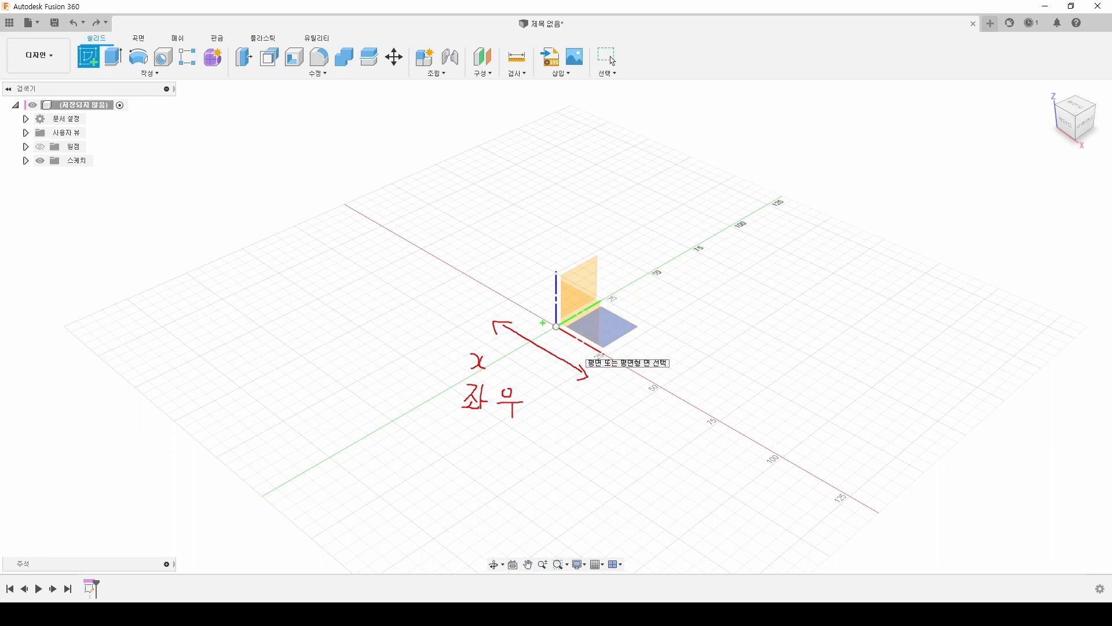
mouse_move(611, 303)
mouse_down()
mouse_move(683, 261)
mouse_move(612, 300)
mouse_move(621, 309)
mouse_move(659, 297)
mouse_move(660, 307)
mouse_move(689, 287)
mouse_move(702, 306)
mouse_move(693, 320)
mouse_up()
mouse_move(699, 307)
mouse_down()
mouse_move(698, 318)
mouse_move(727, 285)
mouse_up()
drag(718, 287, 729, 295)
drag(715, 303, 732, 301)
mouse_move(728, 301)
mouse_down()
mouse_move(725, 314)
mouse_move(737, 311)
mouse_up()
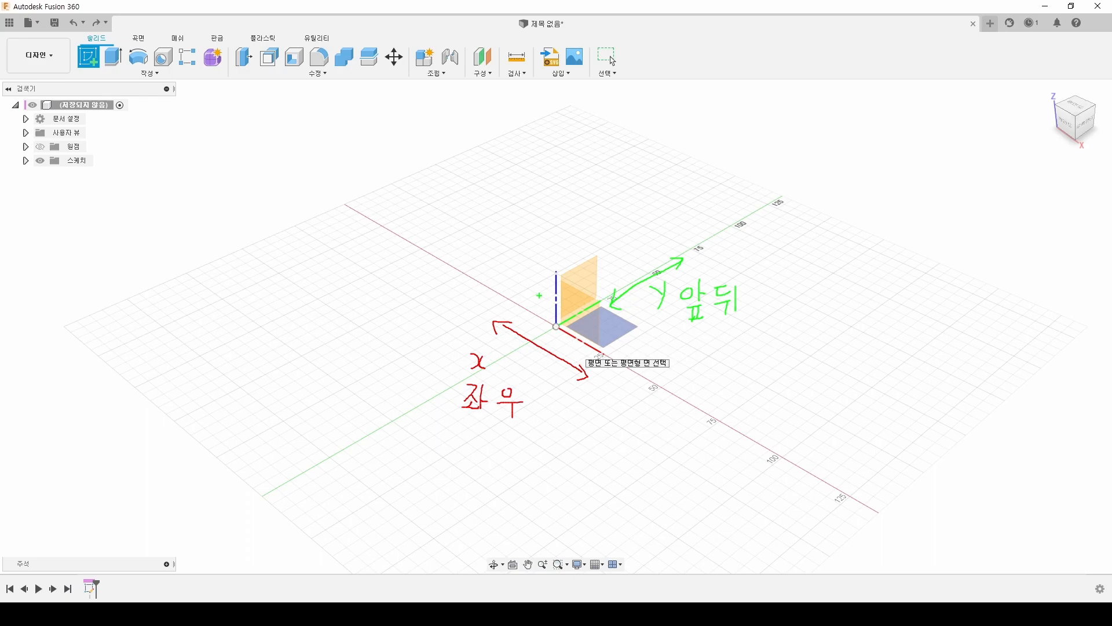
mouse_move(543, 321)
mouse_down()
mouse_move(539, 261)
mouse_move(548, 266)
mouse_move(546, 307)
mouse_move(515, 286)
mouse_up()
mouse_move(499, 224)
mouse_down()
mouse_move(494, 235)
mouse_move(508, 237)
mouse_up()
mouse_move(508, 230)
mouse_down()
mouse_move(504, 242)
mouse_move(529, 229)
mouse_up()
drag(520, 231, 538, 239)
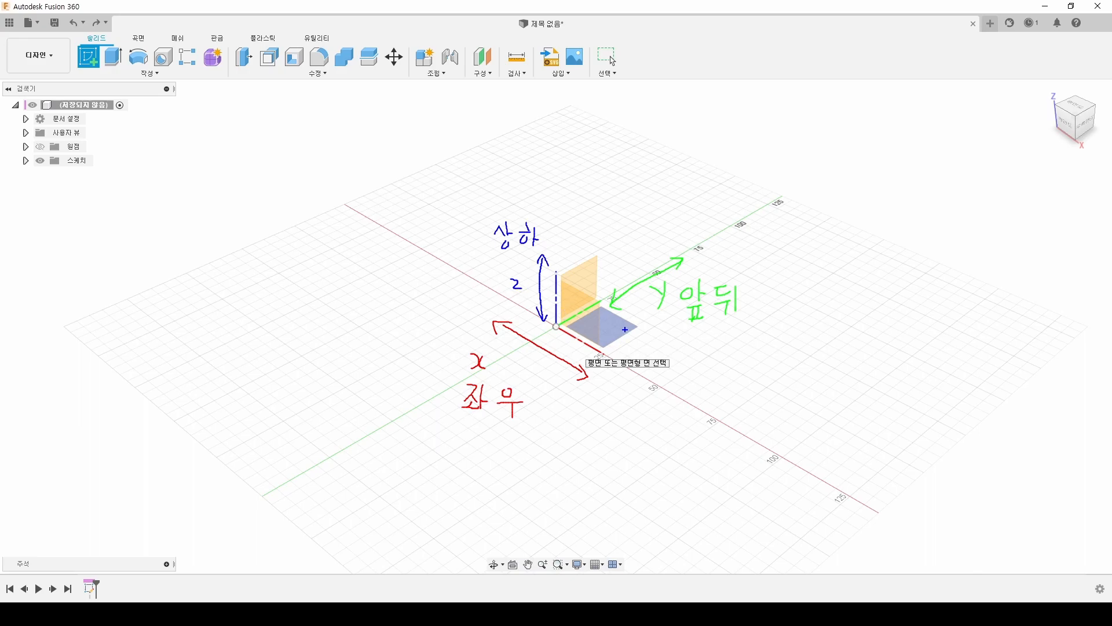
- Examine the XY, XZ and YZ origin planes and which pair of axes defines each one
drag(633, 331, 640, 336)
drag(578, 257, 588, 256)
drag(573, 298, 582, 299)
mouse_move(681, 342)
mouse_down()
mouse_move(697, 359)
mouse_move(717, 343)
mouse_up()
mouse_move(462, 277)
mouse_down()
mouse_move(467, 294)
mouse_move(486, 285)
mouse_move(496, 300)
mouse_up()
mouse_move(606, 240)
mouse_down()
mouse_move(613, 262)
mouse_move(641, 243)
mouse_move(645, 255)
mouse_up()
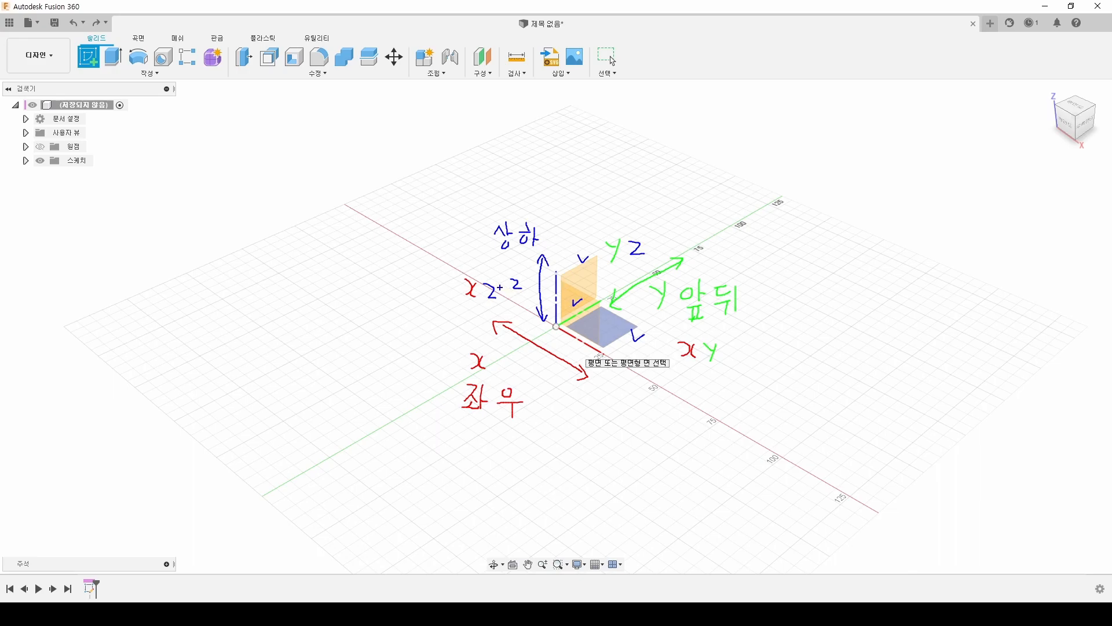
key(Escape)
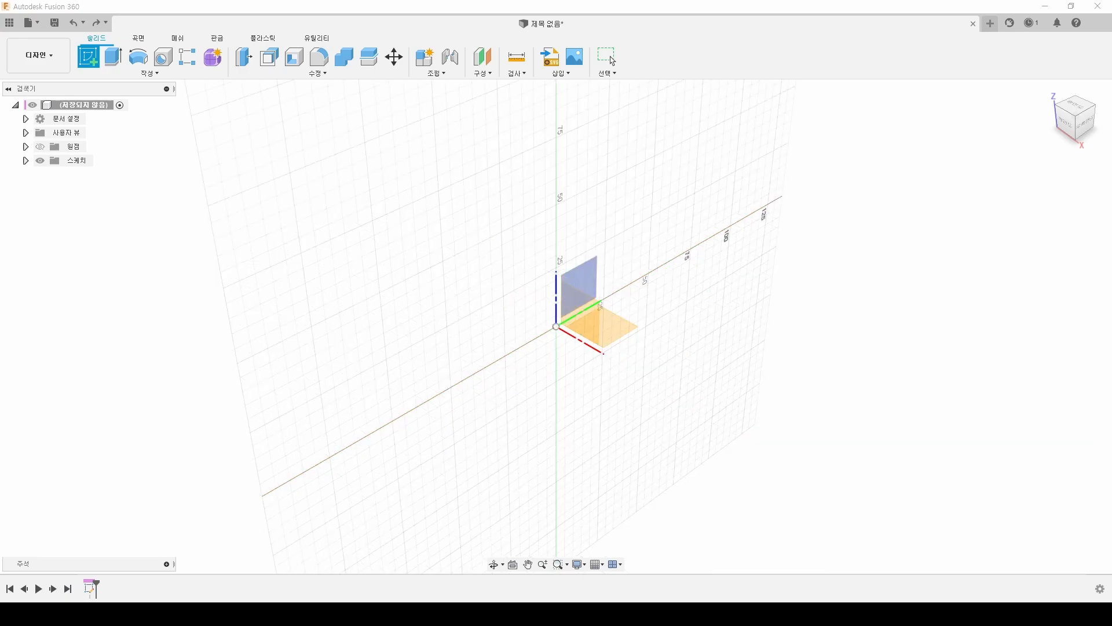
- Switch to the 전개도.jpg picture and examine how the projection box unfolds into six flat views with matching opposite faces
key(alt+Tab)
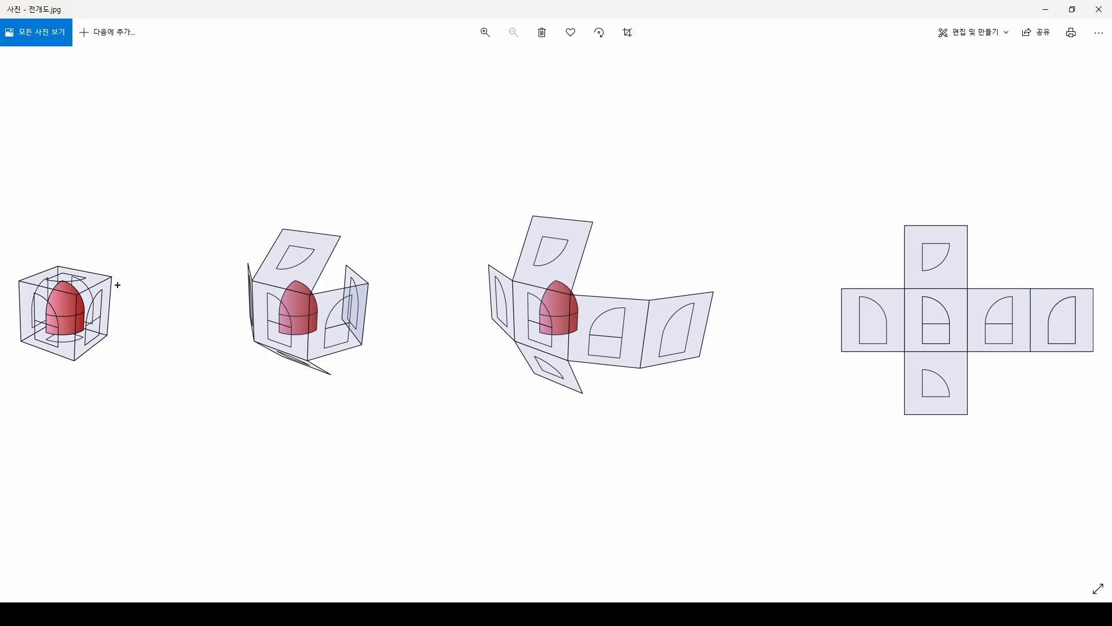
drag(101, 261, 205, 261)
drag(377, 248, 467, 254)
drag(850, 294, 853, 302)
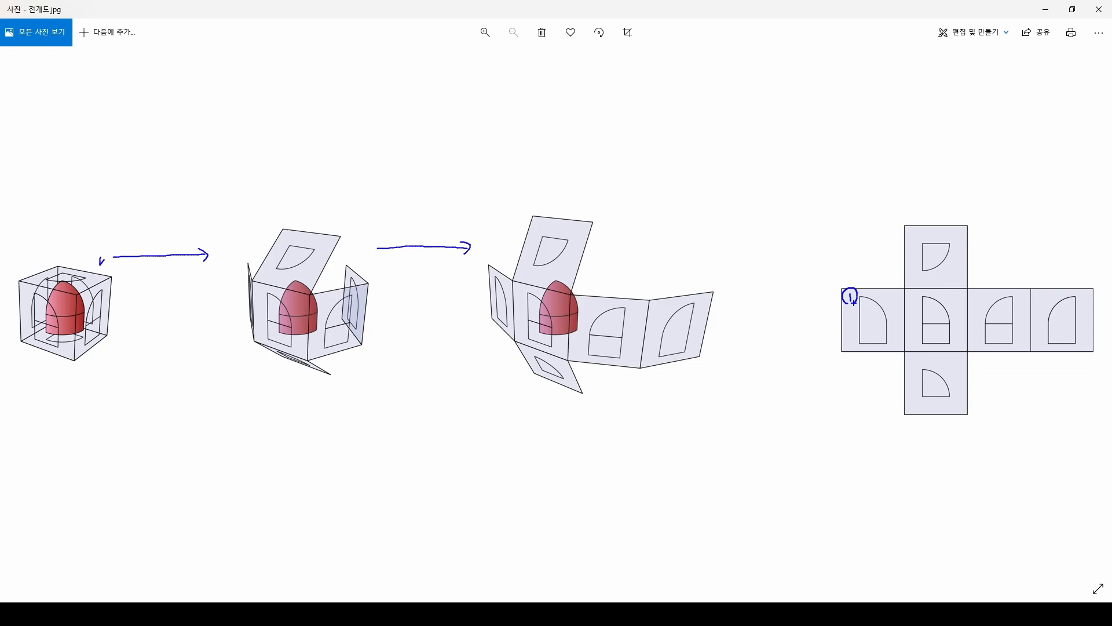
drag(976, 294, 988, 299)
drag(911, 294, 918, 302)
mouse_move(1038, 293)
mouse_down()
mouse_move(1034, 304)
mouse_move(1048, 295)
mouse_up()
mouse_move(918, 237)
mouse_down()
mouse_move(904, 240)
mouse_move(923, 242)
mouse_up()
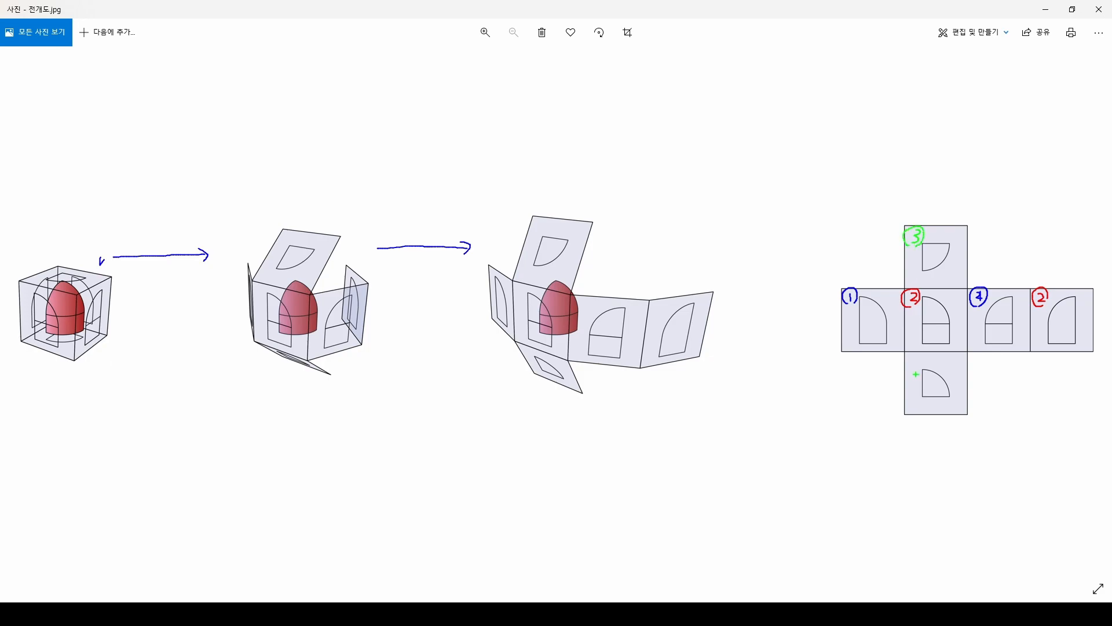
mouse_move(916, 360)
mouse_down()
mouse_move(907, 376)
mouse_move(905, 354)
mouse_up()
key(Escape)
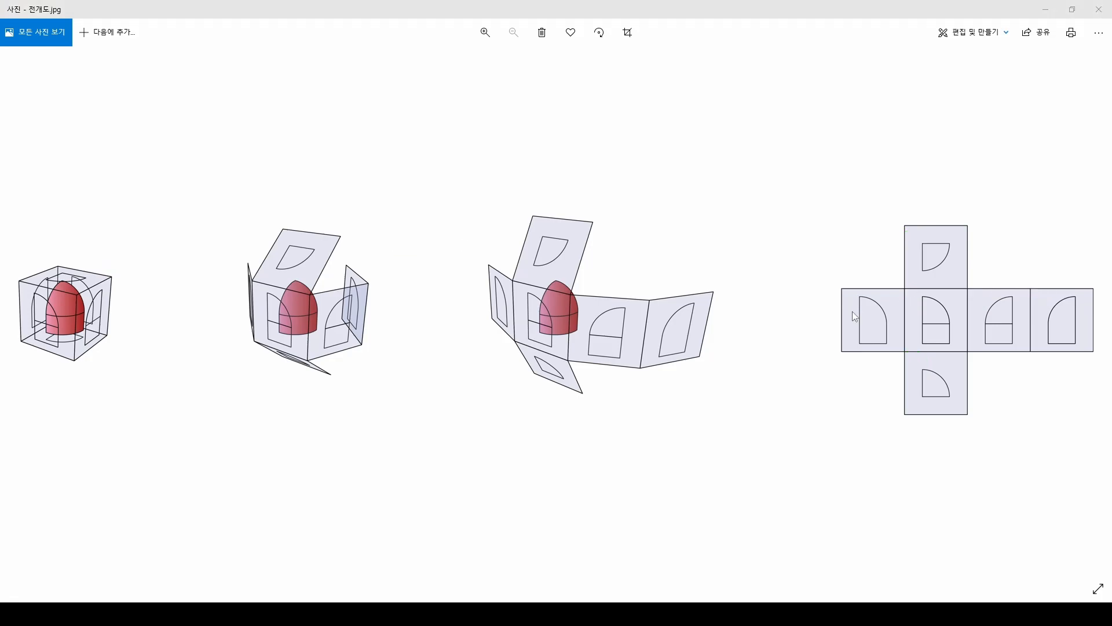
- Switch to the exam drawing PDF and examine which viewing direction of part 1's isometric view each orthographic view corresponds to
key(alt+Tab)
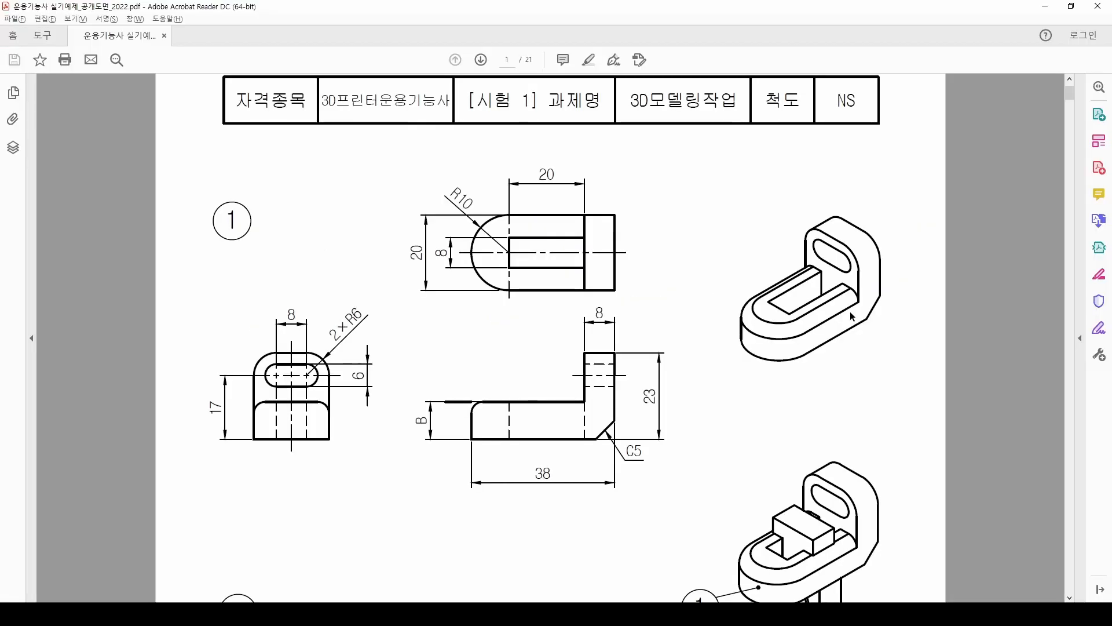
scroll(541, 321, down, 1)
scroll(540, 321, up, 1)
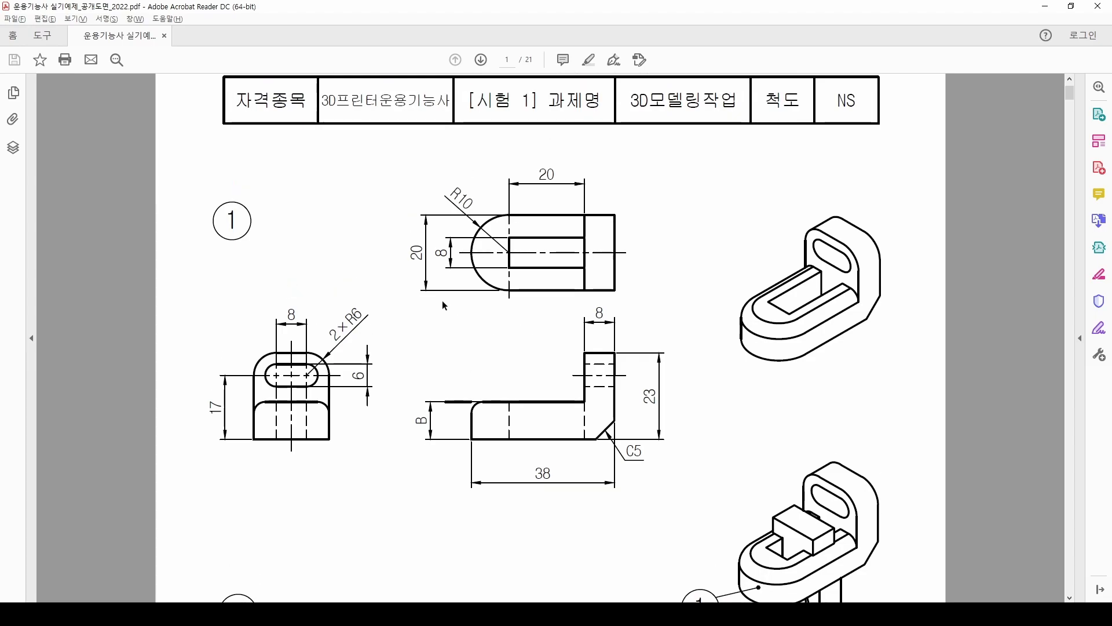
key(ctrl+2)
key(r)
mouse_move(856, 366)
mouse_down()
mouse_move(701, 322)
mouse_move(771, 191)
mouse_move(885, 232)
mouse_move(876, 351)
mouse_up()
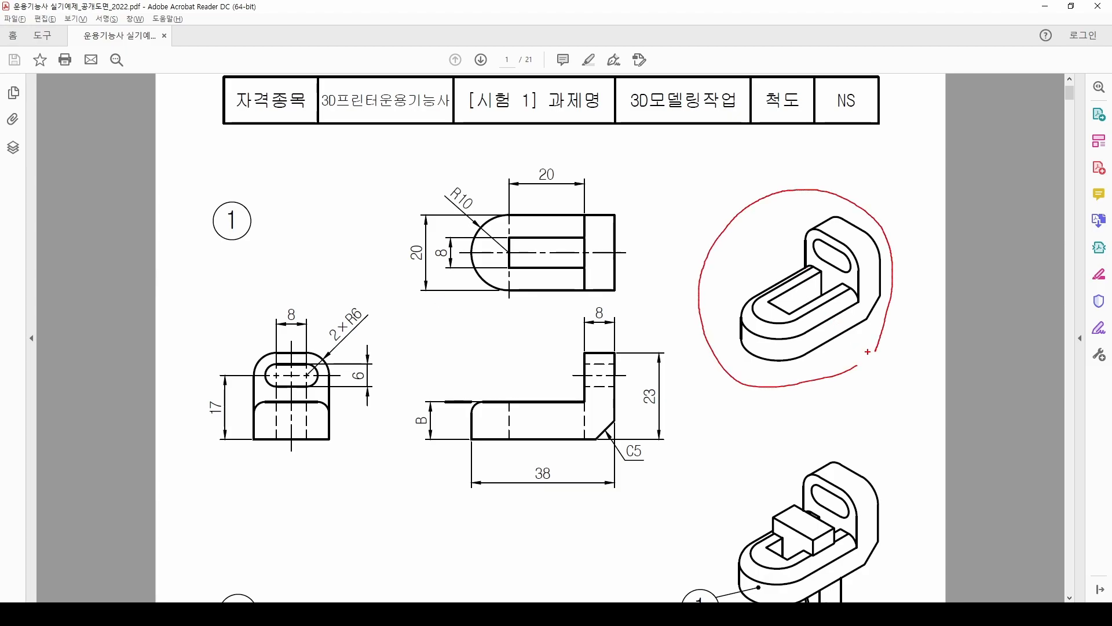
drag(244, 323, 252, 333)
drag(428, 344, 440, 354)
mouse_move(421, 169)
mouse_down()
mouse_move(433, 166)
mouse_move(436, 179)
mouse_up()
drag(691, 371, 729, 354)
drag(676, 382, 689, 391)
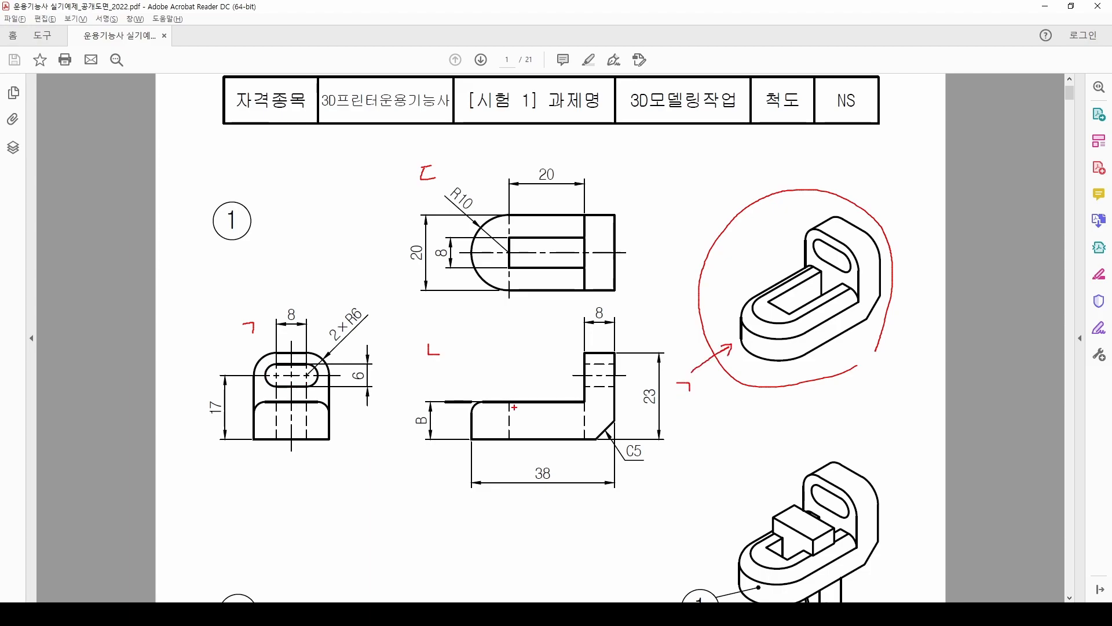
mouse_move(890, 375)
mouse_down()
mouse_move(926, 402)
mouse_move(866, 359)
mouse_up()
drag(951, 399, 966, 420)
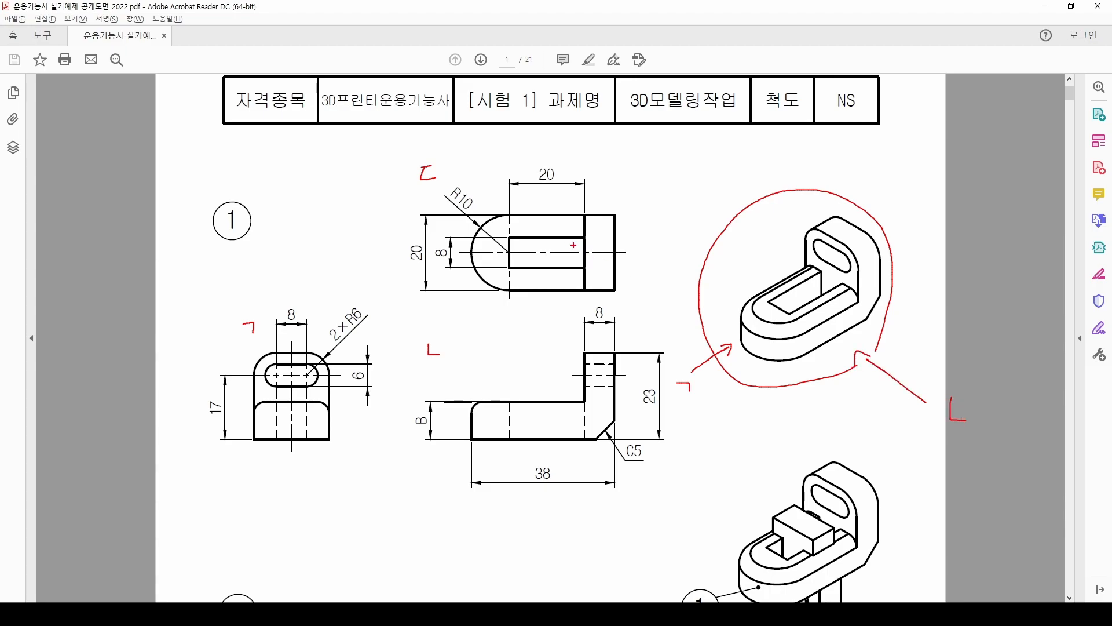
drag(823, 145, 831, 184)
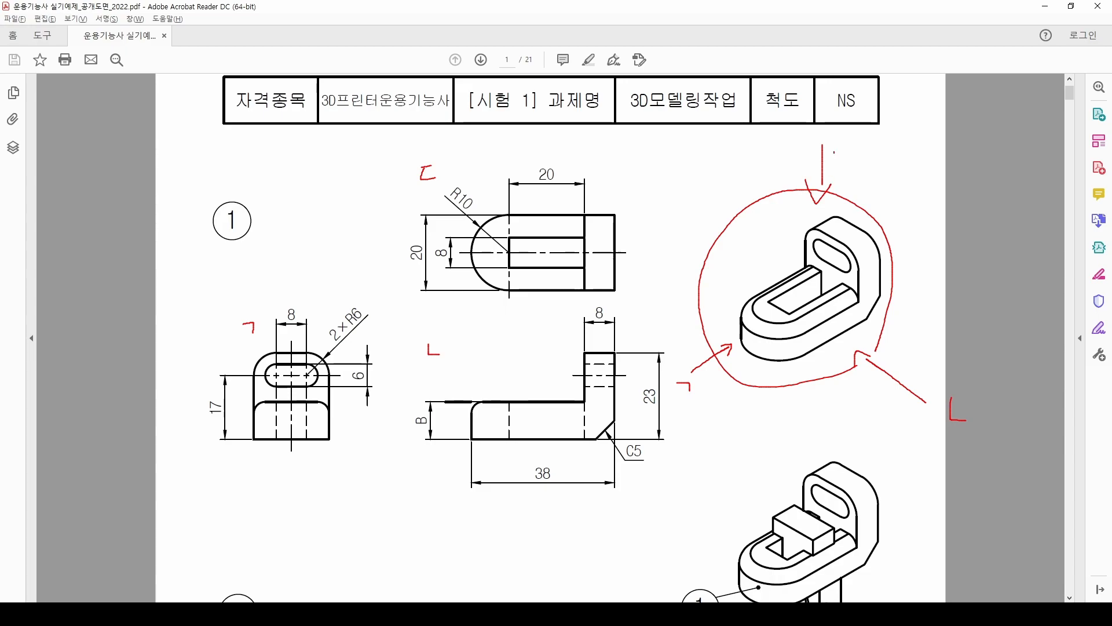
drag(844, 132, 850, 148)
mouse_move(434, 371)
mouse_down()
mouse_move(410, 348)
mouse_move(459, 355)
mouse_up()
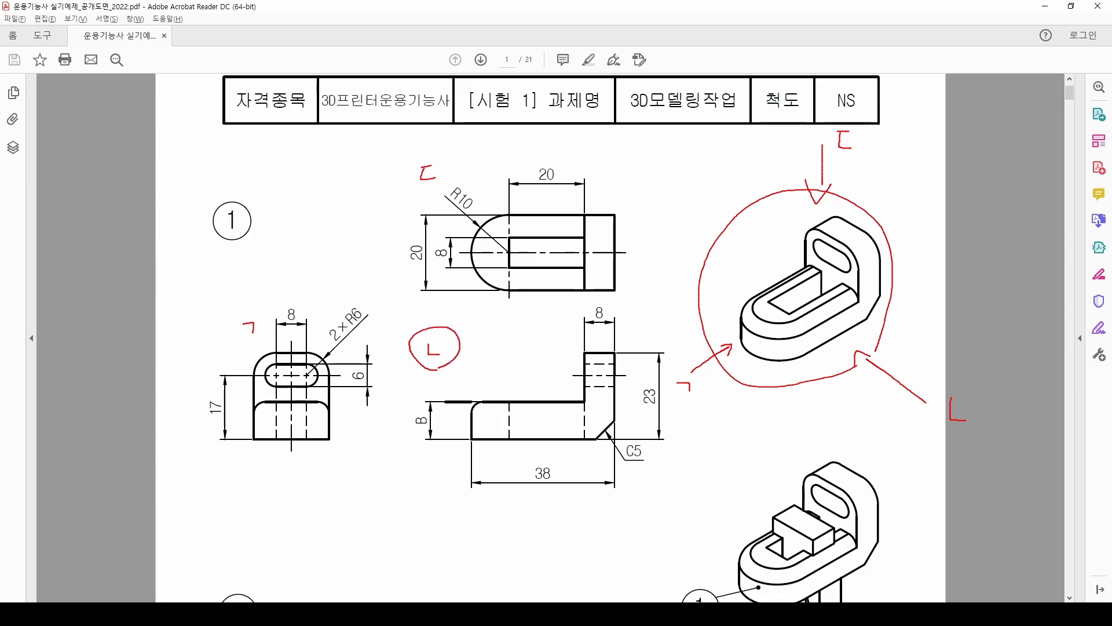
drag(921, 399, 881, 364)
mouse_move(935, 322)
mouse_down()
mouse_move(925, 341)
mouse_move(957, 329)
mouse_move(964, 339)
mouse_up()
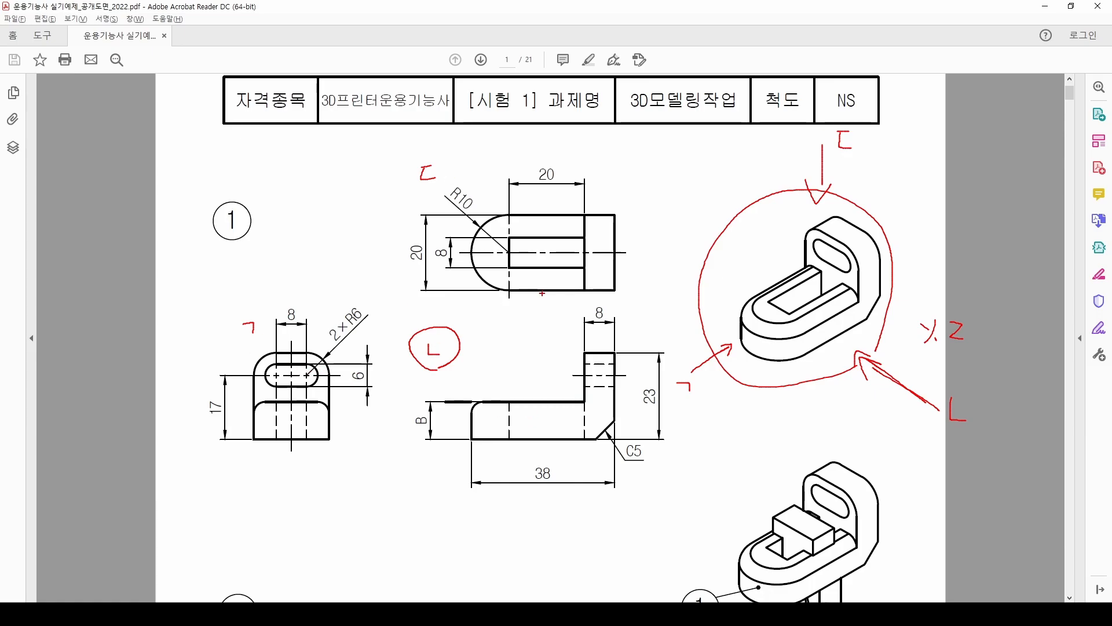
key(Escape)
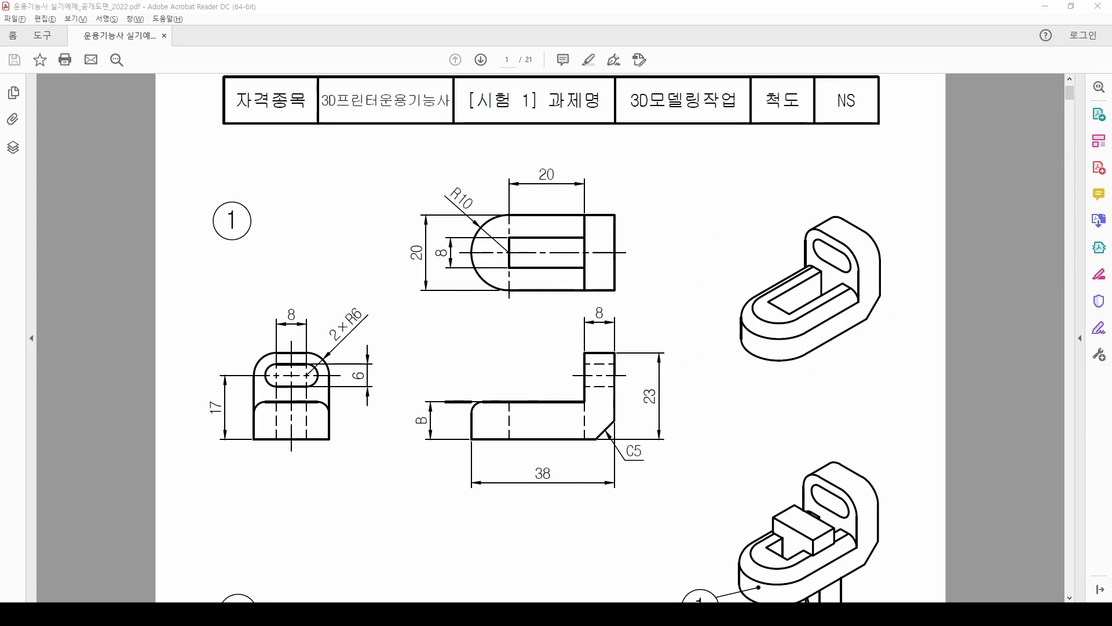
- Switch back to Fusion 360 and start a new sketch on the horizontal XY plane
key(alt+Tab)
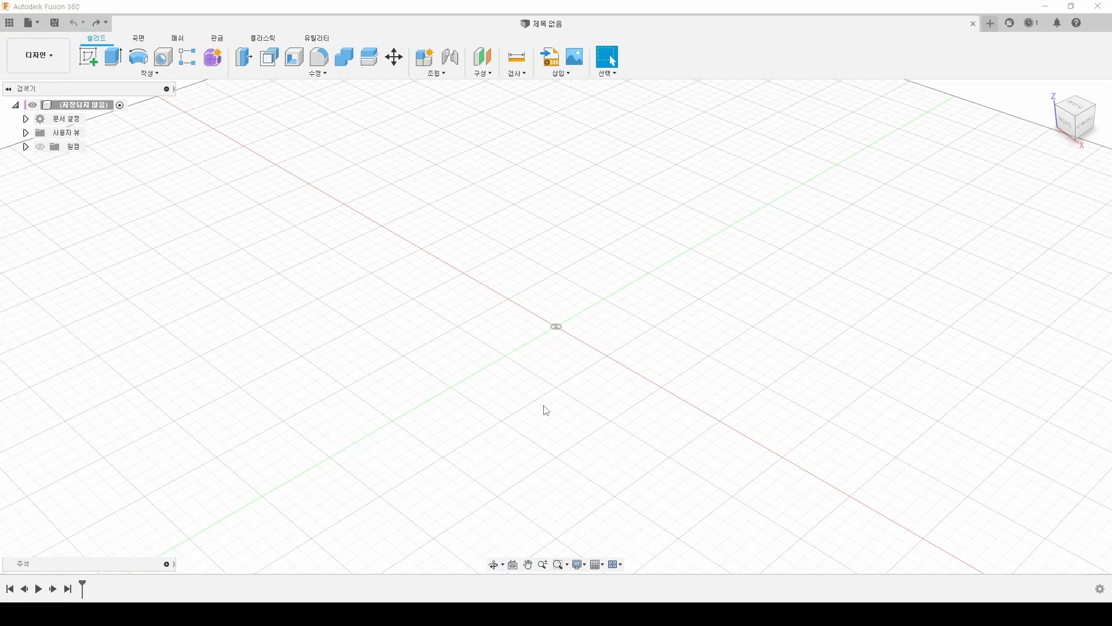
click(87, 56)
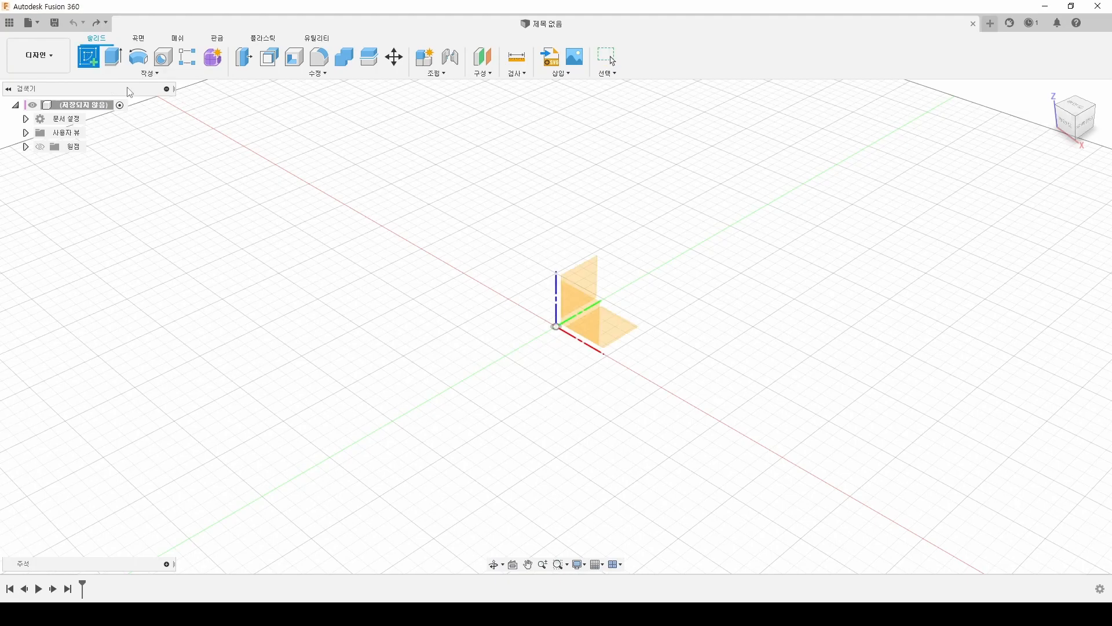
click(618, 329)
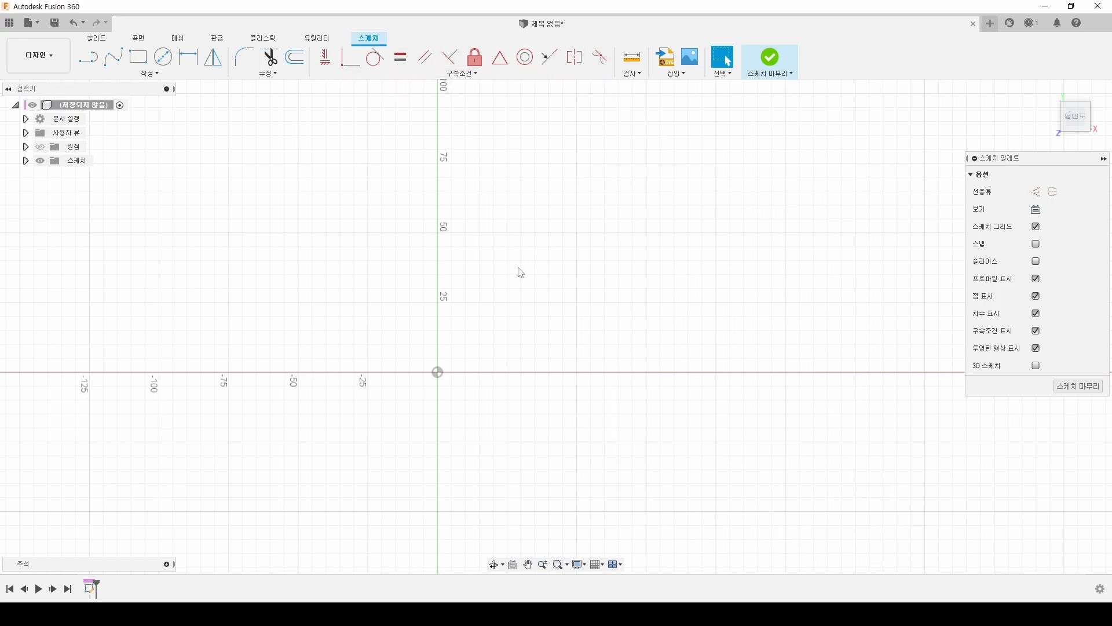
middle_drag(483, 307, 507, 312)
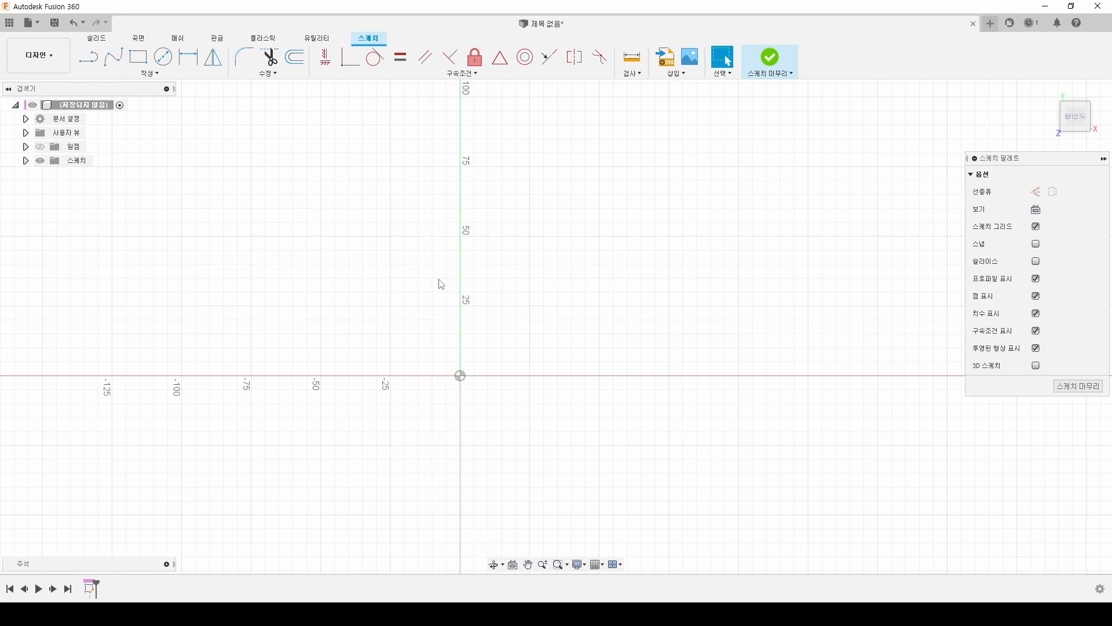
- Sketch a two-point rectangle about 38 mm high with one corner on the origin
click(137, 57)
click(463, 376)
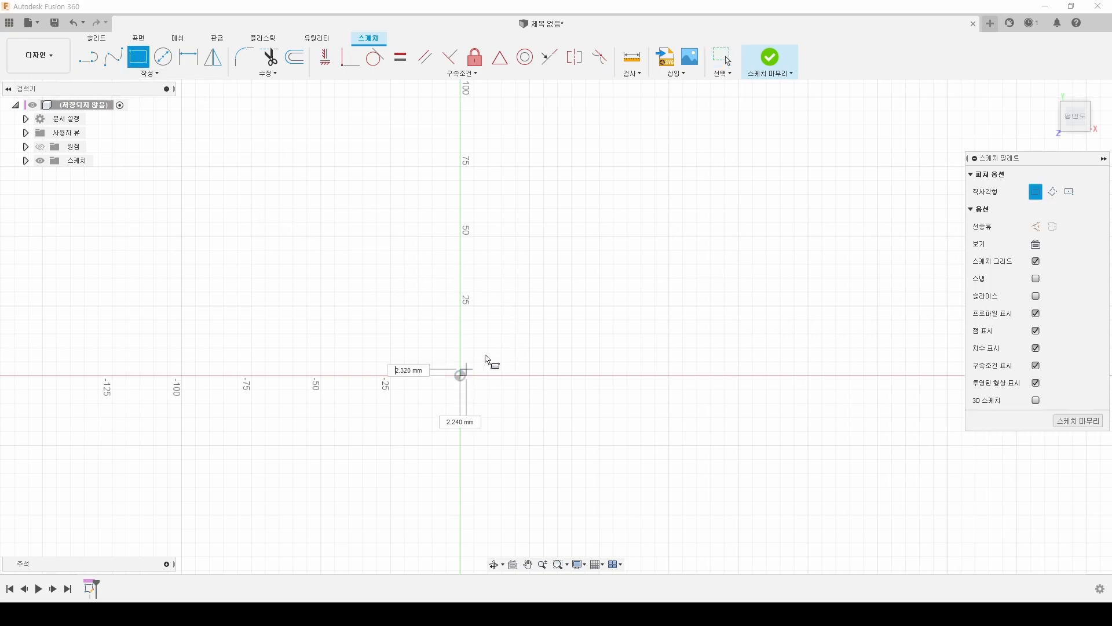
click(563, 272)
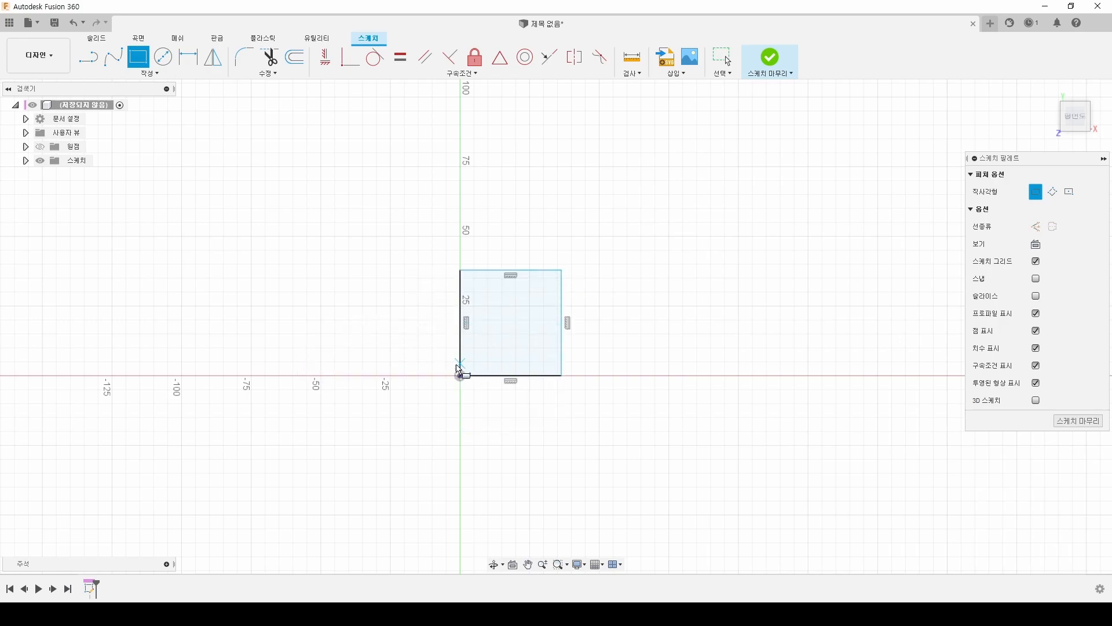
key(Escape)
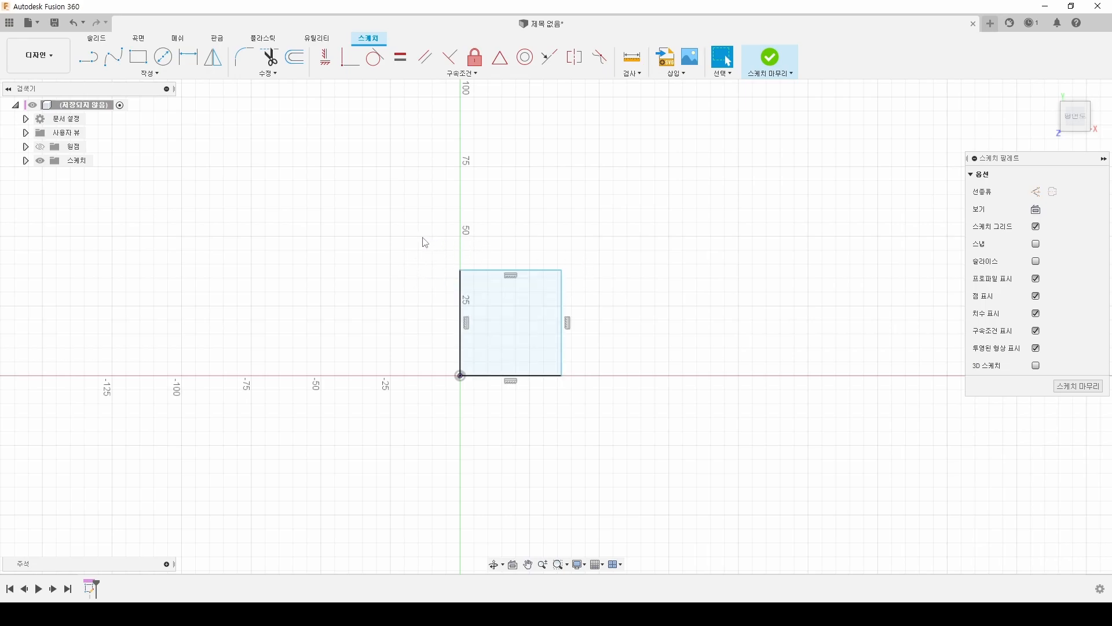
- Dimension the rectangle's vertical and horizontal sides to 50 mm each
key(d)
click(463, 319)
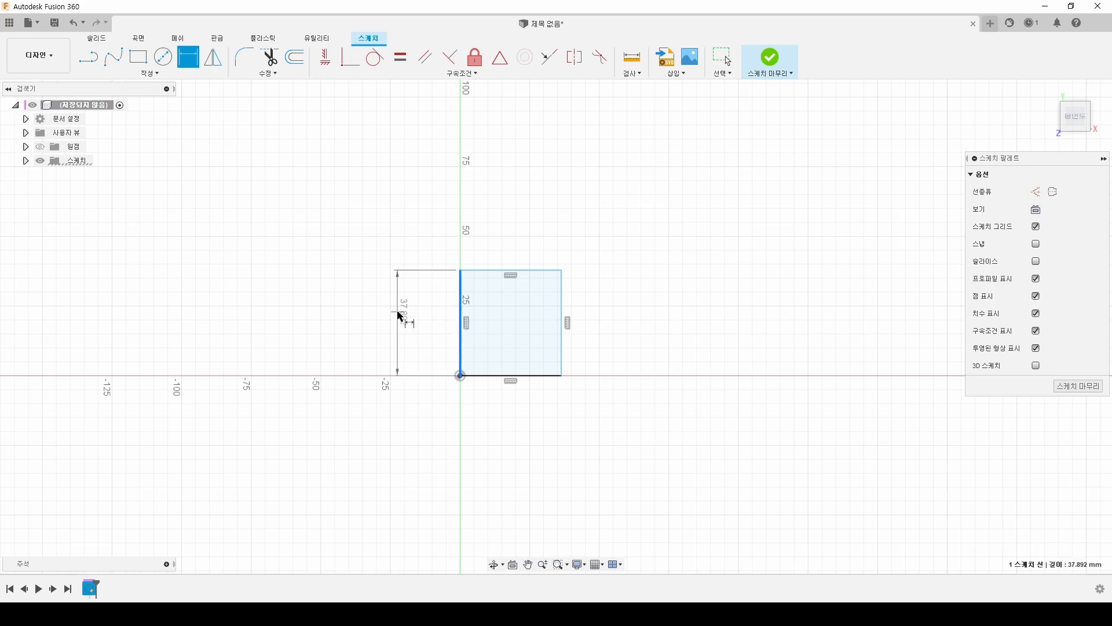
click(398, 316)
text(50)
key(Return)
click(551, 376)
click(536, 436)
text(50)
key(Return)
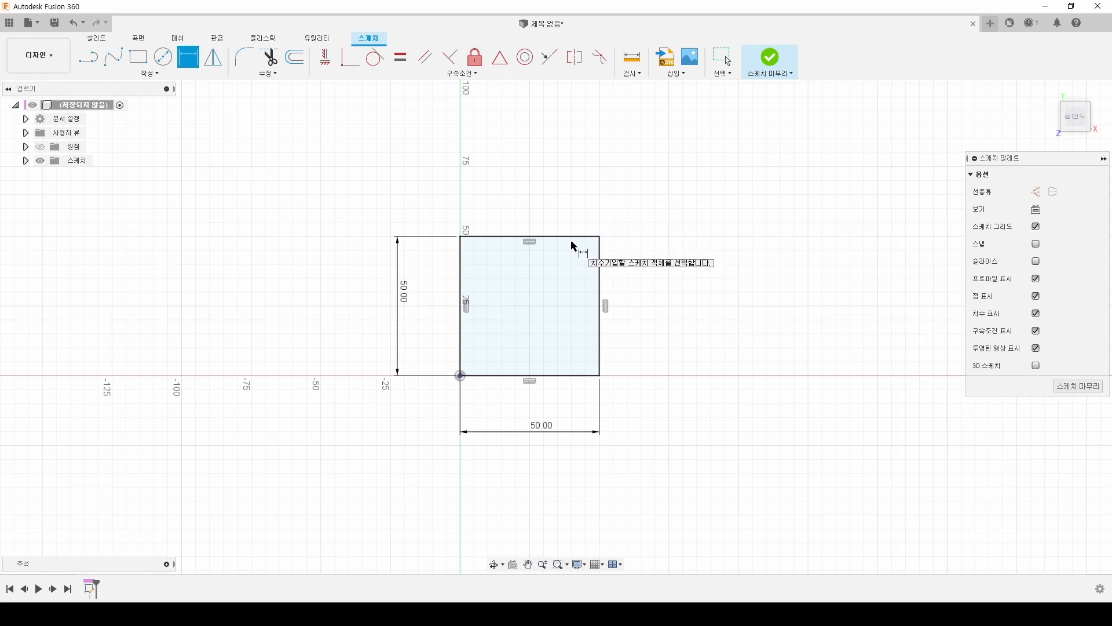
key(Escape)
- Delete the whole rectangle together with its dimensions from the sketch
drag(313, 198, 728, 499)
key(Delete)
mouse_move(510, 405)
middle_down()
mouse_move(564, 410)
mouse_move(531, 411)
middle_up()
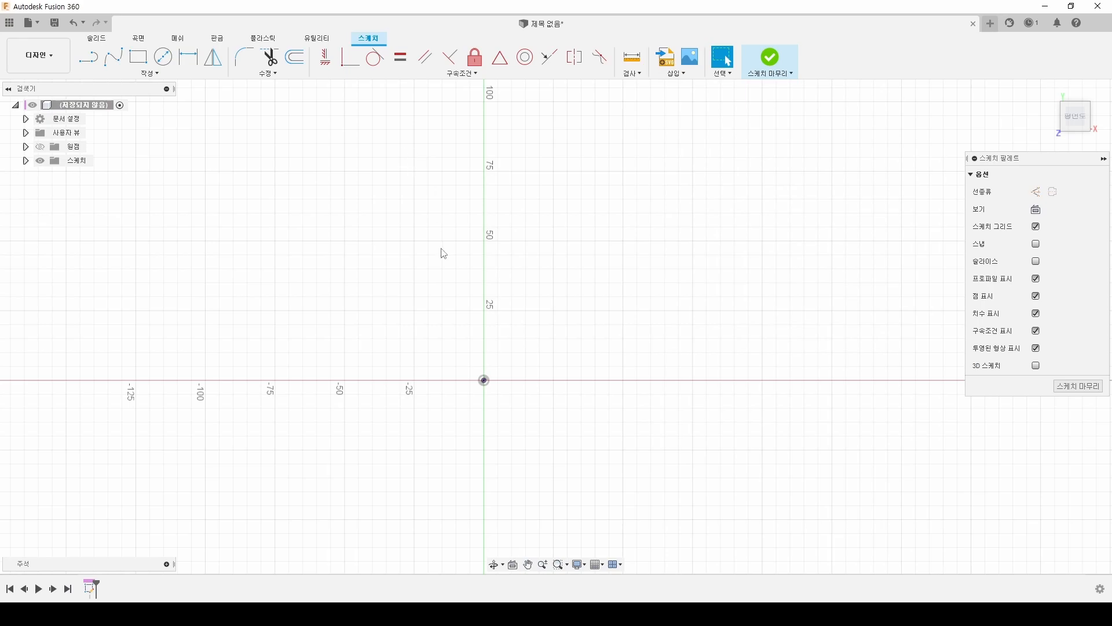
middle_drag(435, 263, 389, 276)
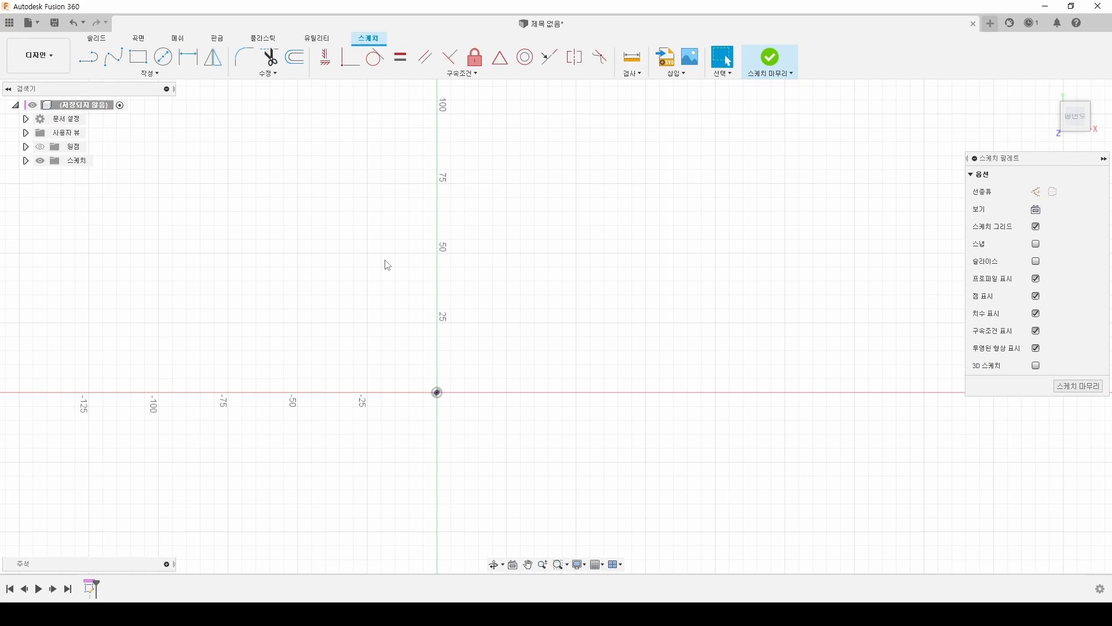
middle_drag(388, 266, 397, 269)
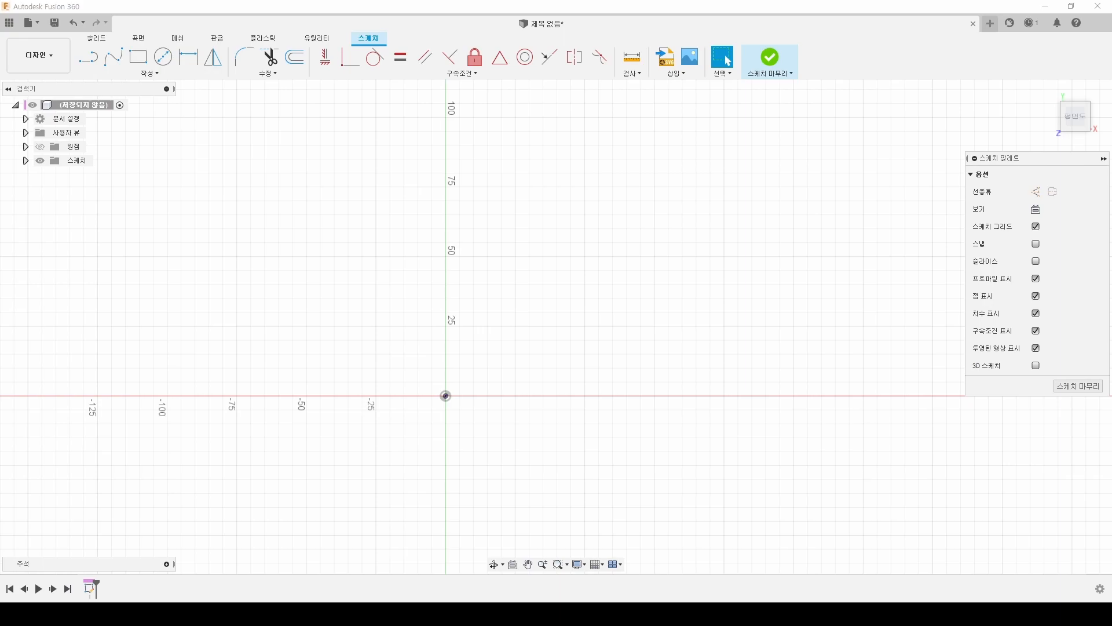
middle_drag(261, 384, 281, 385)
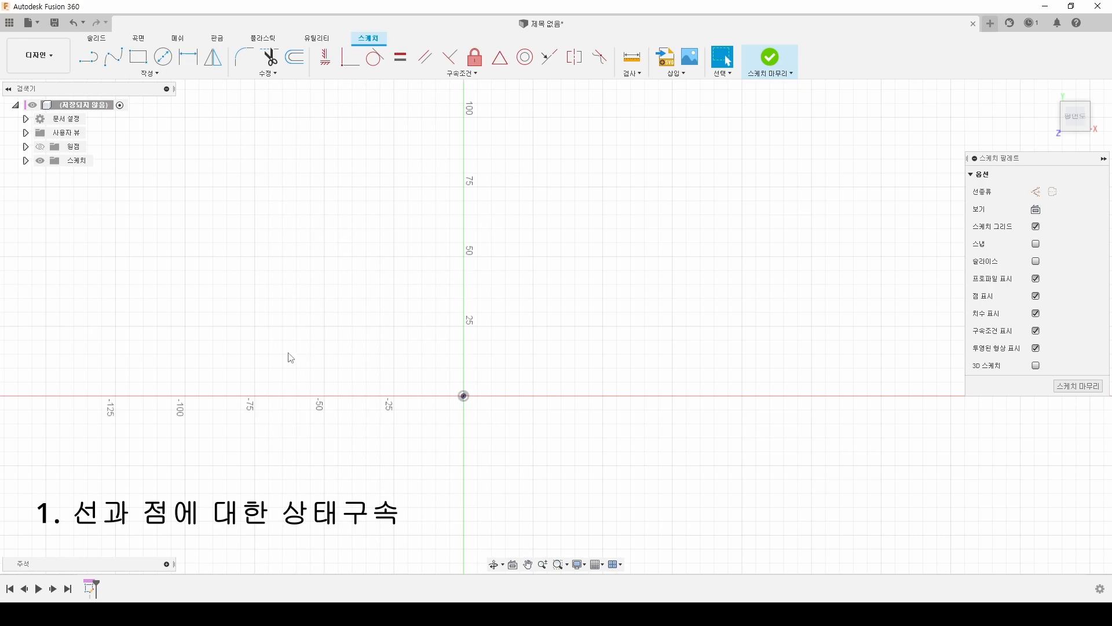
- Sketch a single gently rising line above the X axis, entirely in the positive-X area beside the origin
middle_drag(343, 345, 271, 339)
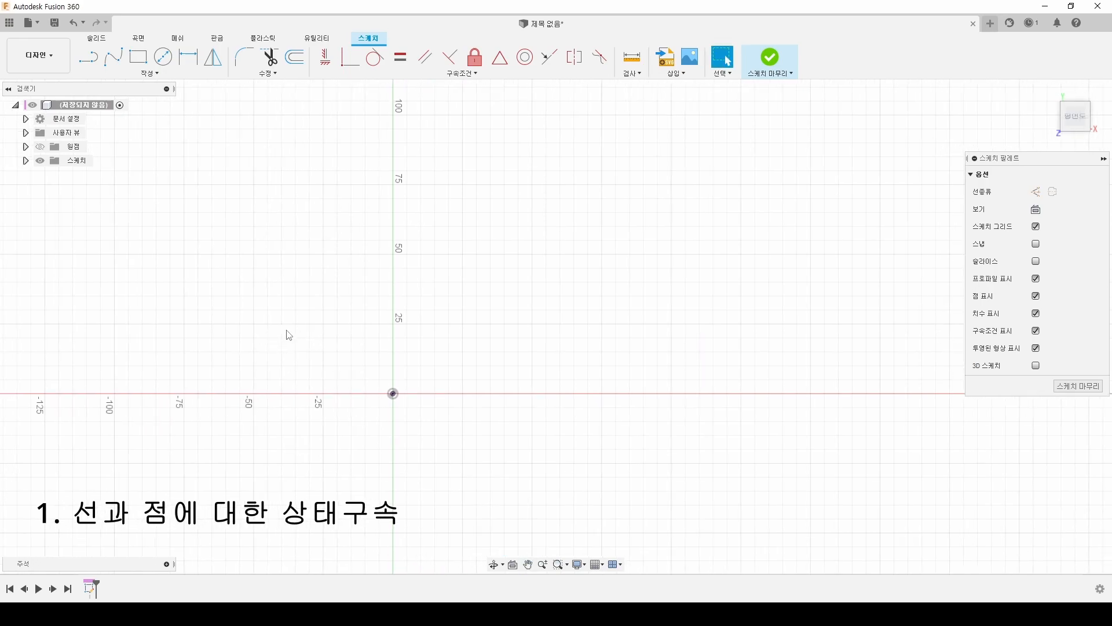
click(88, 68)
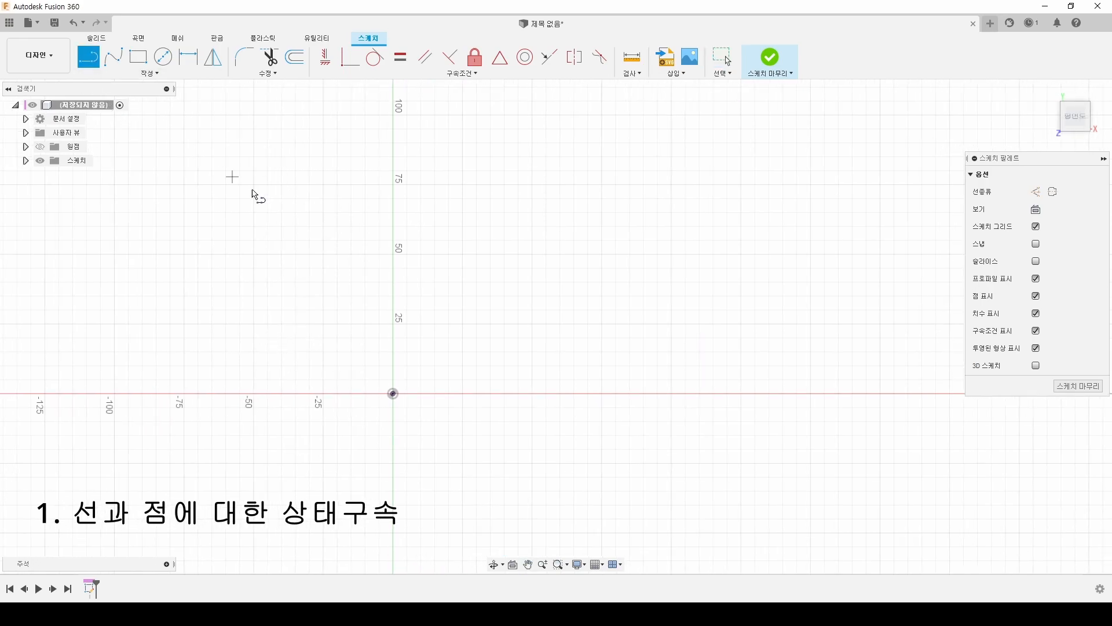
click(437, 337)
click(680, 273)
key(Escape)
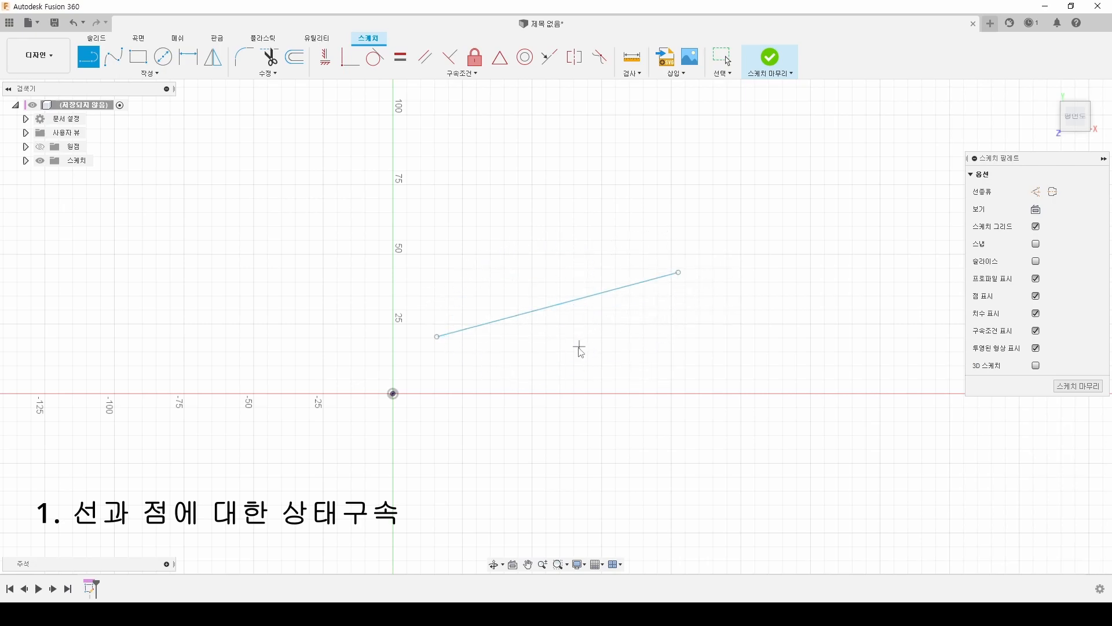
key(Escape)
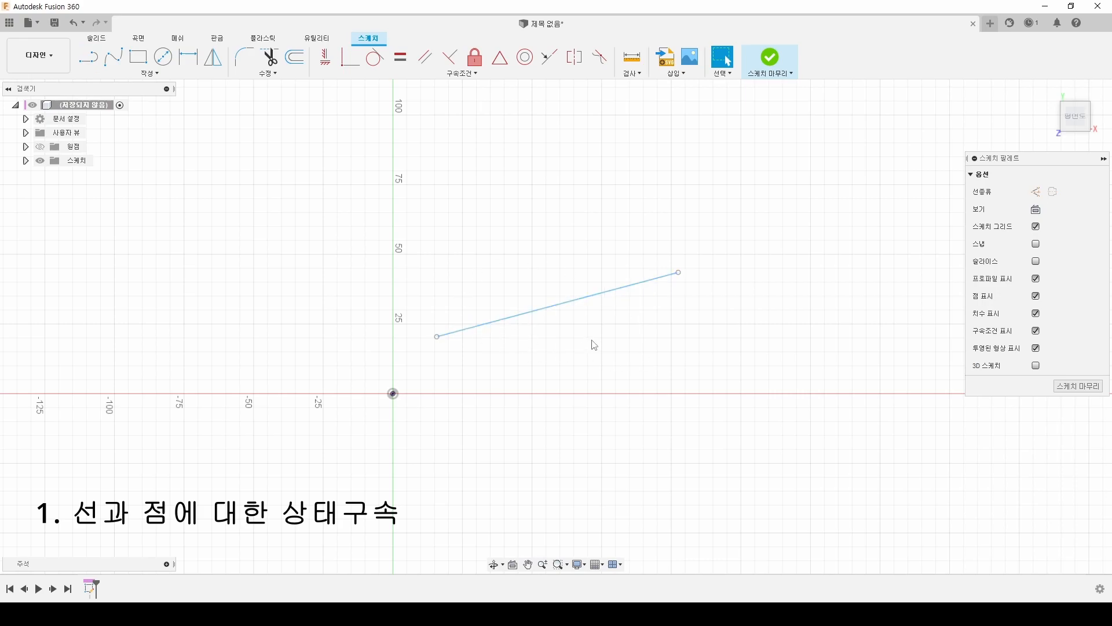
- Try the Horizontal/Vertical constraint on the slanted line itself and undo it
click(326, 66)
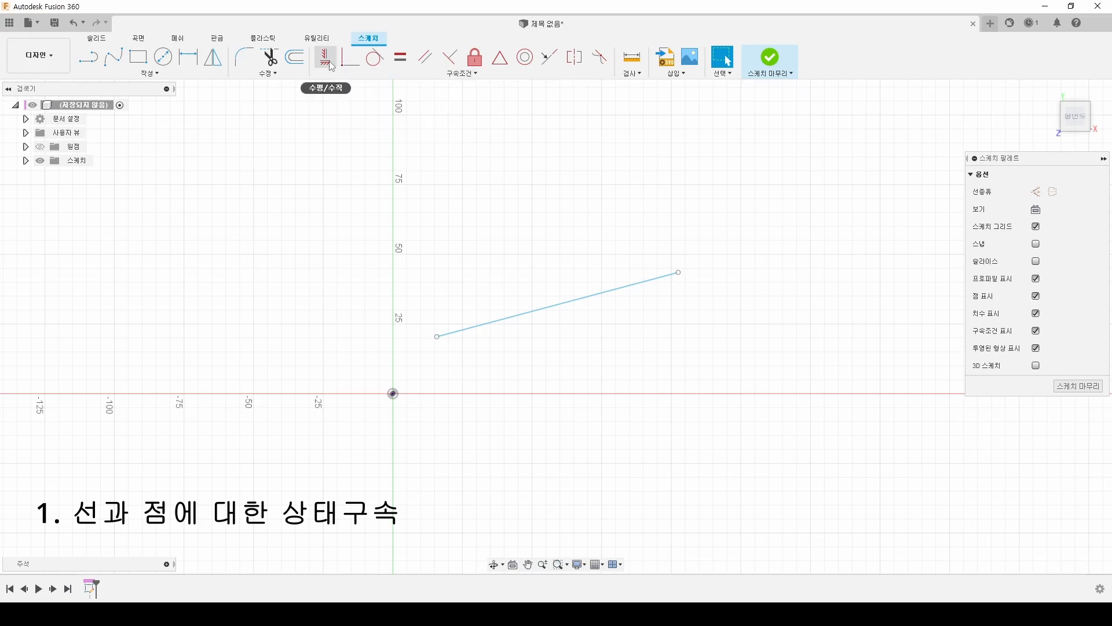
click(326, 66)
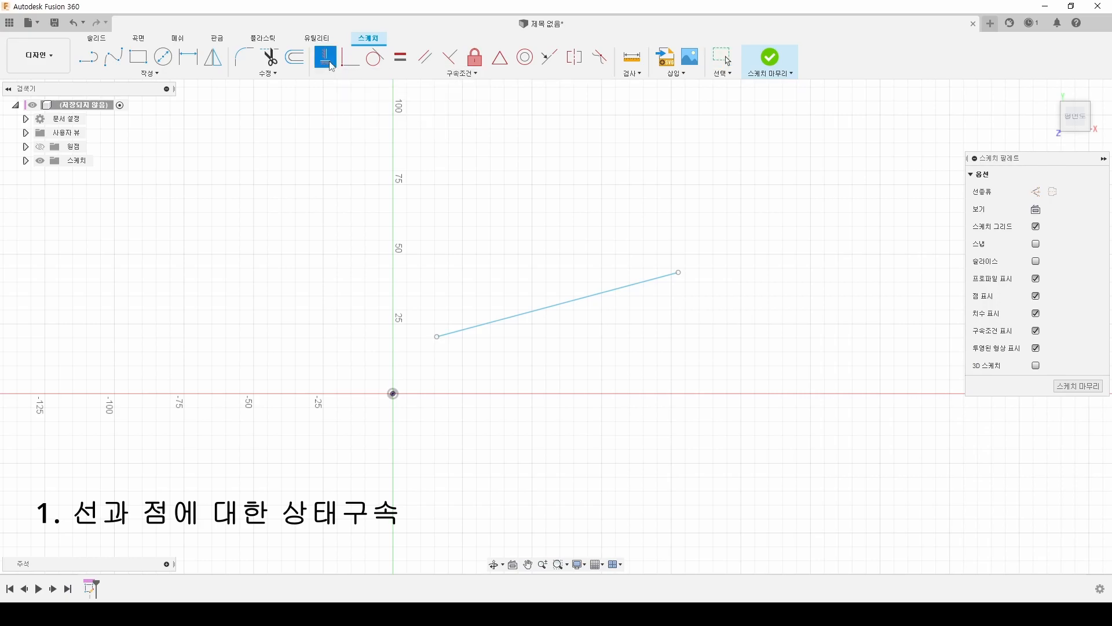
click(584, 301)
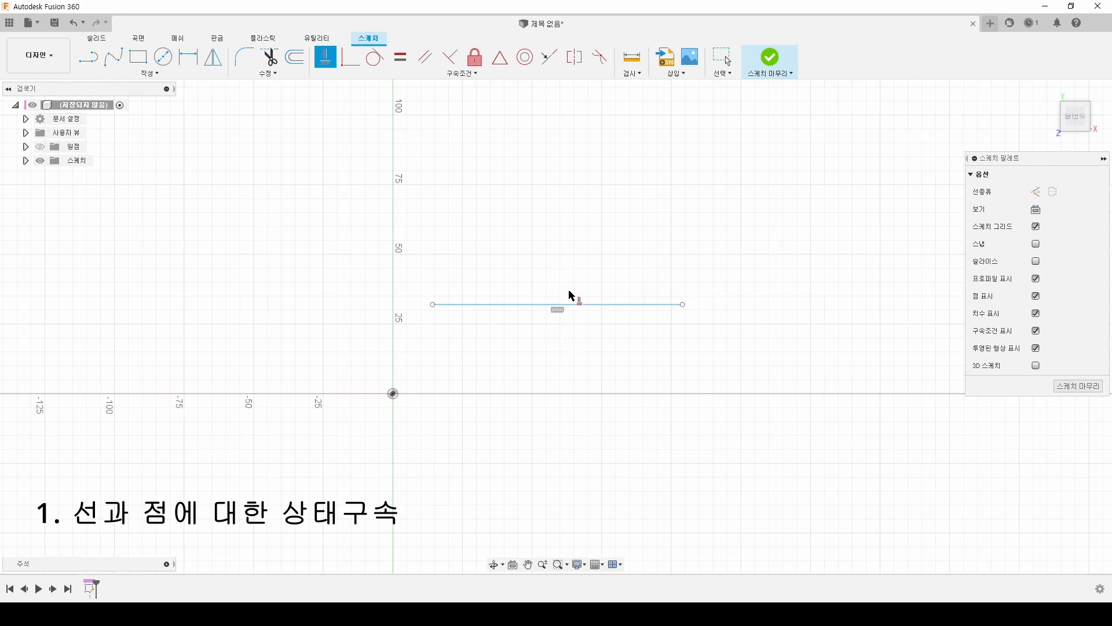
click(530, 305)
key(Escape)
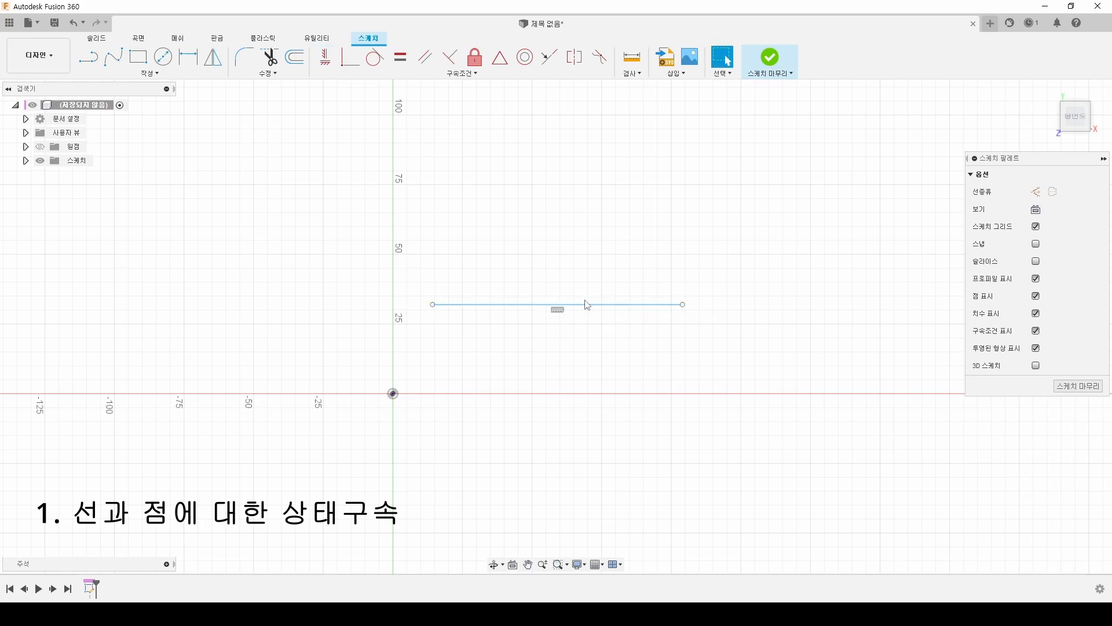
key(ctrl+z)
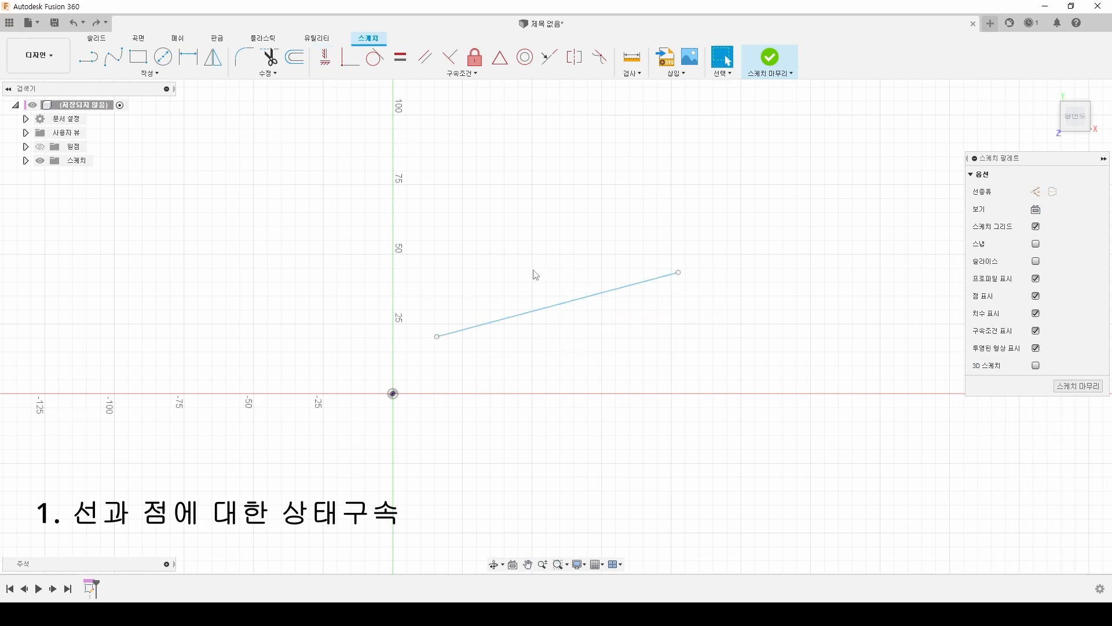
- Apply the Horizontal/Vertical constraint between the slanted line's two endpoints to level it
click(322, 58)
click(437, 336)
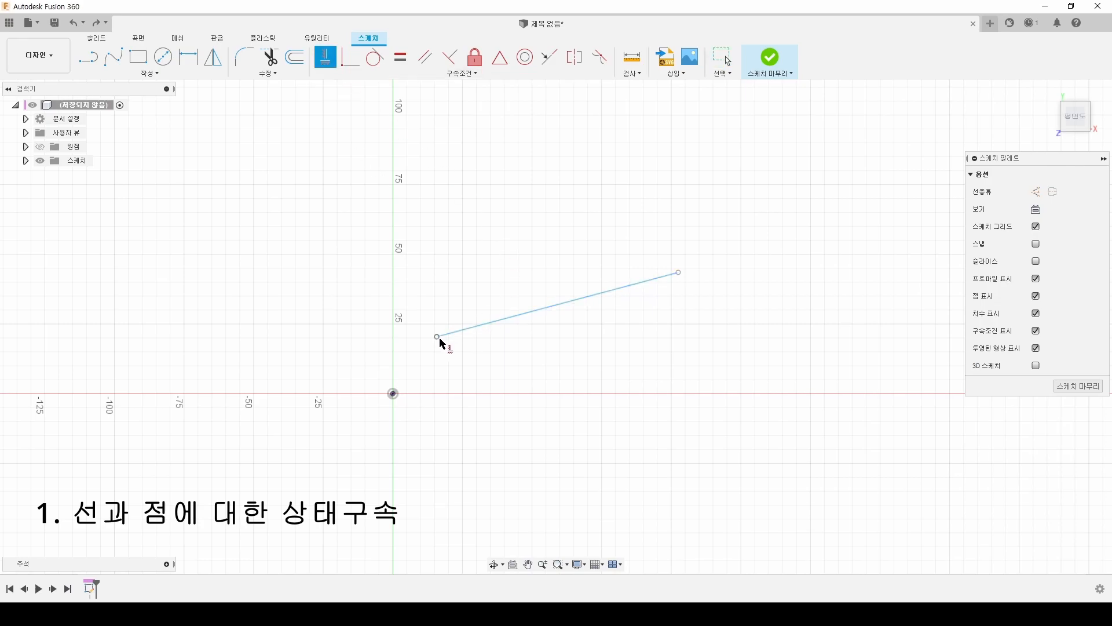
click(680, 272)
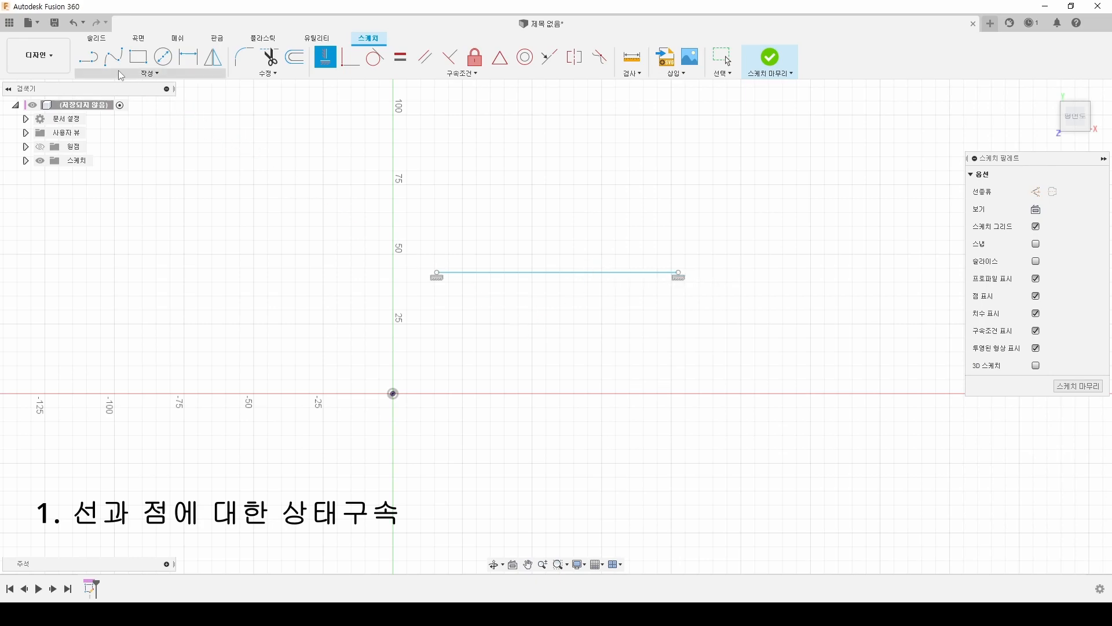
- Sketch a steep slanted line on the negative-X side of the Y axis and constrain the line to vertical
click(88, 57)
click(337, 198)
click(279, 346)
key(Escape)
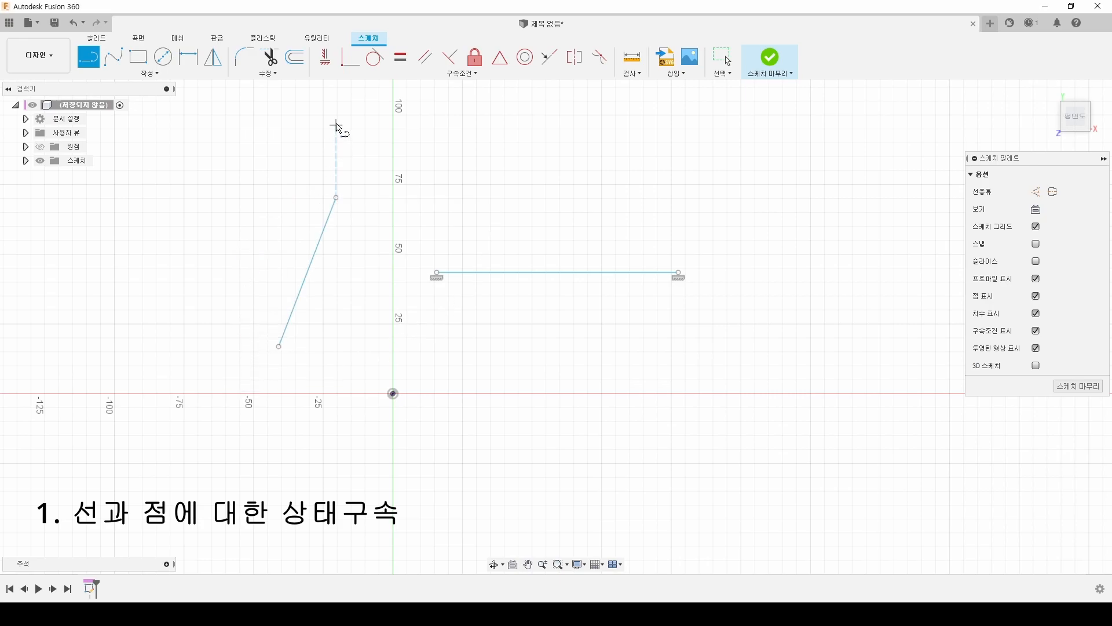
click(324, 58)
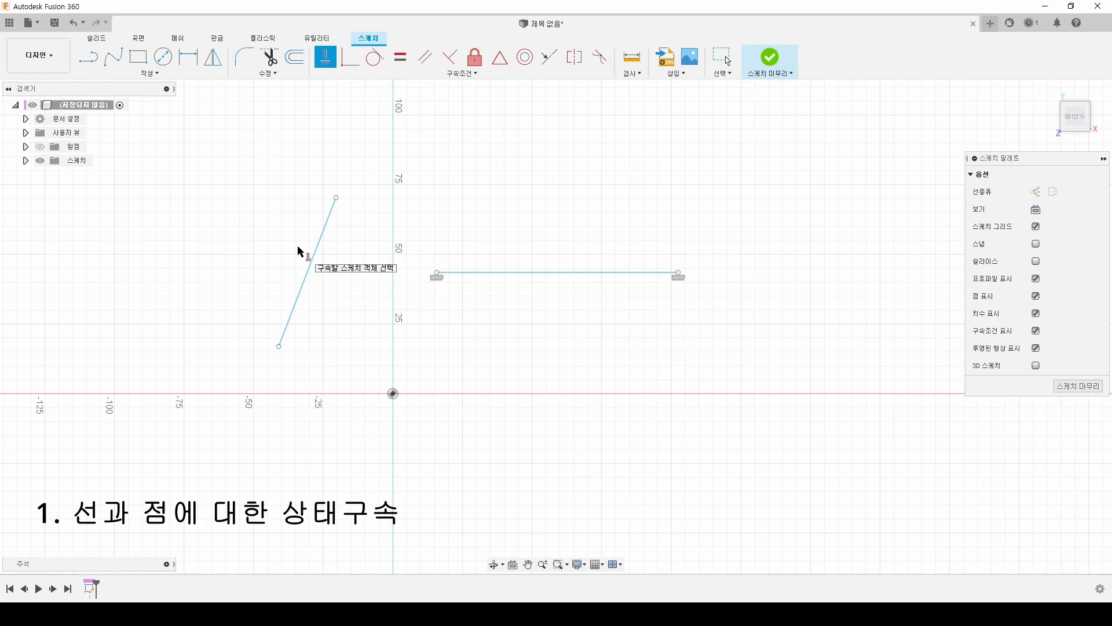
click(307, 278)
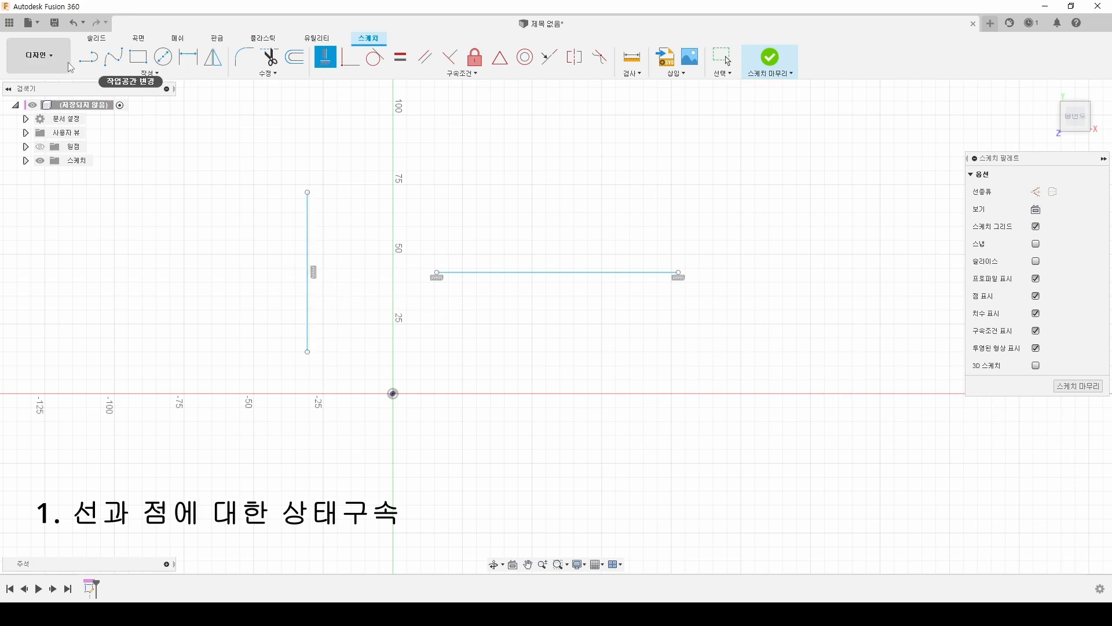
- Sketch another steep line farther into negative X and align its two endpoints vertically with the Horizontal/Vertical constraint
click(88, 56)
click(254, 195)
click(198, 335)
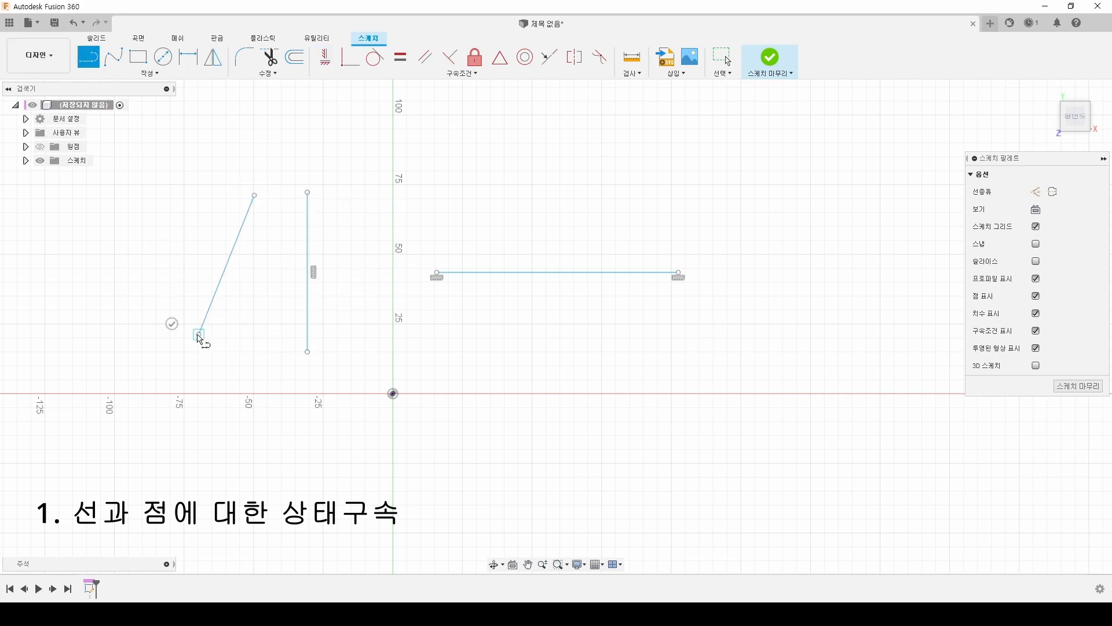
click(325, 56)
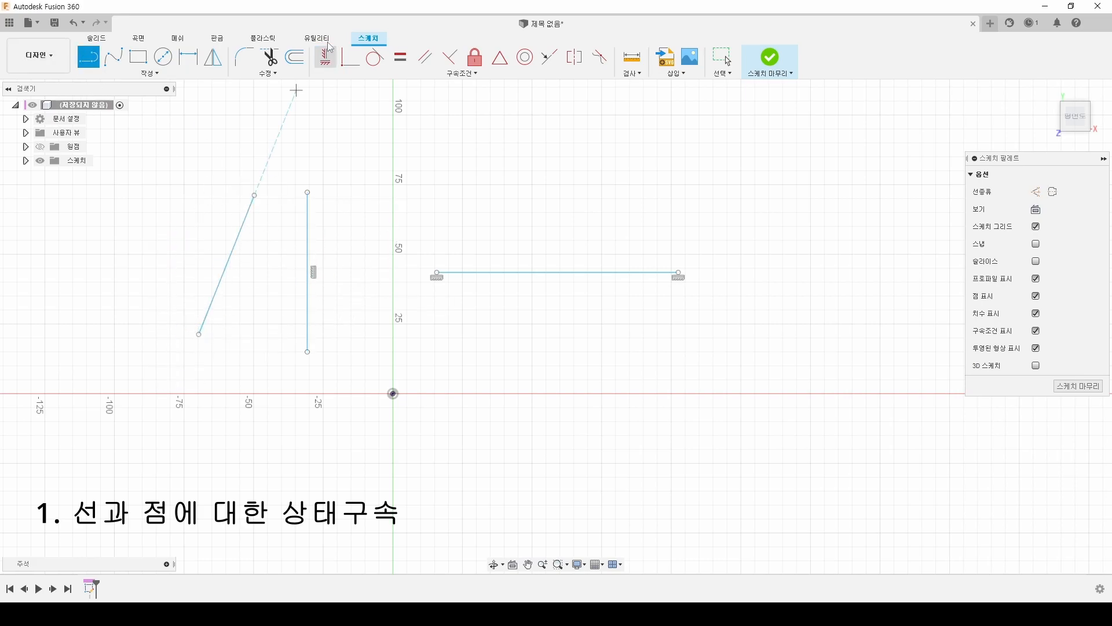
click(255, 196)
click(199, 335)
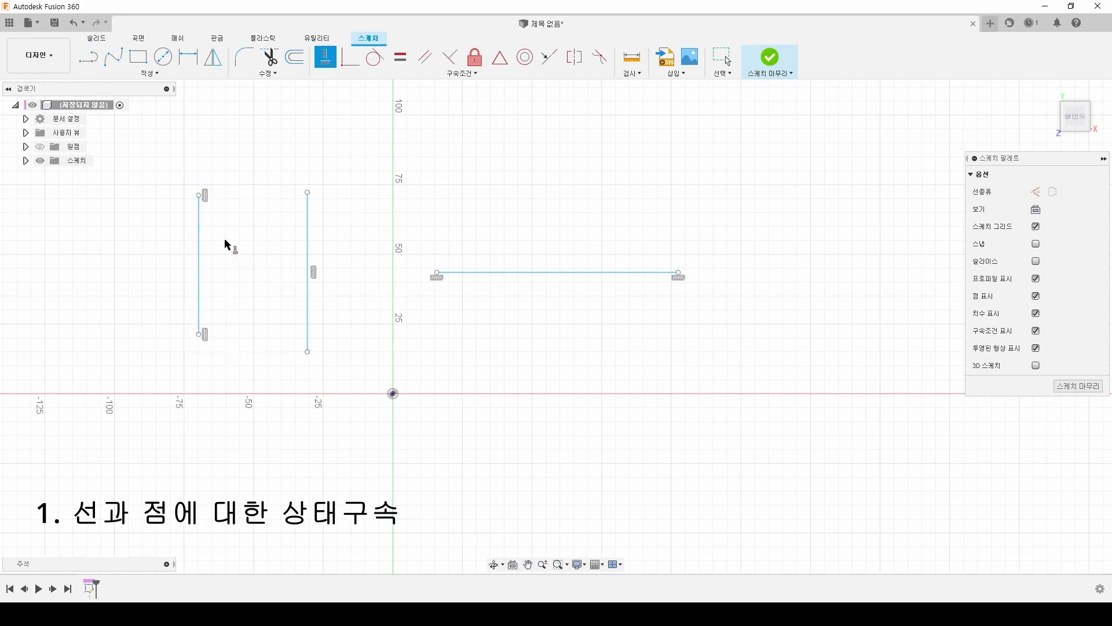
- Constrain the two vertical lines' upper endpoints level with each other, and likewise their lower endpoints
click(201, 196)
click(307, 193)
click(200, 335)
click(308, 354)
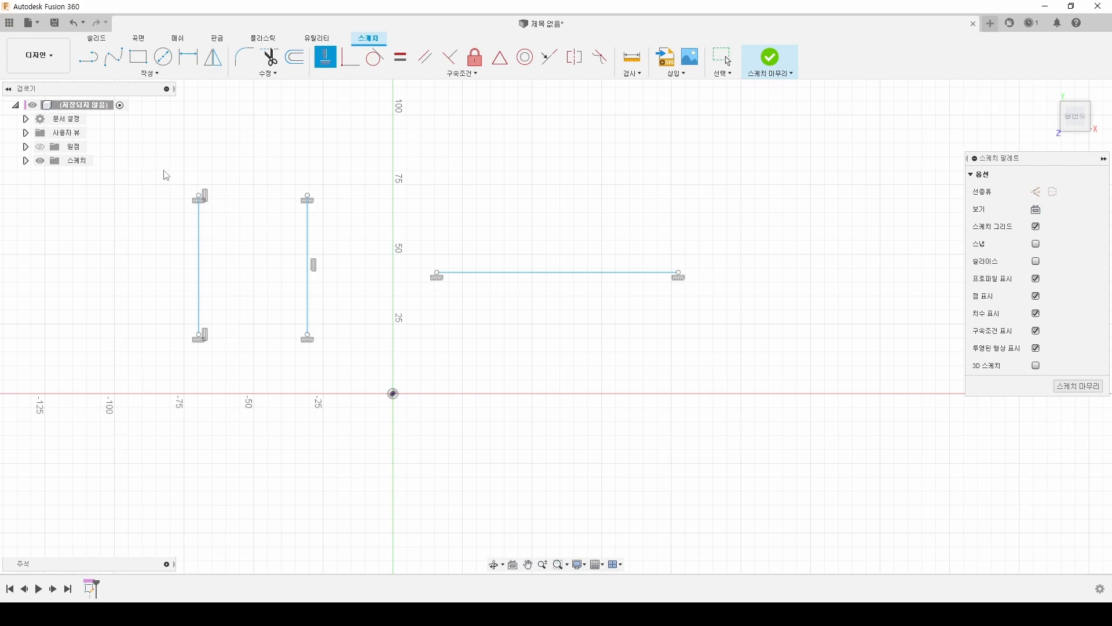
key(Escape)
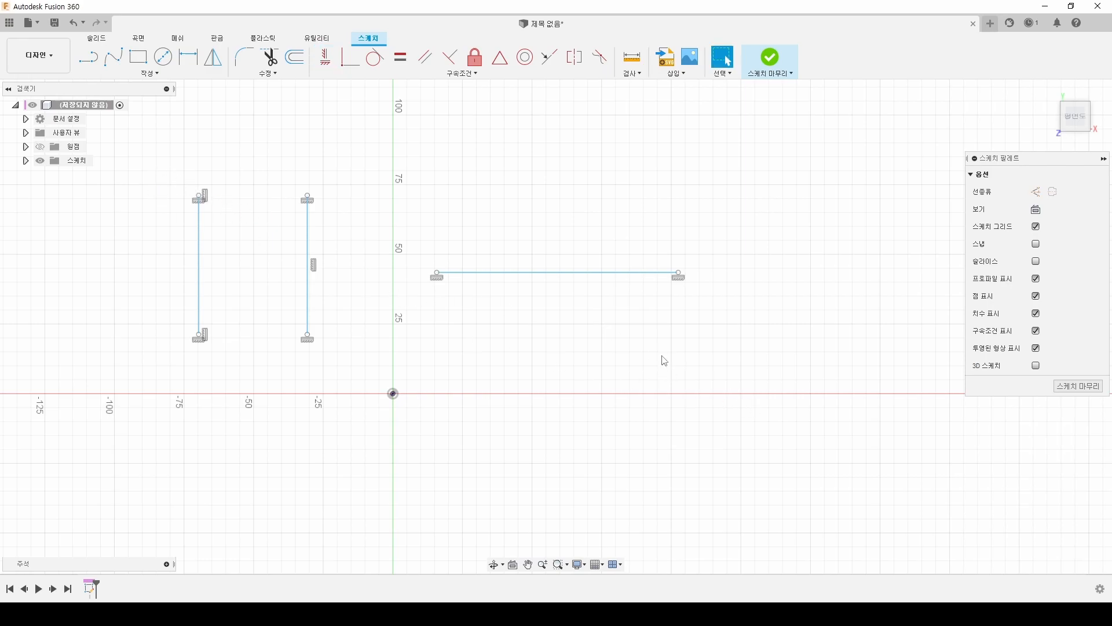
- Delete all three constrained lines from the sketch
mouse_move(741, 177)
mouse_down()
mouse_move(322, 367)
mouse_move(185, 387)
mouse_up()
key(Delete)
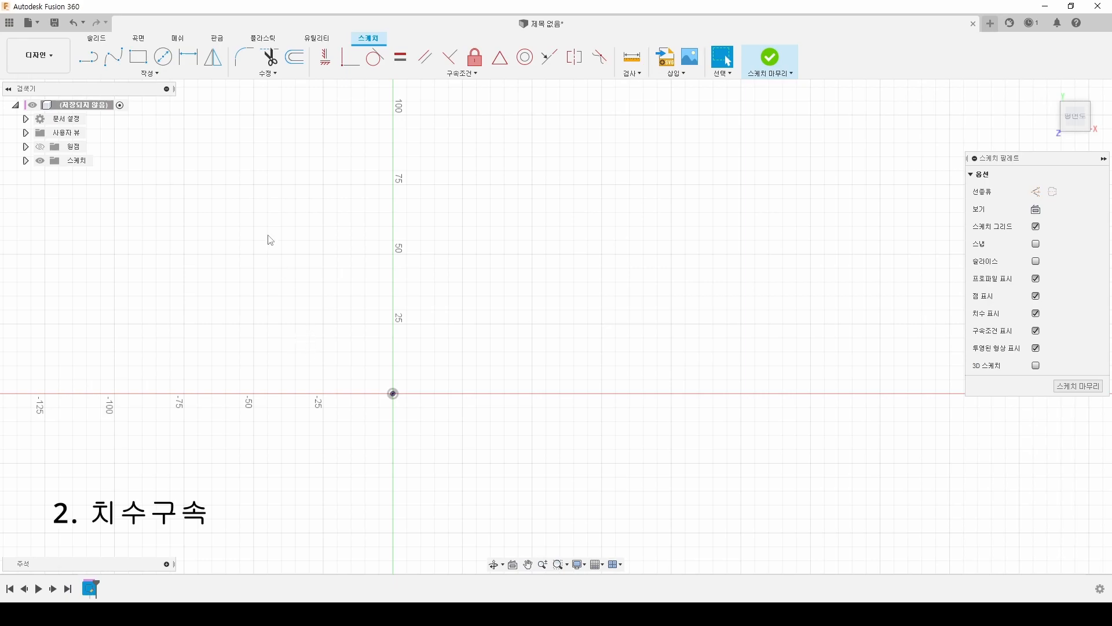
- Sketch a two-point rectangle about 42 mm high above the X axis and on the positive-X side, clear of the origin
click(144, 58)
click(450, 331)
click(578, 215)
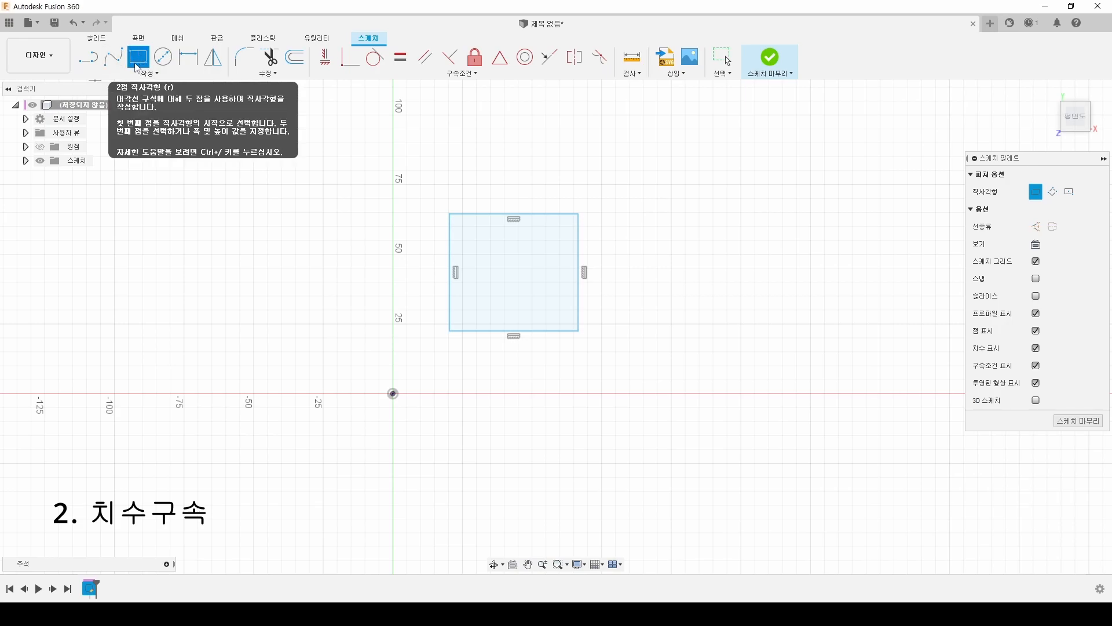
key(Escape)
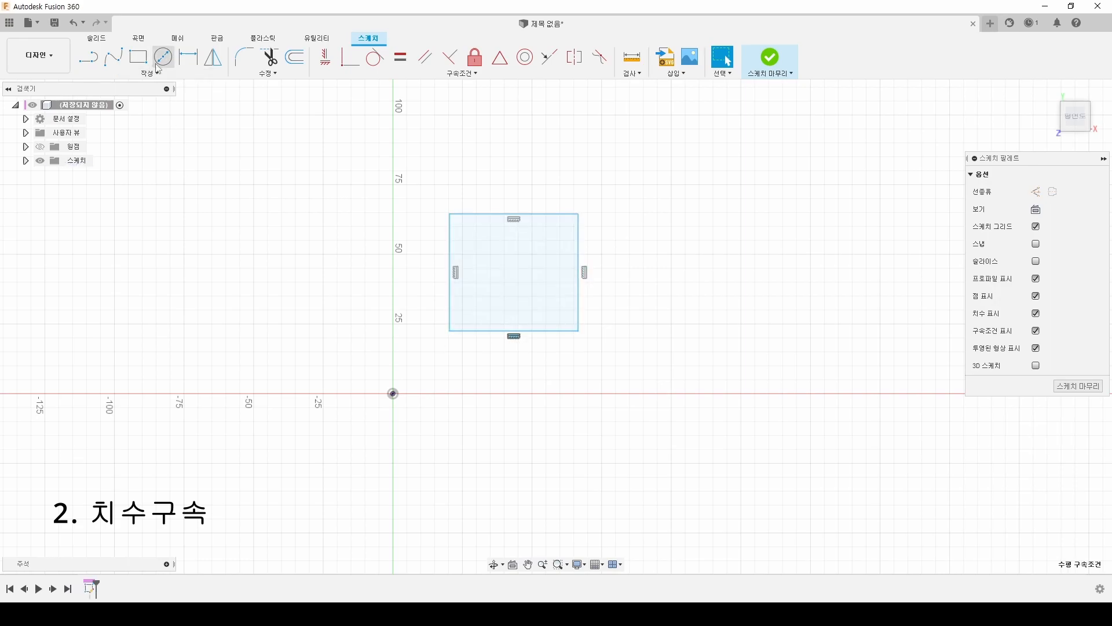
- Sketch a closed irregular four-sided shape with connected lines beside the rectangle, on the negative-X side
click(88, 56)
click(232, 326)
click(215, 200)
click(394, 194)
click(367, 313)
click(233, 327)
- Square up the irregular shape with Horizontal/Vertical constraints: left and top sides directly, right and bottom sides through their endpoints
click(329, 57)
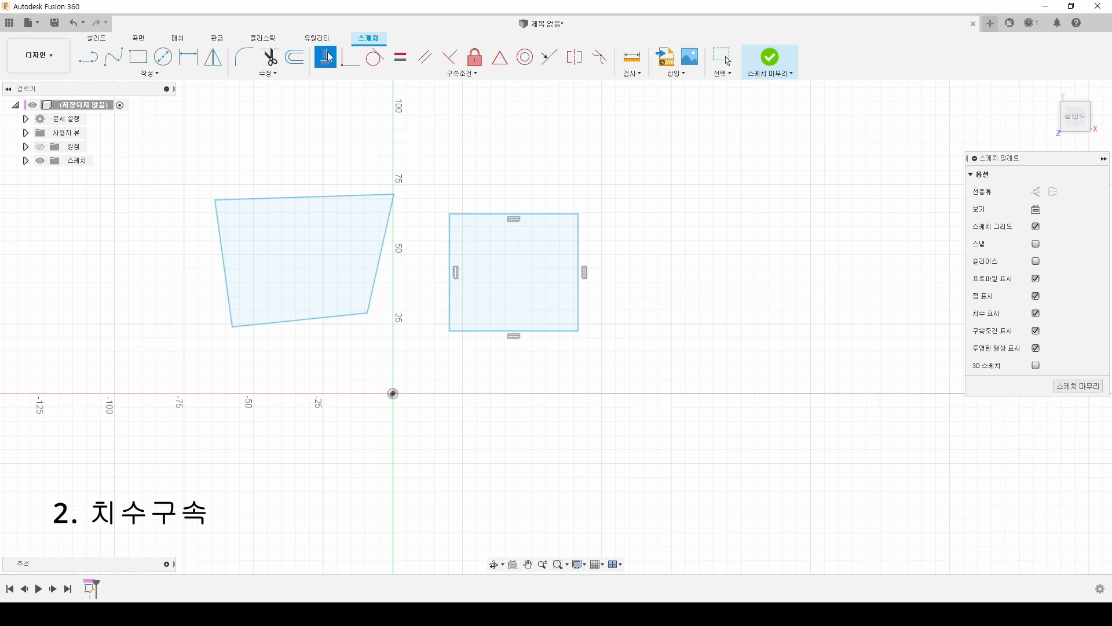
click(222, 240)
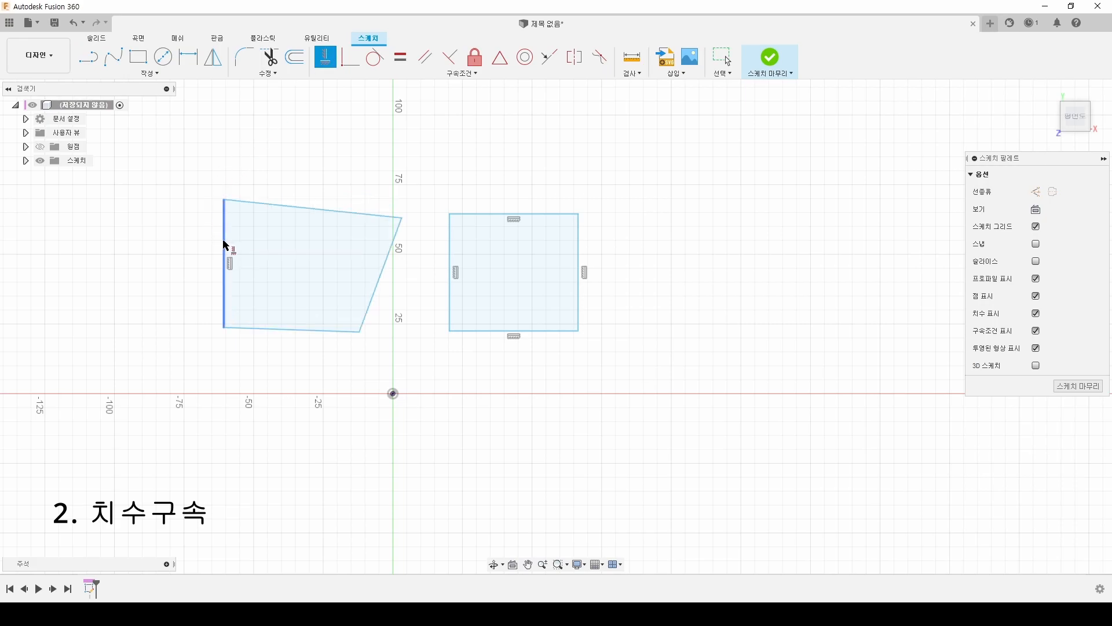
click(302, 219)
click(406, 206)
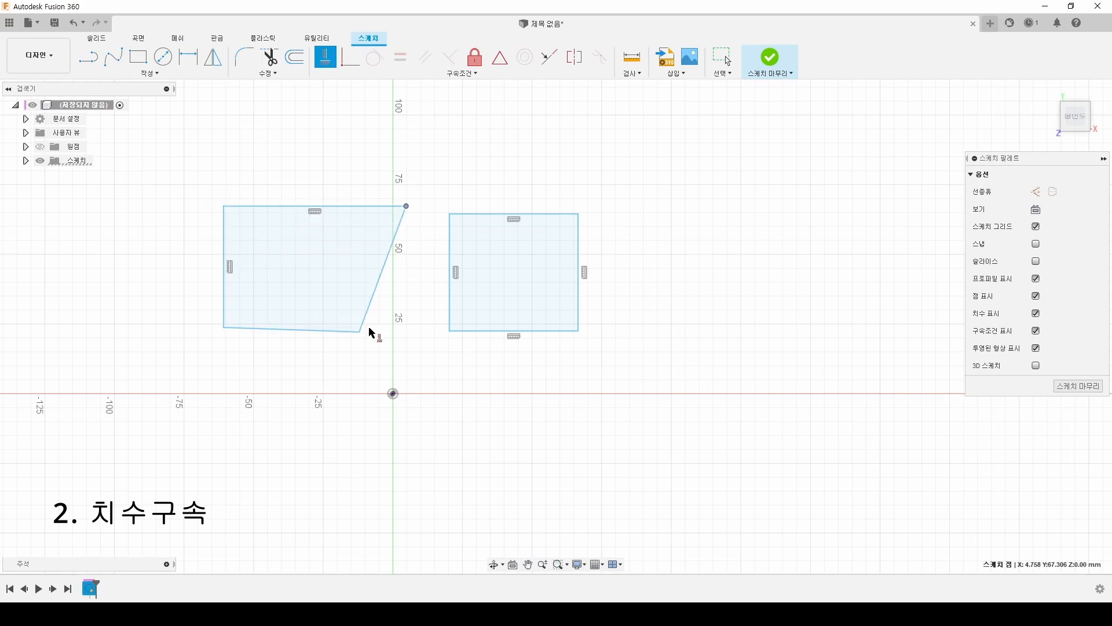
click(360, 333)
click(224, 327)
click(360, 332)
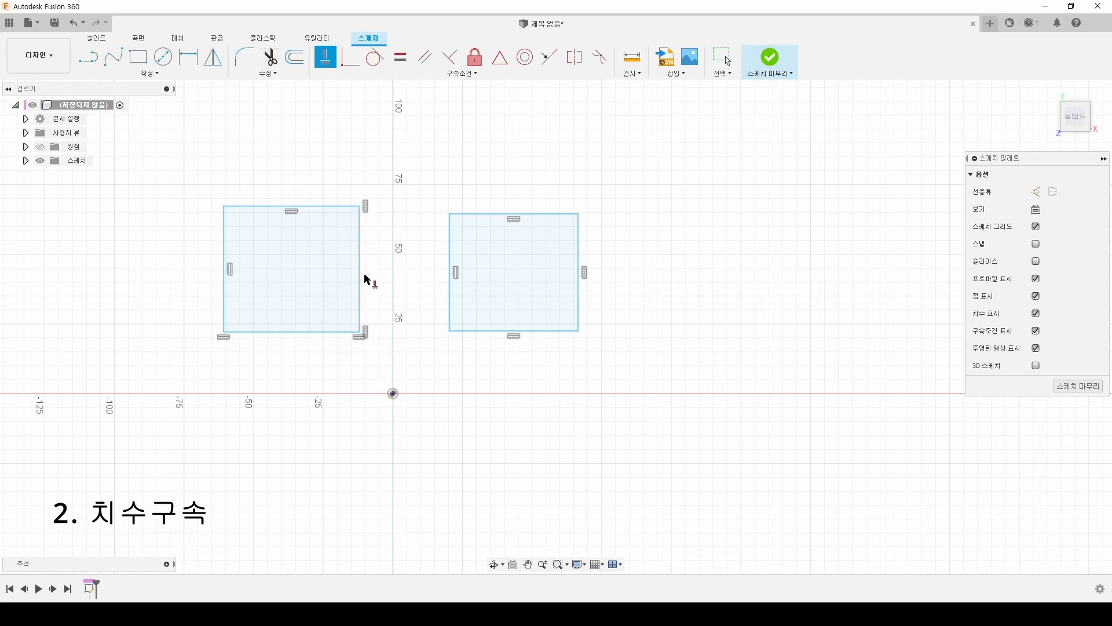
key(Escape)
- Delete the squared-up line shape, keeping the two-point rectangle
drag(162, 163, 392, 365)
key(Delete)
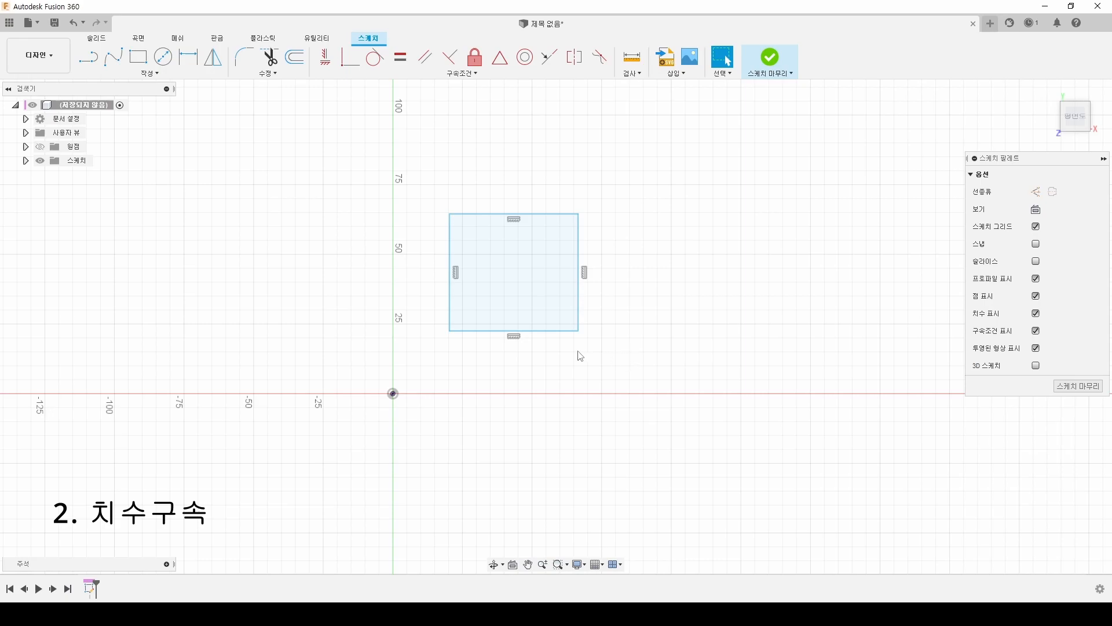
- Dimension the rectangle's left vertical side to 50 mm
click(165, 75)
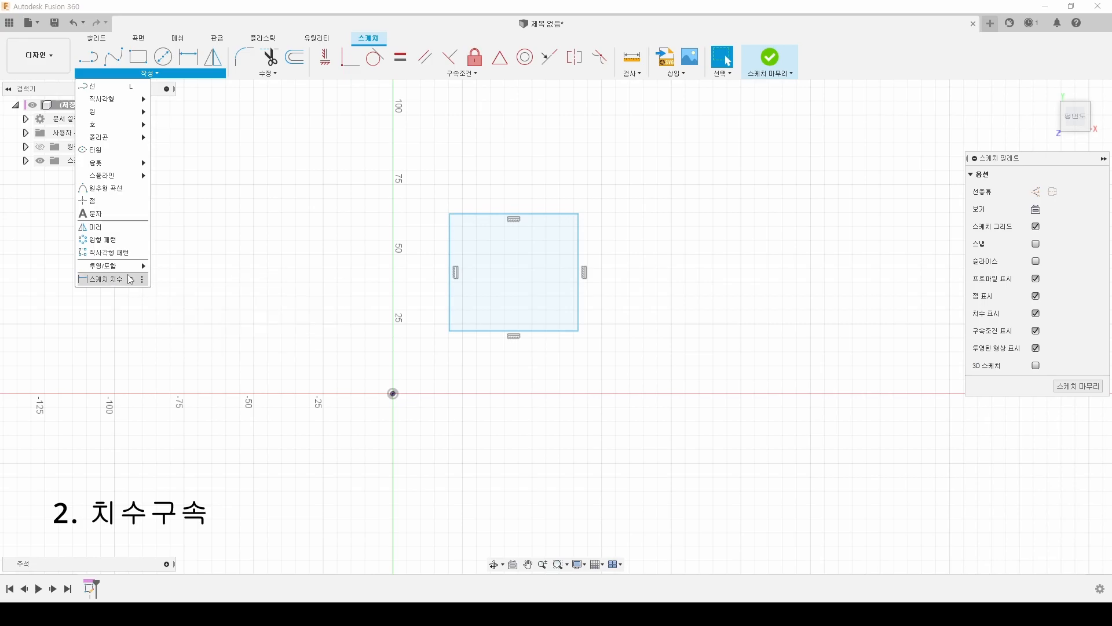
click(291, 249)
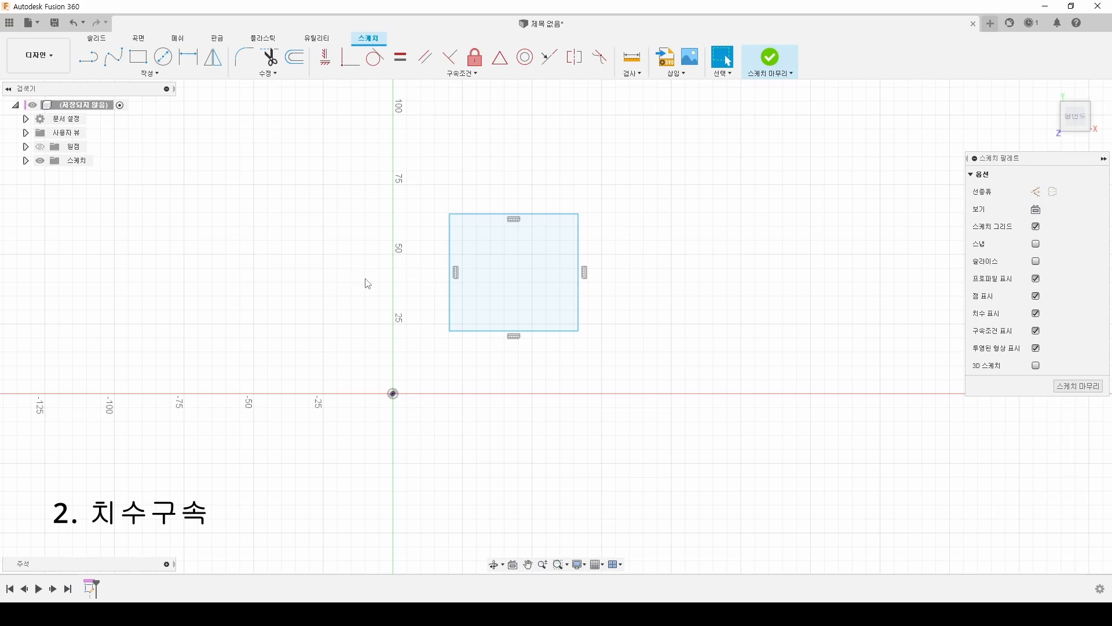
key(d)
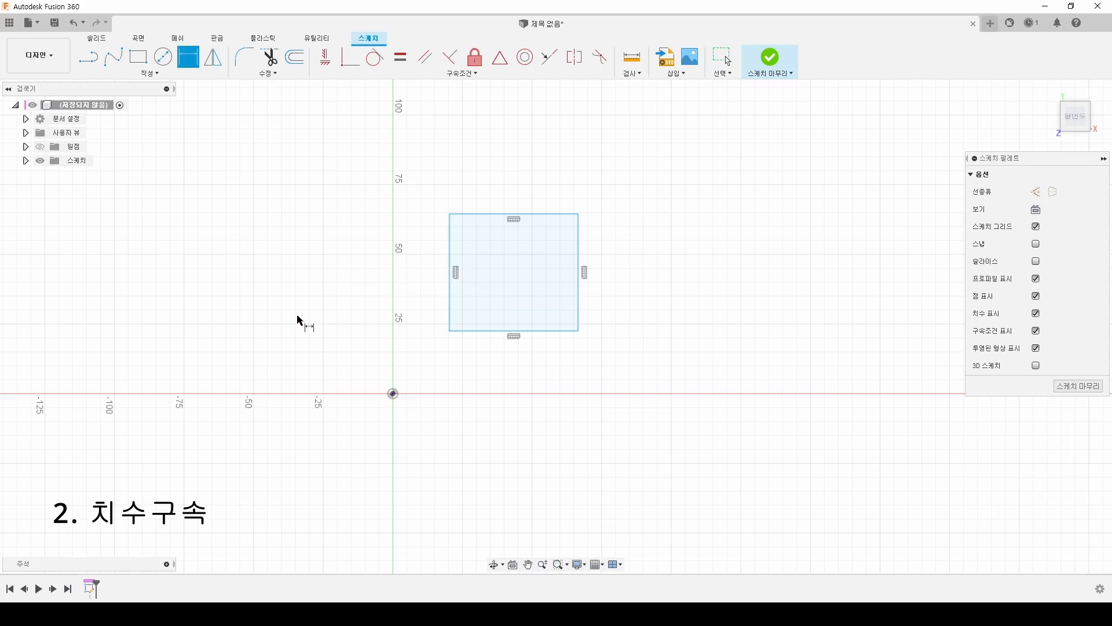
click(450, 272)
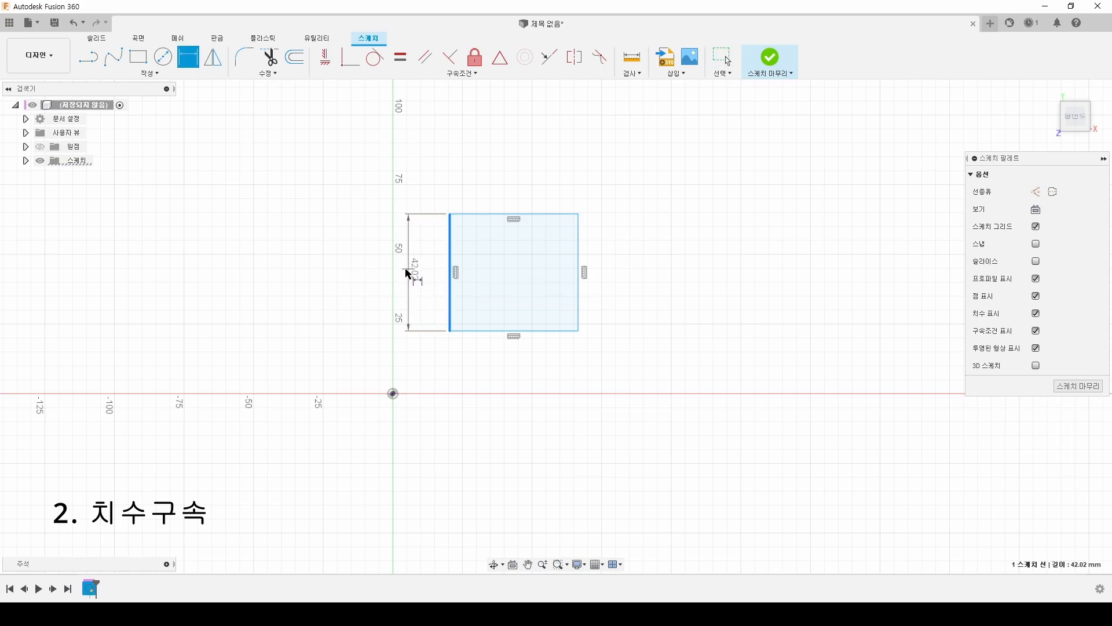
click(356, 274)
text(50)
key(Return)
middle_drag(371, 273, 291, 315)
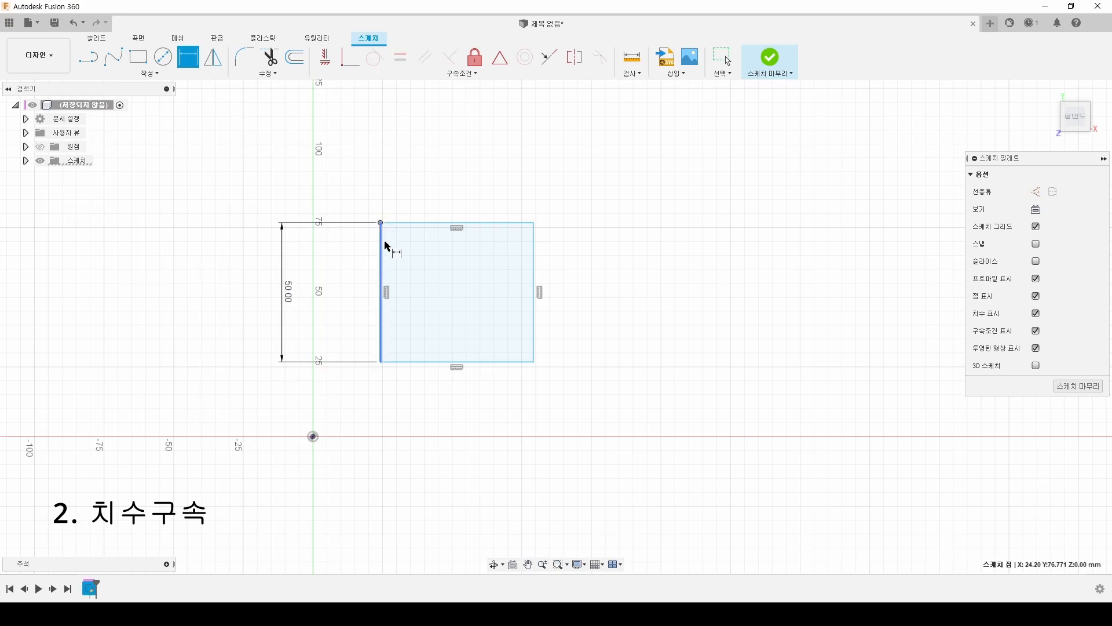
click(534, 224)
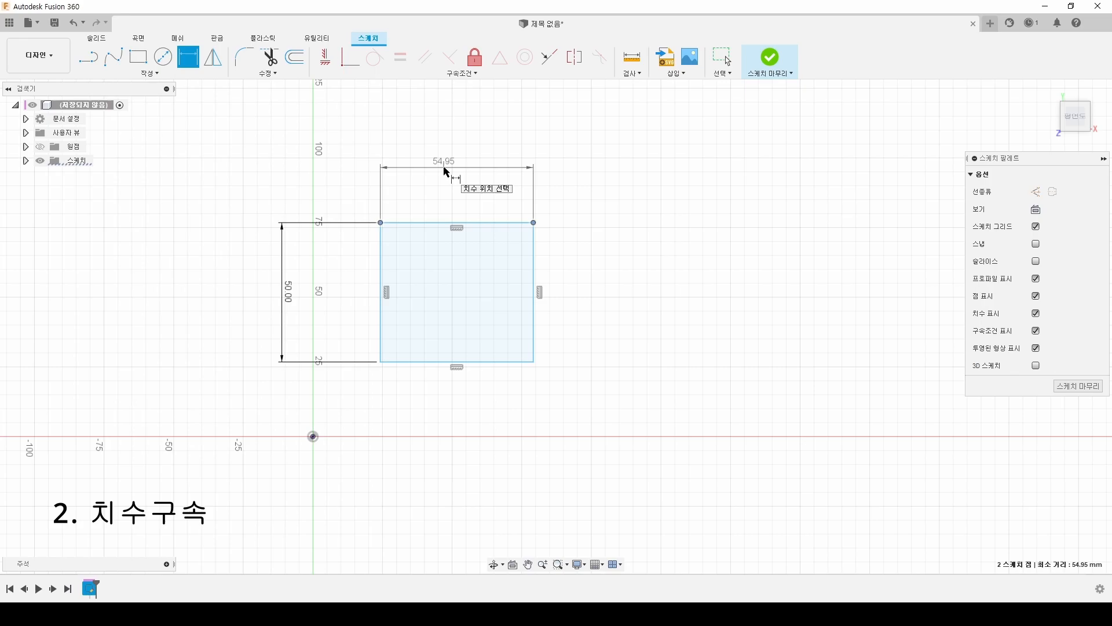
key(Escape)
key(d)
key(Escape)
key(Escape)
- Try a distance dimension between the rectangle's two vertical sides and an angle dimension between its left and top sides
key(d)
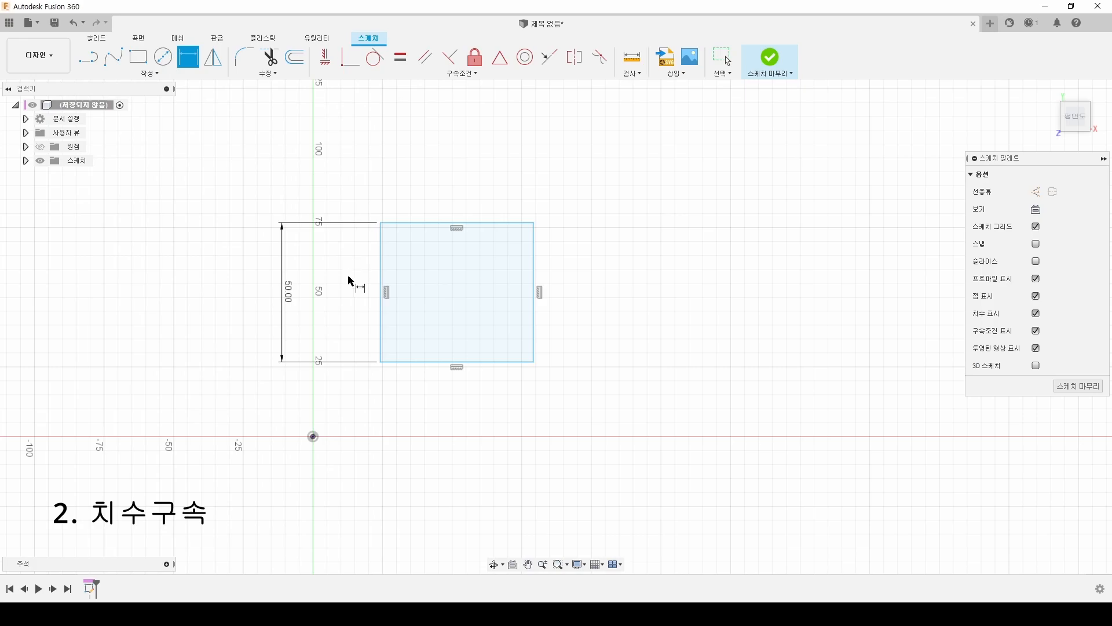
click(380, 269)
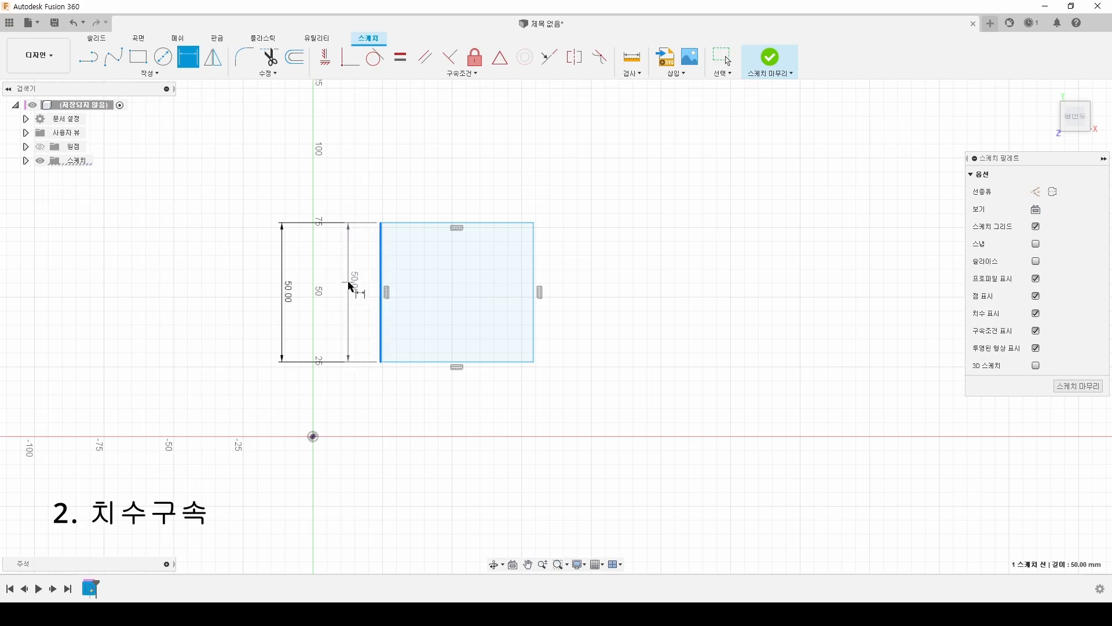
click(535, 293)
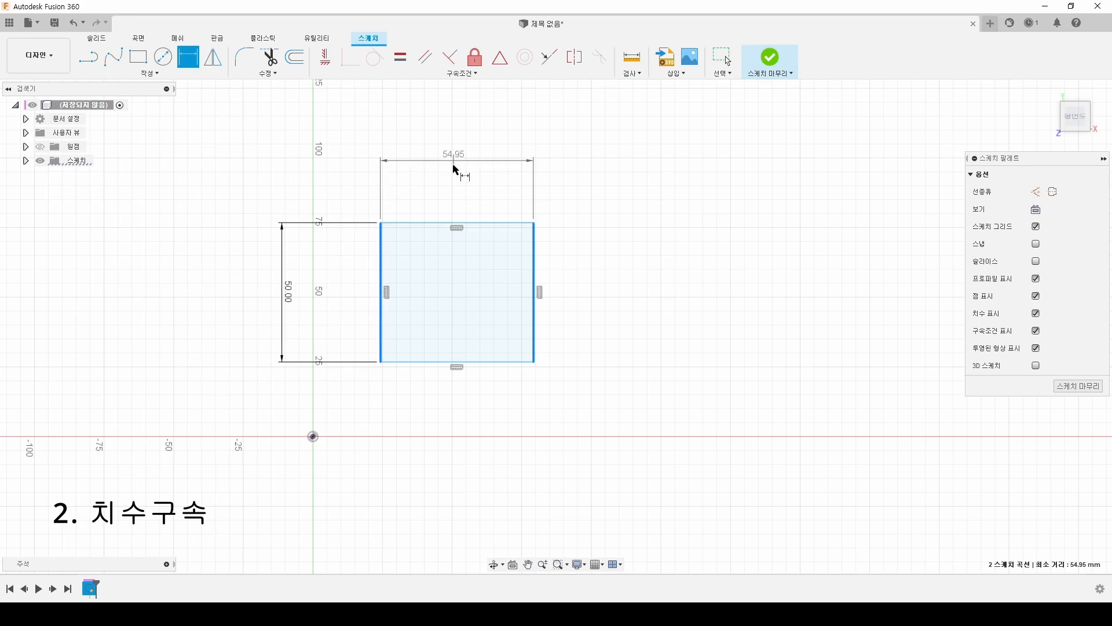
key(Escape)
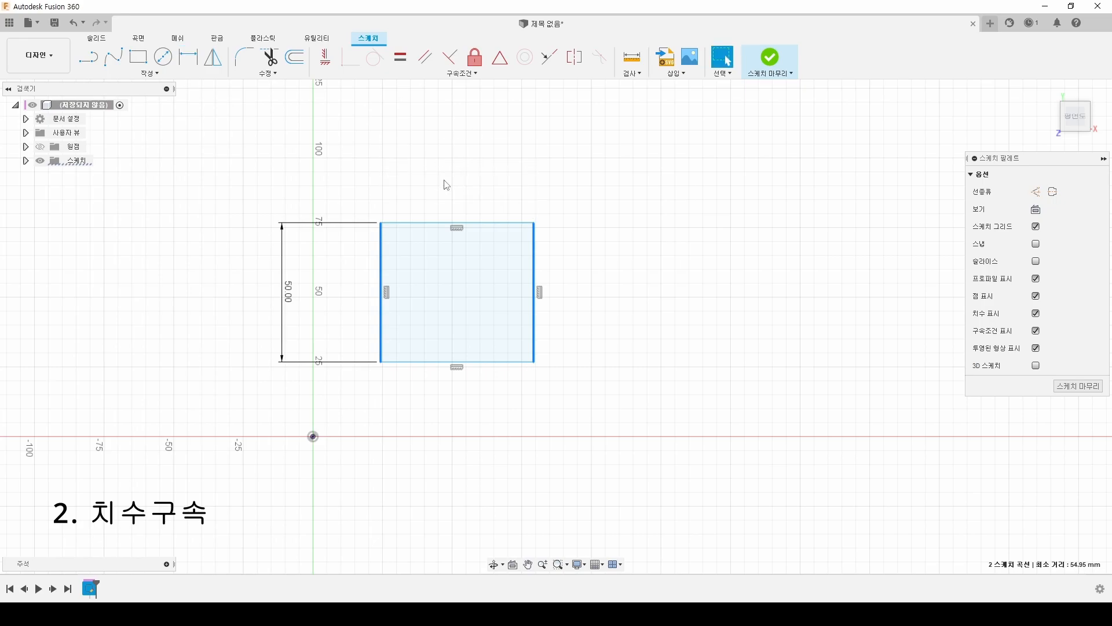
click(380, 260)
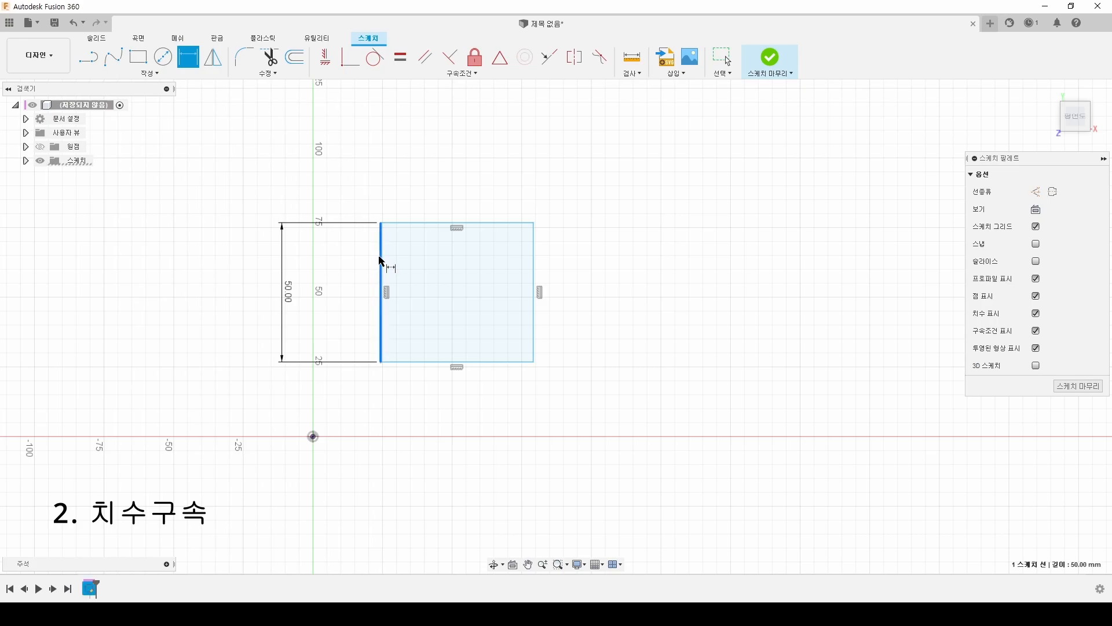
click(417, 224)
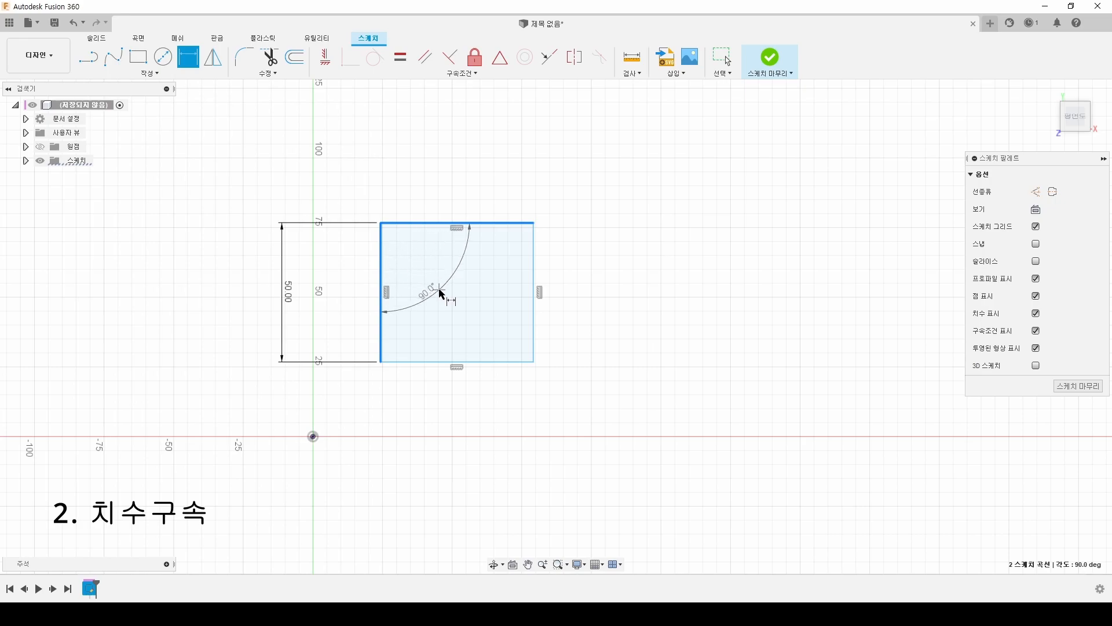
key(Escape)
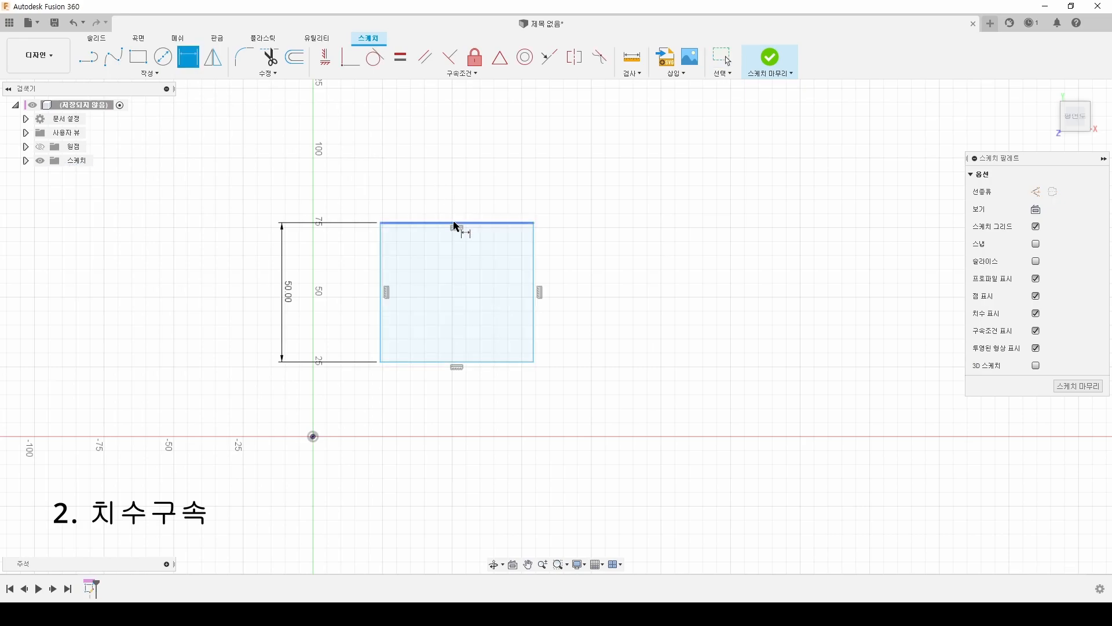
- Dimension the rectangle's top side to 50 mm
click(453, 224)
click(452, 175)
text(50)
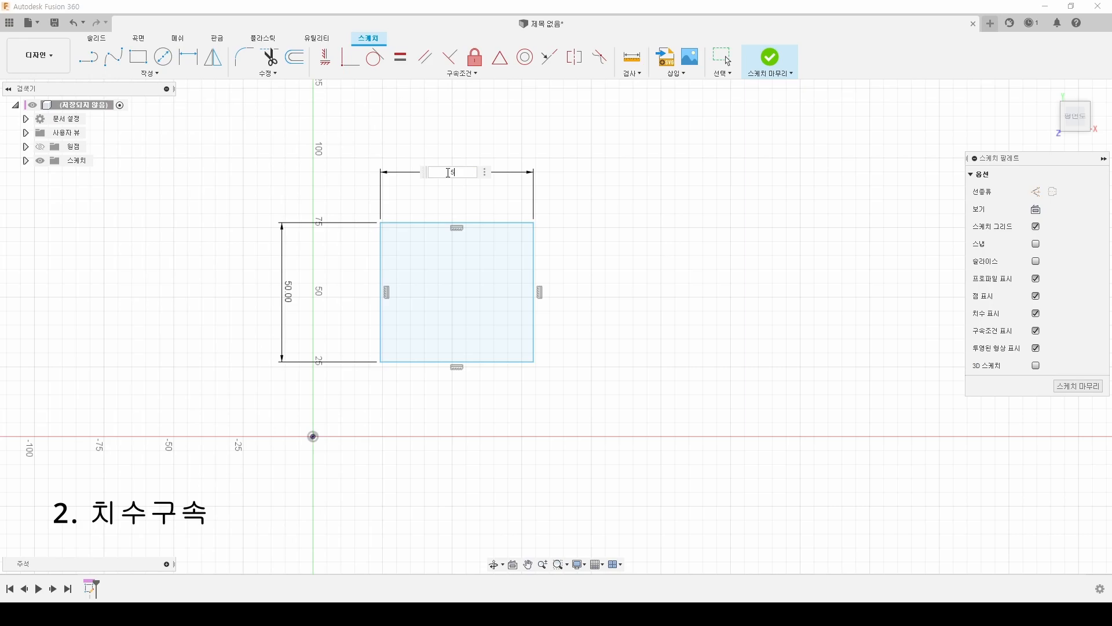
key(Return)
key(Escape)
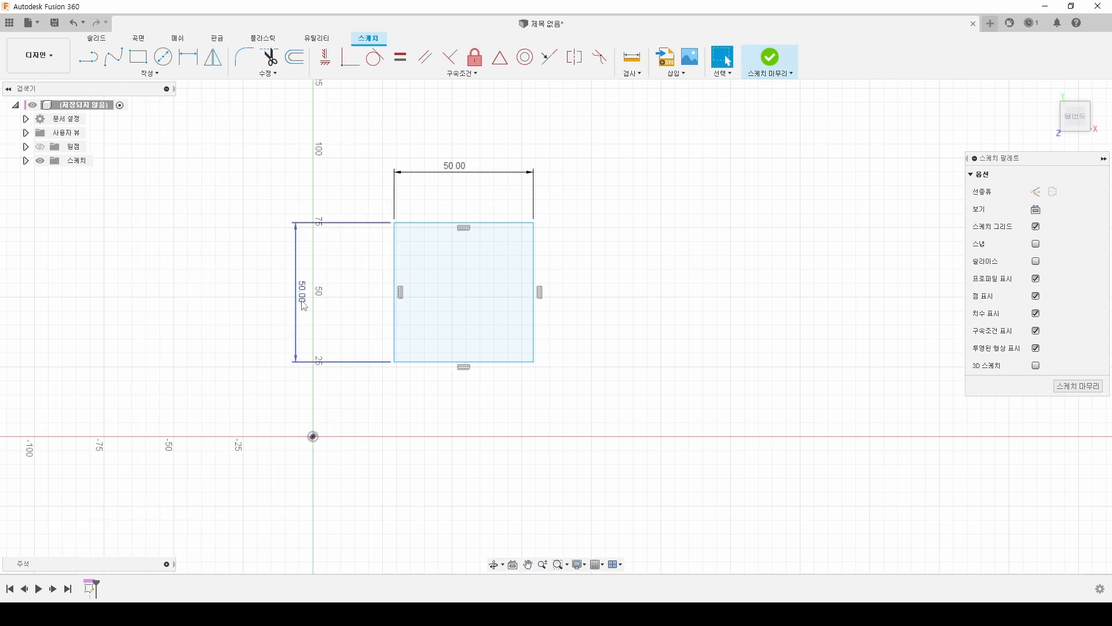
- Reposition the vertical 50 mm dimension closer to the rectangle's left side
drag(300, 296, 340, 304)
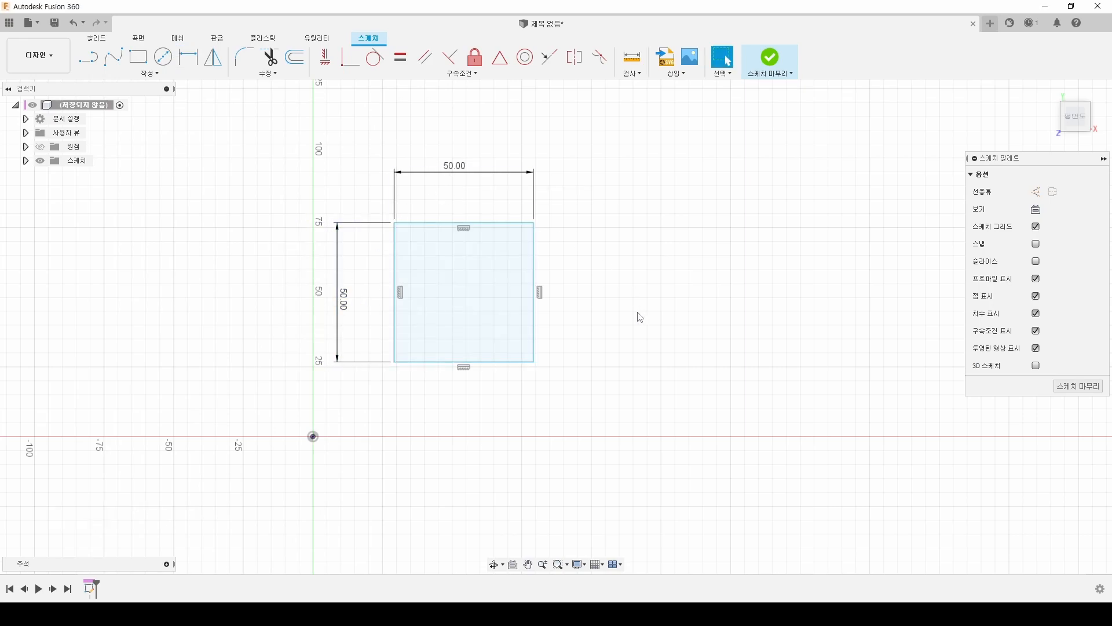
click(439, 298)
click(400, 292)
click(346, 310)
click(425, 198)
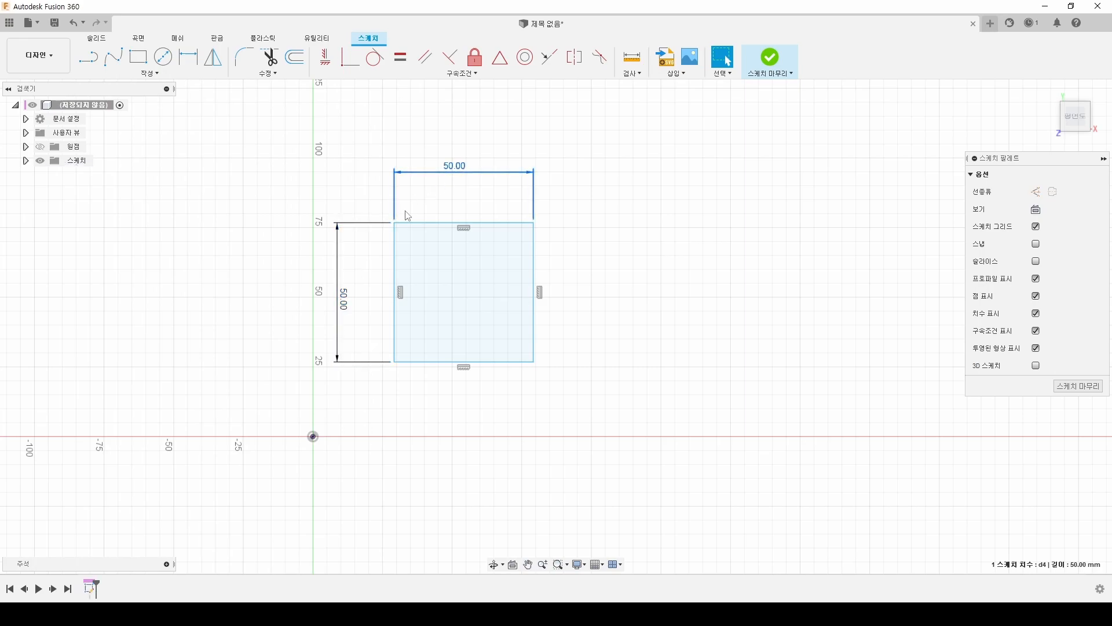
click(341, 301)
click(365, 277)
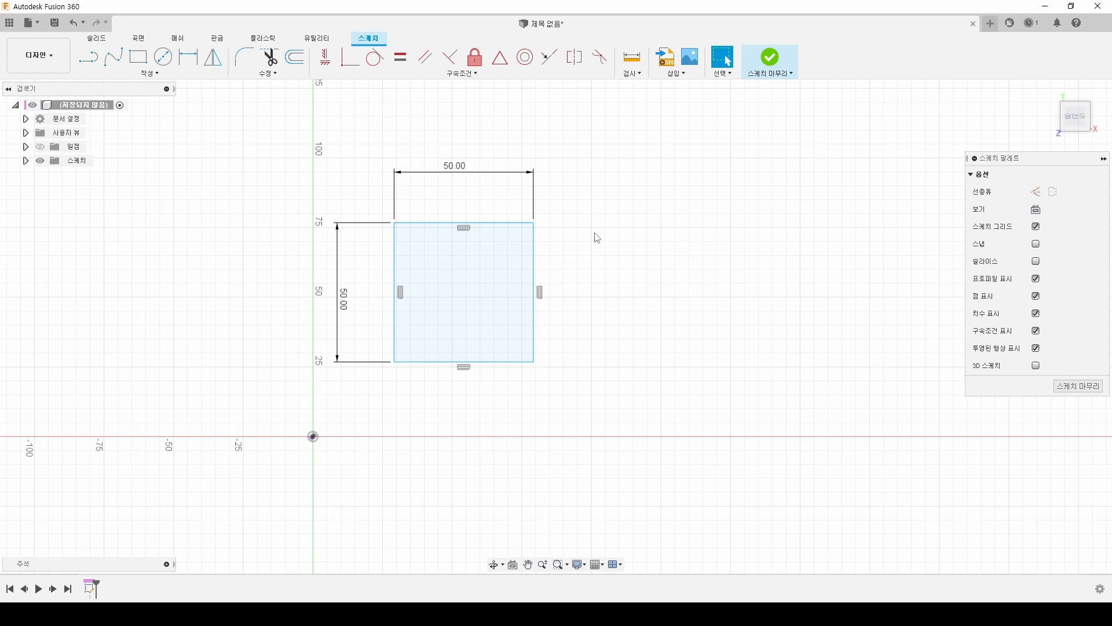
drag(350, 290, 365, 252)
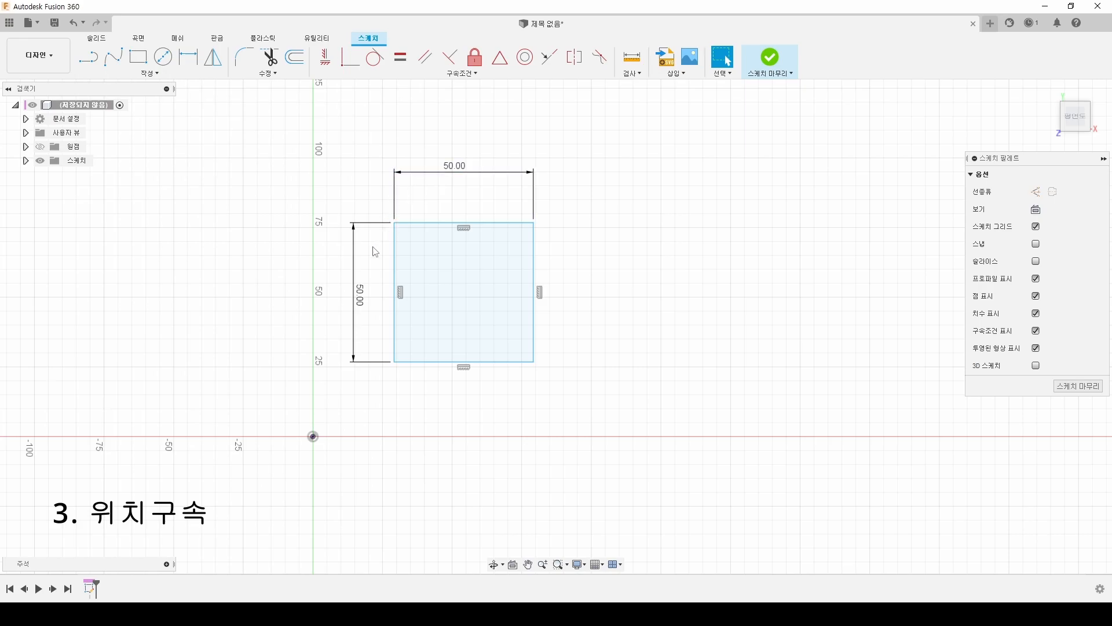
- Move the sized rectangle freely by its top and bottom sides, selecting the origin point as the position reference
drag(415, 224, 471, 212)
click(576, 203)
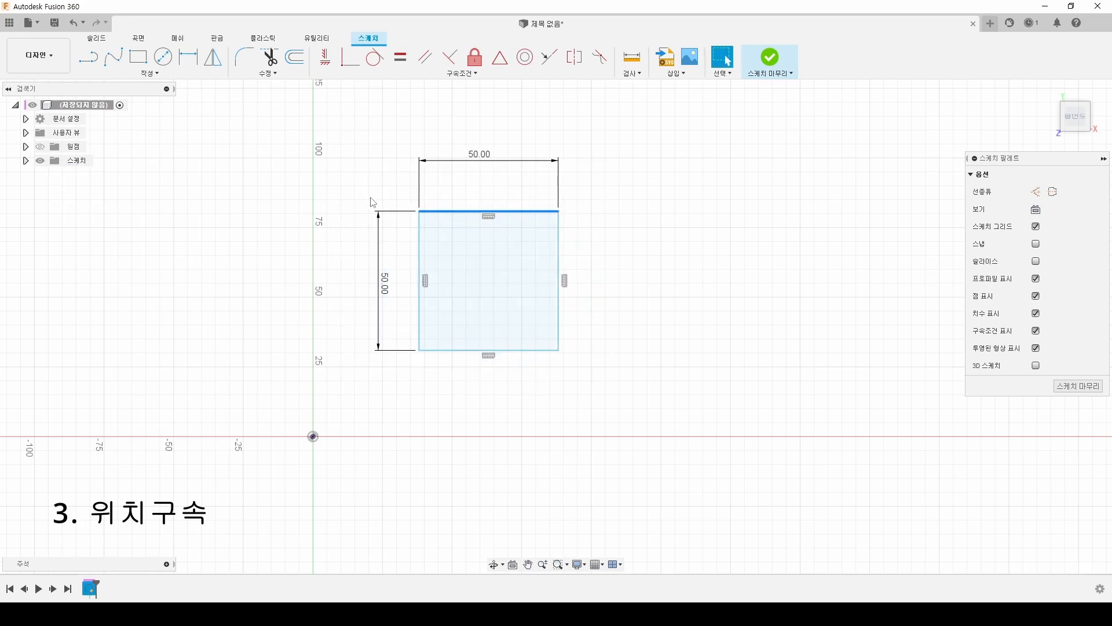
middle_drag(333, 367, 376, 345)
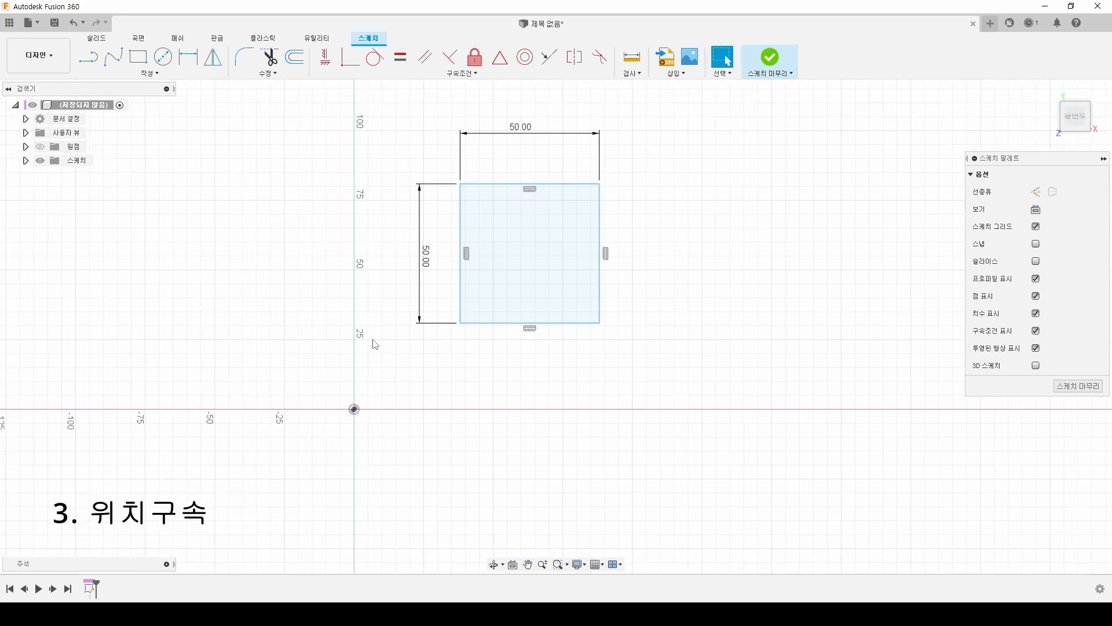
click(355, 410)
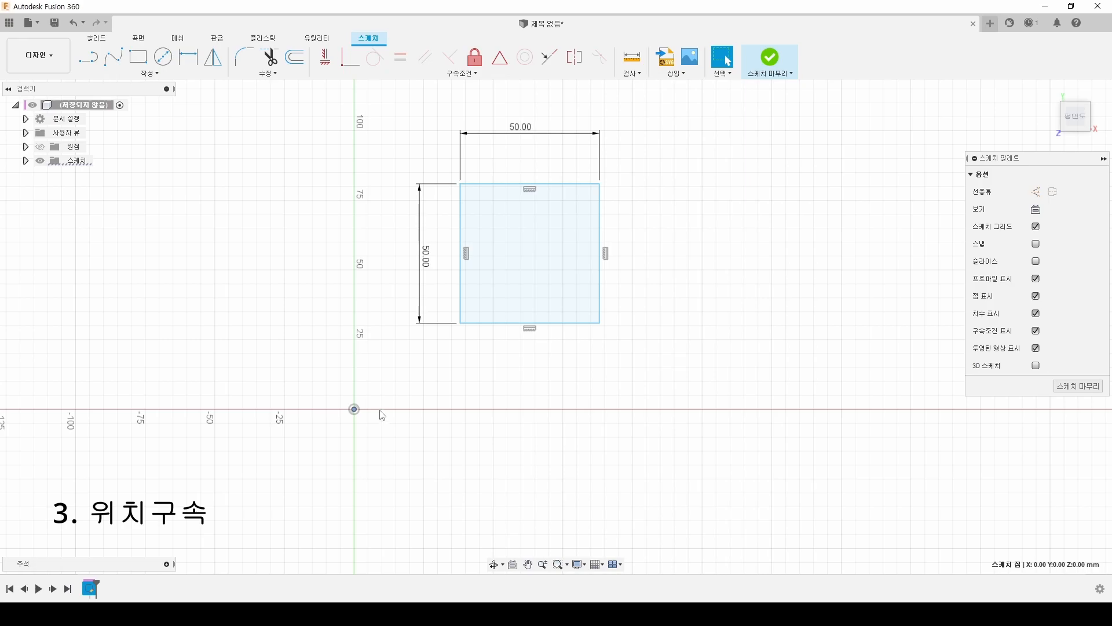
click(352, 432)
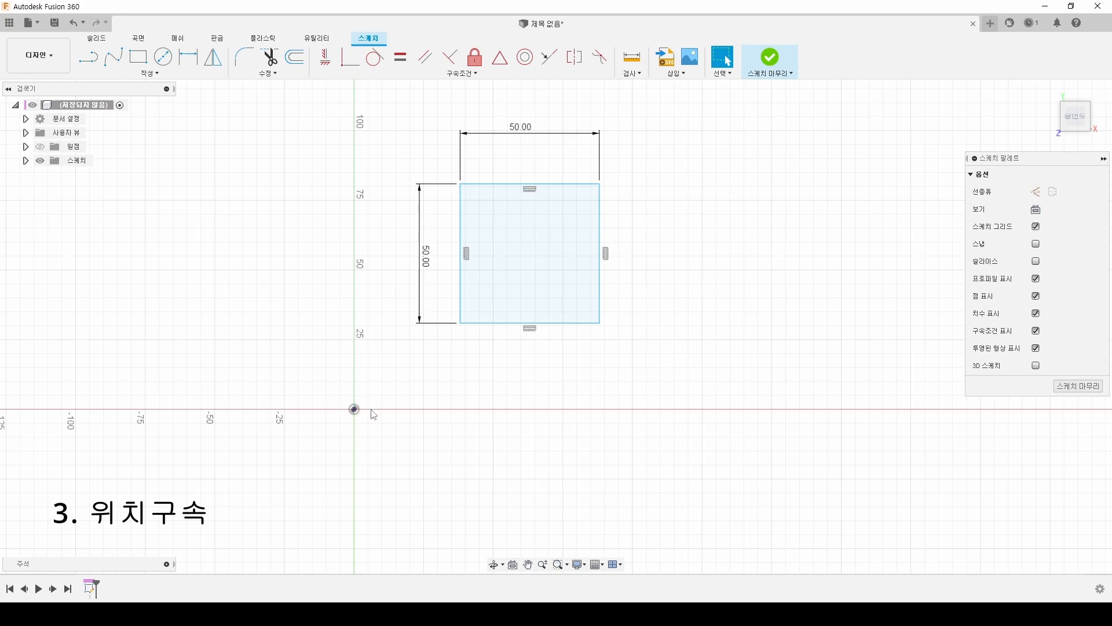
click(355, 411)
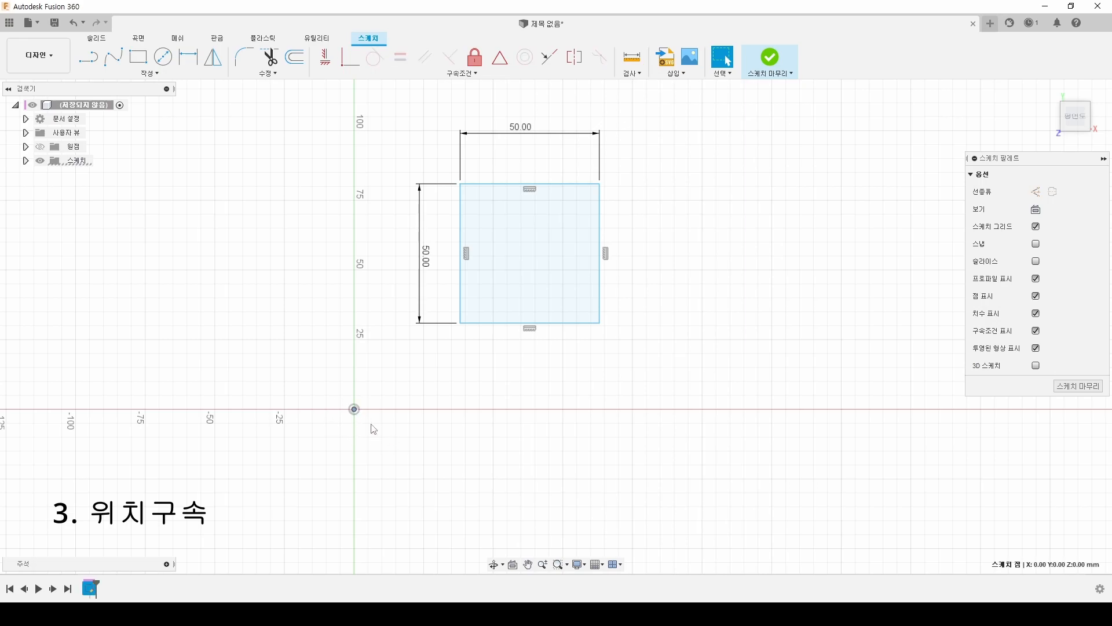
click(336, 434)
drag(504, 323, 435, 312)
click(432, 389)
click(355, 410)
click(473, 398)
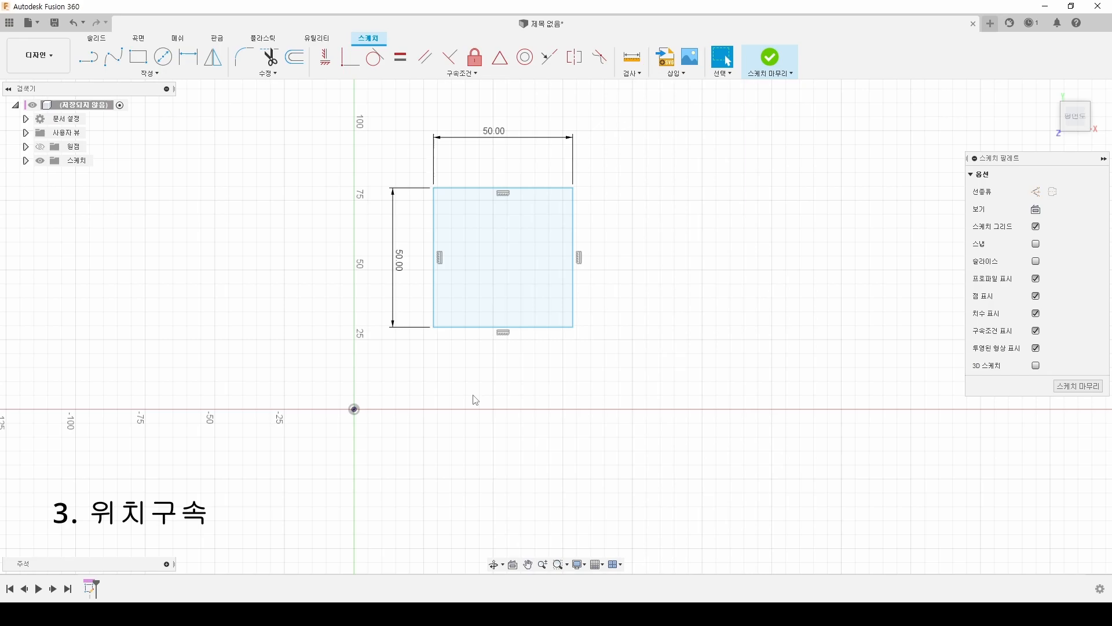
- Dimension the vertical distance from the origin to the rectangle's bottom side as 30 mm
key(d)
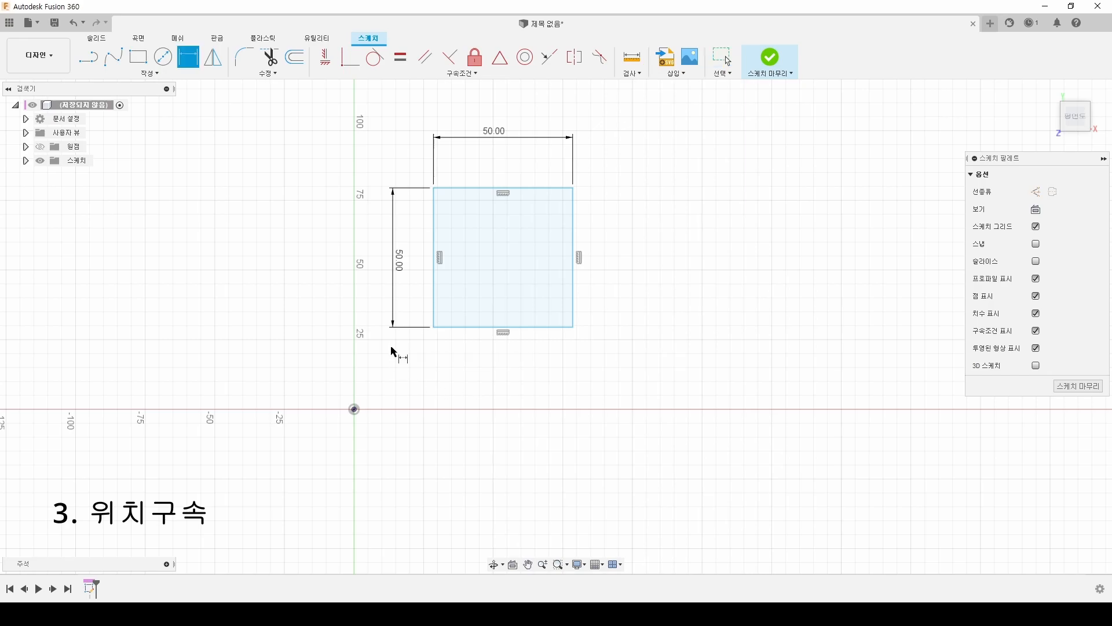
click(356, 410)
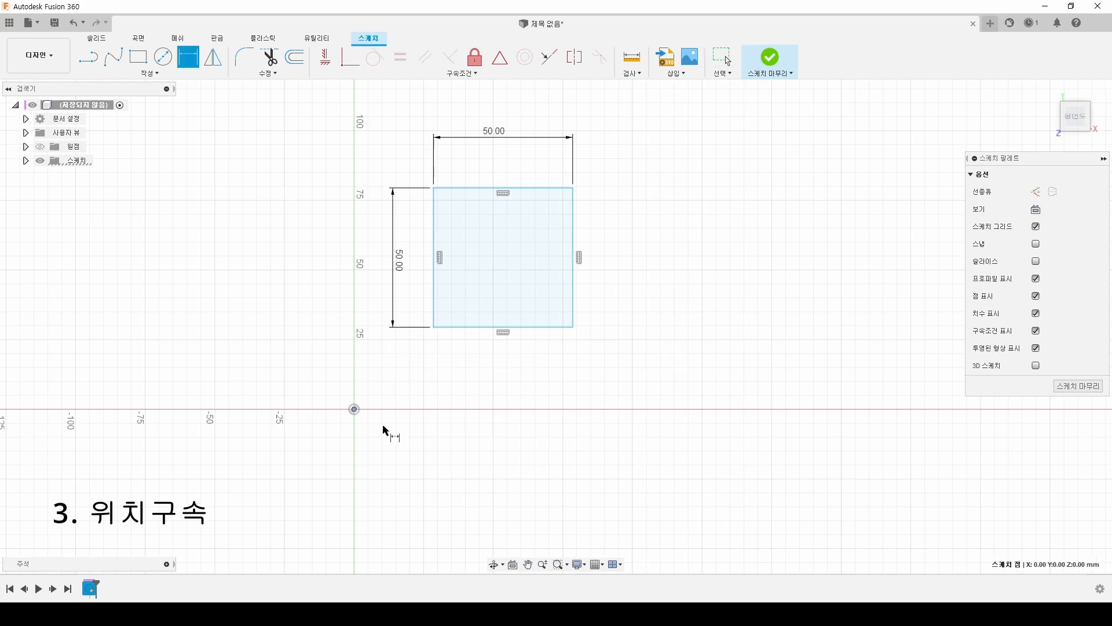
click(456, 328)
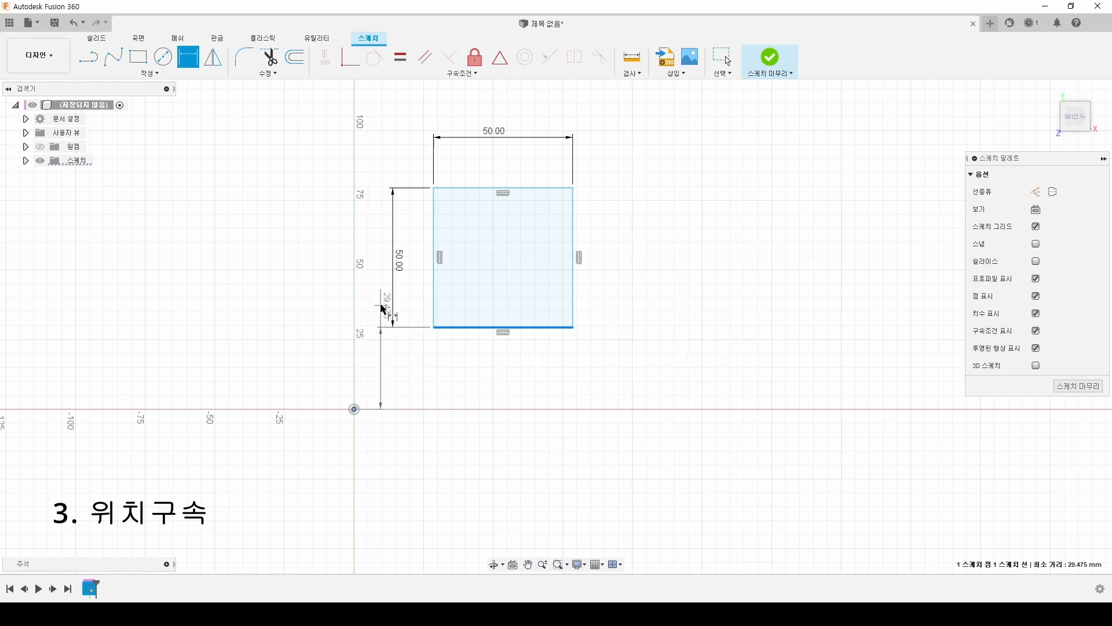
click(498, 378)
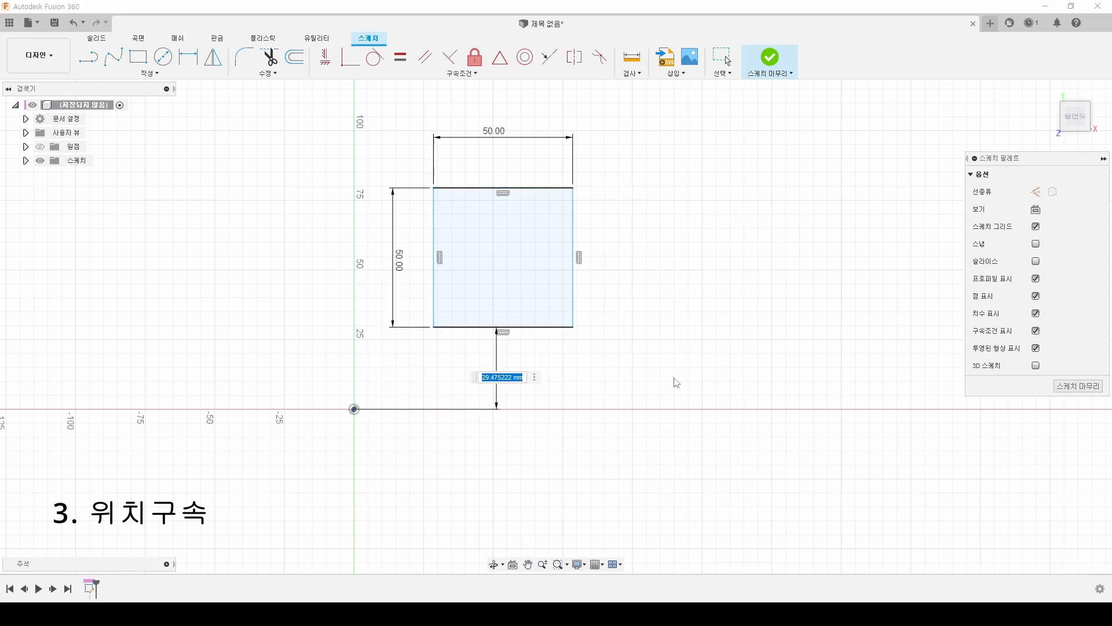
text(30)
key(Return)
key(Escape)
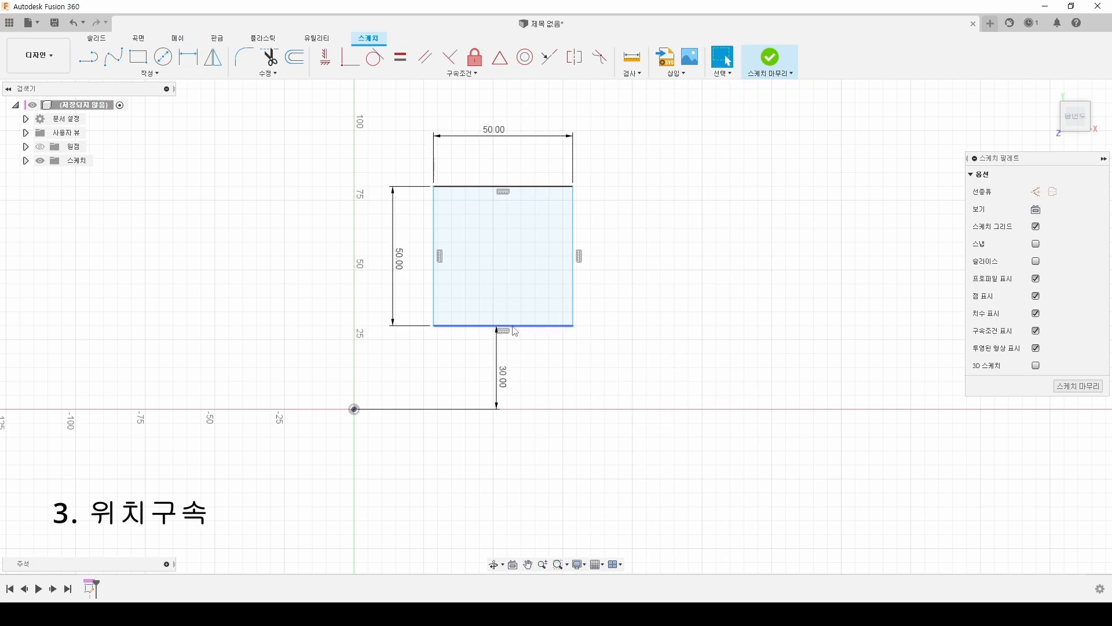
- Test the rectangle's remaining horizontal freedom by shifting it slightly from its bottom-right corner
click(507, 186)
click(660, 233)
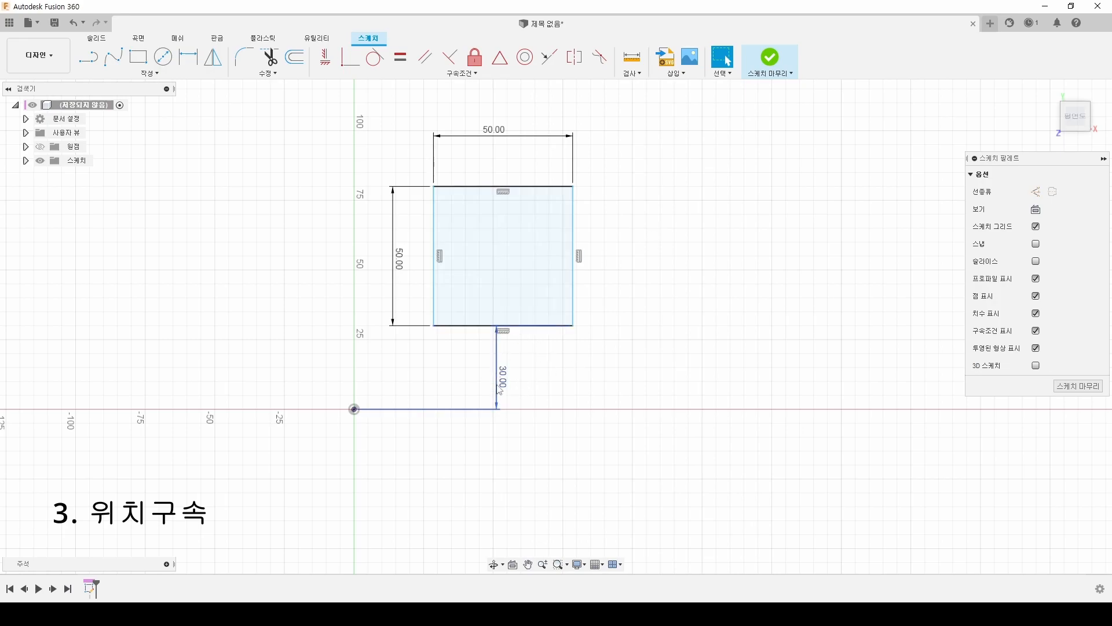
click(356, 413)
click(542, 326)
click(542, 338)
mouse_move(575, 330)
mouse_down()
mouse_move(510, 327)
mouse_move(586, 327)
mouse_move(554, 340)
mouse_move(577, 337)
mouse_up()
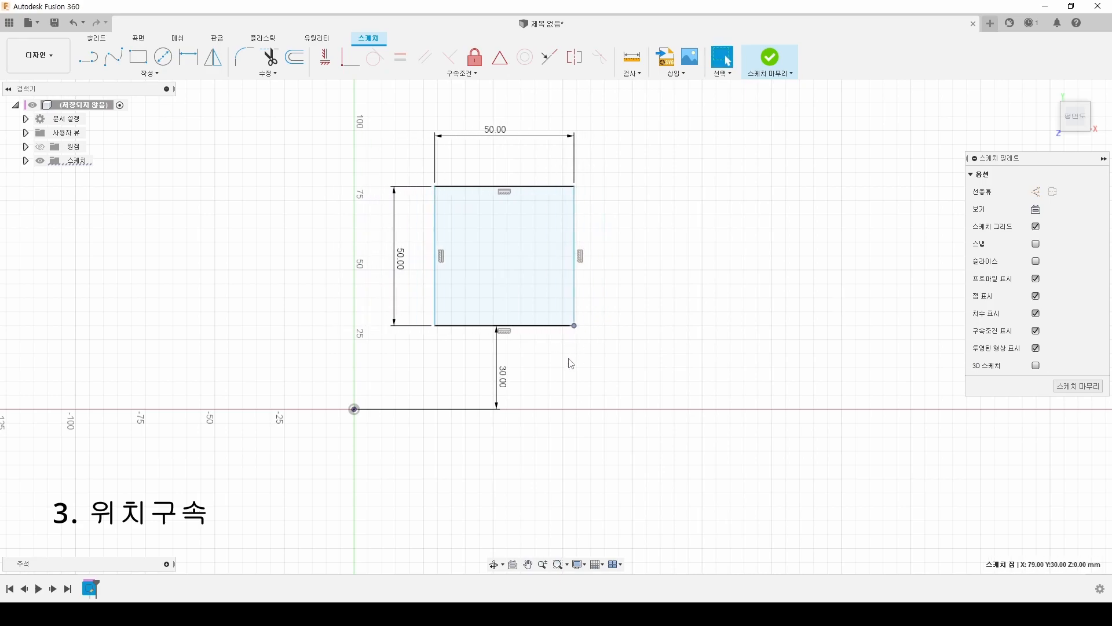
- Dimension the horizontal distance from the origin to the rectangle's left side as 30 mm and place that dimension above the rectangle's top side
key(d)
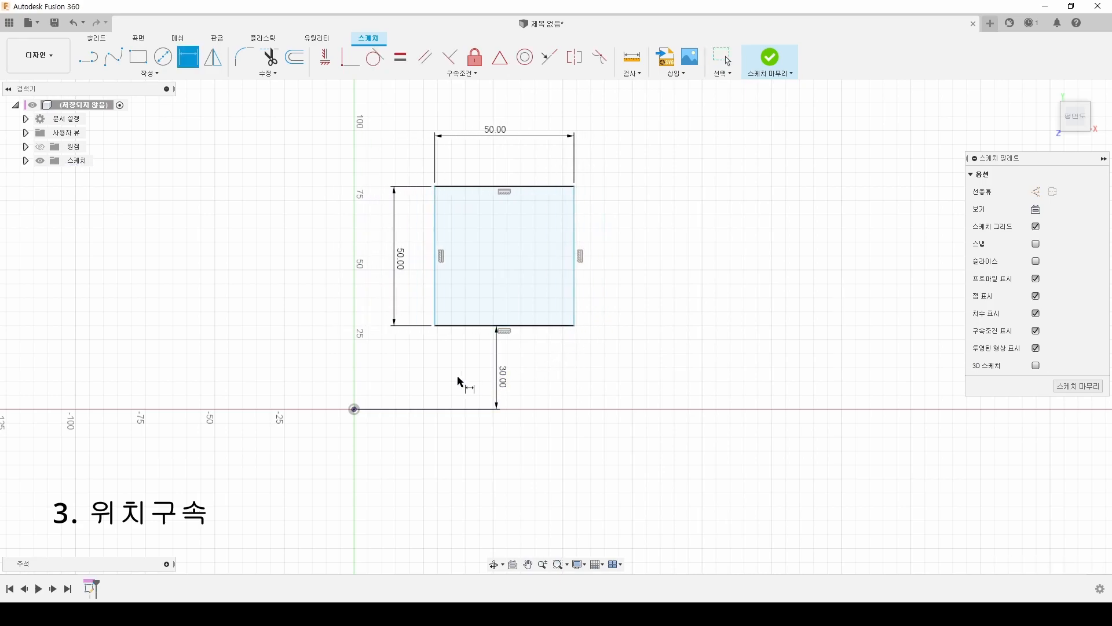
click(356, 411)
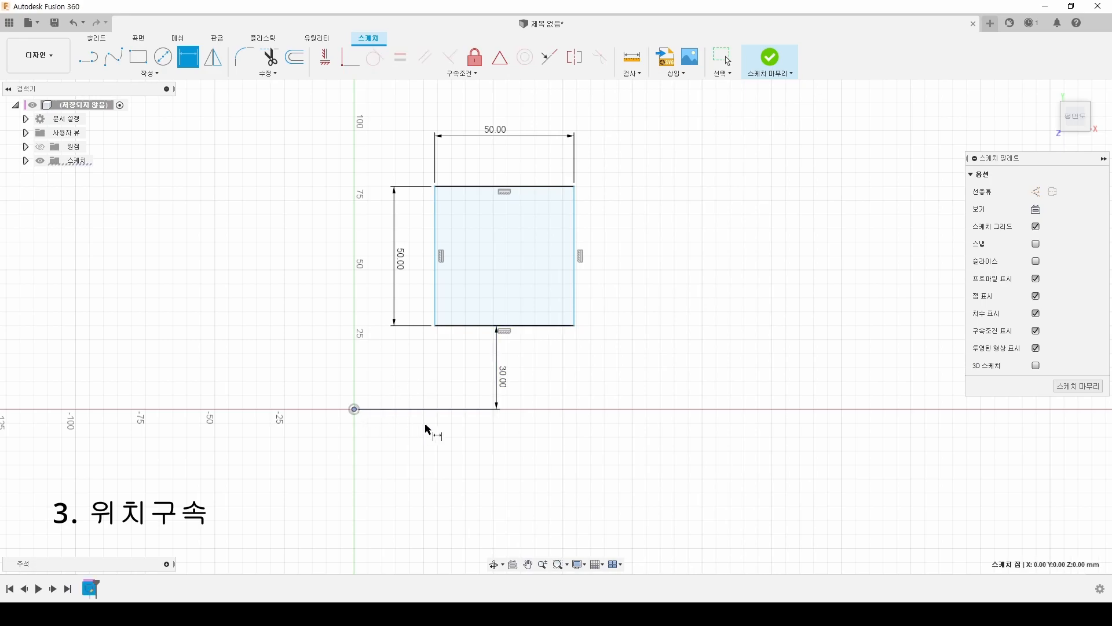
click(436, 281)
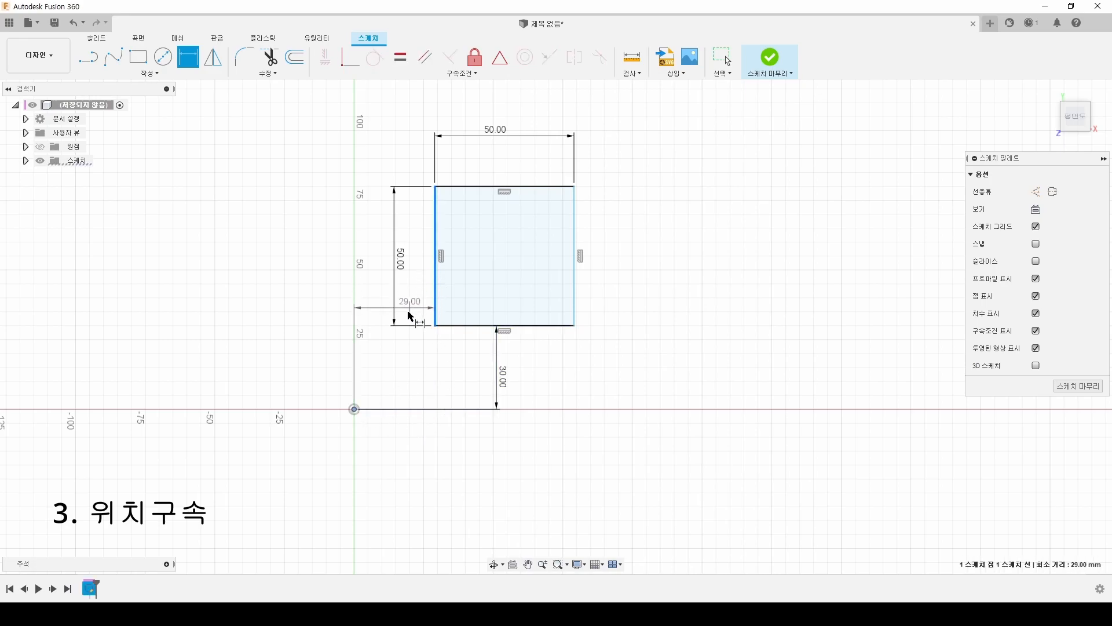
click(398, 371)
text(30)
key(Return)
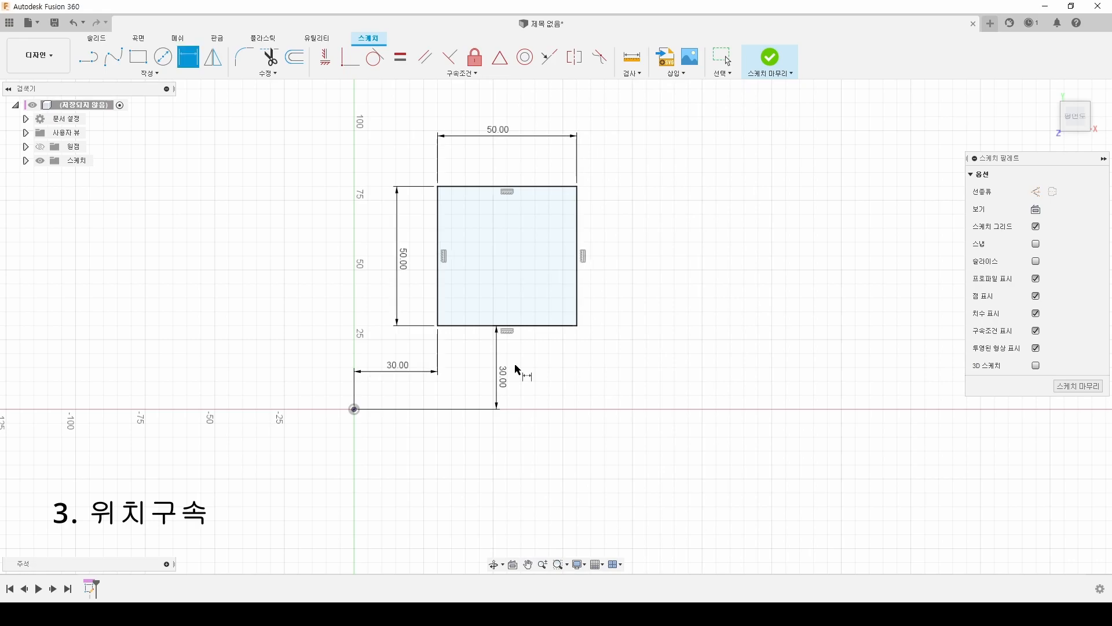
drag(400, 376, 406, 165)
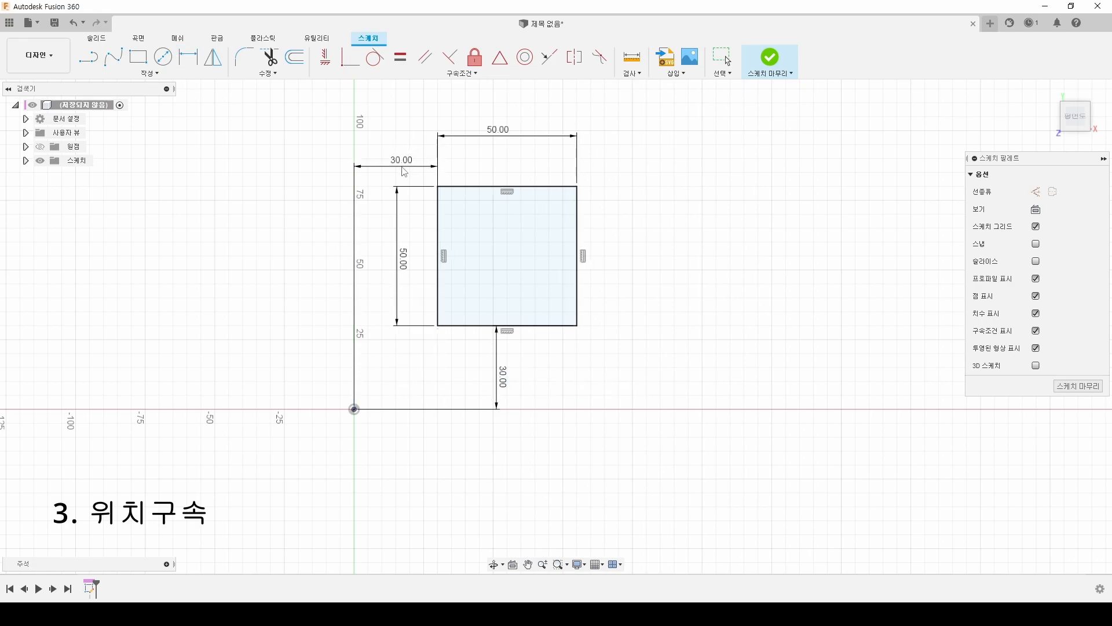
key(Escape)
click(578, 214)
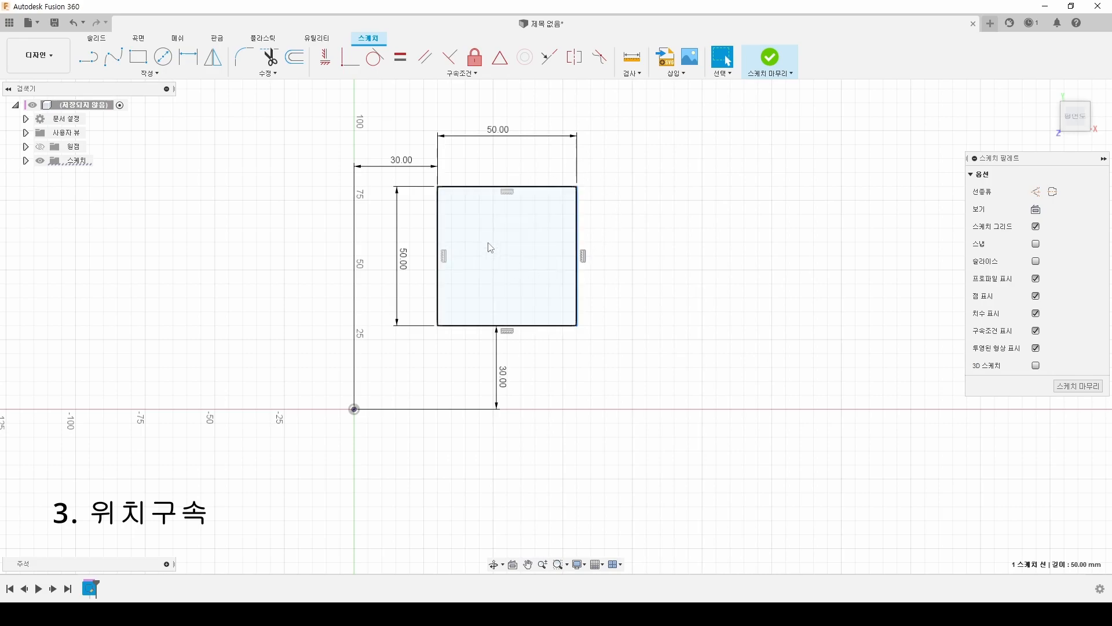
- Delete the horizontal and vertical 30 mm position dimensions between the origin and the rectangle
click(402, 167)
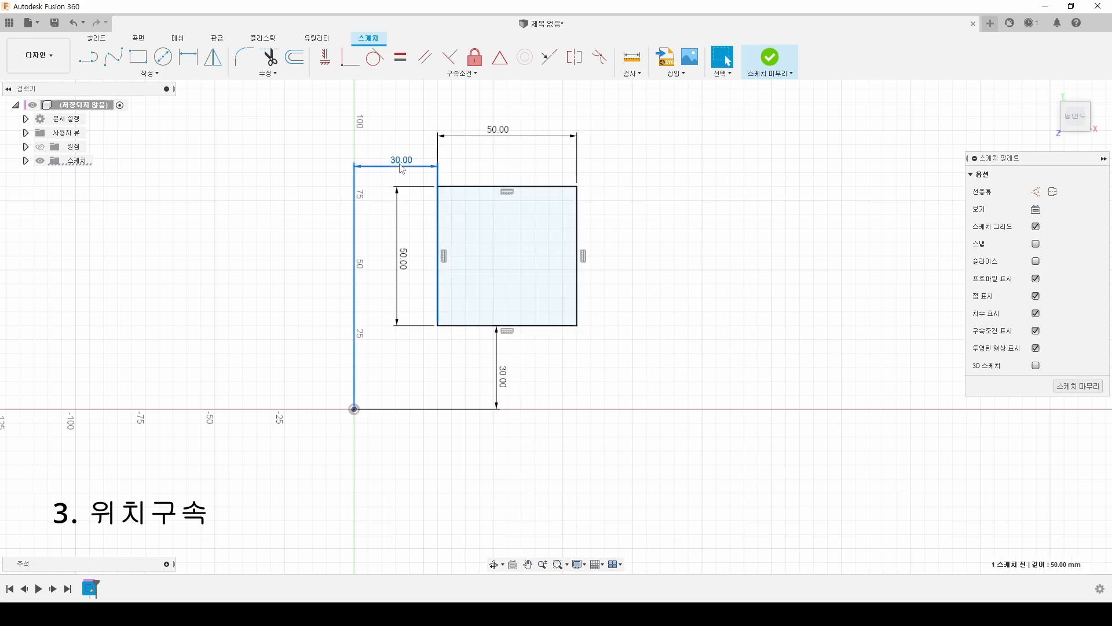
key(Delete)
click(498, 376)
key(Delete)
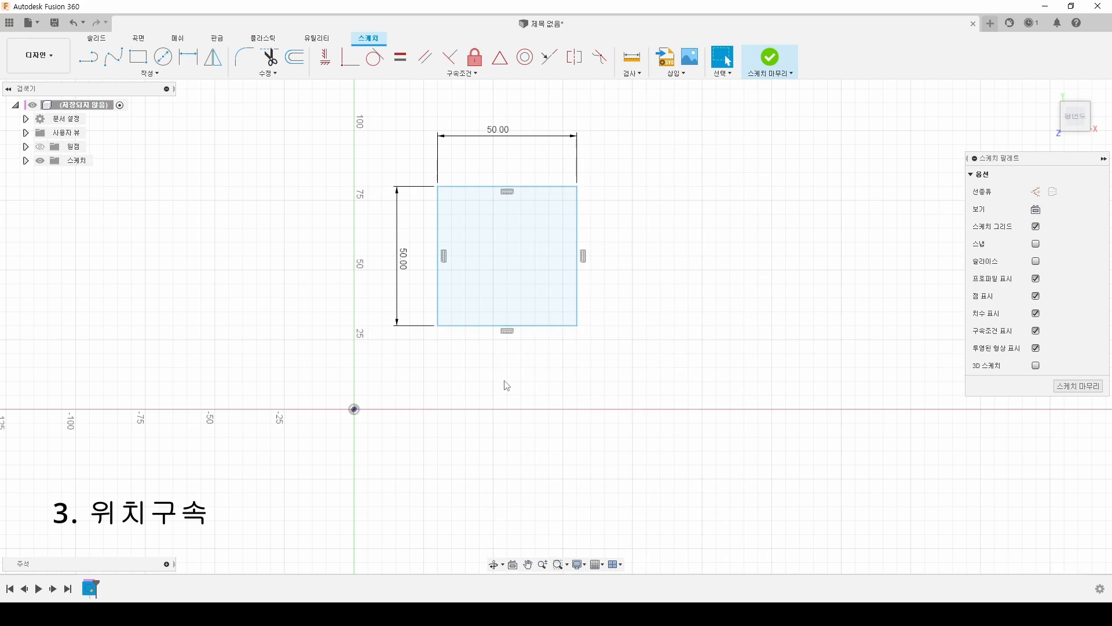
key(d)
click(355, 410)
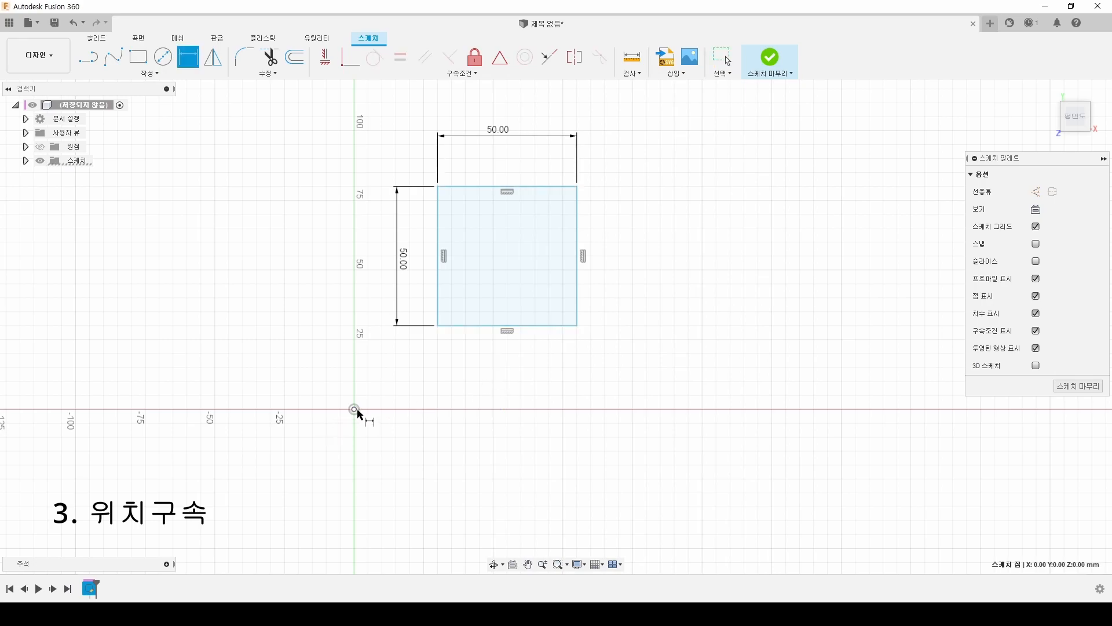
click(439, 326)
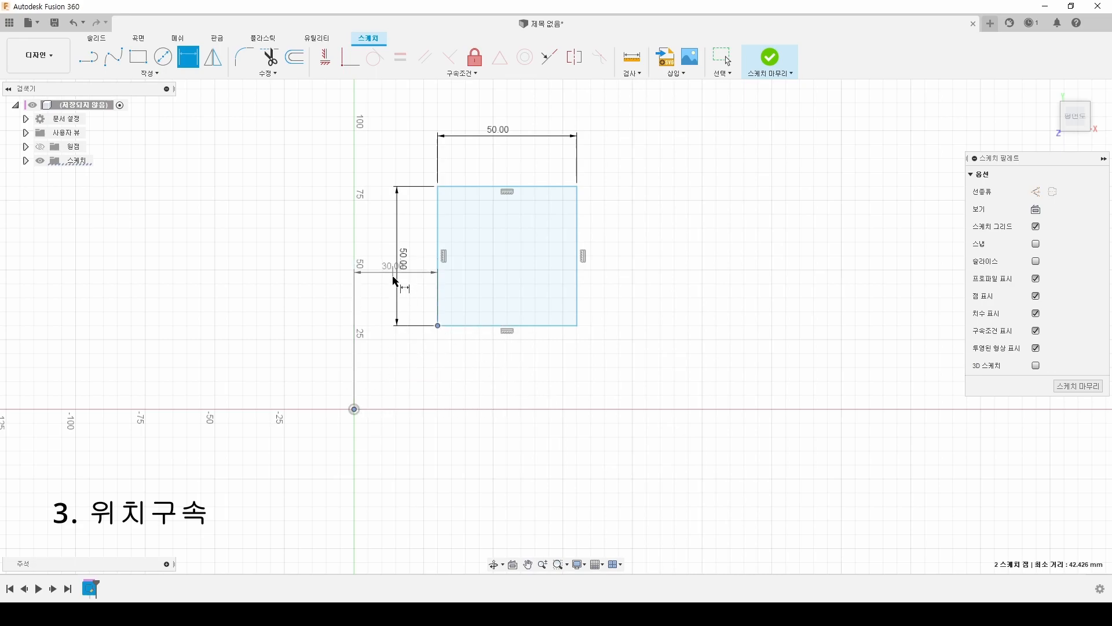
key(Escape)
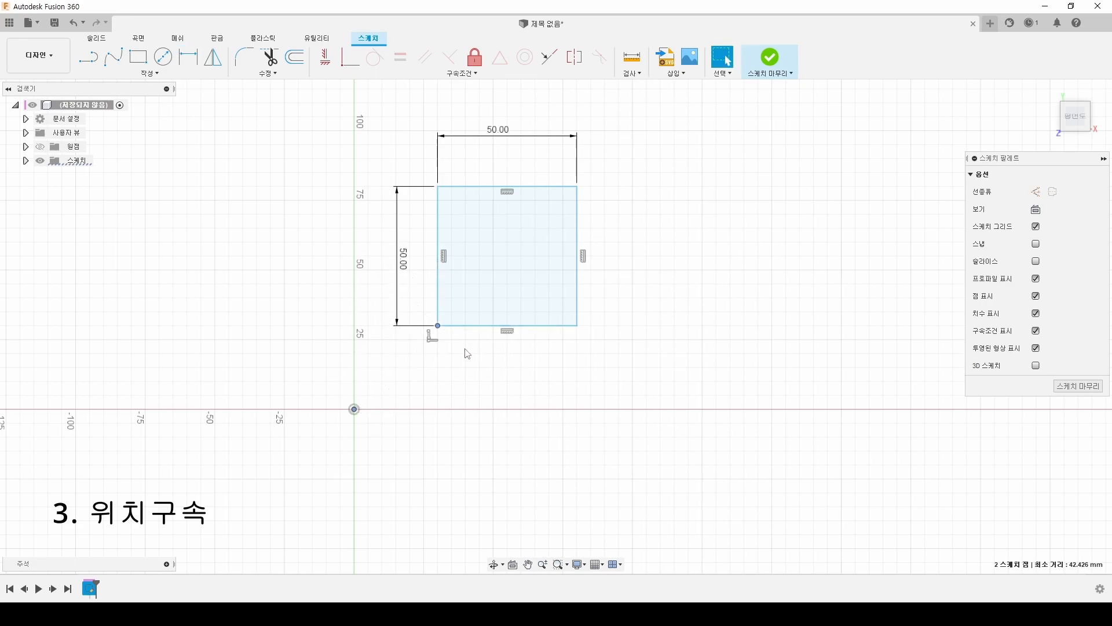
key(d)
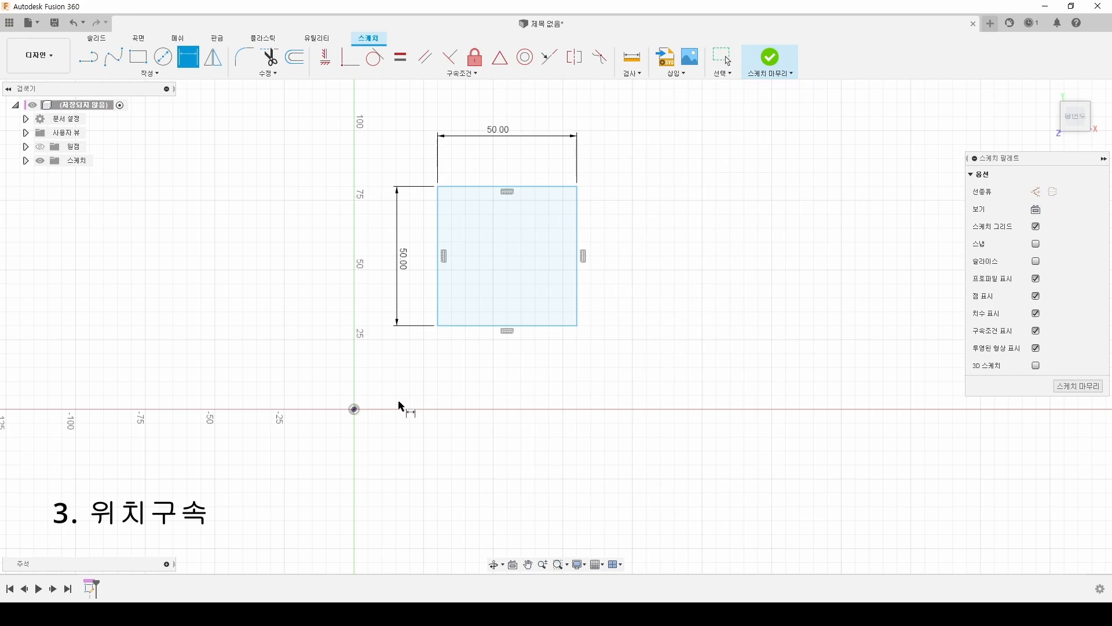
click(356, 410)
click(471, 326)
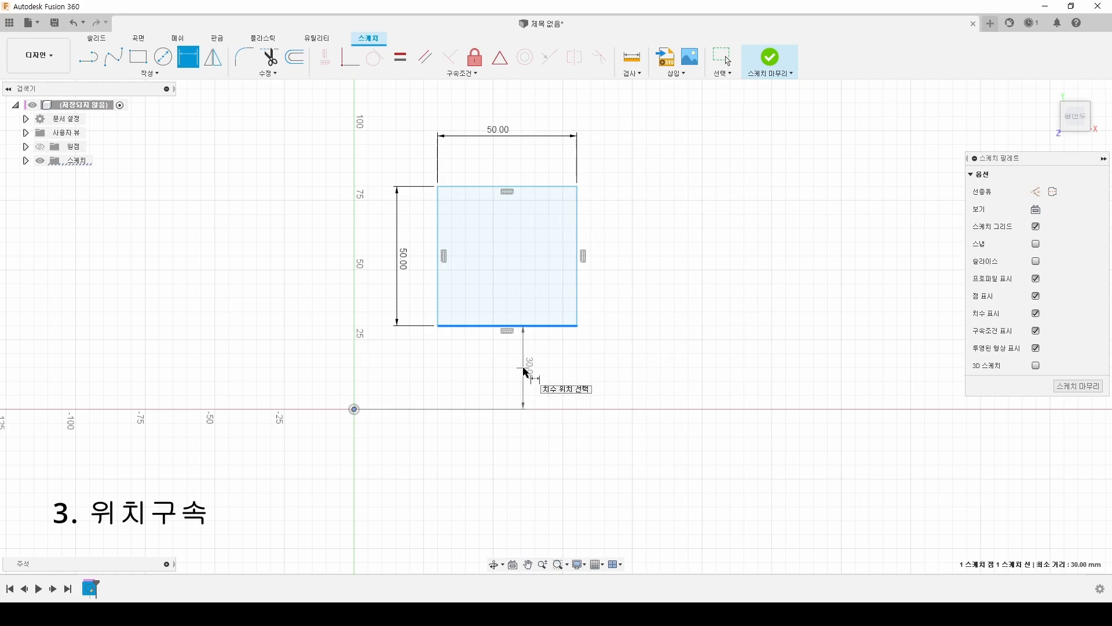
key(Escape)
key(Escape)
key(d)
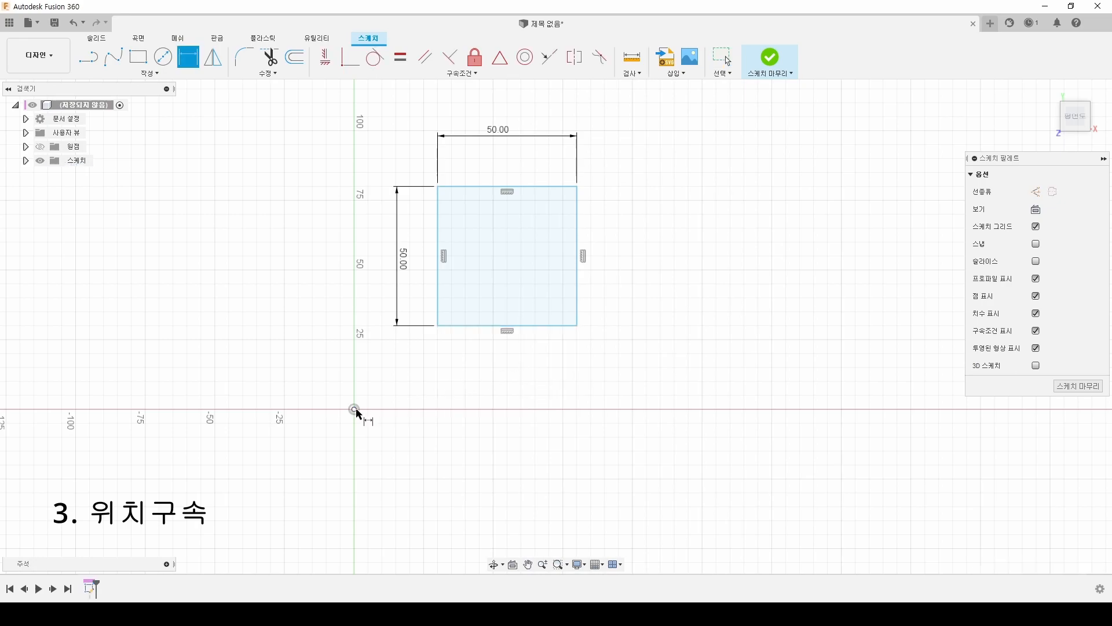
click(355, 410)
click(438, 325)
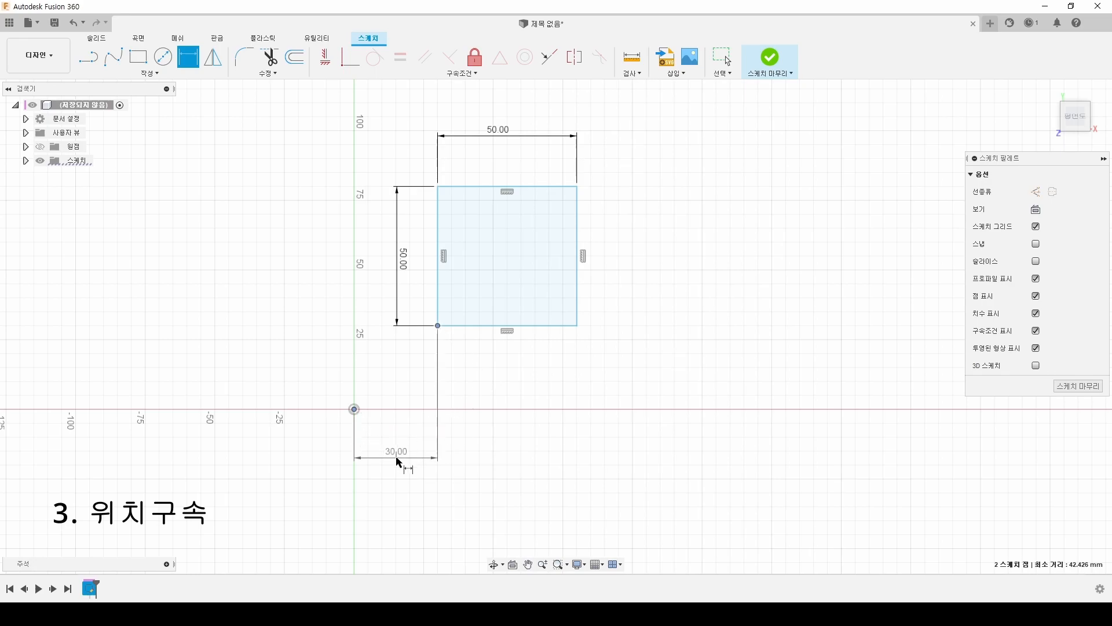
key(Escape)
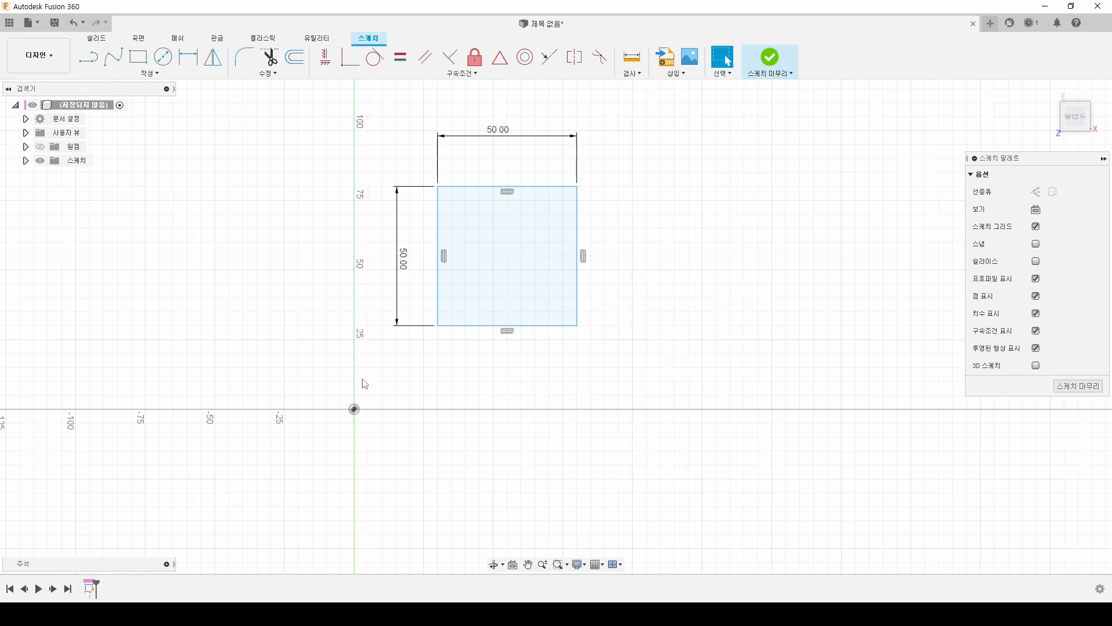
key(e)
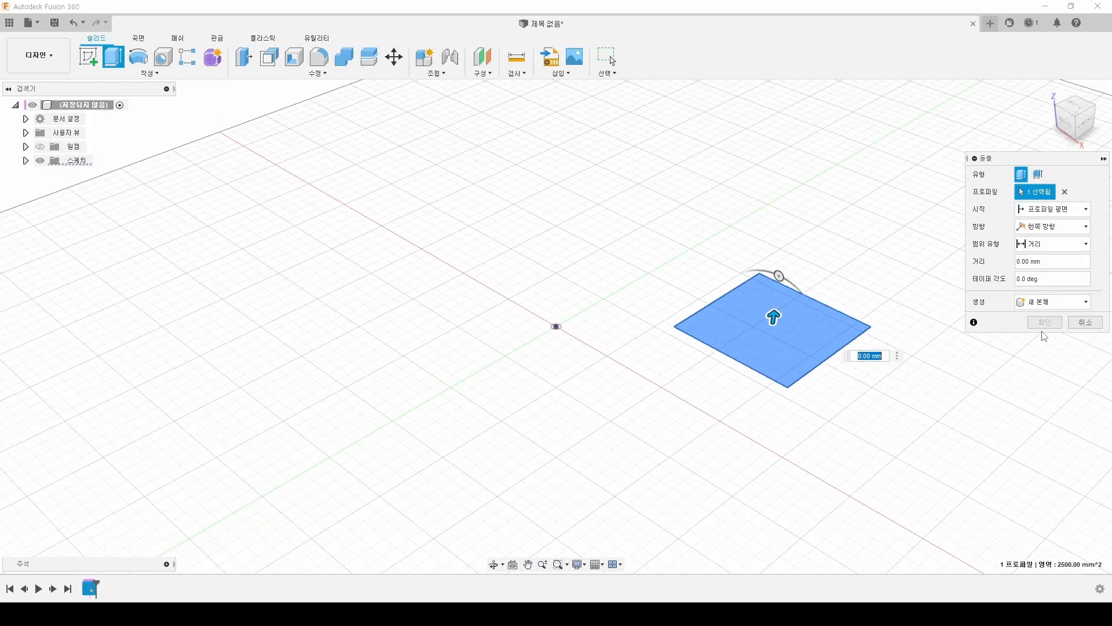
click(1086, 322)
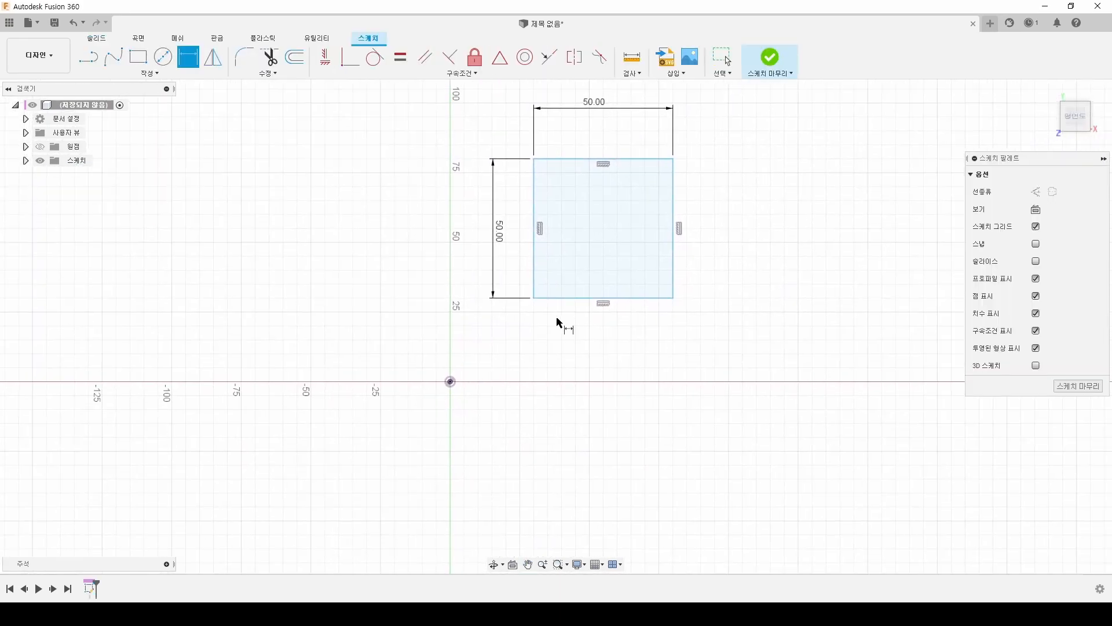
- Dimension the rectangle's bottom side 30 mm vertically and its left side 30 mm horizontally from the origin
click(568, 299)
click(451, 381)
click(589, 357)
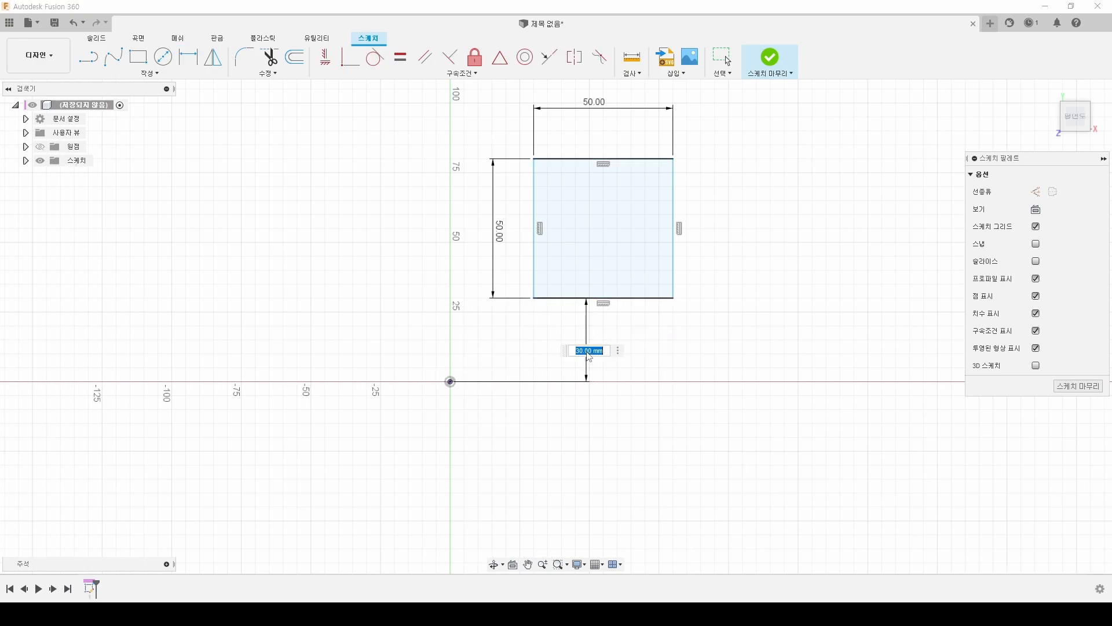
key(Return)
click(534, 284)
click(451, 382)
click(498, 430)
key(Return)
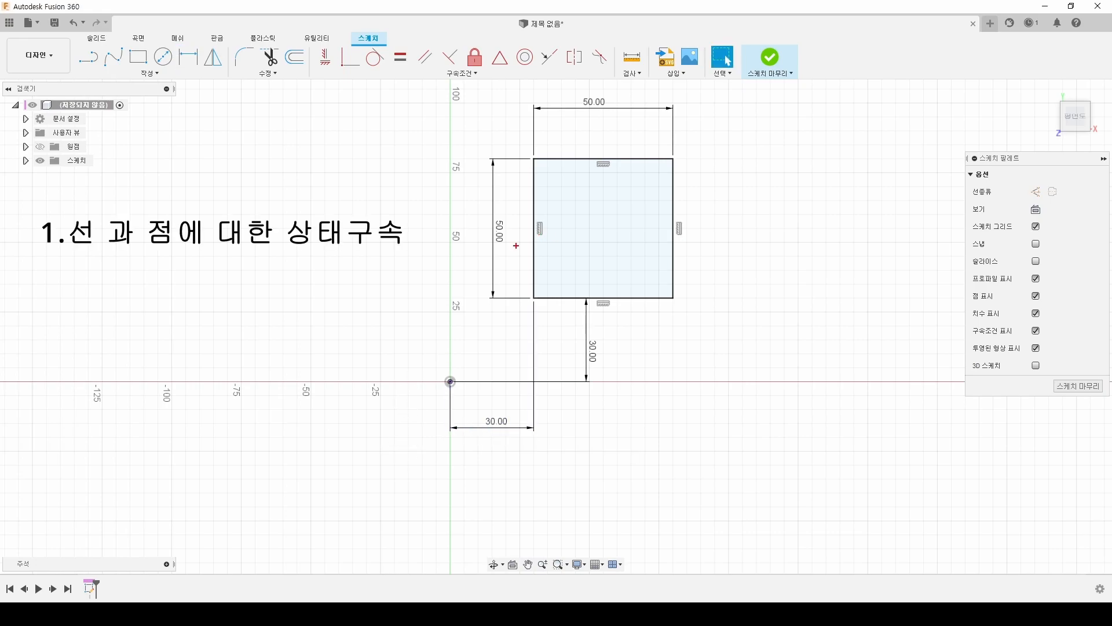
mouse_move(608, 173)
mouse_down()
mouse_move(596, 170)
mouse_move(616, 156)
mouse_move(612, 169)
mouse_up()
mouse_move(548, 235)
mouse_down()
mouse_move(533, 236)
mouse_move(552, 231)
mouse_up()
mouse_move(607, 305)
mouse_down()
mouse_move(597, 299)
mouse_move(614, 309)
mouse_up()
mouse_move(681, 242)
mouse_down()
mouse_move(663, 232)
mouse_move(680, 219)
mouse_up()
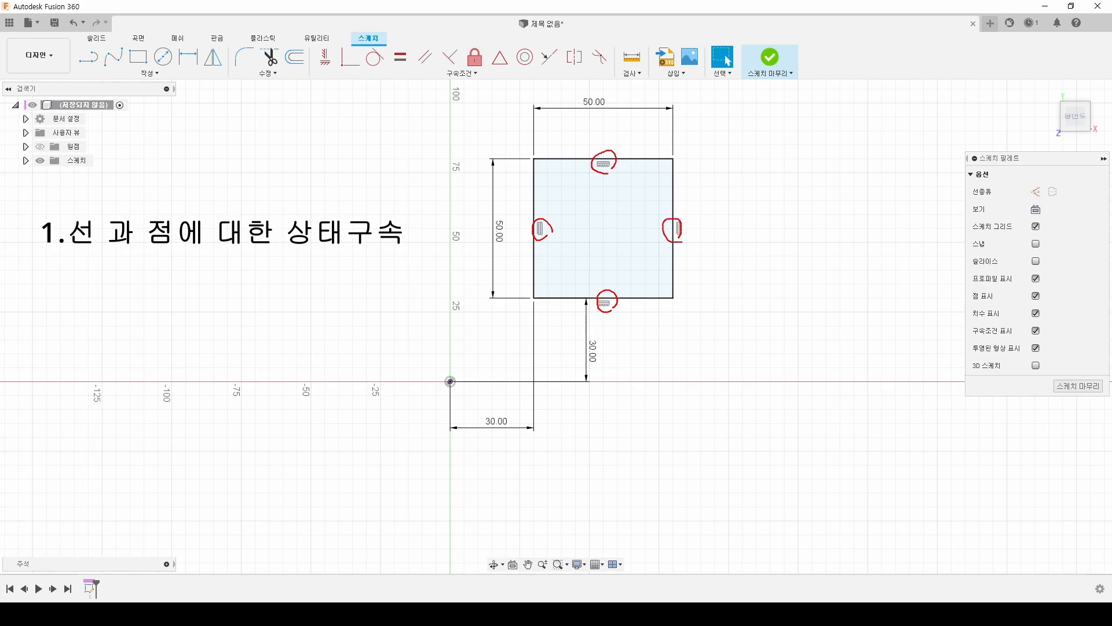
drag(313, 41, 609, 82)
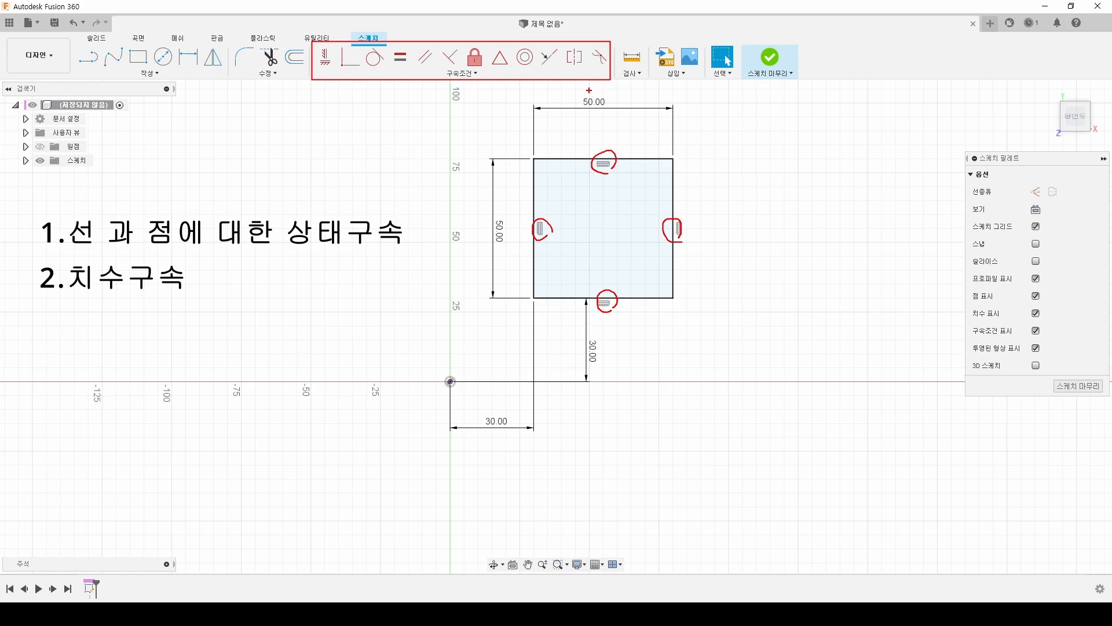
mouse_move(606, 110)
mouse_down()
mouse_move(569, 98)
mouse_move(619, 112)
mouse_up()
mouse_move(523, 221)
mouse_down()
mouse_move(478, 250)
mouse_move(514, 227)
mouse_move(512, 242)
mouse_up()
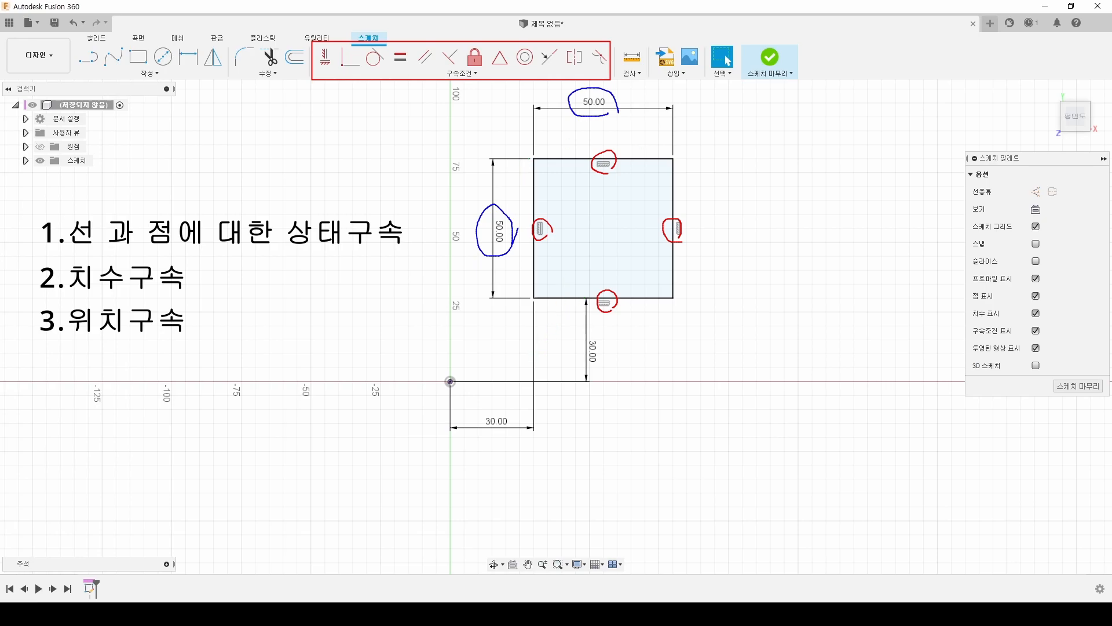
mouse_move(456, 383)
mouse_down()
mouse_move(446, 391)
mouse_move(457, 378)
mouse_move(511, 411)
mouse_move(519, 441)
mouse_move(467, 435)
mouse_move(467, 411)
mouse_up()
mouse_move(575, 326)
mouse_down()
mouse_move(605, 374)
mouse_move(608, 326)
mouse_move(576, 326)
mouse_up()
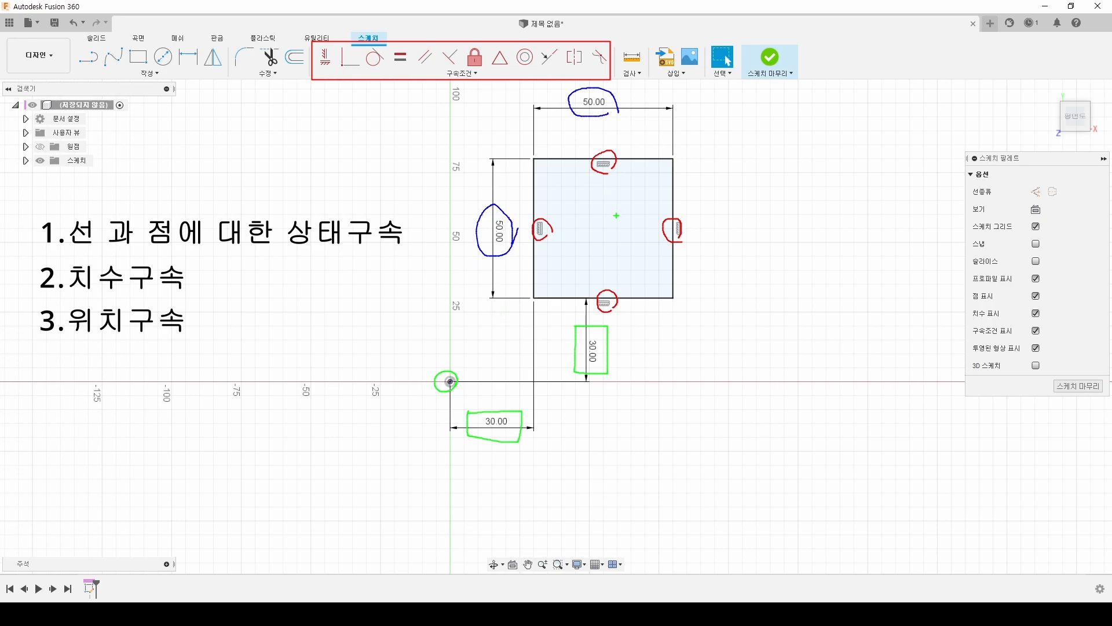
key(Escape)
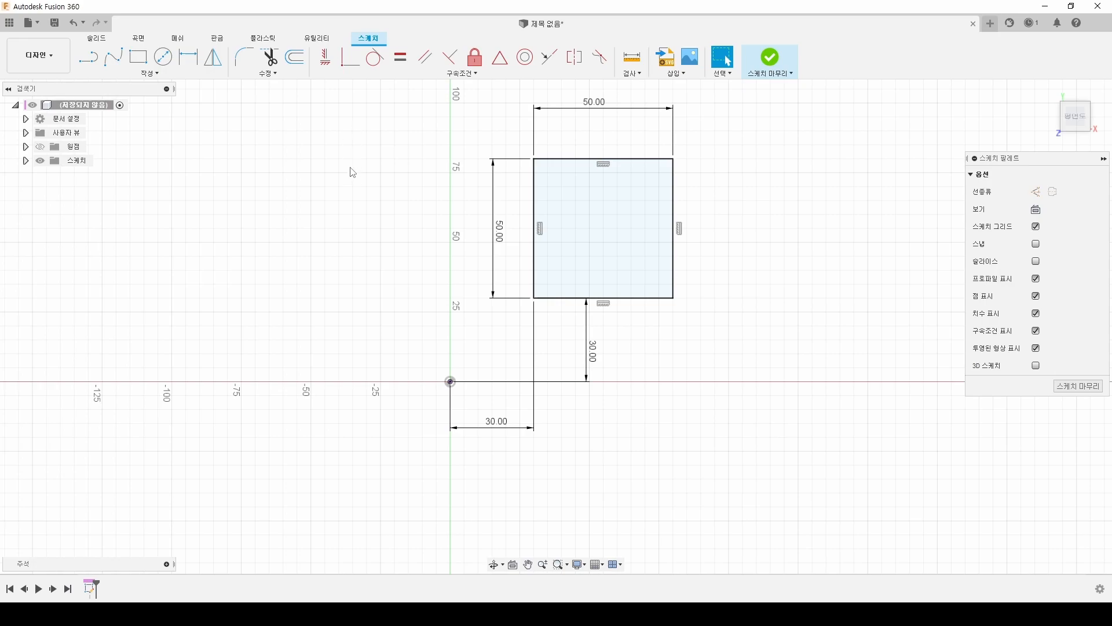
- Expand the sketches folder in the browser and delete the vertical 30 mm dimension between the origin and the rectangle's bottom side
middle_drag(421, 226, 413, 252)
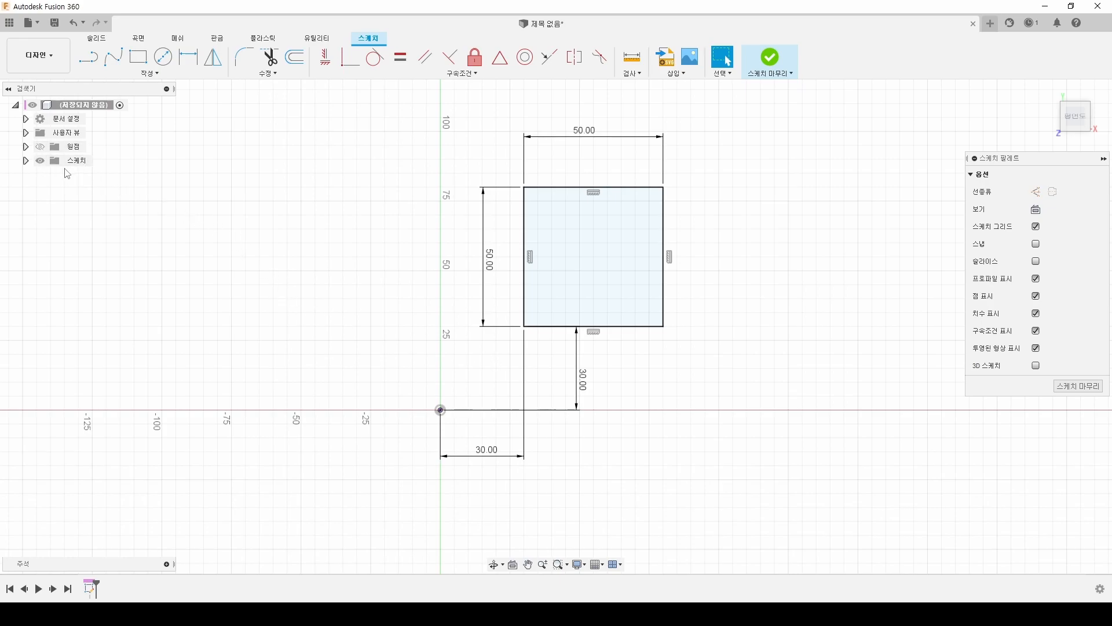
click(26, 161)
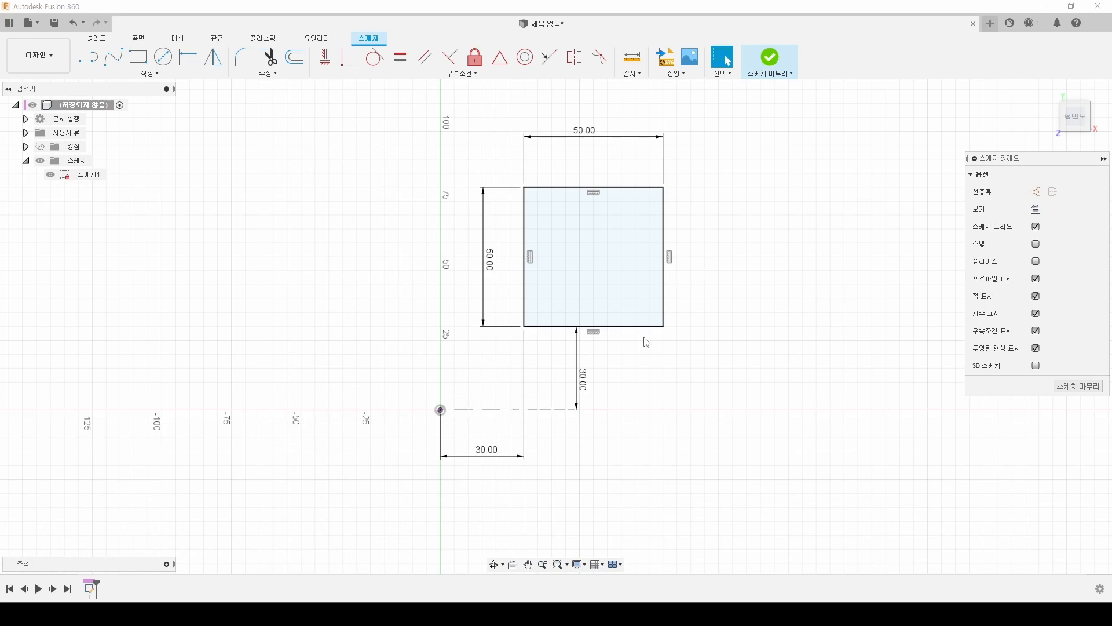
click(591, 391)
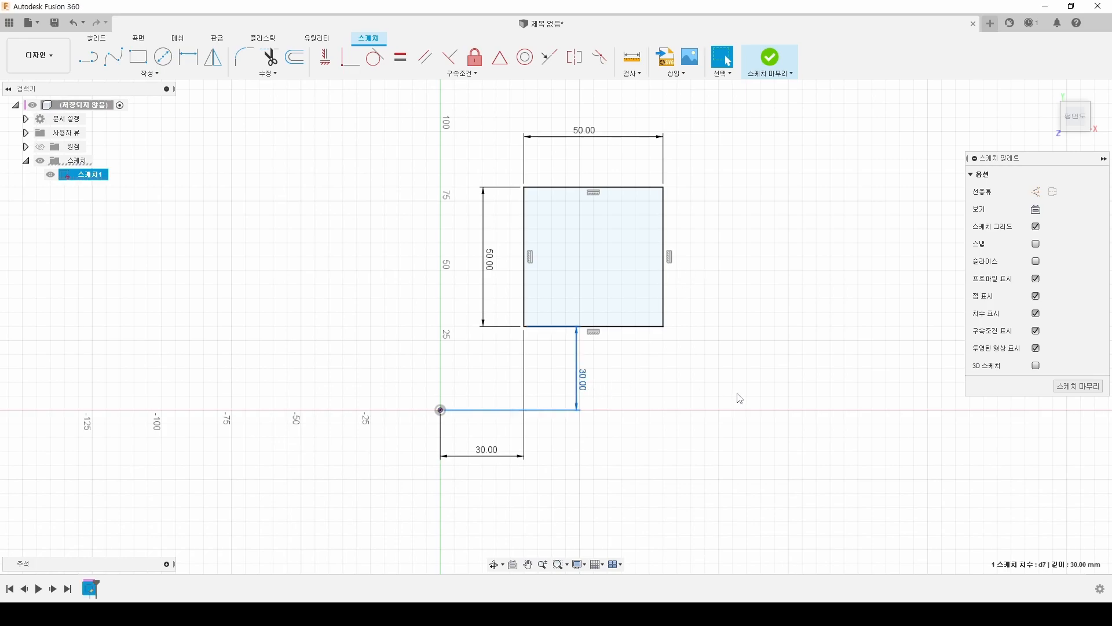
key(Delete)
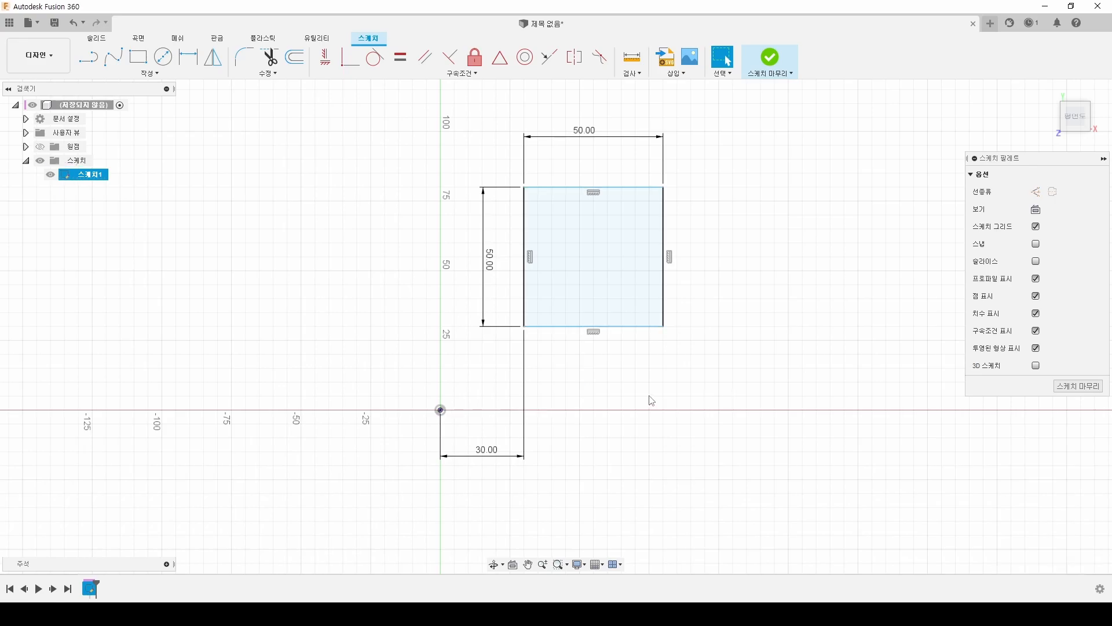
click(650, 326)
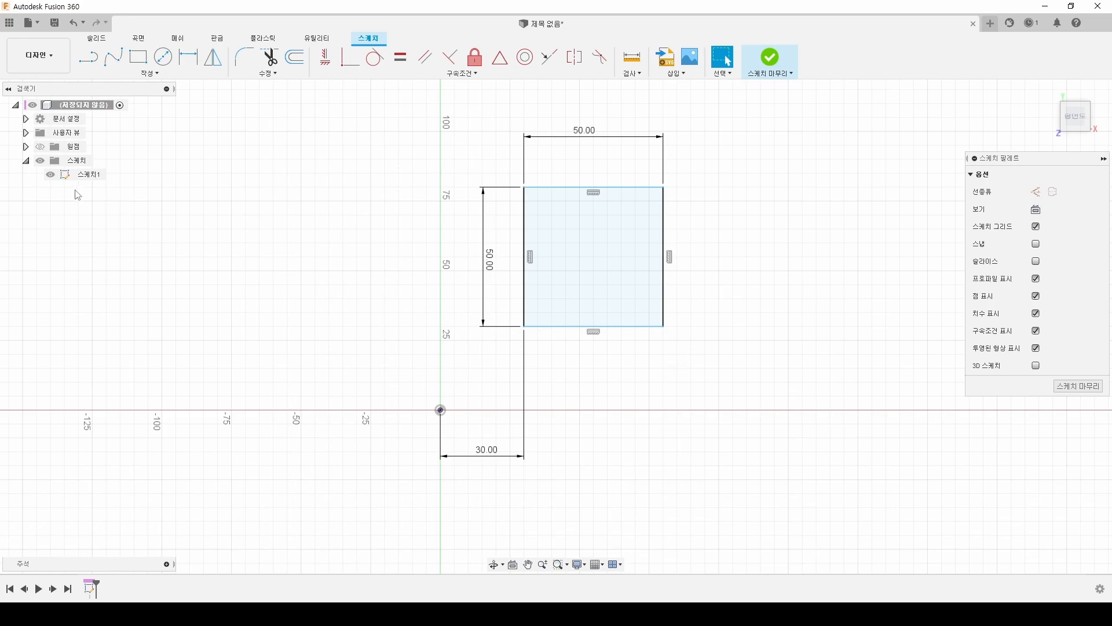
- Dimension the vertical distance between the rectangle's bottom side and the origin as 30 mm again
key(d)
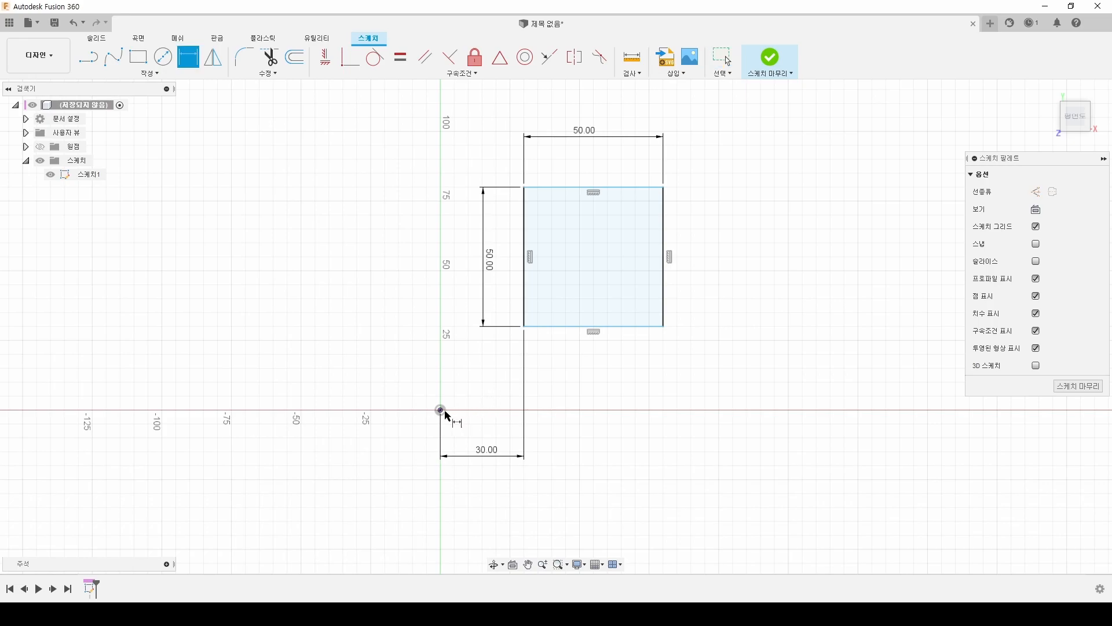
click(581, 327)
click(603, 410)
click(612, 387)
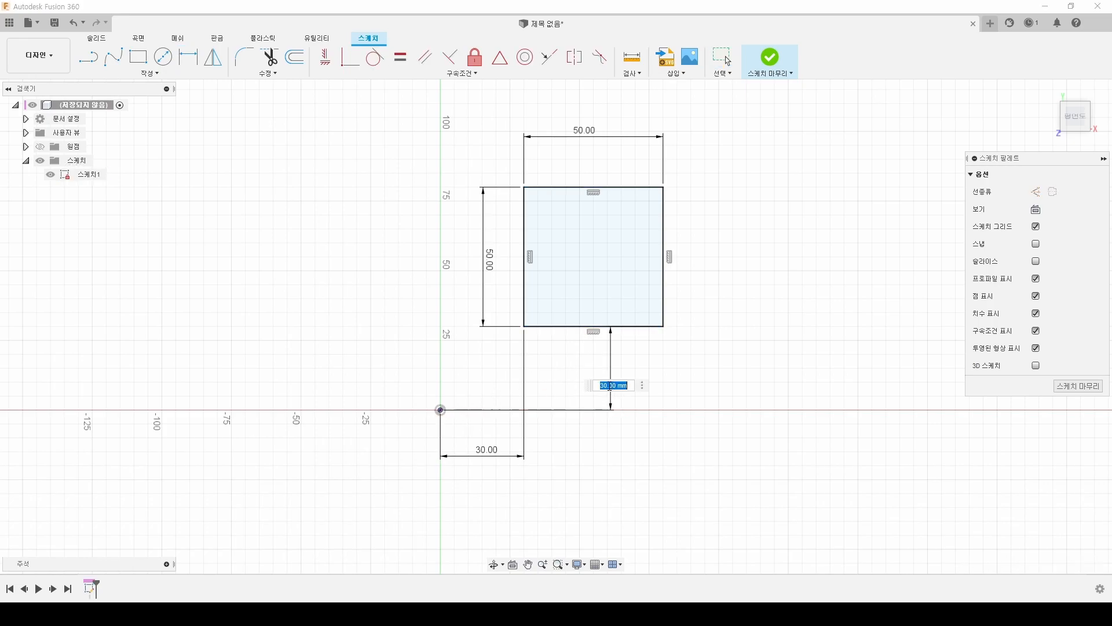
key(Return)
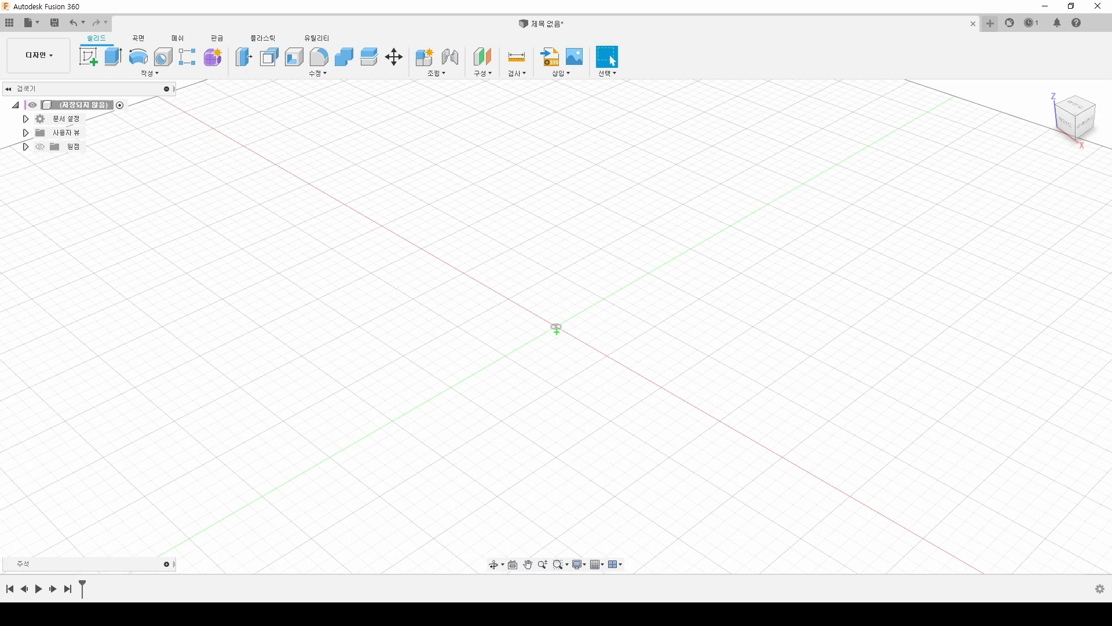
mouse_move(565, 334)
mouse_down()
mouse_move(542, 322)
mouse_move(564, 327)
mouse_up()
drag(463, 275, 484, 280)
drag(605, 288, 613, 294)
drag(560, 334, 545, 218)
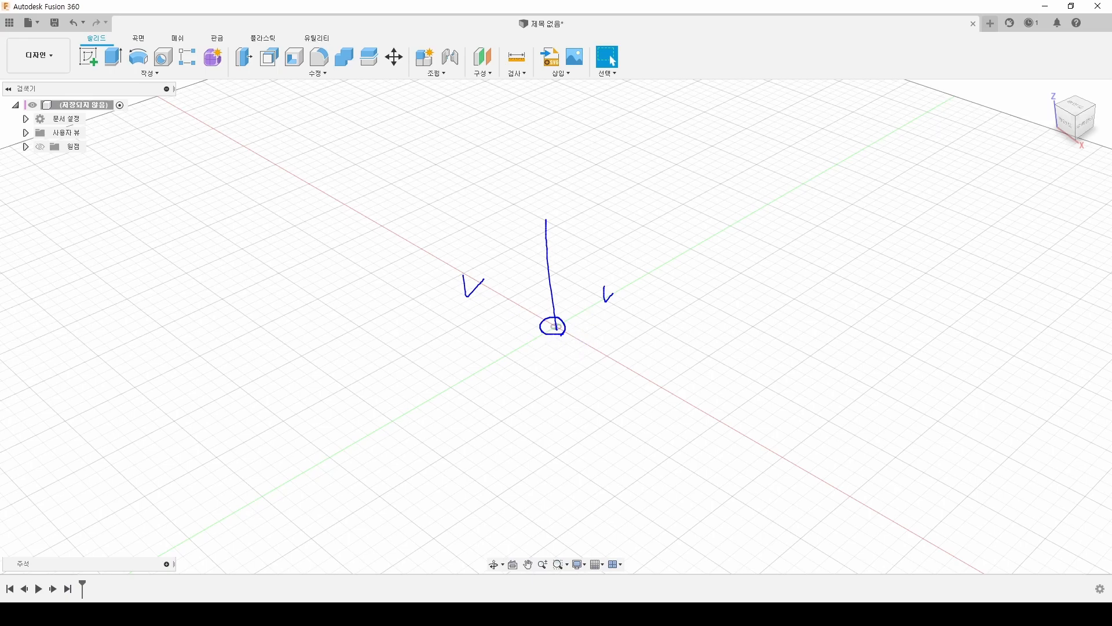
mouse_move(611, 331)
mouse_down()
mouse_move(699, 341)
mouse_move(689, 331)
mouse_up()
mouse_move(614, 356)
mouse_down()
mouse_move(621, 371)
mouse_move(663, 355)
mouse_move(653, 378)
mouse_move(698, 371)
mouse_up()
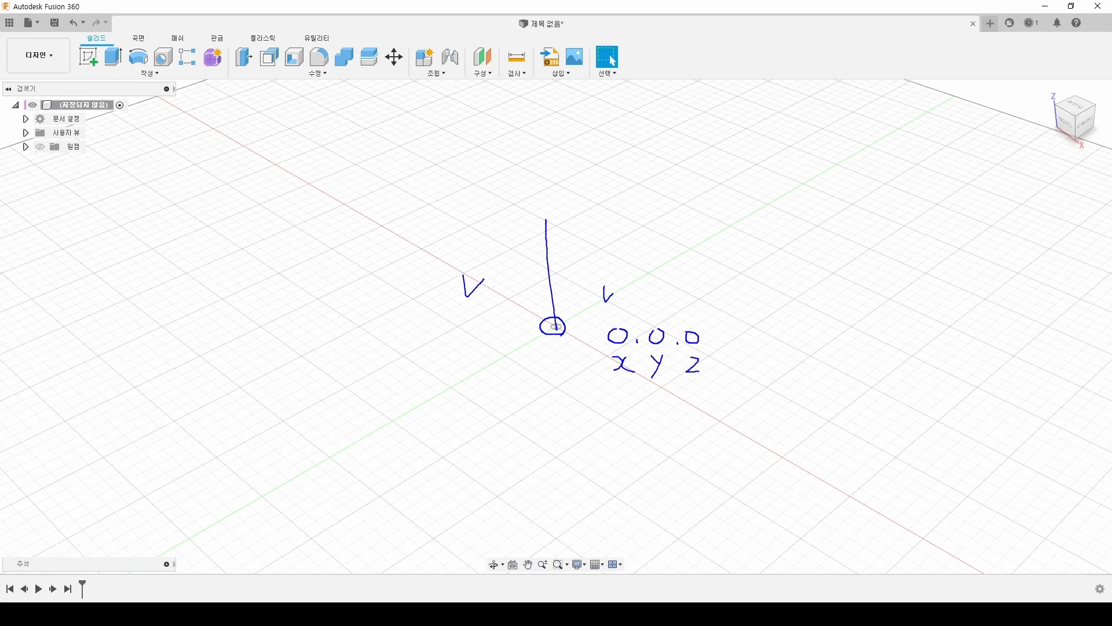
mouse_move(602, 337)
mouse_down()
mouse_move(573, 329)
mouse_move(580, 338)
mouse_up()
key(Escape)
- Start a new sketch on the XZ plane and draw a two-point rectangle above and to the right of the origin
click(91, 53)
click(578, 299)
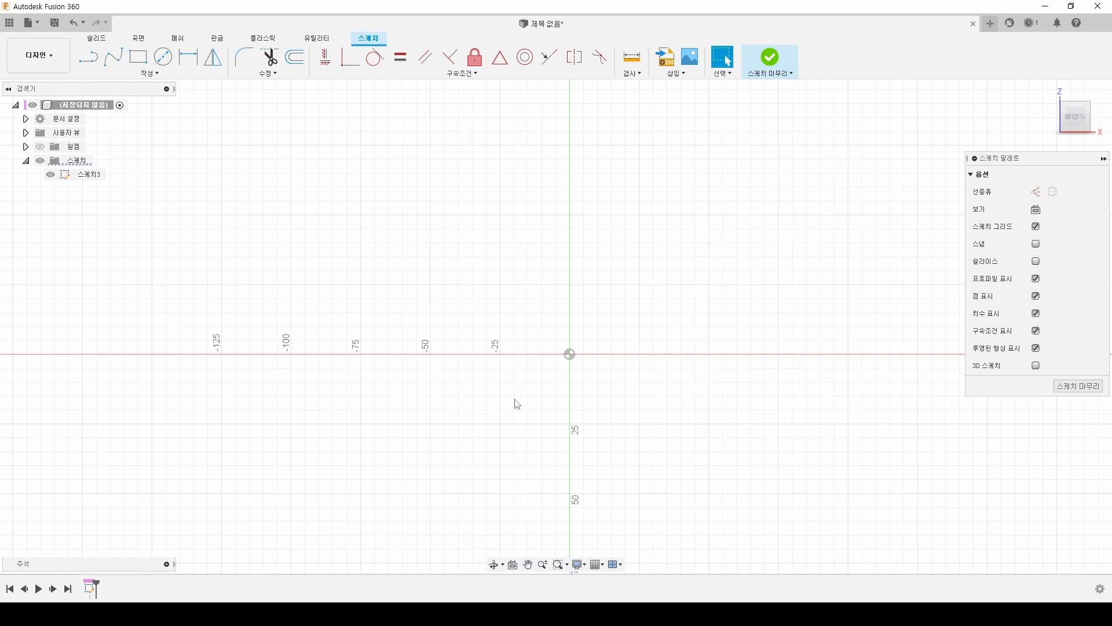
click(118, 75)
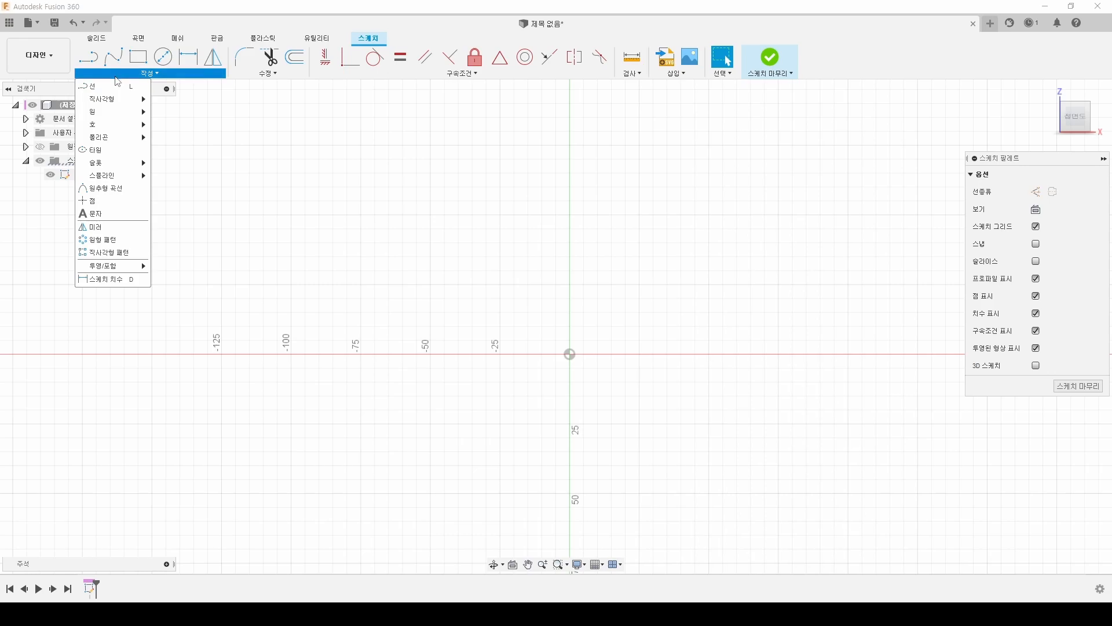
mouse_move(105, 109)
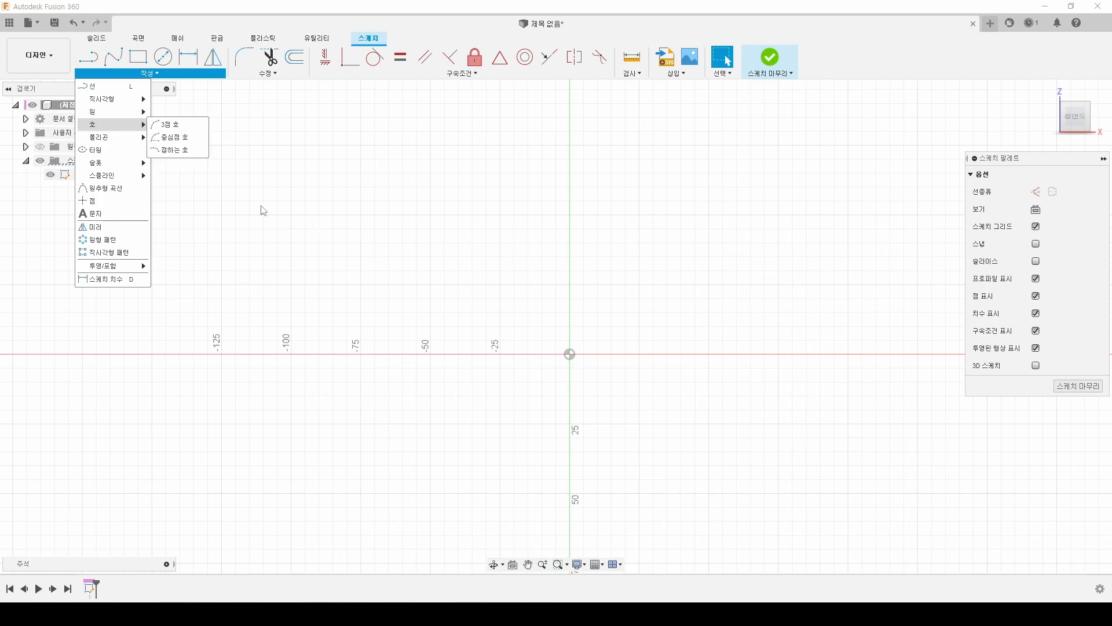
mouse_move(124, 103)
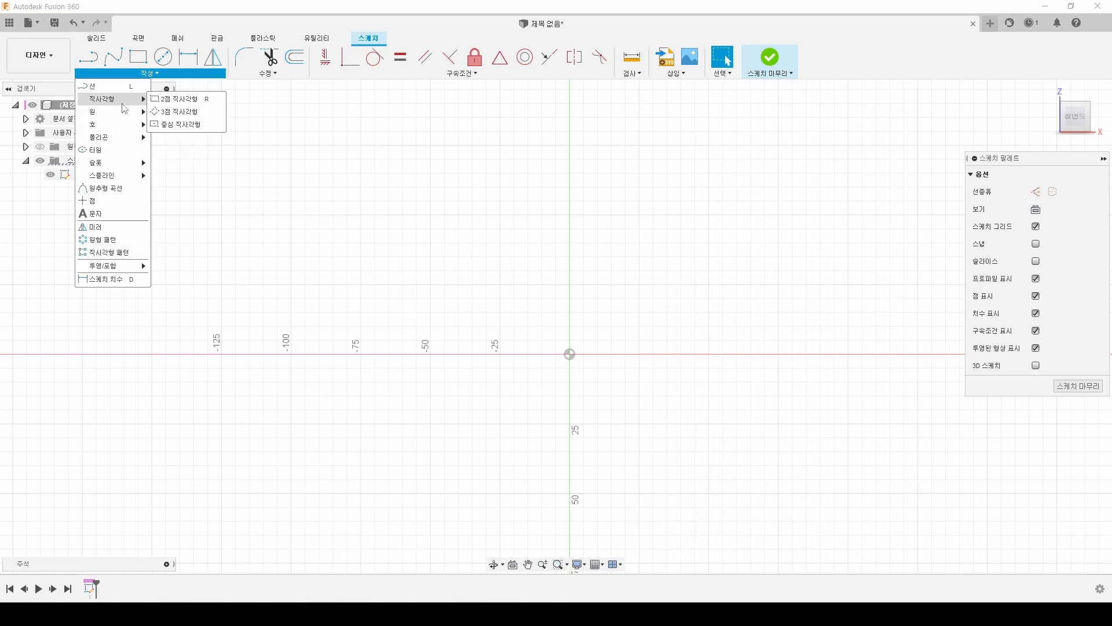
click(175, 99)
mouse_move(429, 269)
middle_down()
mouse_move(389, 308)
mouse_move(317, 323)
middle_up()
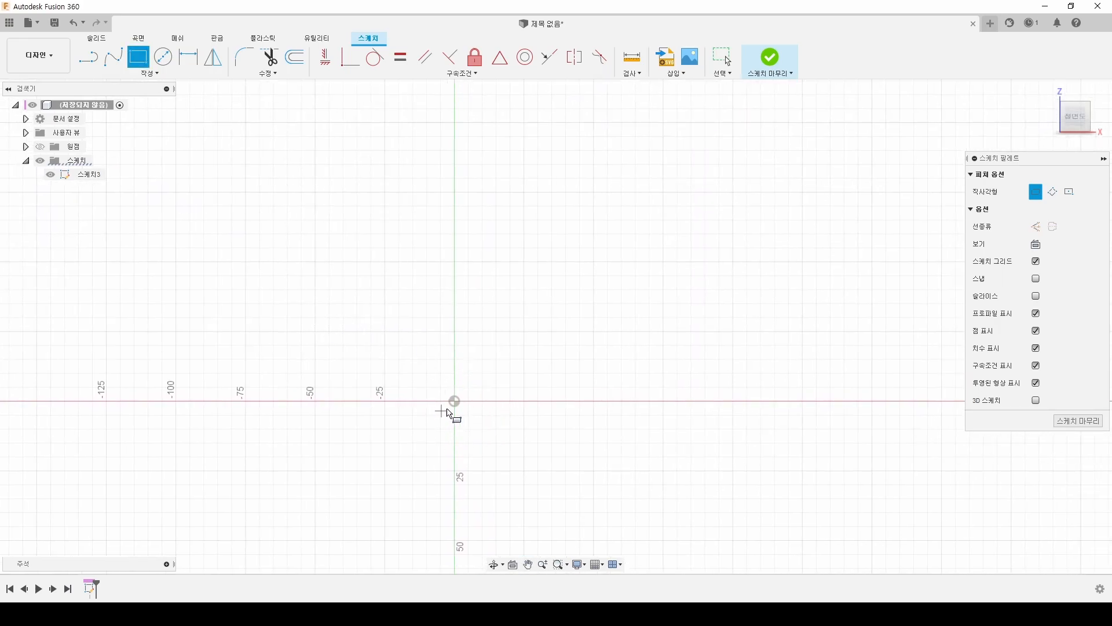
click(583, 187)
click(716, 290)
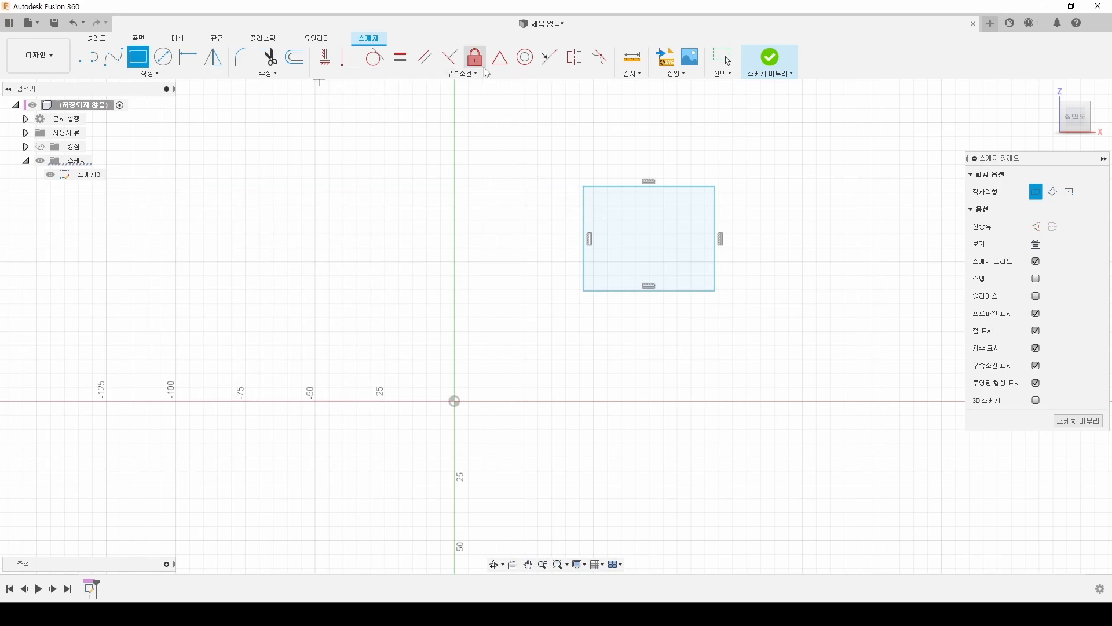
key(Escape)
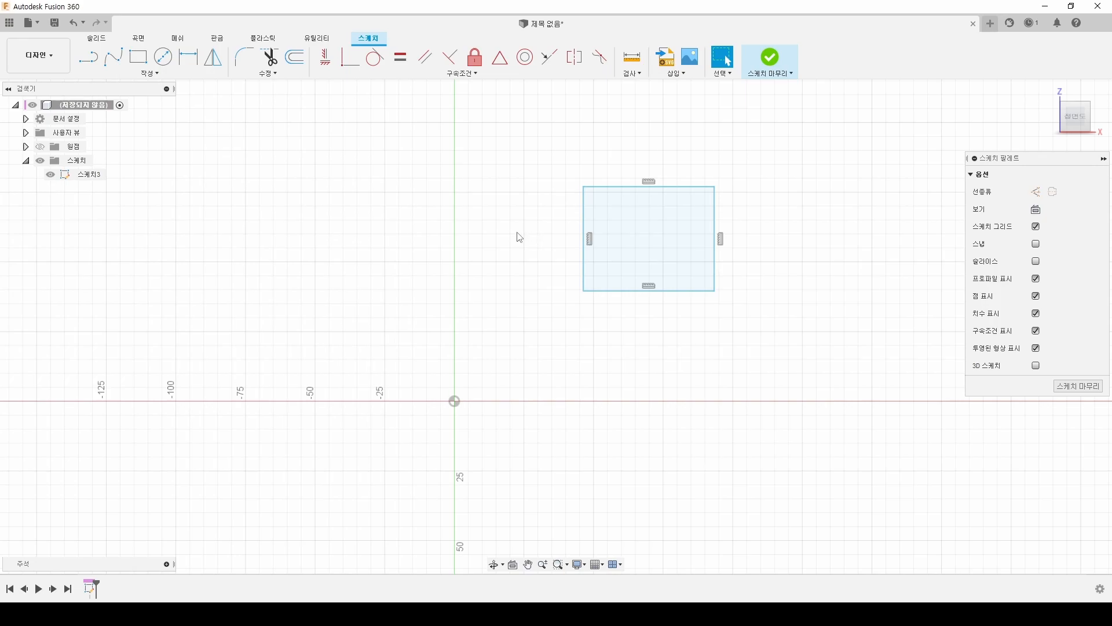
- Dimension the new rectangle's left side and top side as 30 mm each
key(d)
click(579, 226)
click(548, 225)
text(30)
key(Return)
click(573, 230)
click(585, 191)
text(30)
key(Return)
key(Escape)
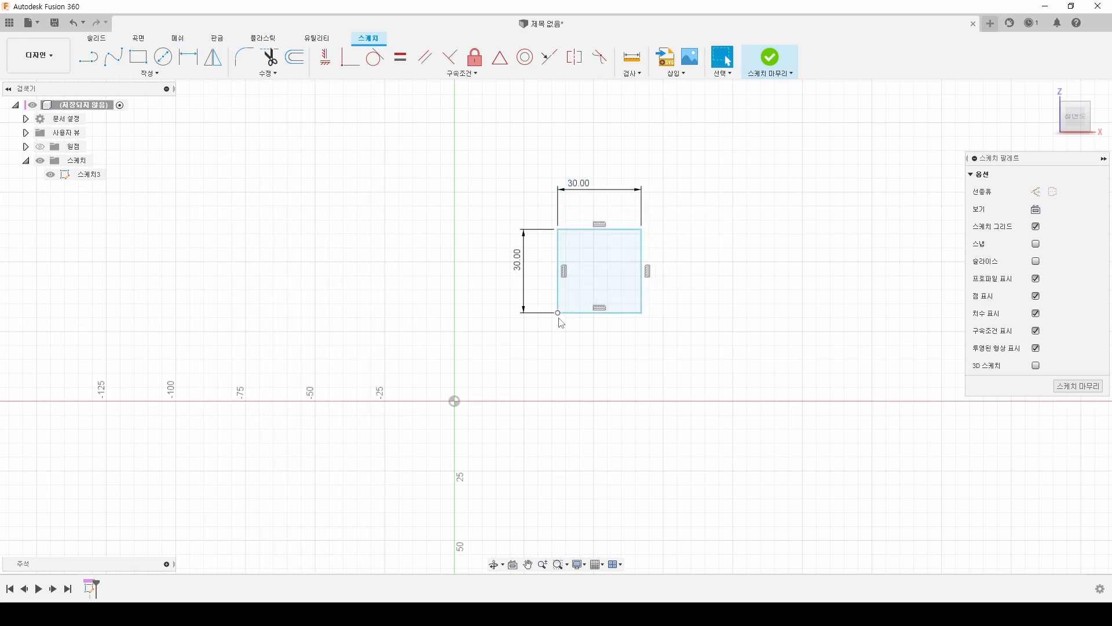
- Delete the 30 mm rectangle together with its dimensions from the sketch
click(455, 406)
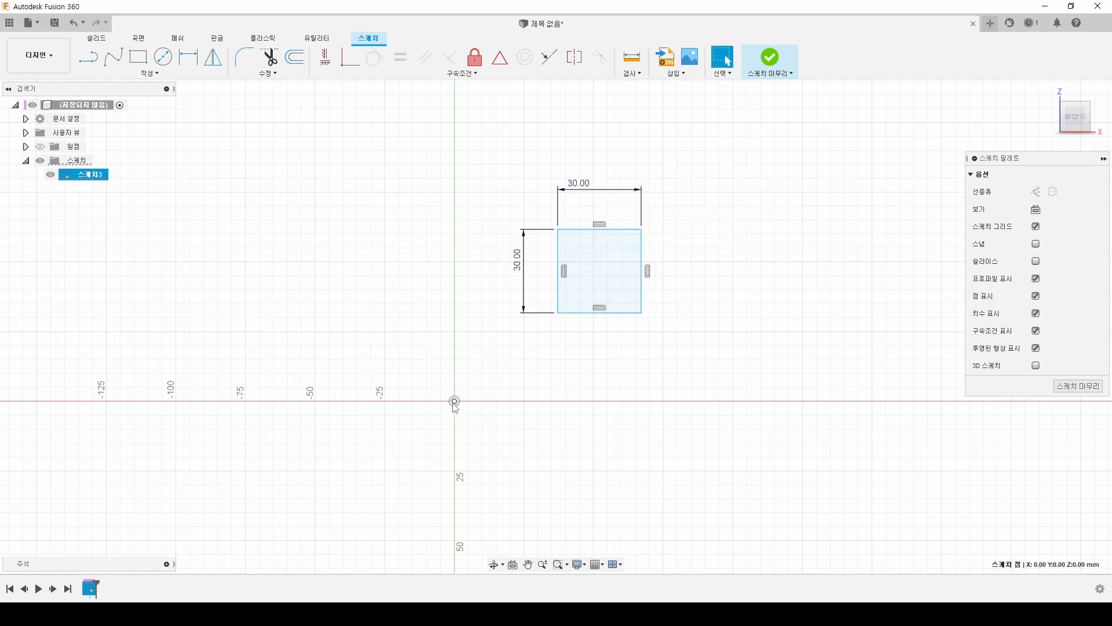
click(558, 314)
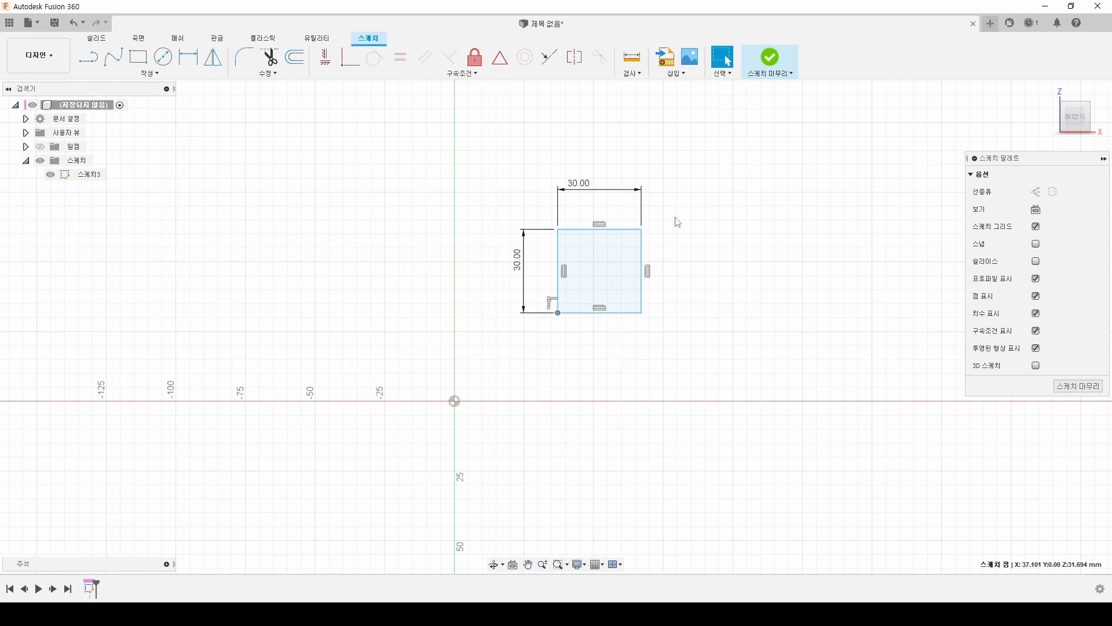
drag(710, 160, 484, 398)
key(Delete)
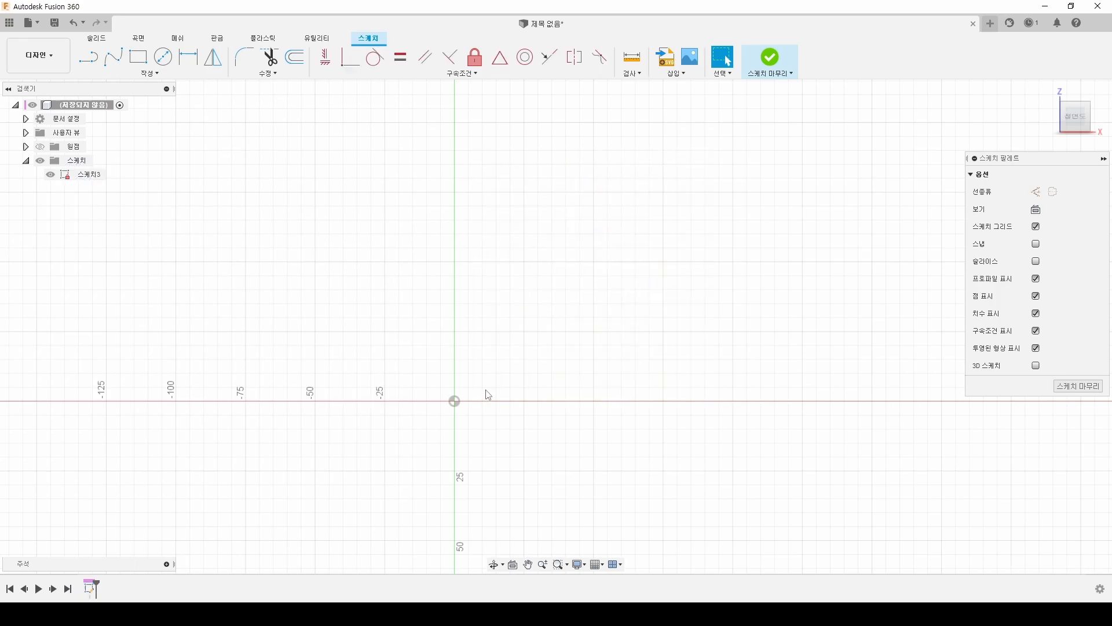
- Draw a two-point rectangle with its lower-left corner on the origin, extending up and to the right
click(138, 57)
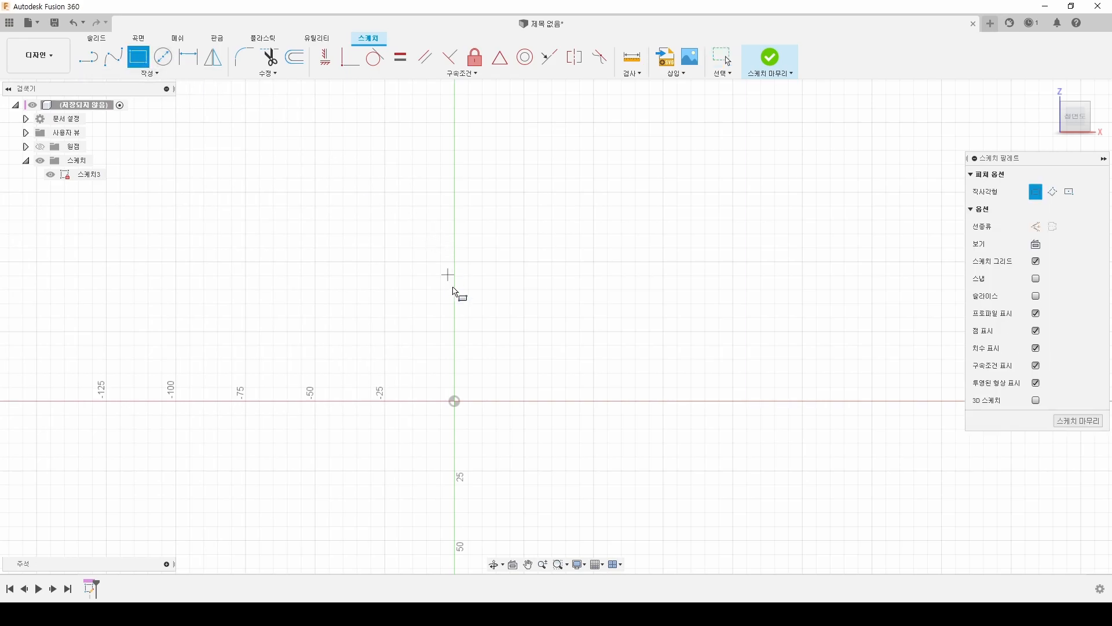
click(455, 401)
click(606, 254)
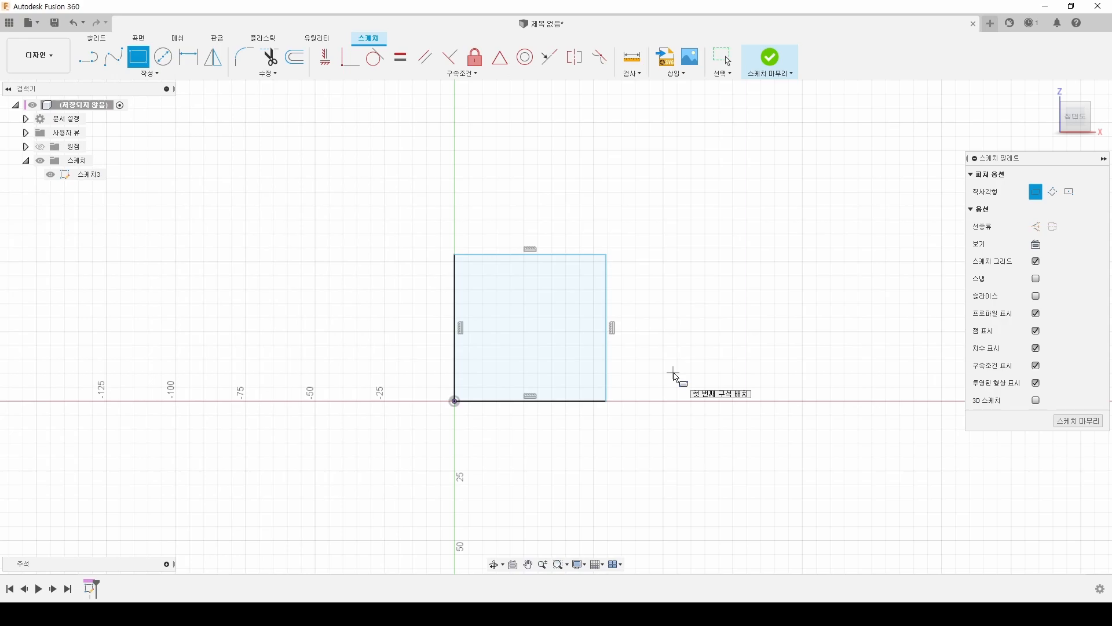
key(Escape)
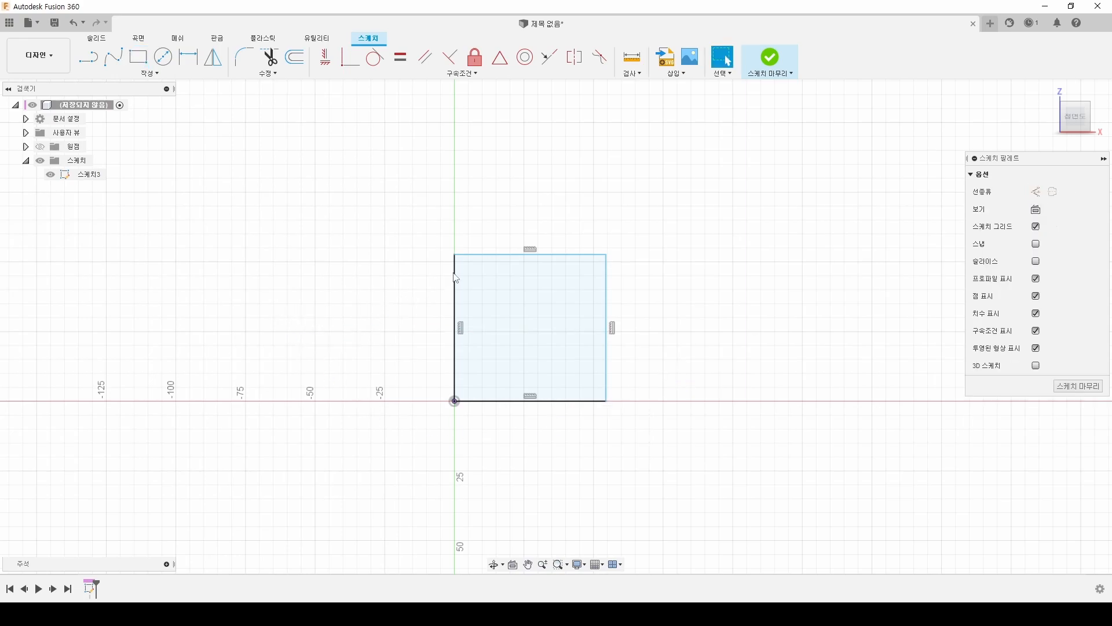
- Check the rectangle corner attached to the origin and stretch the rectangle by moving its free upper-right corner outward
click(591, 255)
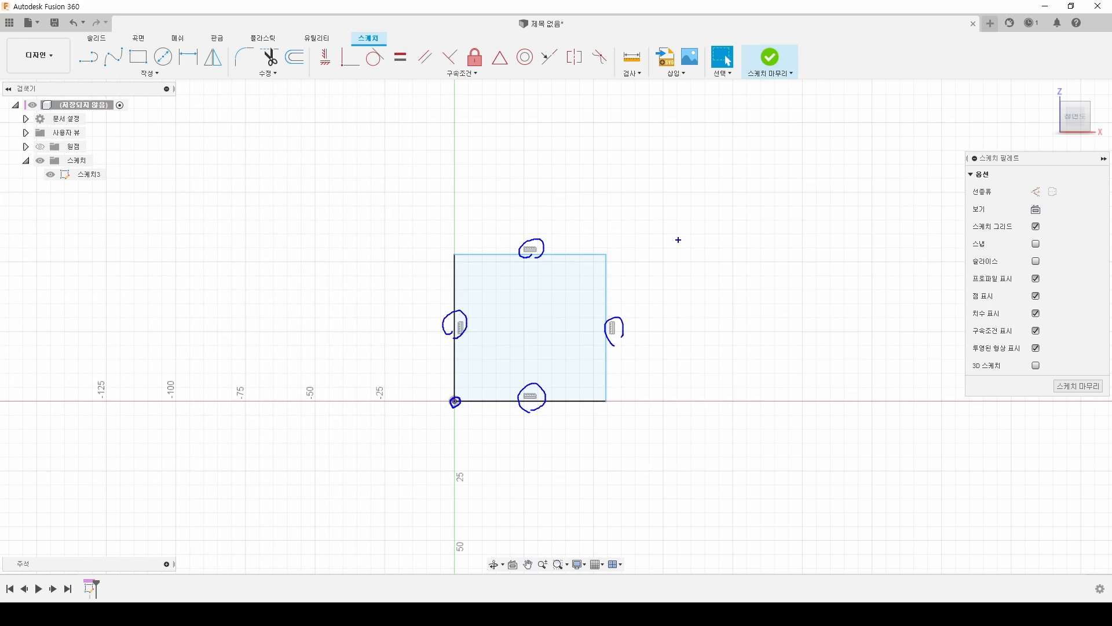
click(455, 401)
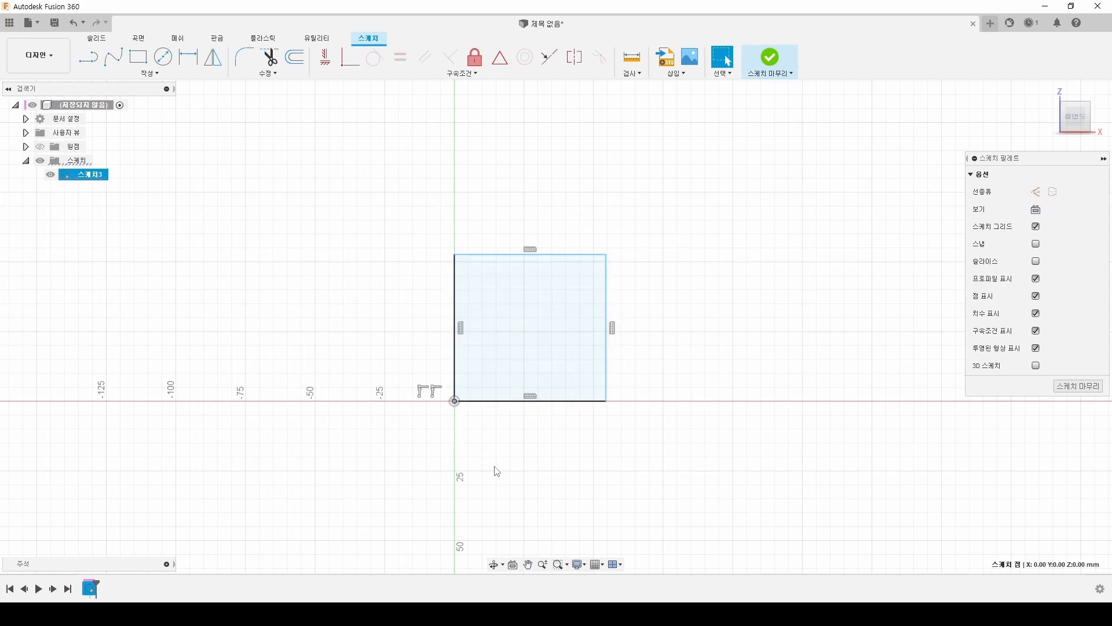
click(494, 466)
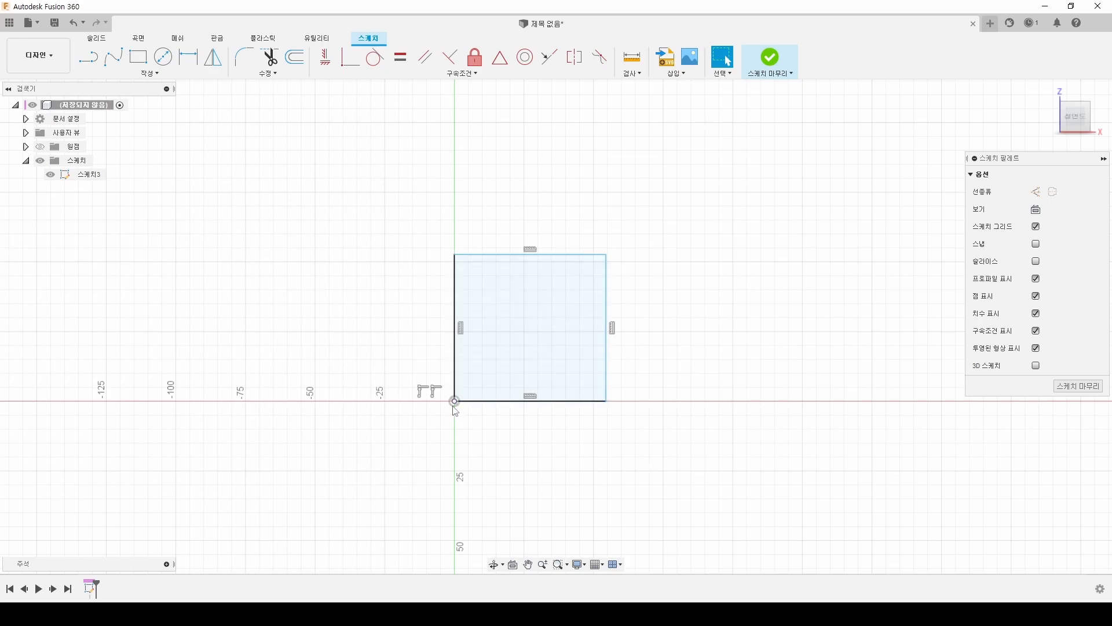
mouse_move(607, 254)
mouse_down()
mouse_move(683, 213)
mouse_move(608, 277)
mouse_move(637, 213)
mouse_move(663, 287)
mouse_move(690, 278)
mouse_move(595, 205)
mouse_move(583, 219)
mouse_move(658, 245)
mouse_move(624, 255)
mouse_move(628, 174)
mouse_move(636, 259)
mouse_move(675, 233)
mouse_move(635, 219)
mouse_up()
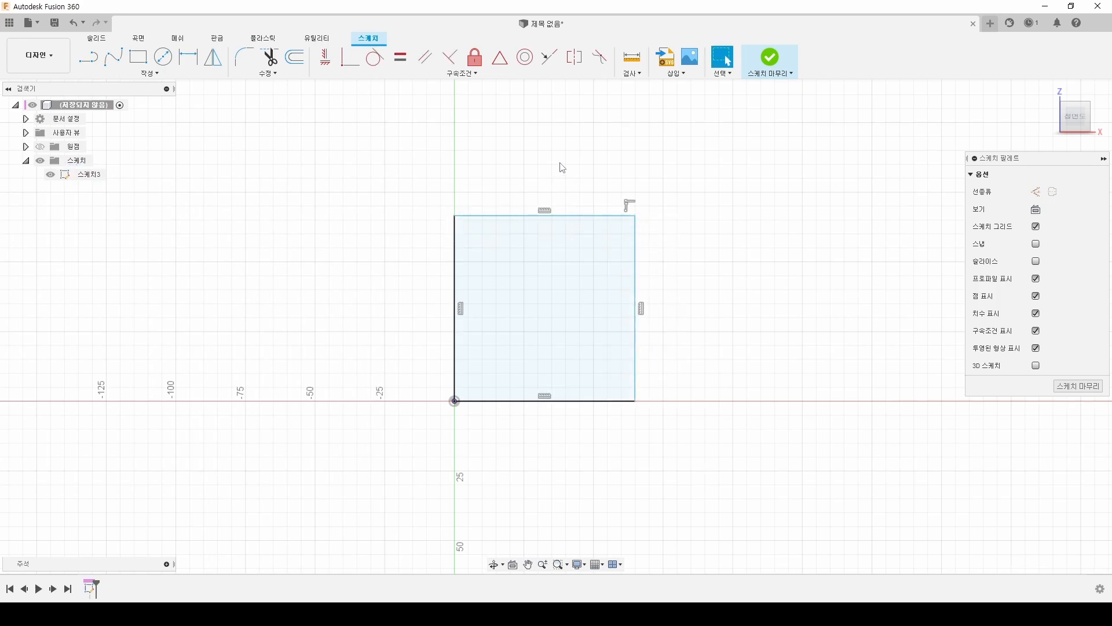
- Dimension the rectangle's left side and top side as 50 mm each
key(d)
click(456, 233)
click(384, 256)
text(50)
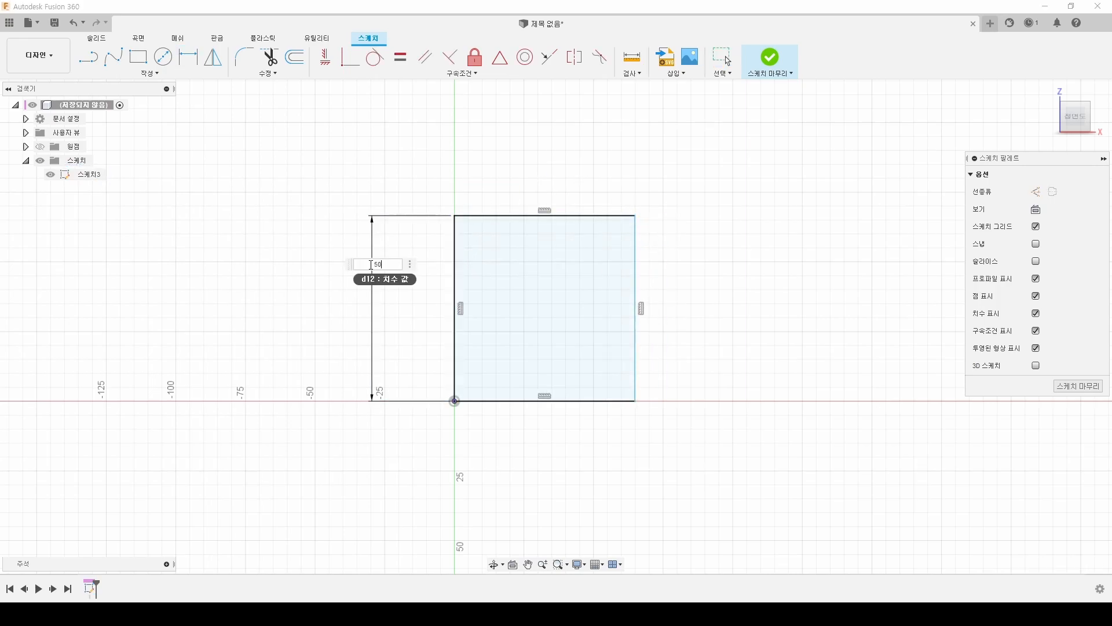
key(Return)
click(492, 262)
click(496, 229)
text(50)
key(Return)
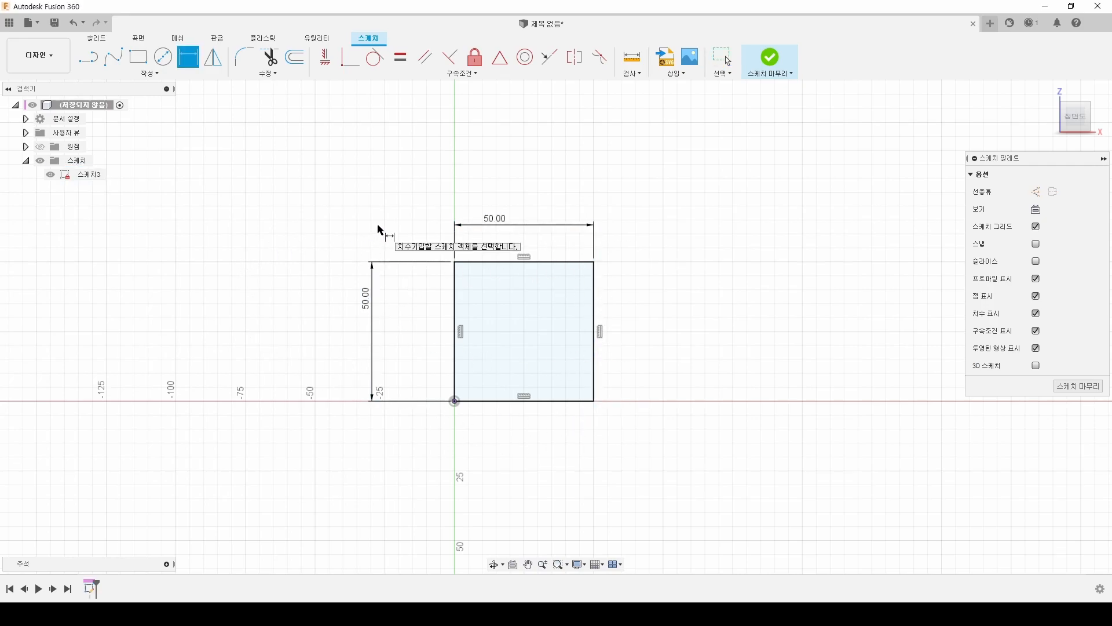
- Delete the 50 mm rectangle together with its dimensions from the sketch
key(Escape)
drag(303, 158, 675, 482)
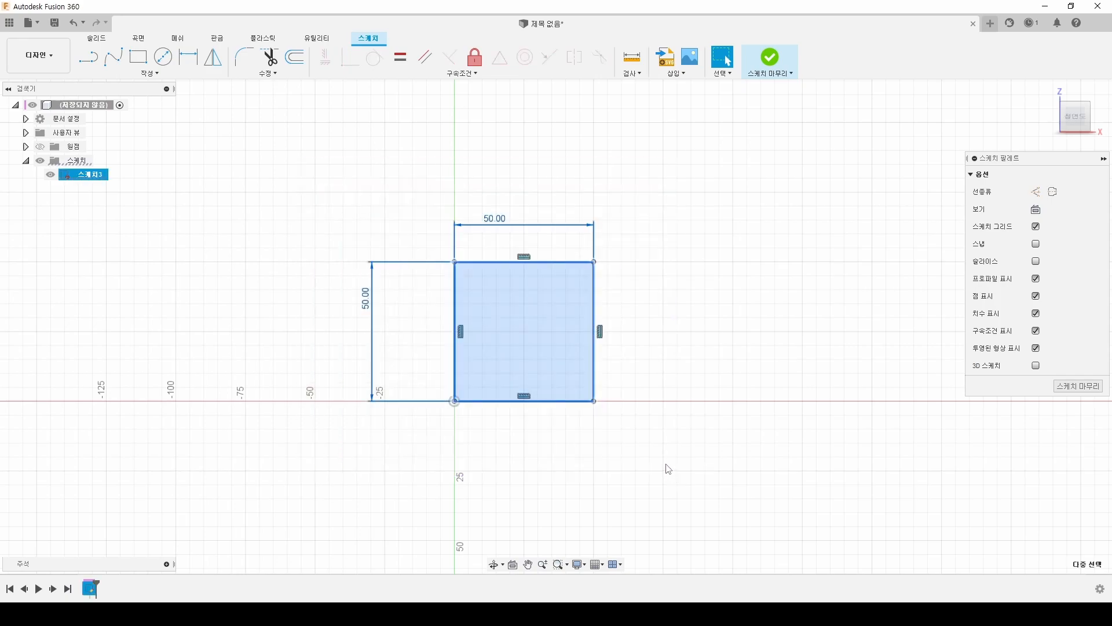
key(Delete)
- Draw an open stepped profile of seven horizontal and vertical lines, starting at the origin and ending just left of the vertical axis
click(88, 56)
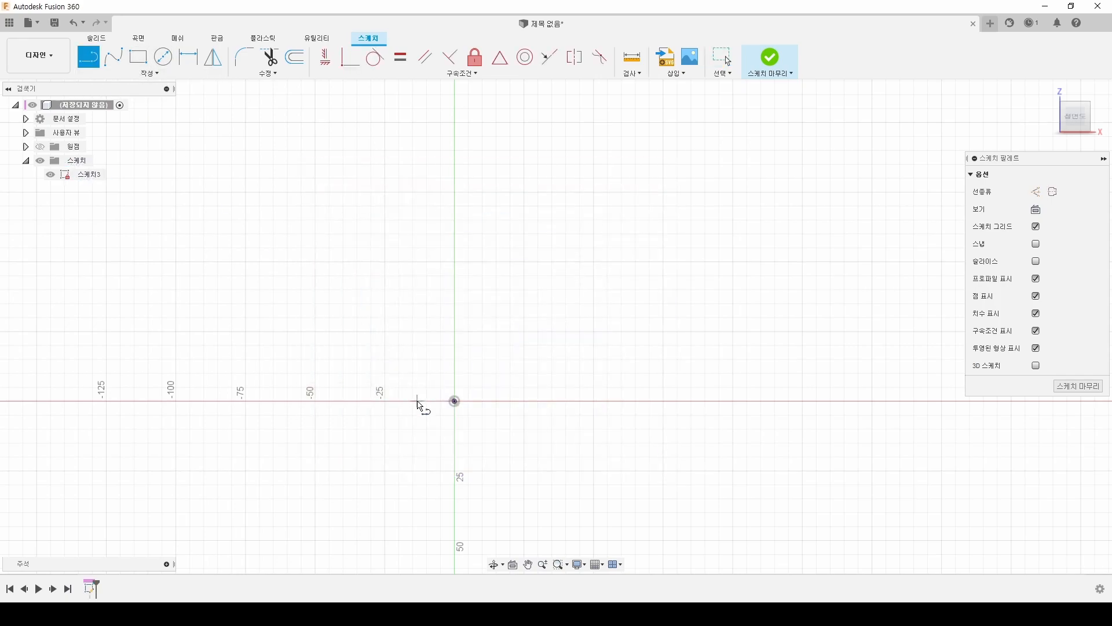
click(455, 401)
click(353, 401)
click(353, 348)
click(404, 348)
click(404, 283)
click(331, 283)
click(332, 229)
click(446, 229)
key(Escape)
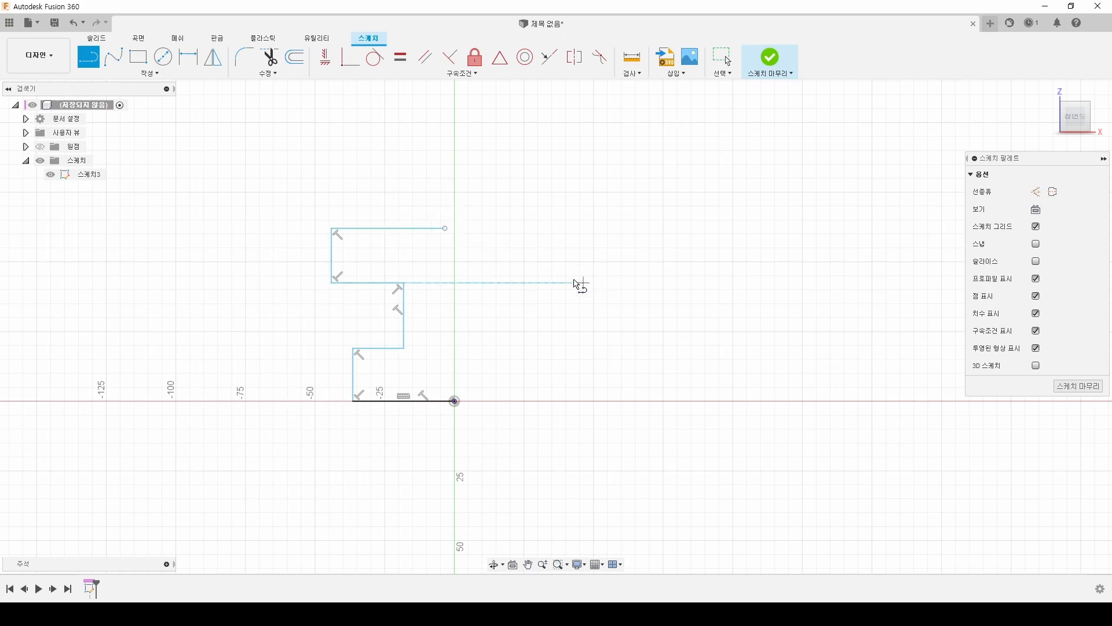
- Align the profile's open upper endpoint vertically with the origin using the Horizontal/Vertical constraint
click(325, 56)
click(446, 228)
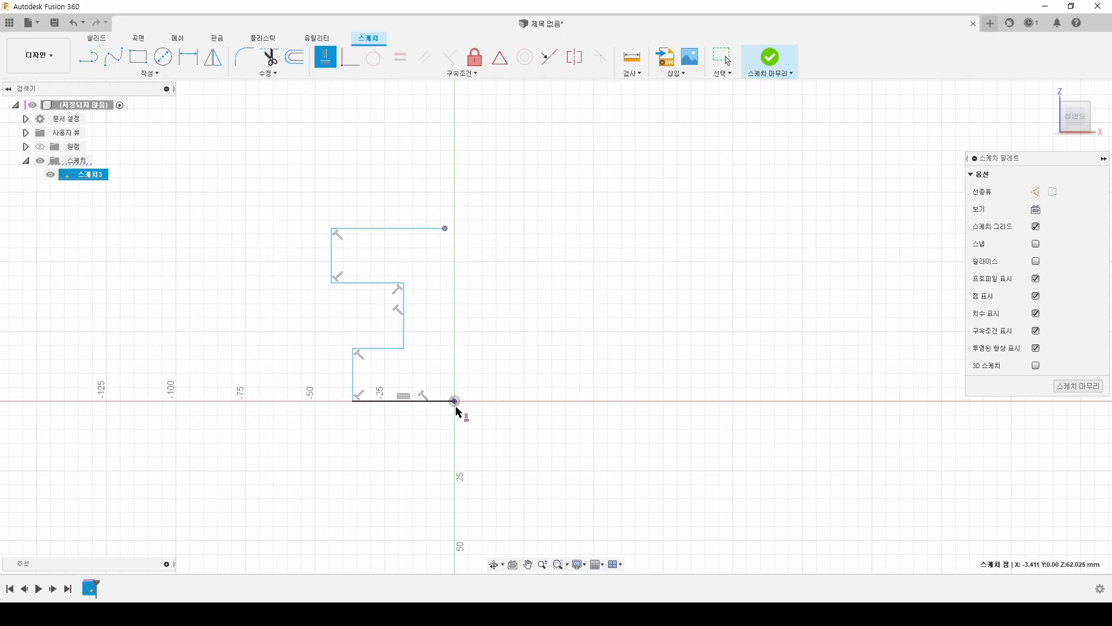
click(455, 402)
key(Escape)
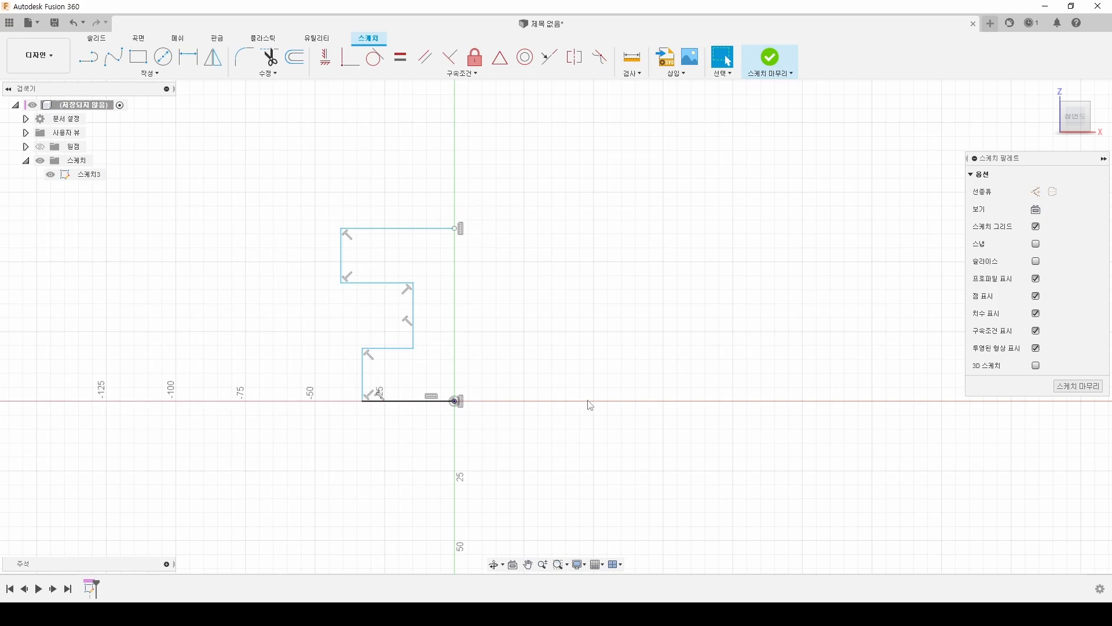
- Mirror the seven profile lines about the vertical origin axis, showing the origin geometry to pick the axis and hiding it again
click(213, 57)
click(382, 228)
click(341, 255)
click(376, 283)
click(414, 310)
click(386, 348)
click(363, 376)
click(395, 401)
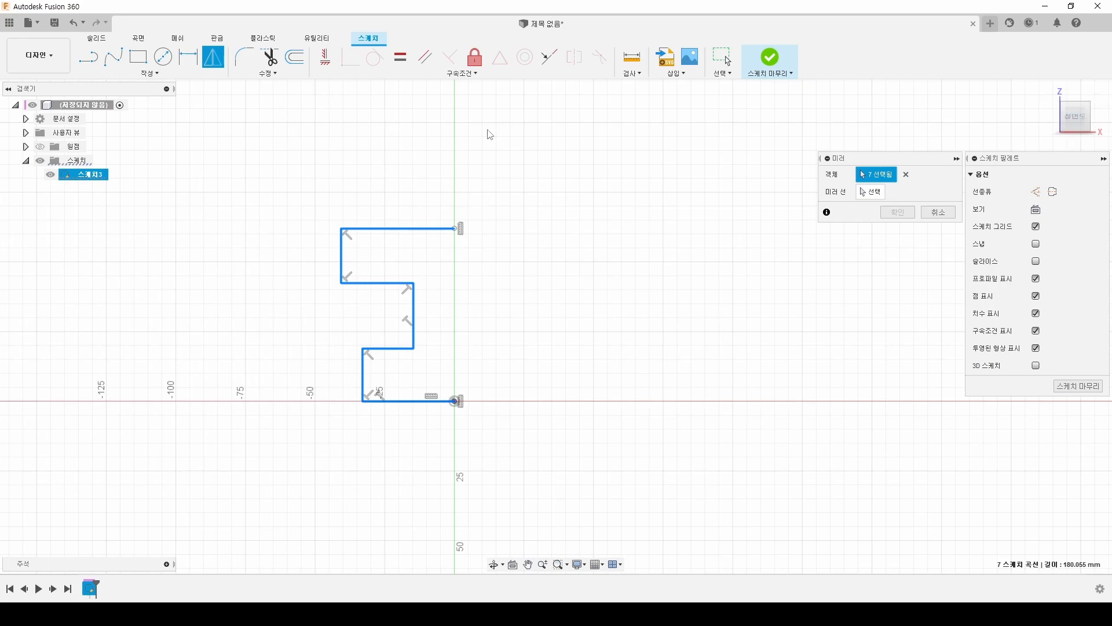
click(870, 192)
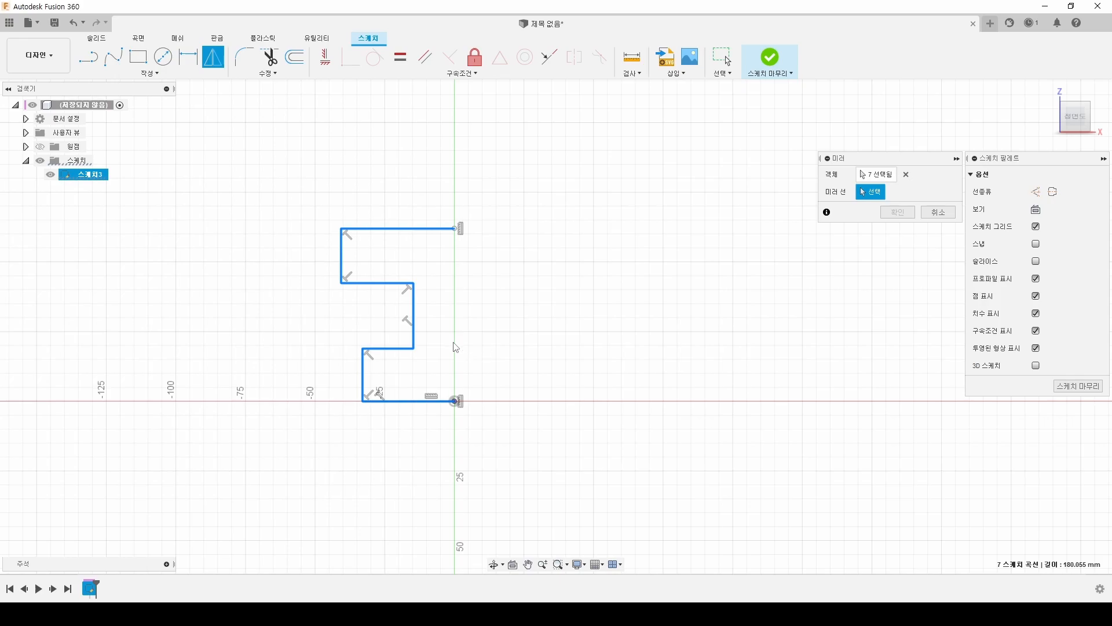
click(40, 148)
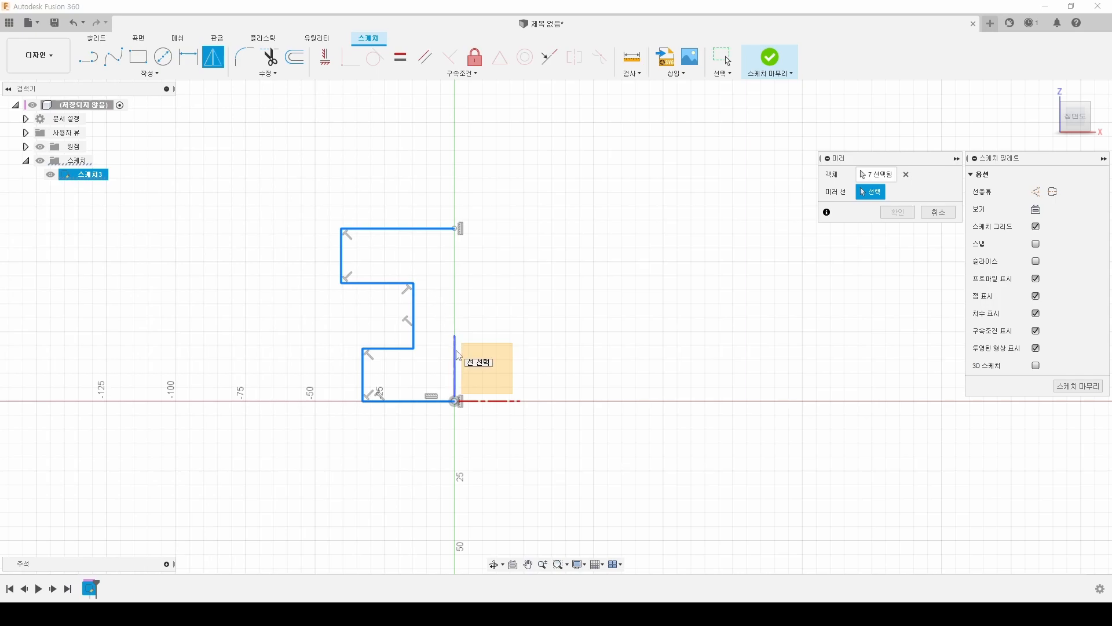
click(456, 356)
click(906, 220)
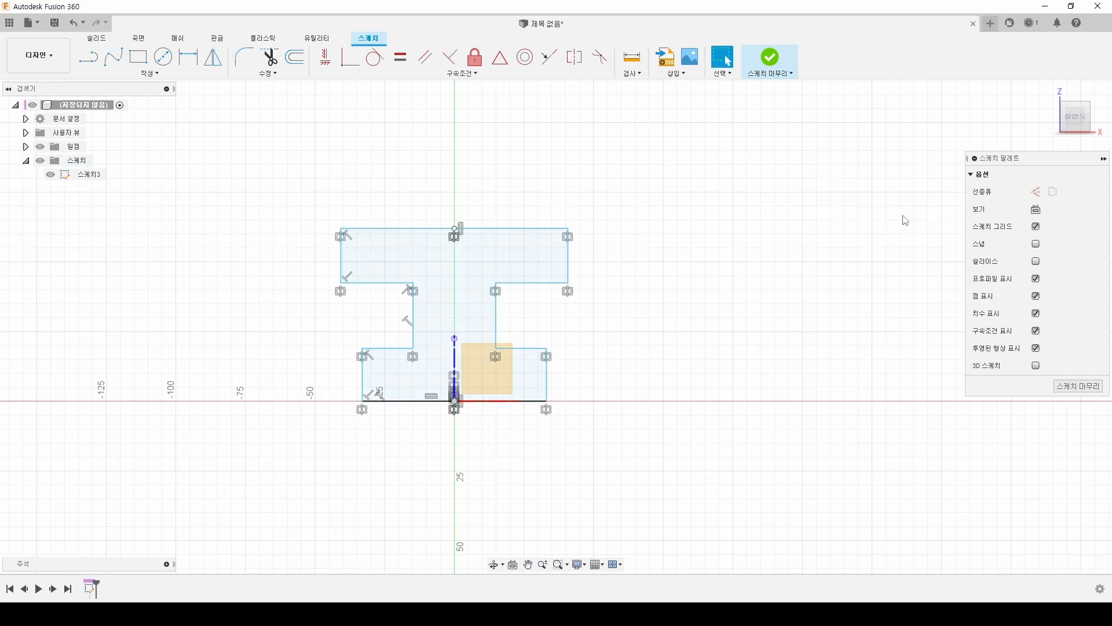
click(40, 147)
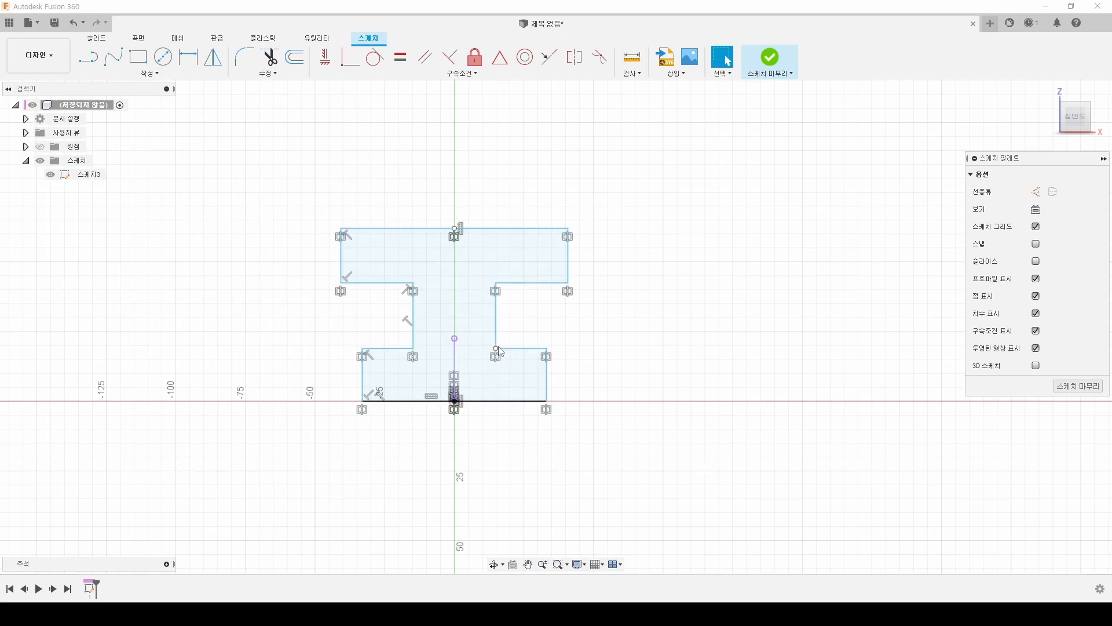
- Stretch the mirrored profile by moving its top edge upward, and delete the whole profile from the sketch
drag(401, 228, 401, 206)
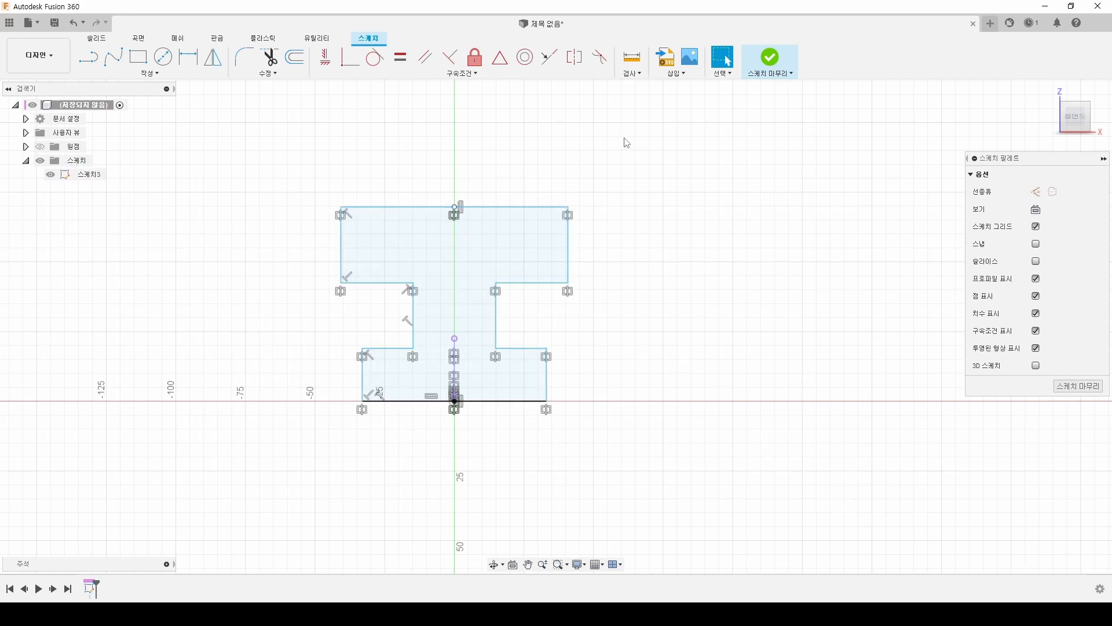
click(455, 401)
drag(220, 142, 779, 534)
key(Delete)
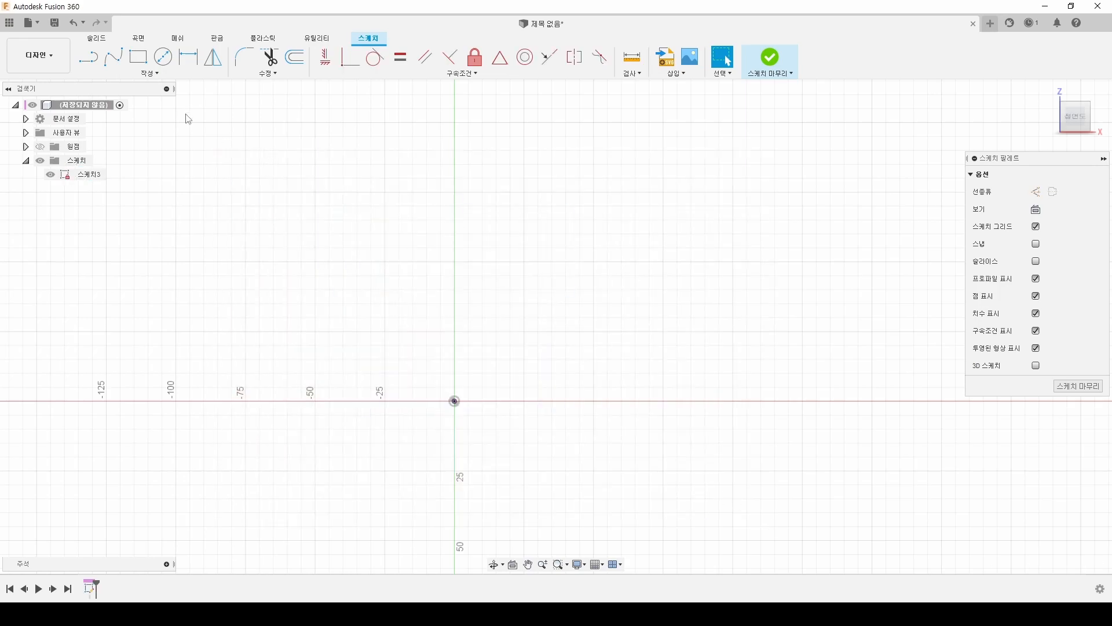
- Draw a circle centred on the origin
click(88, 57)
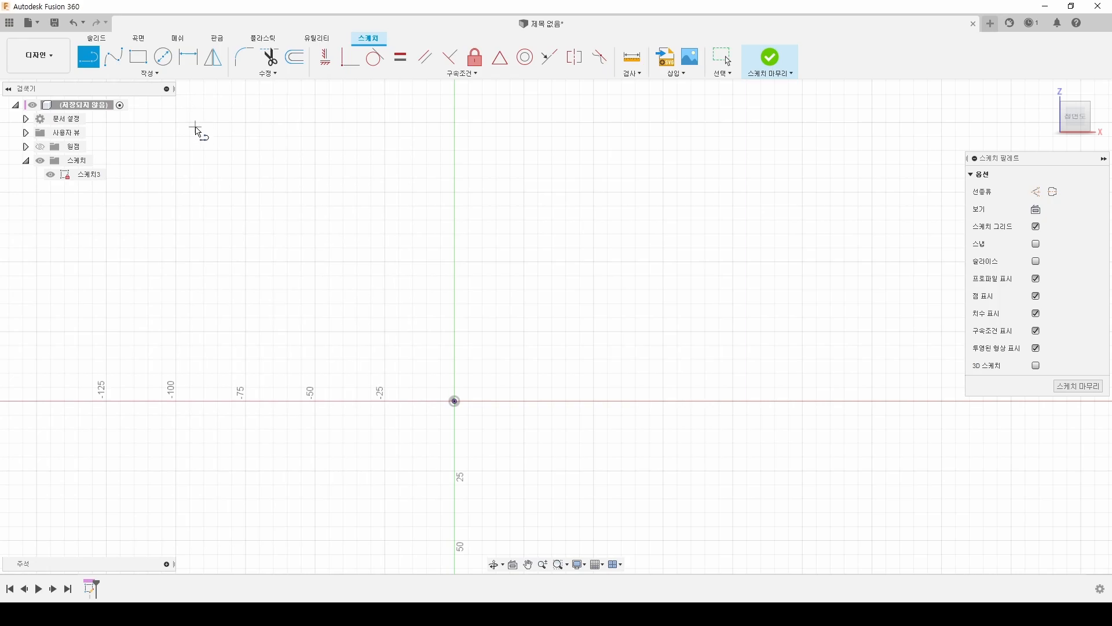
click(164, 57)
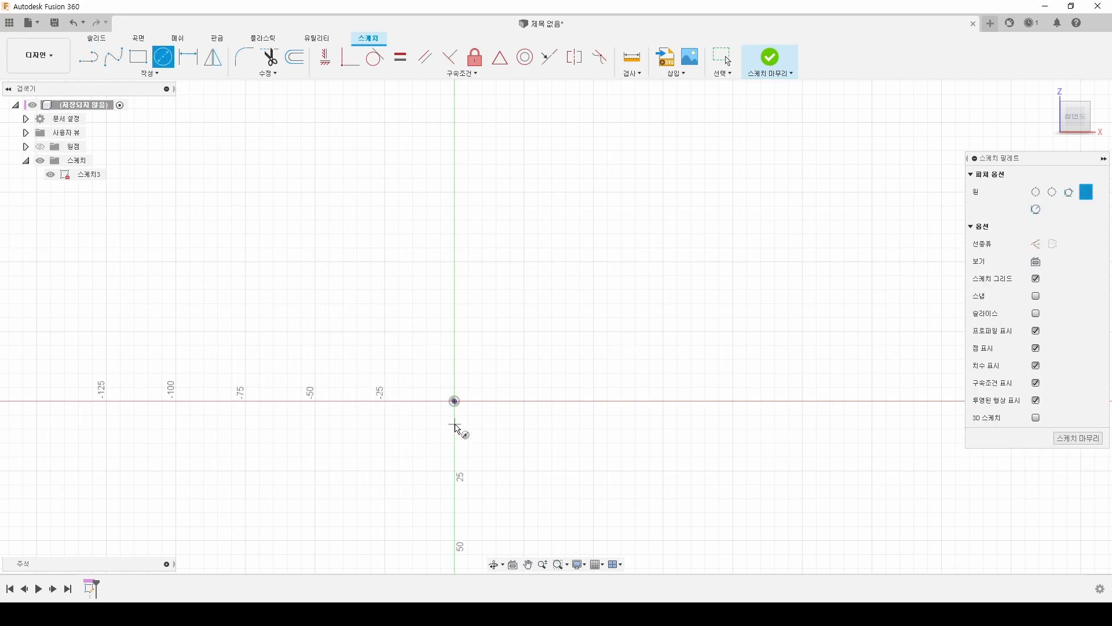
click(455, 401)
click(504, 433)
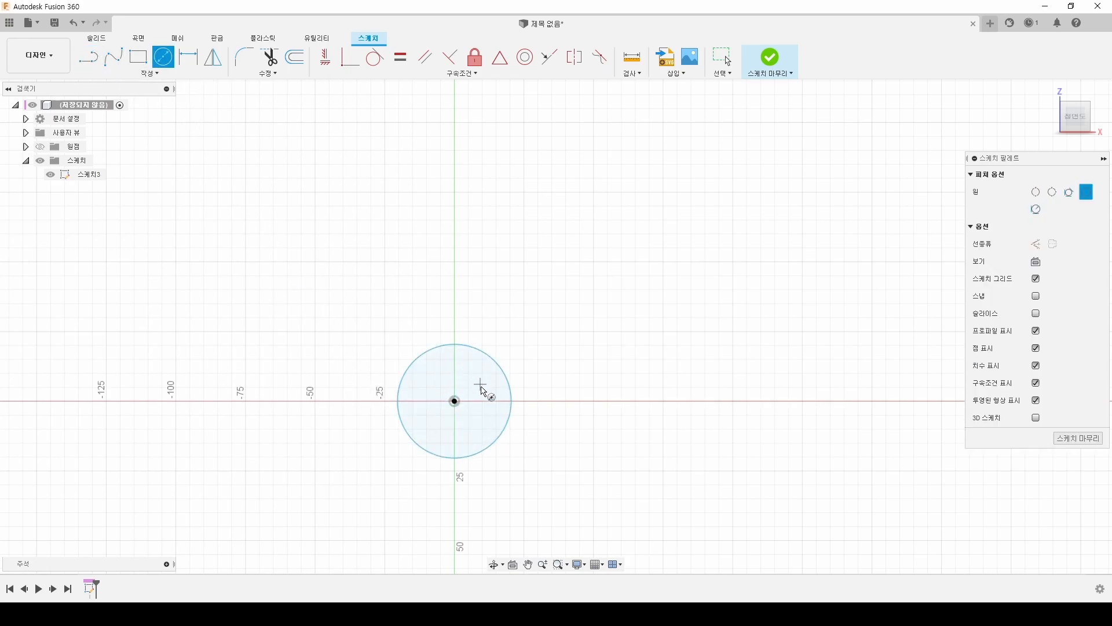
key(Escape)
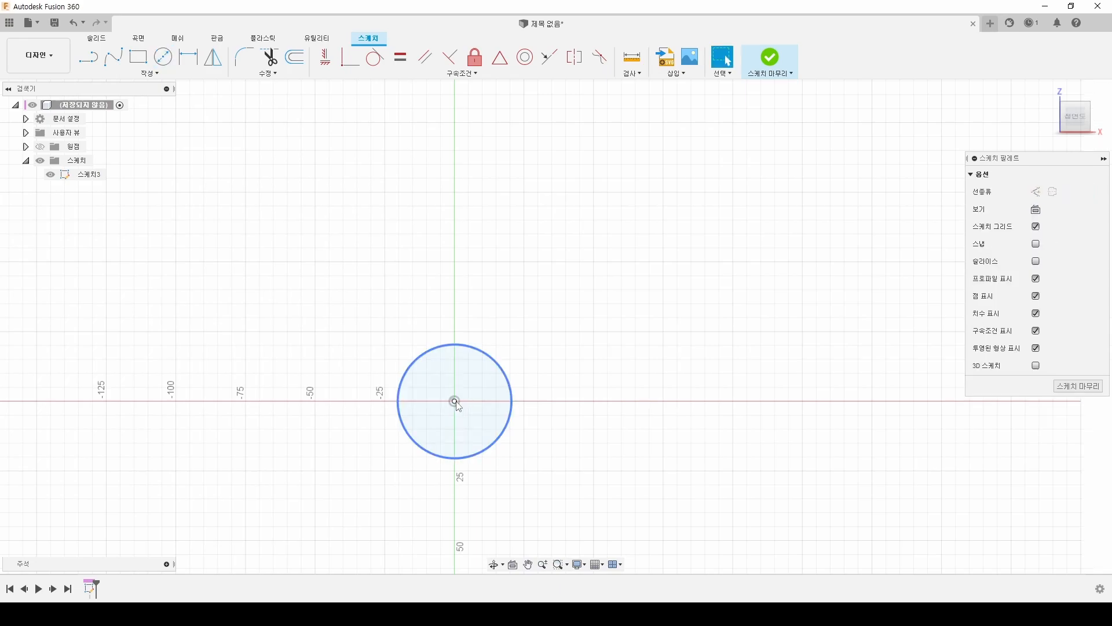
- Enlarge the circle by pulling its edge outward, and delete the circle from the sketch
drag(504, 369, 531, 364)
click(637, 335)
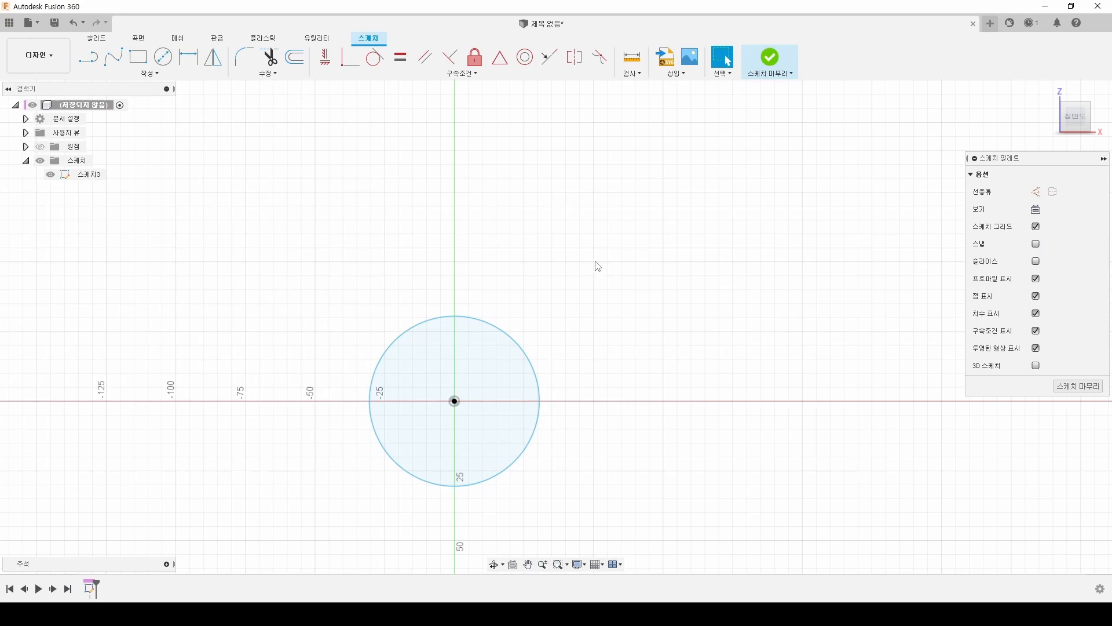
drag(338, 519, 337, 519)
key(Delete)
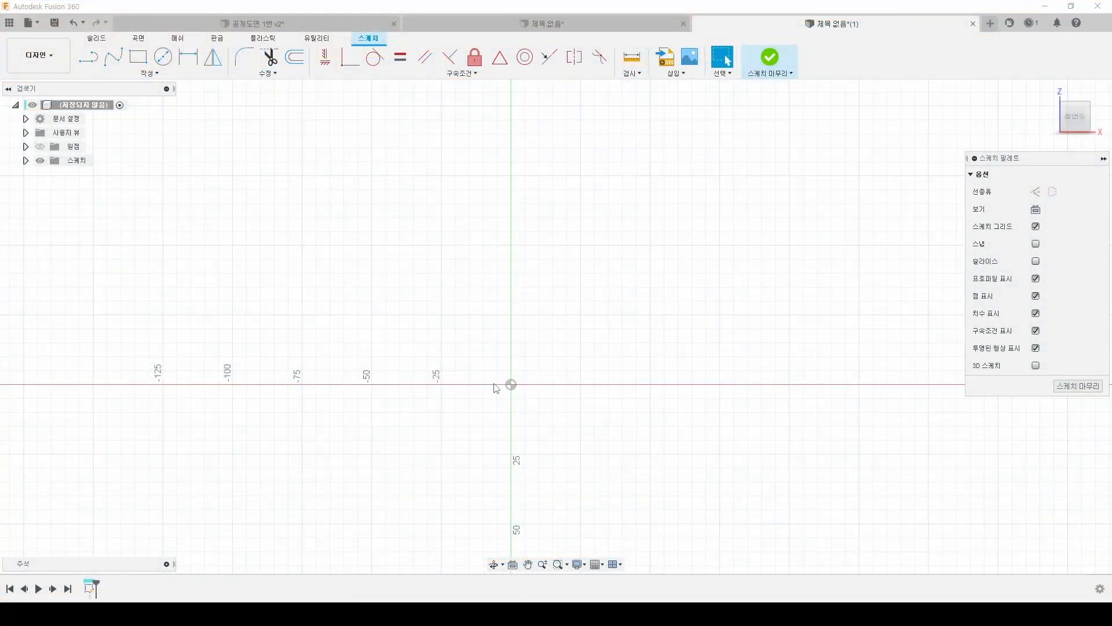
- Draw a two-point rectangle above the horizontal axis, crossing the vertical axis and lying mostly to its left
click(138, 56)
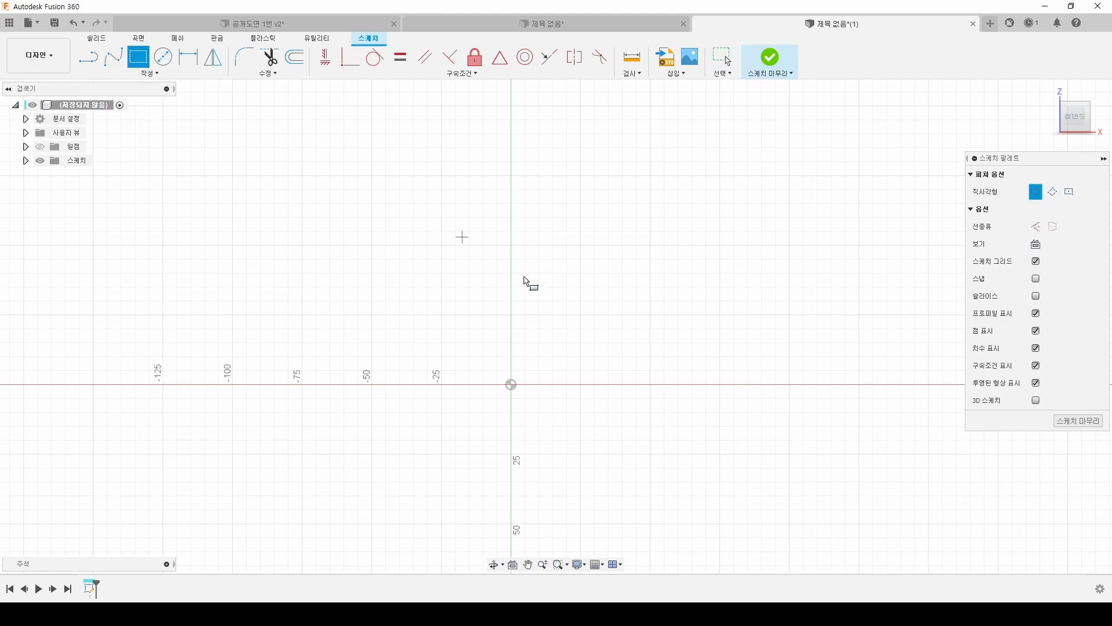
click(373, 333)
click(548, 194)
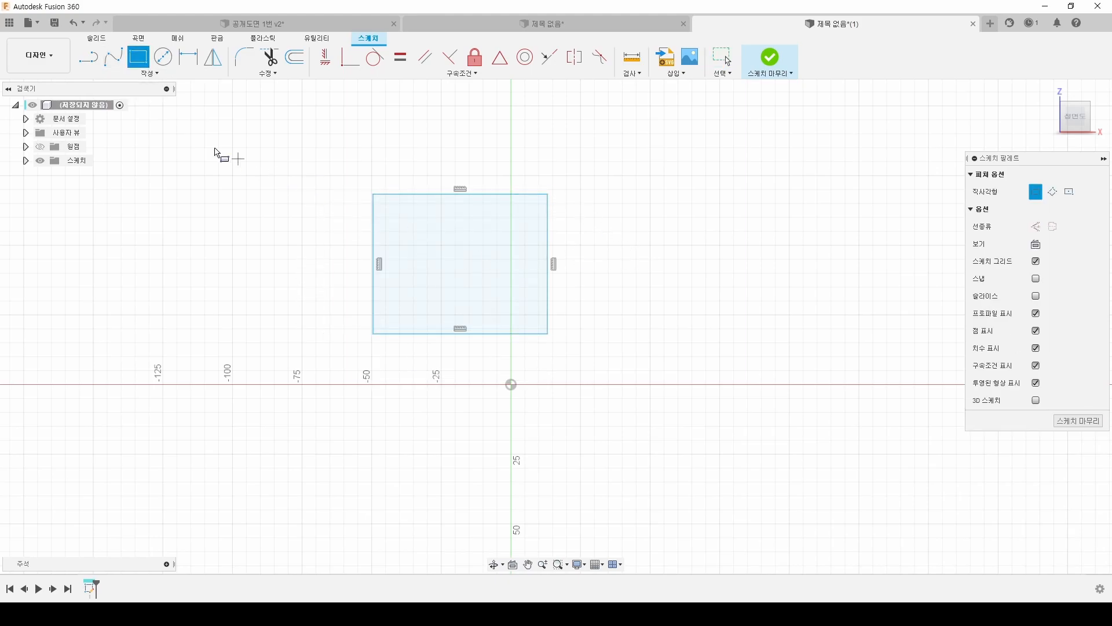
- Draw a single free diagonal line to the left of the rectangle
click(91, 65)
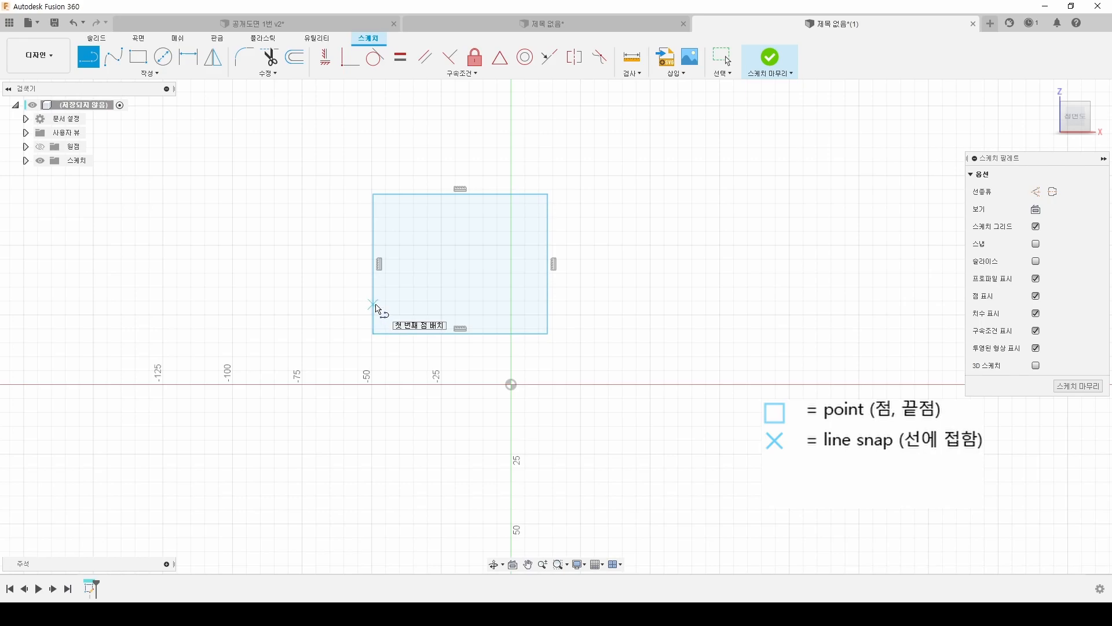
click(259, 229)
click(218, 292)
click(244, 307)
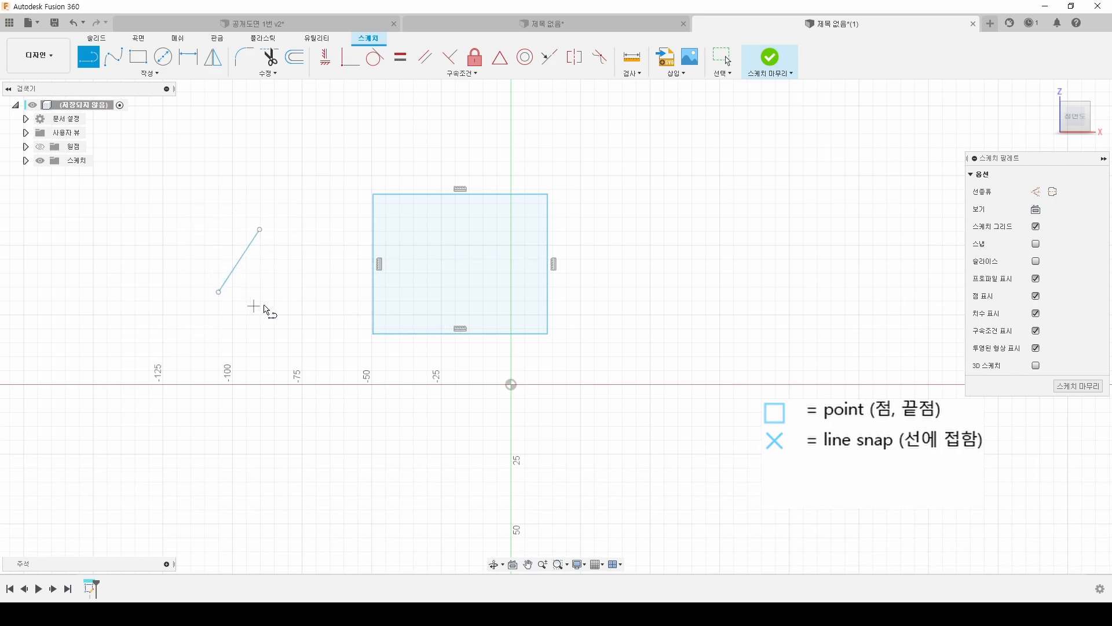
- Draw a short line from a snapped point low on the rectangle's left side to a point inside the rectangle
click(373, 307)
click(424, 299)
click(422, 269)
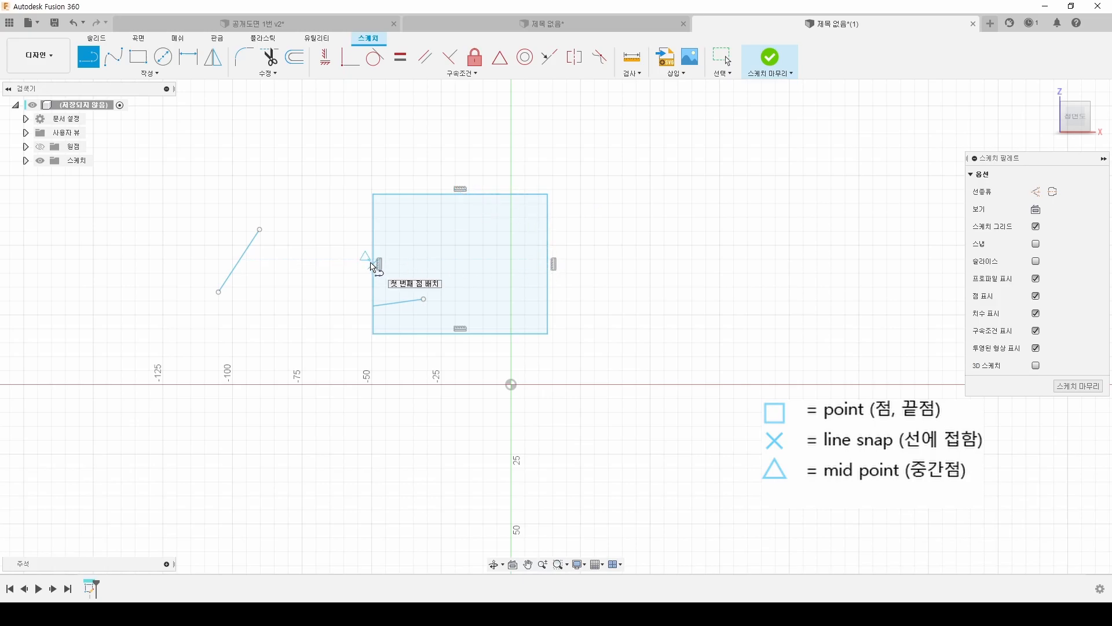
- Delete the rectangle and both lines from the sketch
key(Escape)
drag(152, 152, 579, 363)
key(Delete)
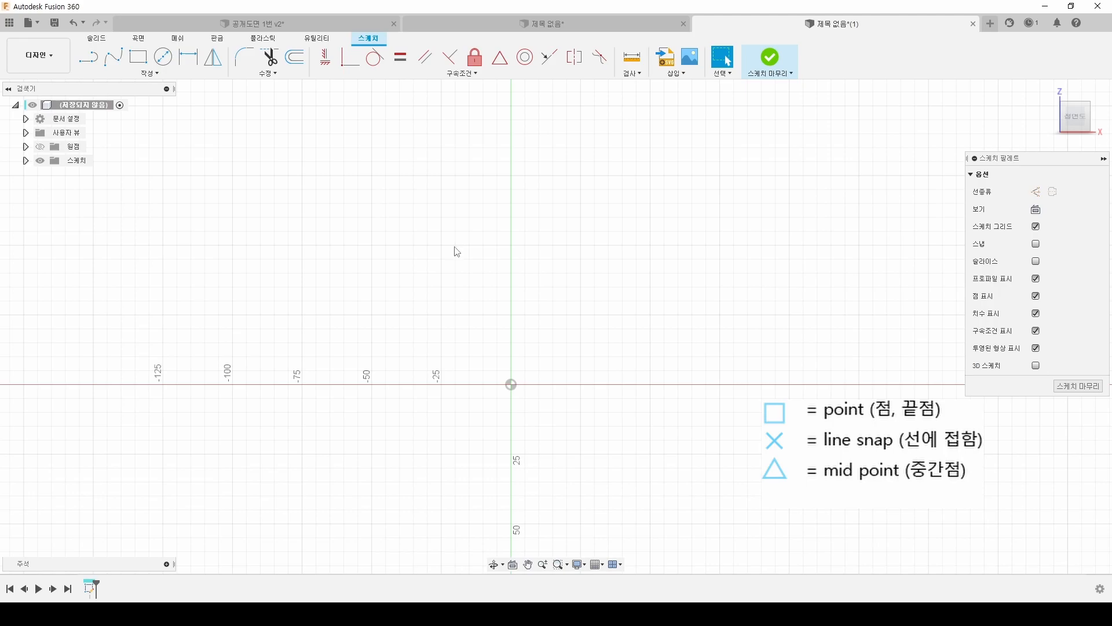
- Draw a two-point rectangle about 47 mm high from the origin, extending above the horizontal axis and right of the vertical axis
click(138, 56)
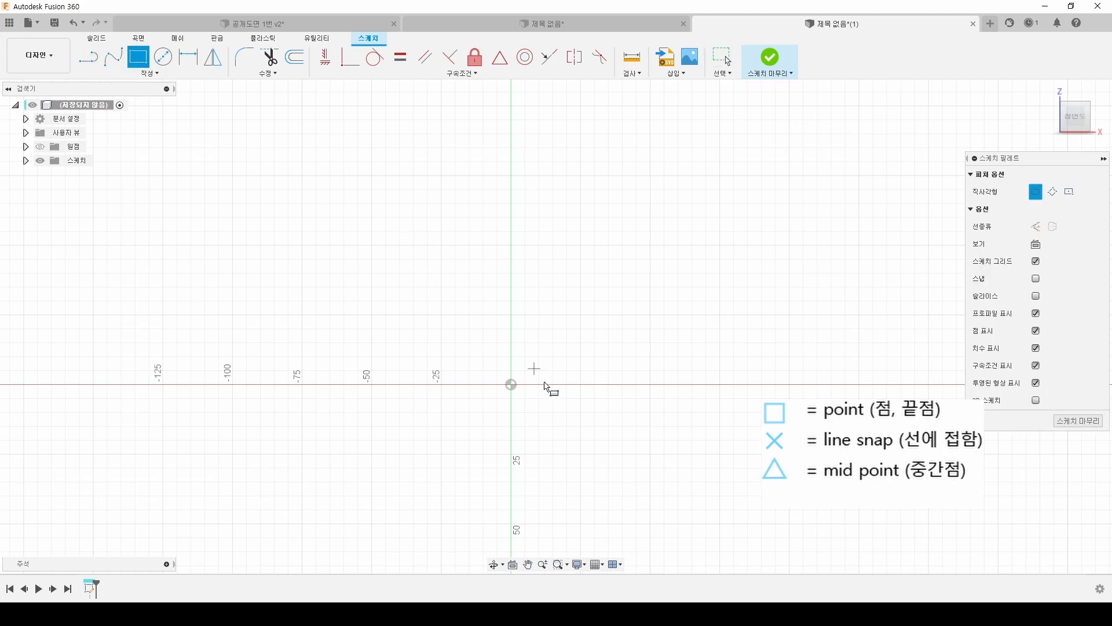
click(512, 384)
click(656, 252)
- Dimension the rectangle's left and bottom sides to 50 mm each
middle_drag(707, 345, 590, 326)
key(d)
click(391, 302)
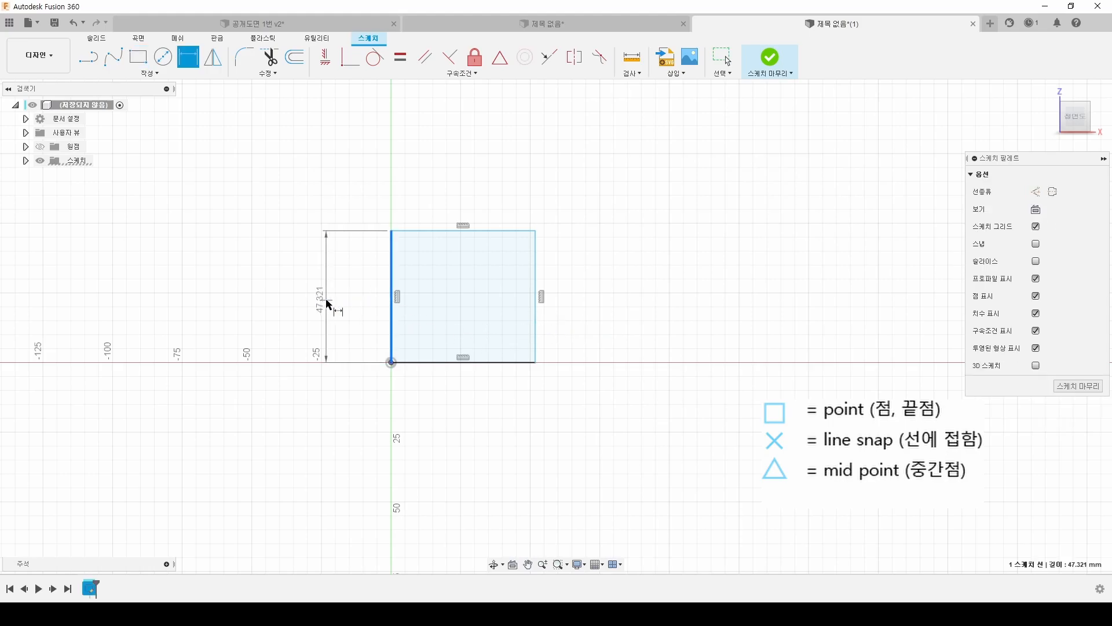
click(326, 300)
text(50)
key(Return)
click(495, 364)
click(489, 432)
text(50)
key(Return)
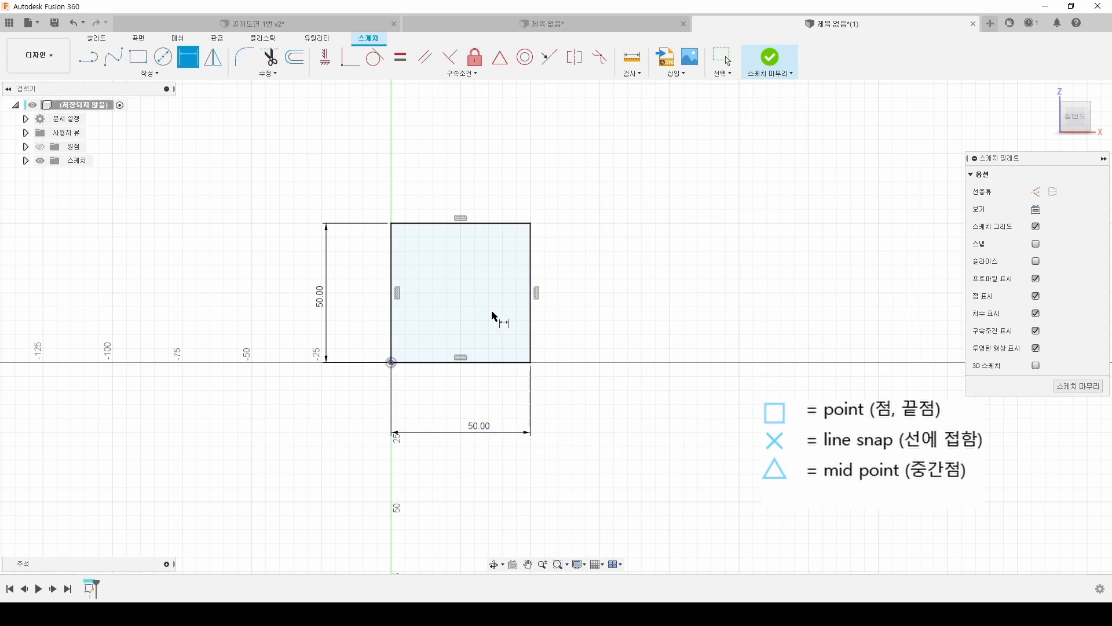
- Draw a diagonal line from a snapped point high on the square's left side to its lower-right corner
scroll(494, 316, up, 3)
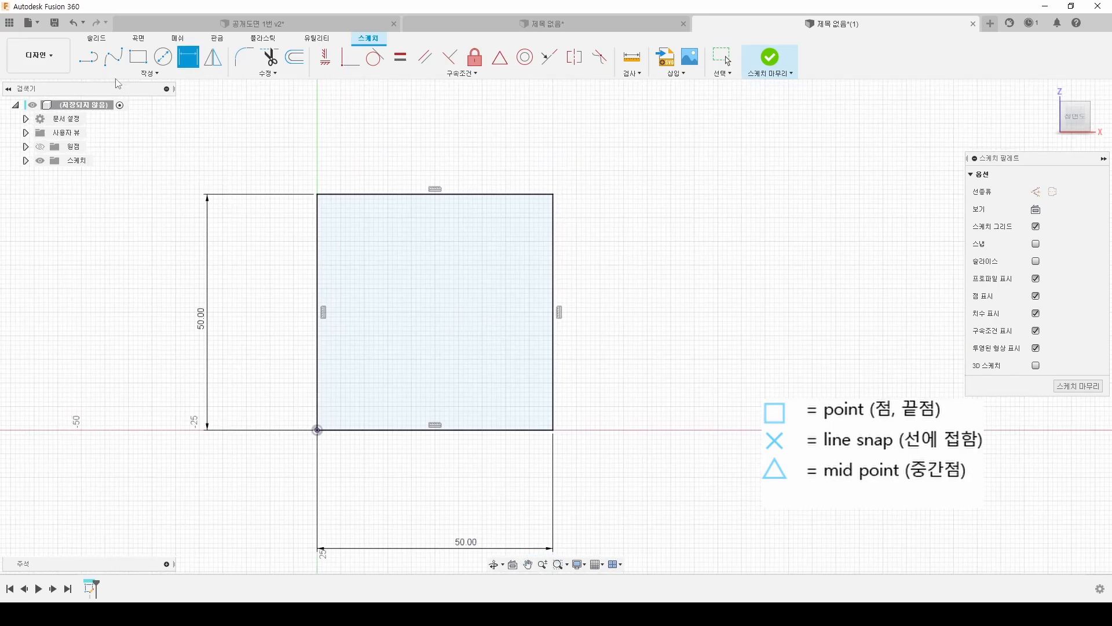
key(l)
click(316, 263)
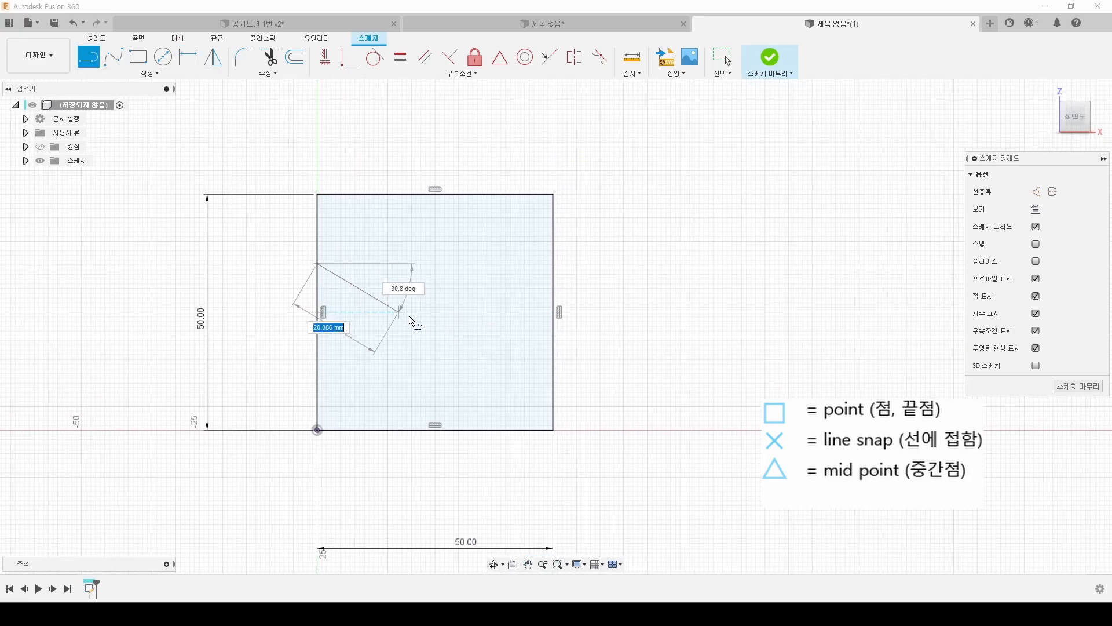
double_click(553, 430)
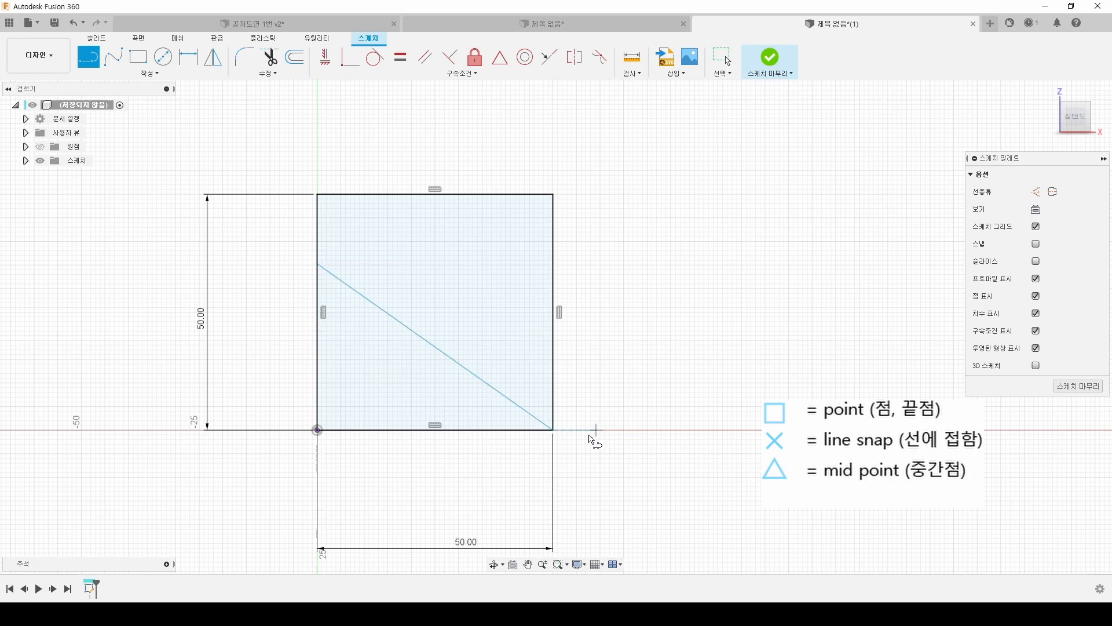
- Dimension the distance from the diagonal line's upper end to the square's top-left corner as 20 mm
key(d)
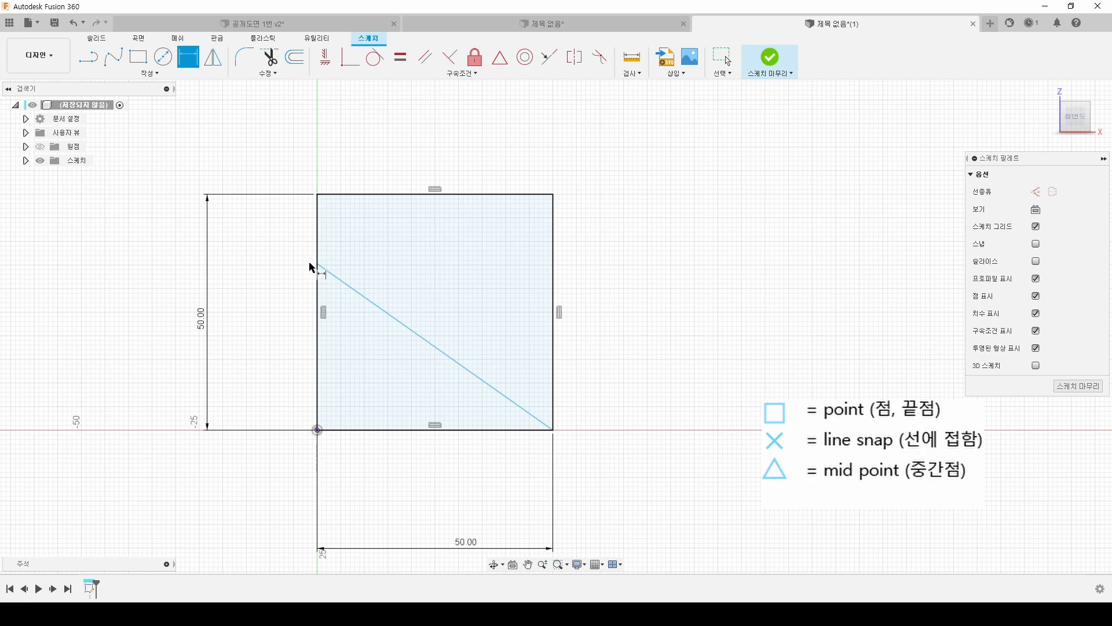
click(318, 268)
click(318, 195)
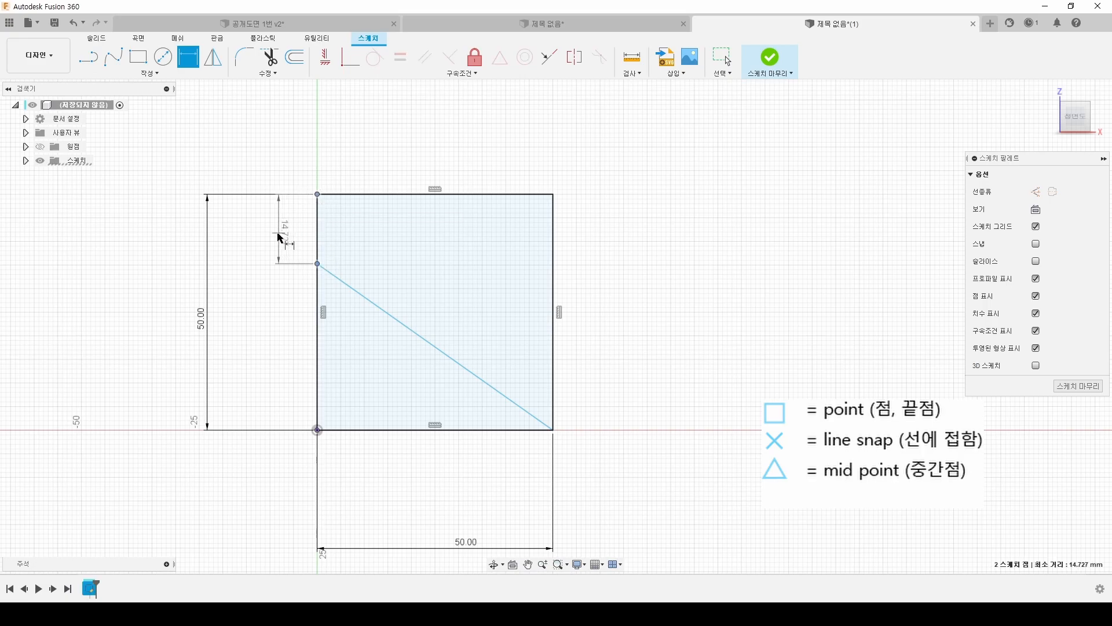
click(272, 235)
text(20)
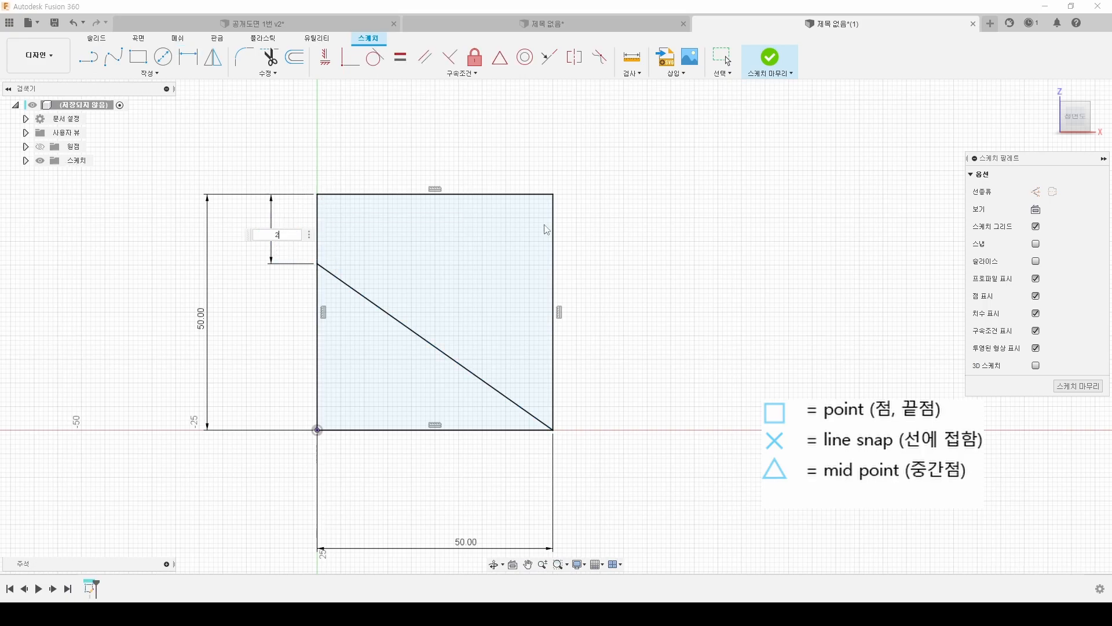
key(Return)
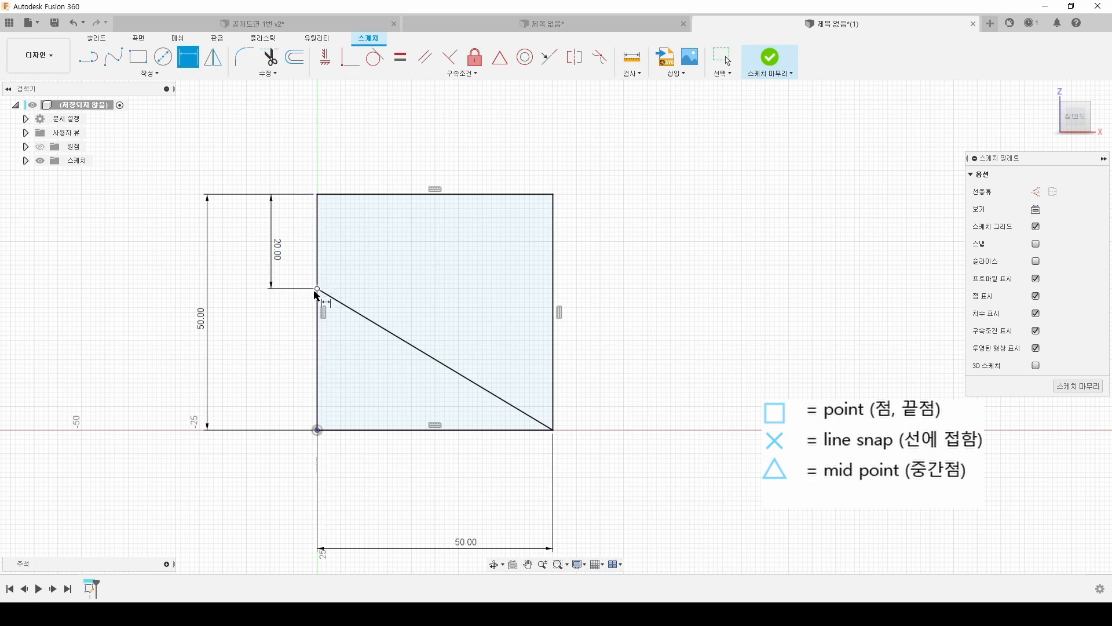
- Delete the 20 mm dimension and the diagonal line
key(Escape)
click(278, 256)
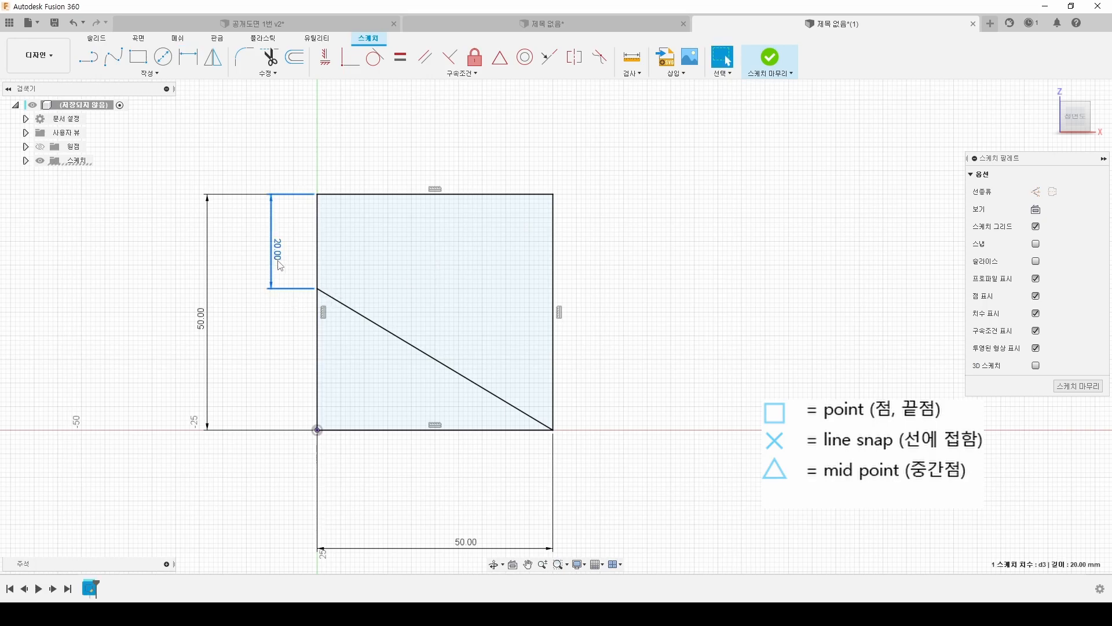
key(Delete)
click(401, 339)
key(Delete)
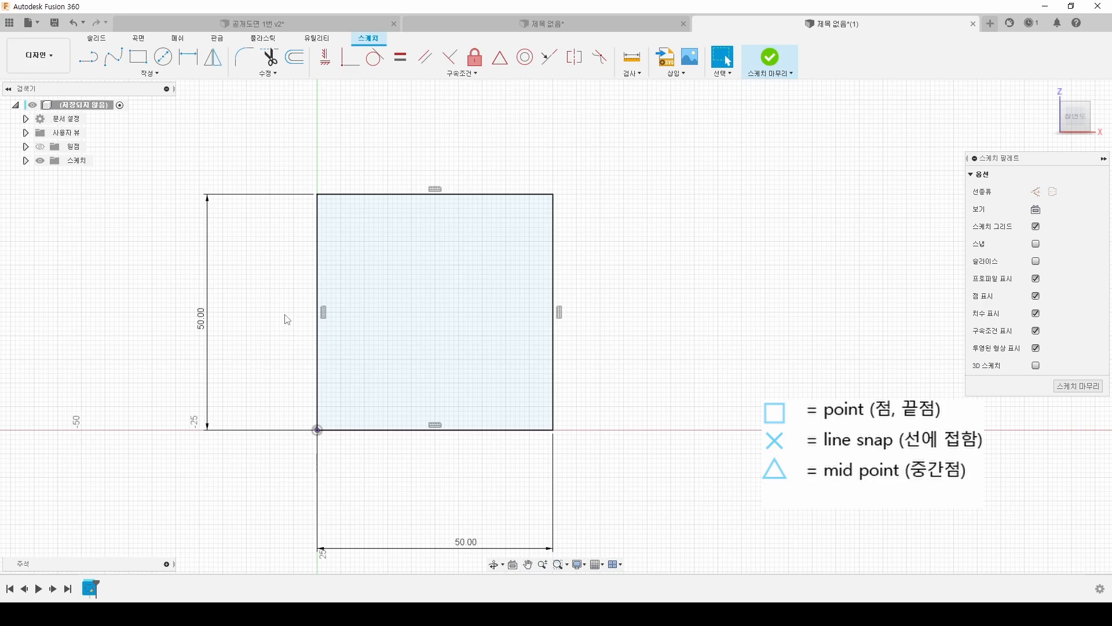
- Draw a line from the midpoint of the square's left side to its lower-right corner
click(95, 67)
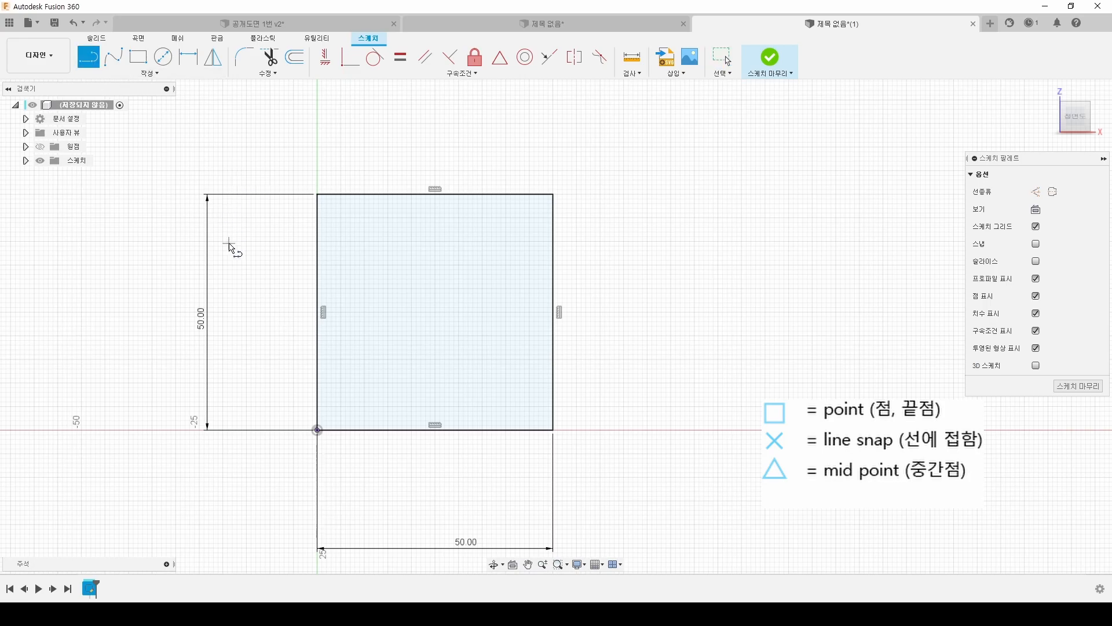
click(321, 314)
click(553, 429)
key(Escape)
key(Escape)
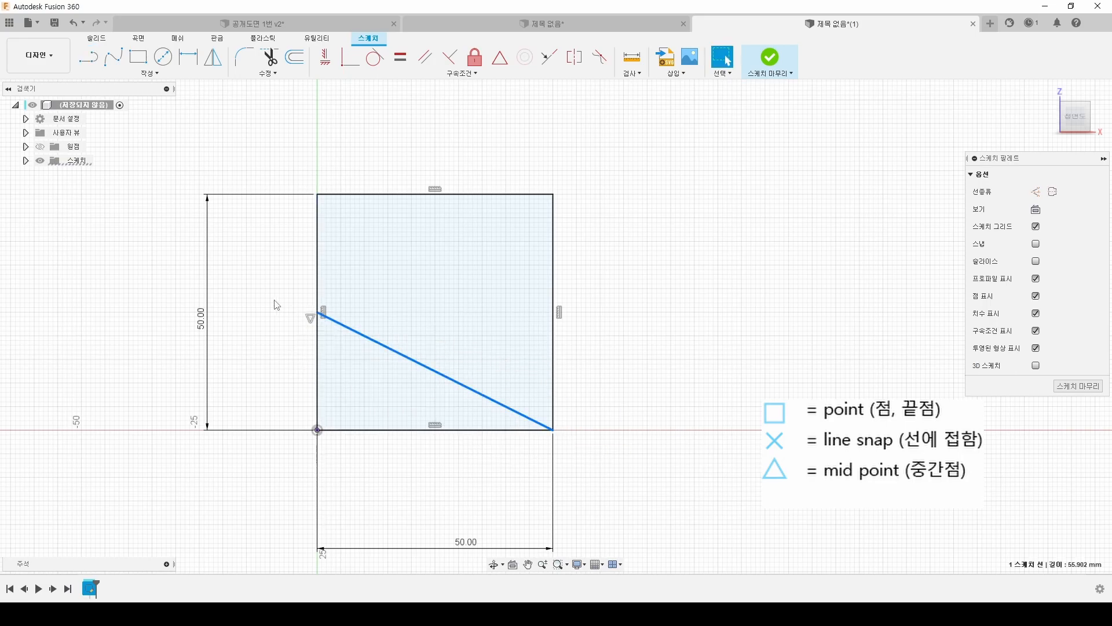
- Try to dimension the distance between the line's midpoint-snapped end and the square's top-left corner
key(d)
click(322, 313)
click(317, 194)
click(261, 256)
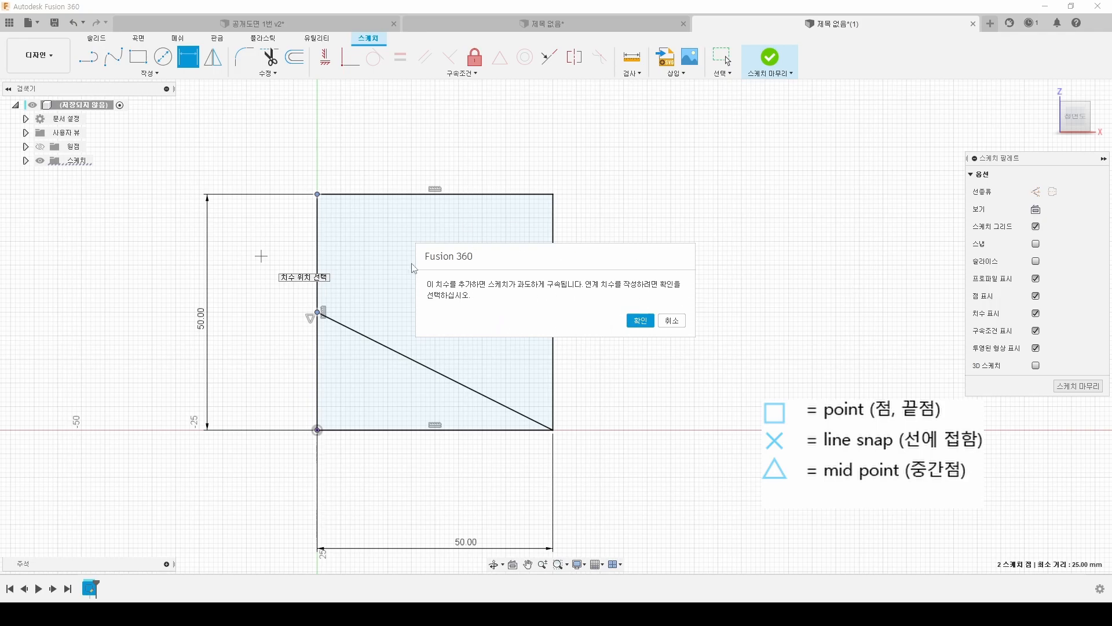
key(Escape)
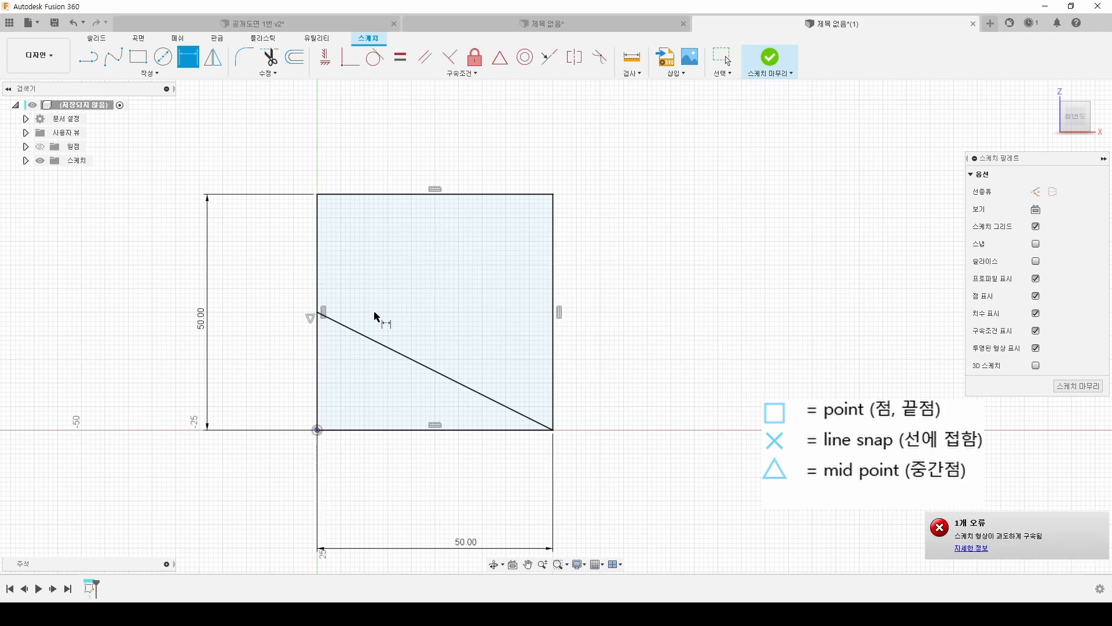
- Delete the line that starts at the left side's midpoint
key(Escape)
click(342, 324)
key(Delete)
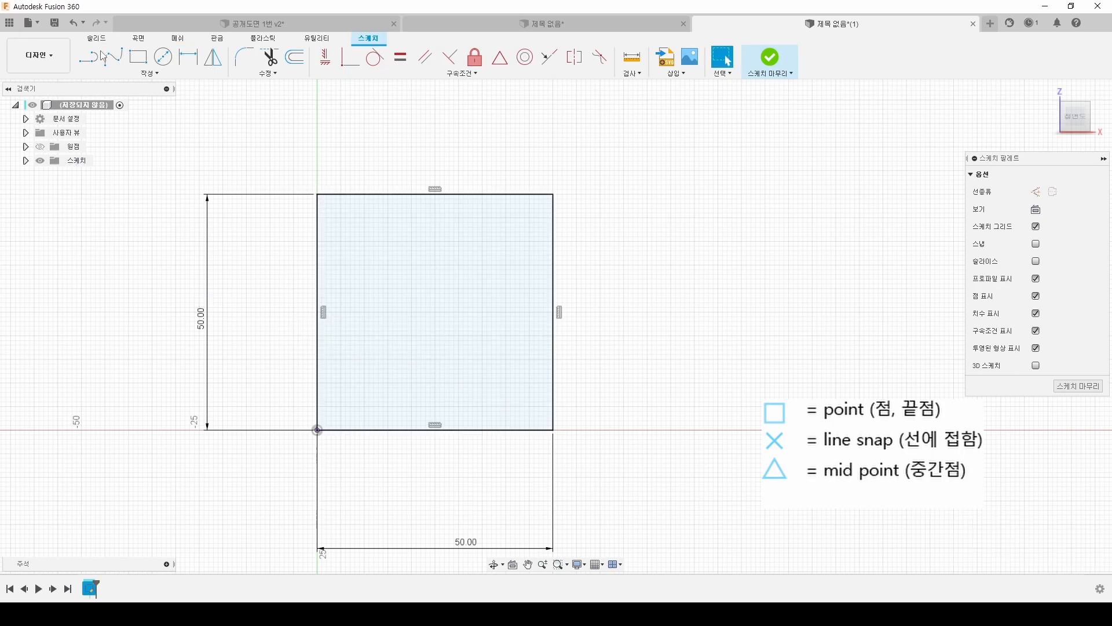
- Draw a line from the square's lower-right corner to a free point just inside its left side
click(104, 56)
click(553, 431)
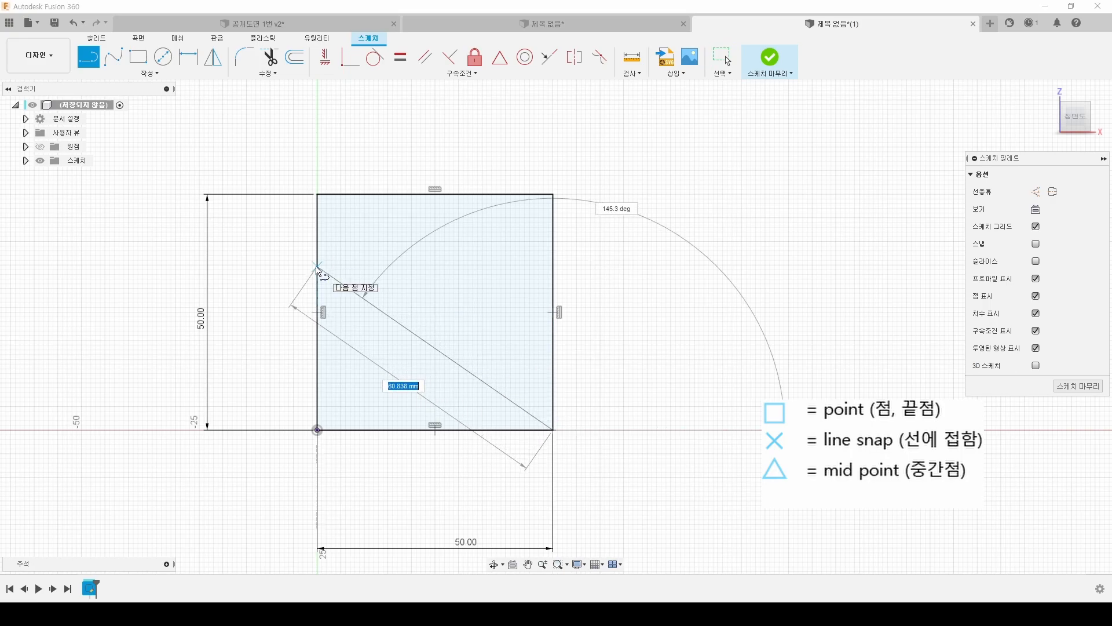
click(325, 269)
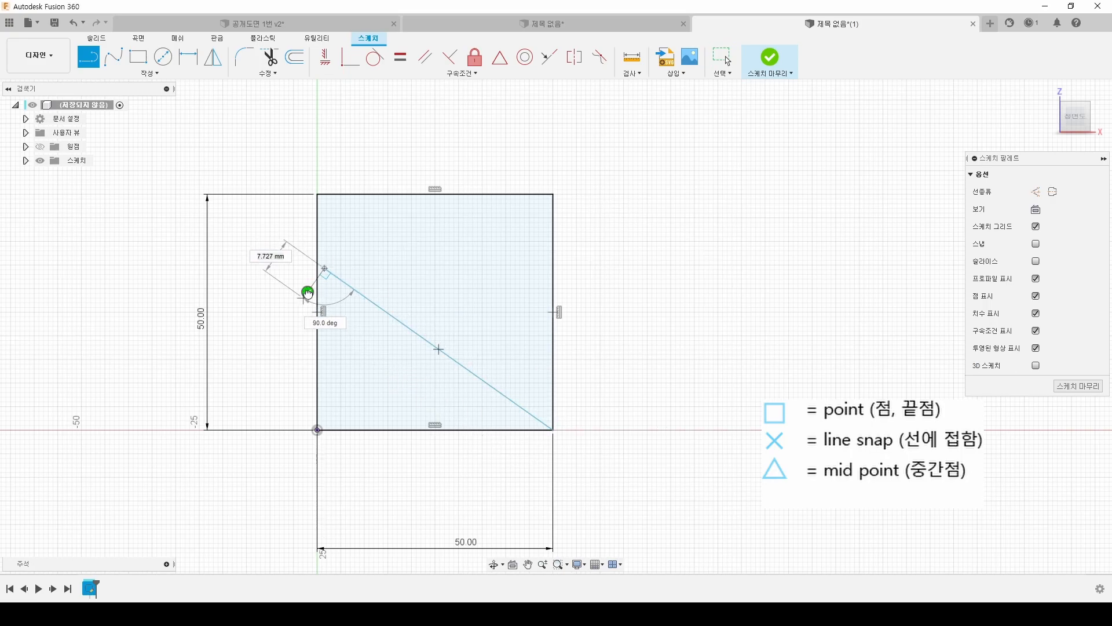
key(Escape)
- Select the square's profile to check whether the line divides it into separate regions
click(363, 329)
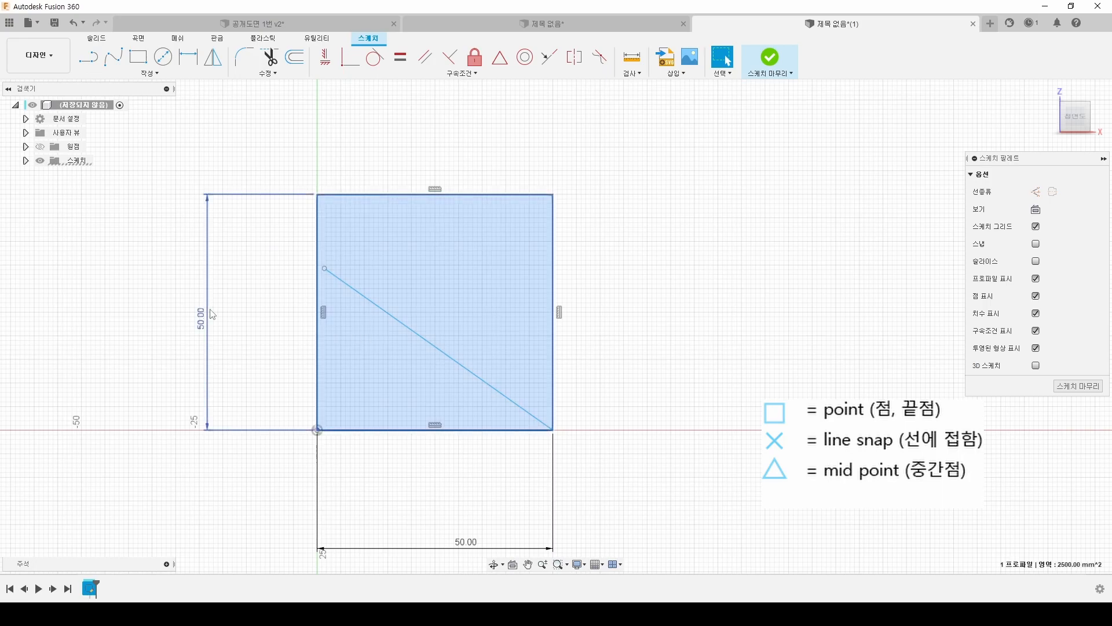
click(138, 309)
click(519, 251)
click(661, 250)
- Move the diagonal line's free end onto the square's left side and select the profile on each side of the line
drag(329, 269, 318, 266)
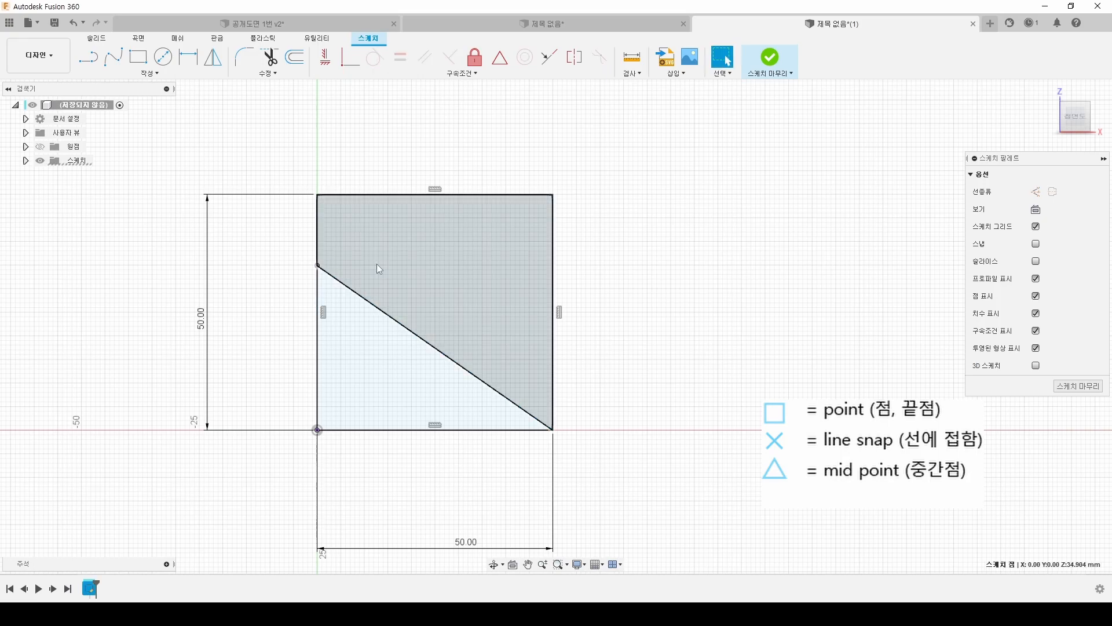
click(417, 339)
click(378, 367)
click(419, 280)
click(373, 365)
click(689, 276)
- Undo the move of the line's endpoint and check the square's profile again
key(ctrl+z)
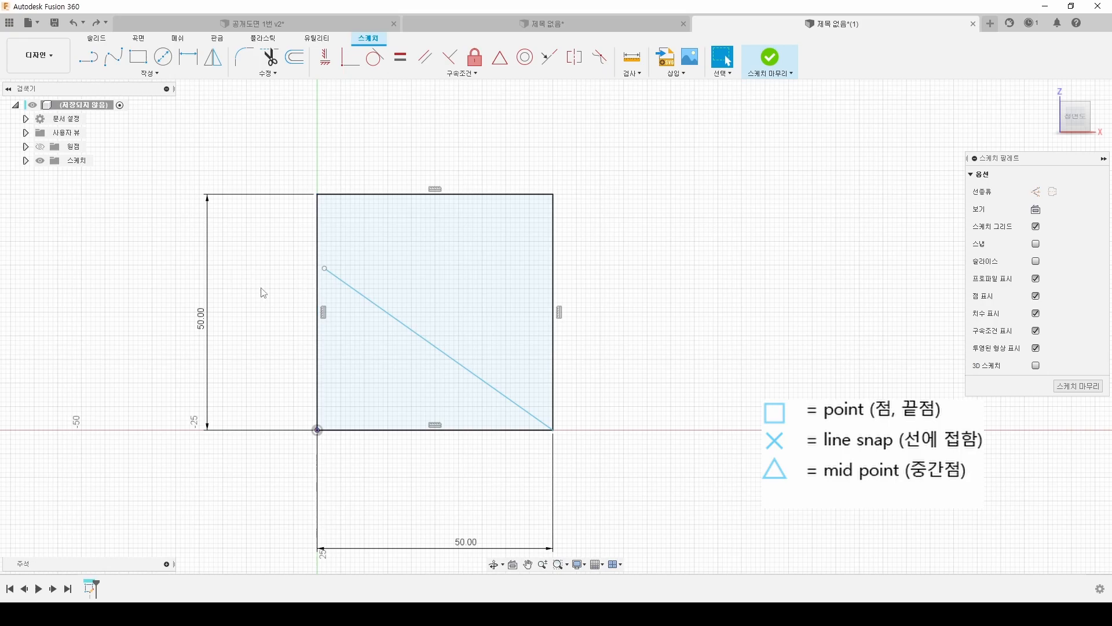
click(446, 350)
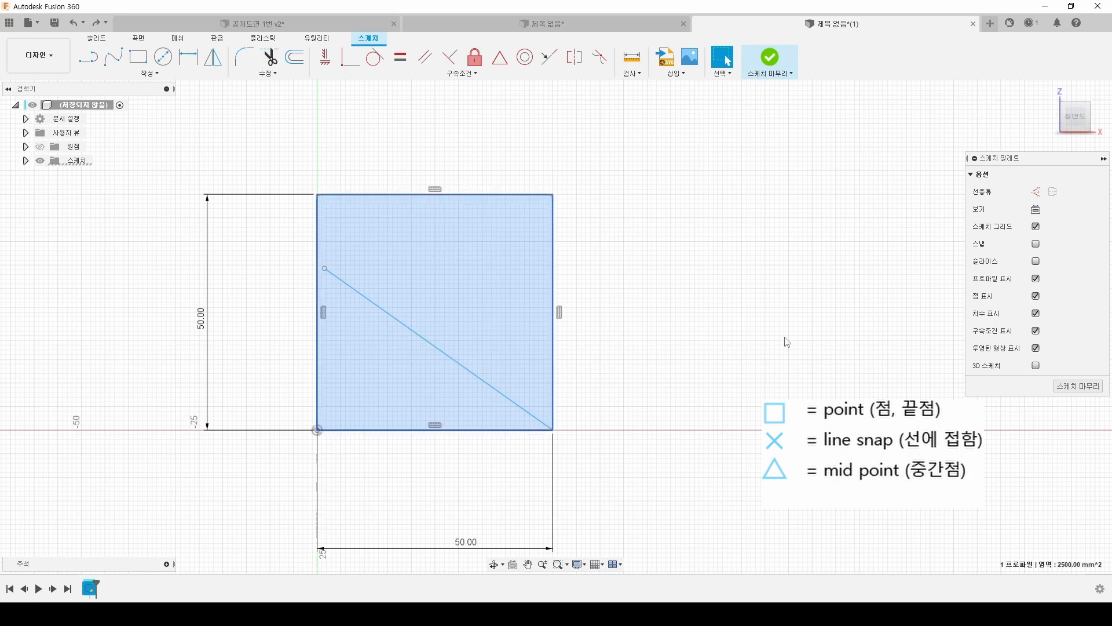
click(673, 295)
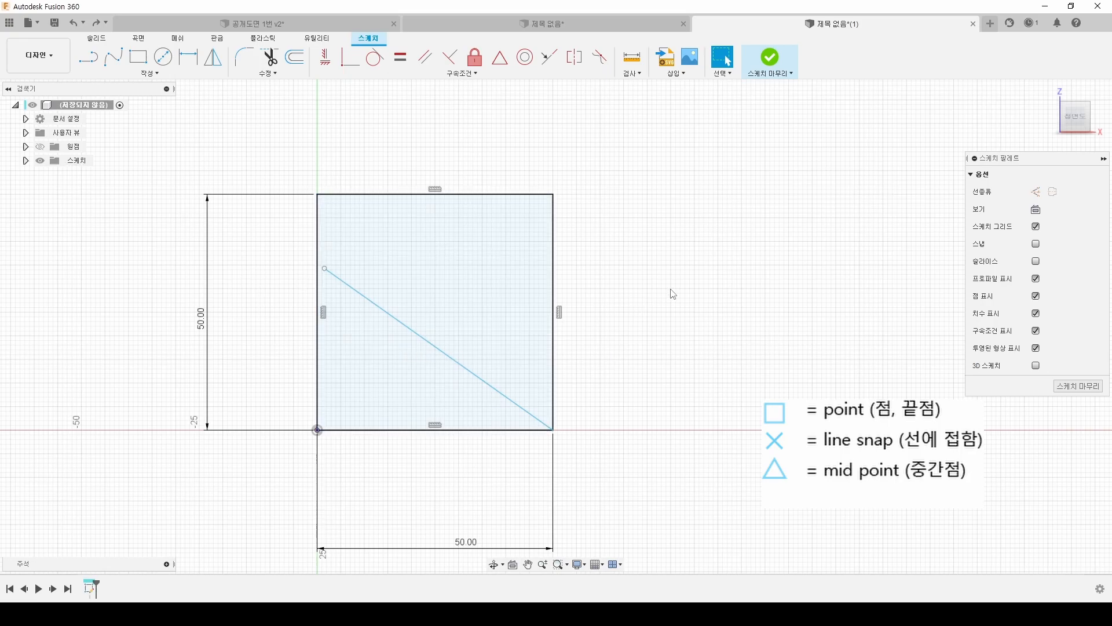
- Delete the square, its dimensions and the diagonal line from the sketch
click(346, 283)
scroll(344, 282, down, 2)
drag(176, 186, 684, 517)
key(Delete)
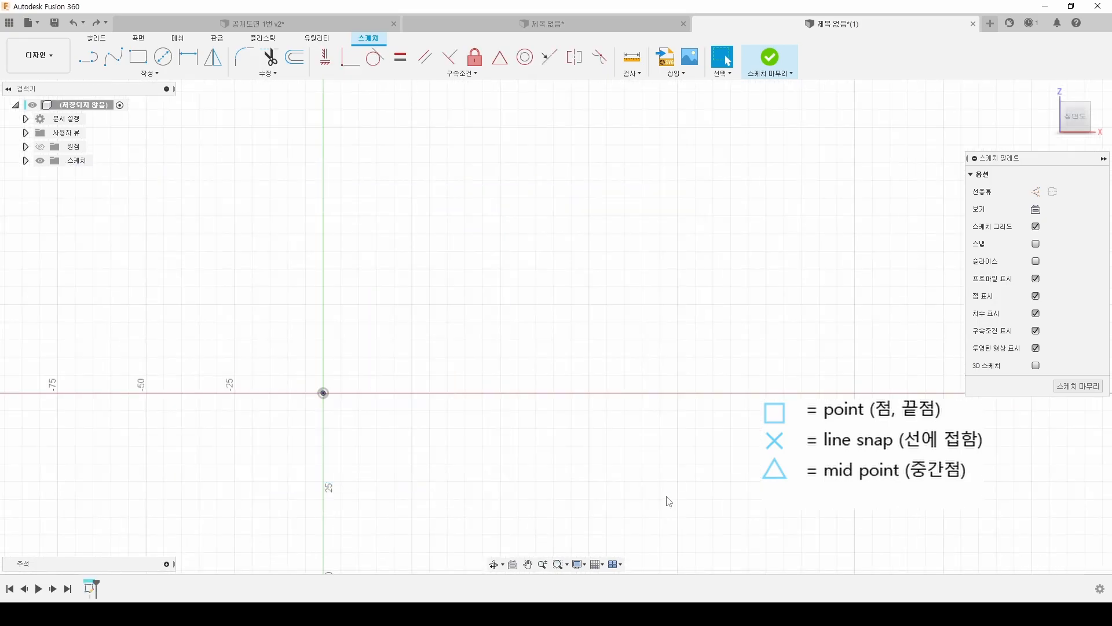
- Draw a circle centred above and left of the origin, with its edge crossing the vertical axis
middle_drag(400, 381, 404, 381)
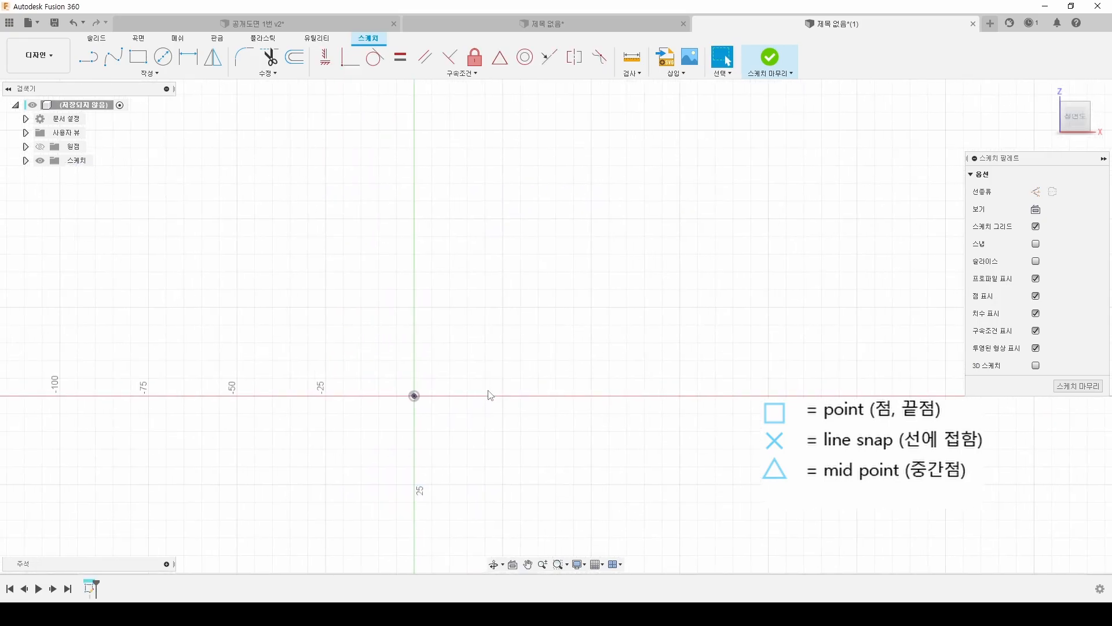
key(c)
click(319, 281)
click(408, 348)
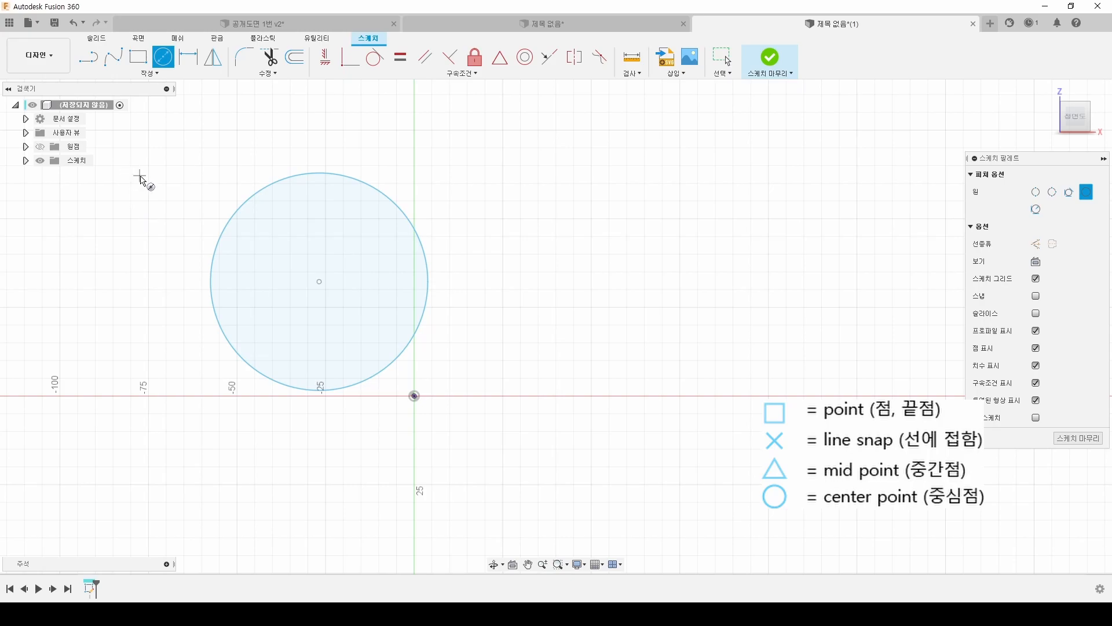
- Draw a larger concentric circle around the first one, snapping to the first circle's centre point
click(85, 64)
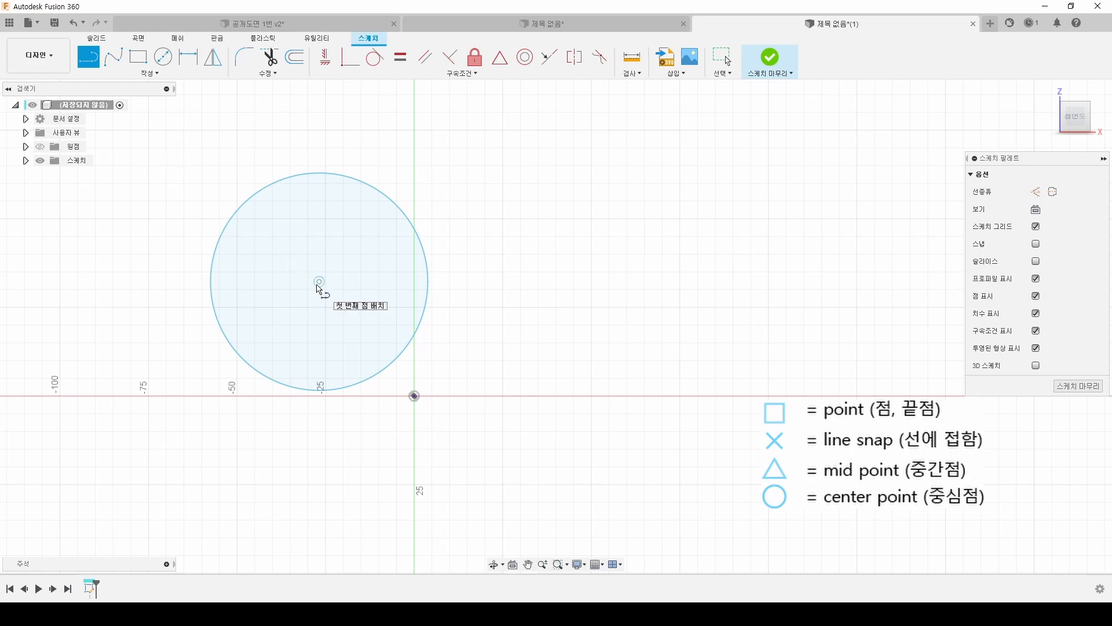
click(163, 56)
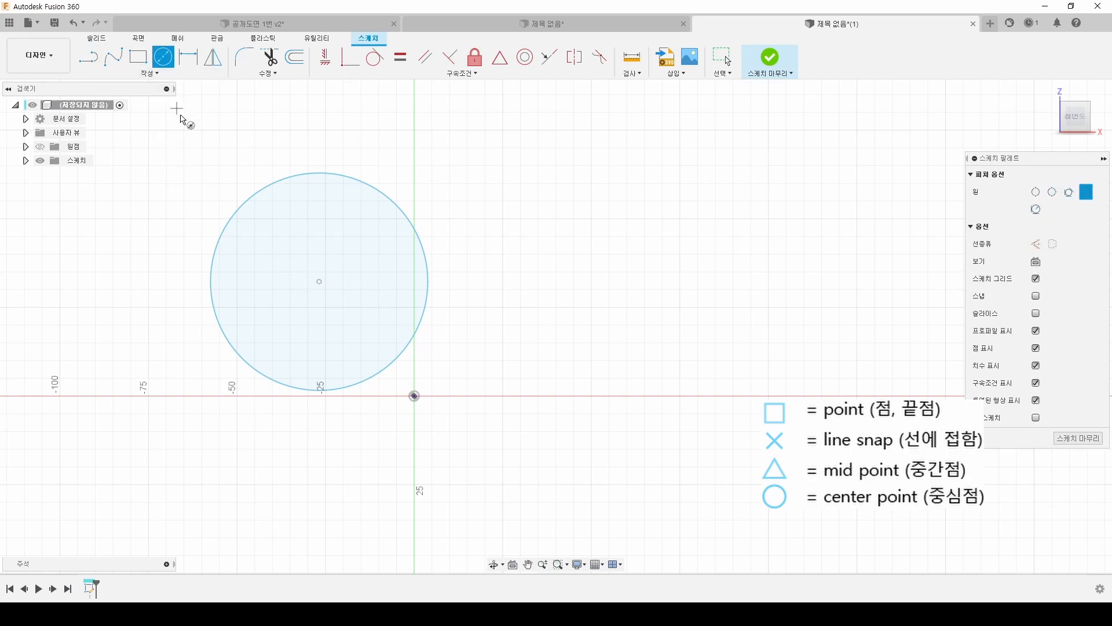
click(320, 281)
click(441, 220)
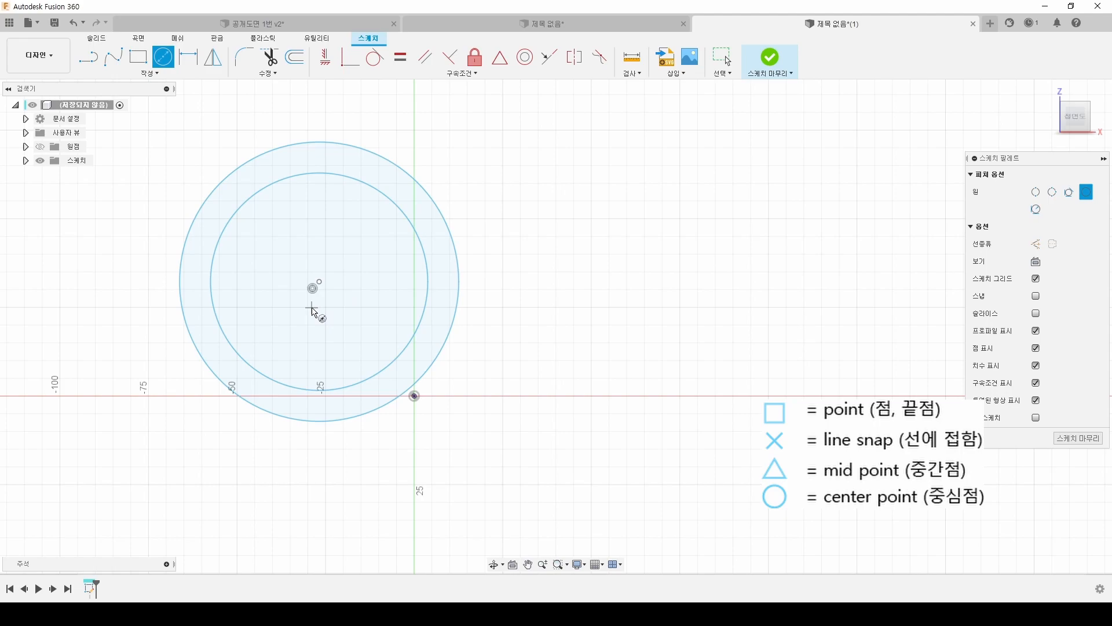
middle_drag(397, 281, 345, 296)
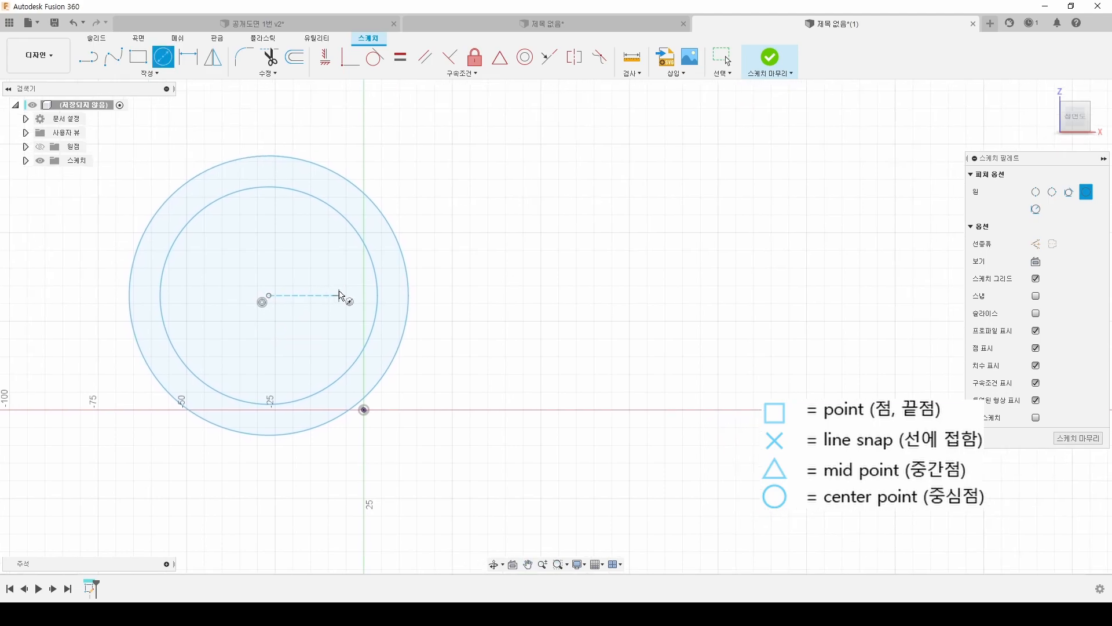
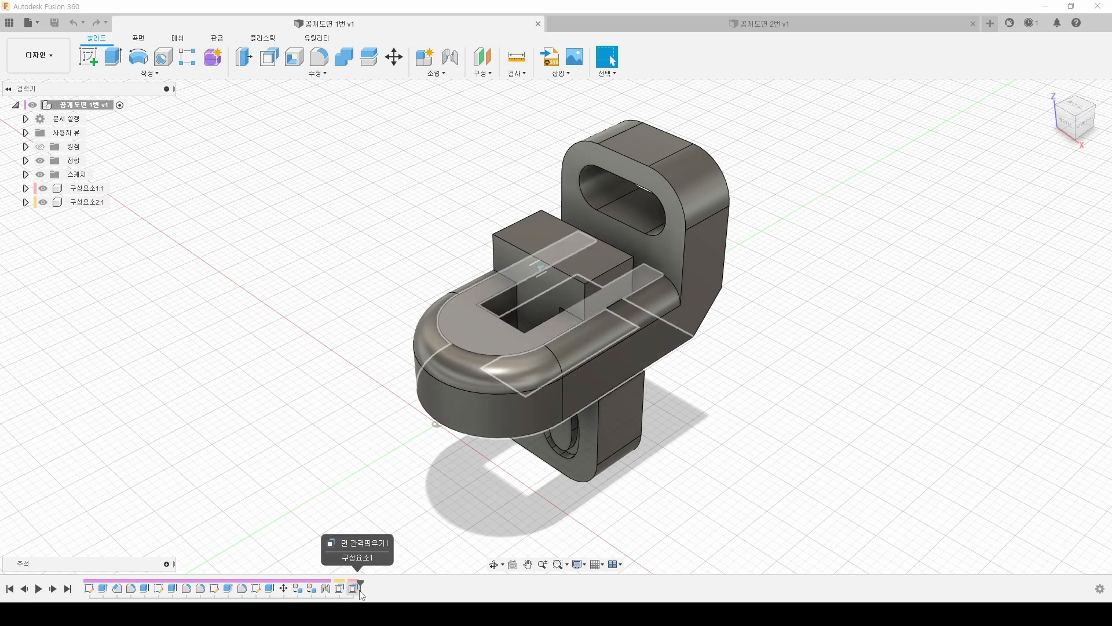
- In the 공개도면 1번 assembly, roll the timeline back to just before the joint feature and inspect the separated components
click(444, 76)
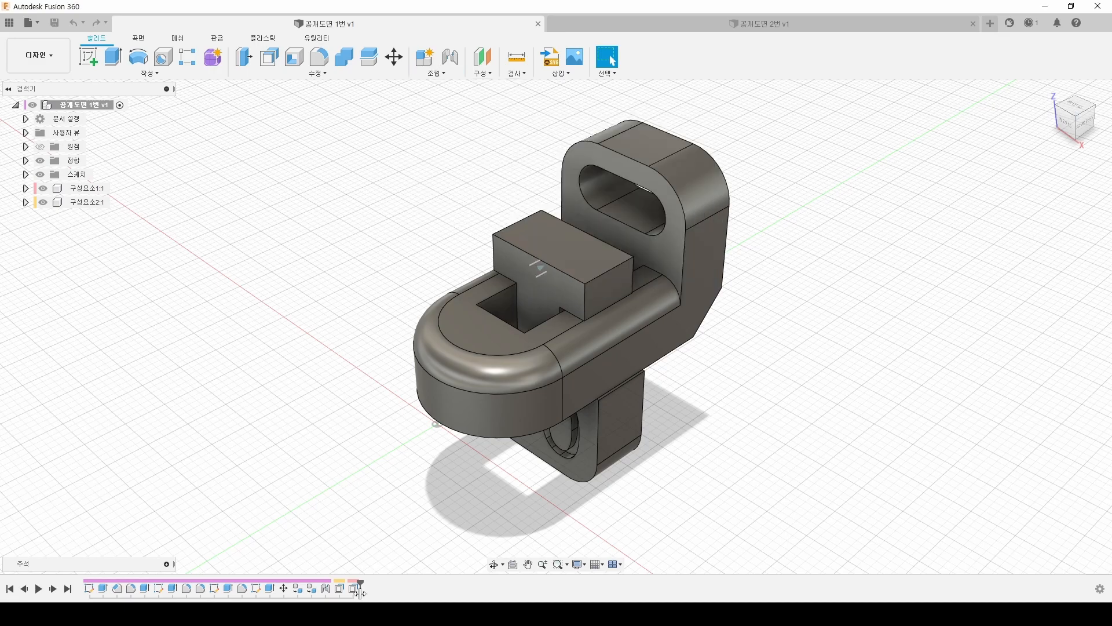
drag(357, 589, 318, 592)
shift+middle_drag(507, 464, 544, 452)
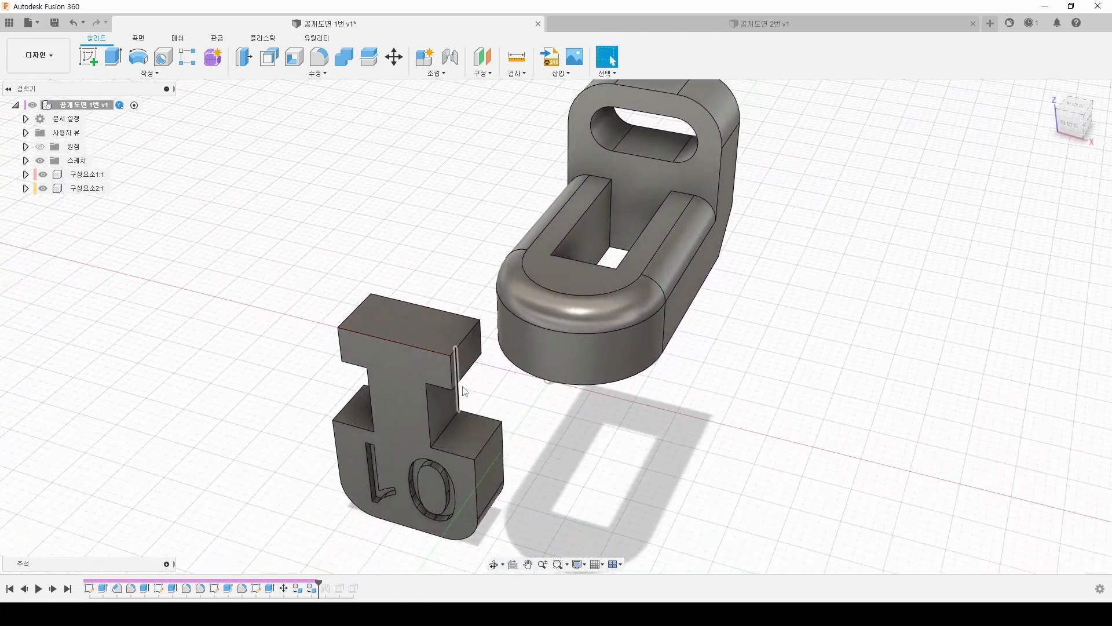
shift+middle_drag(650, 427, 636, 426)
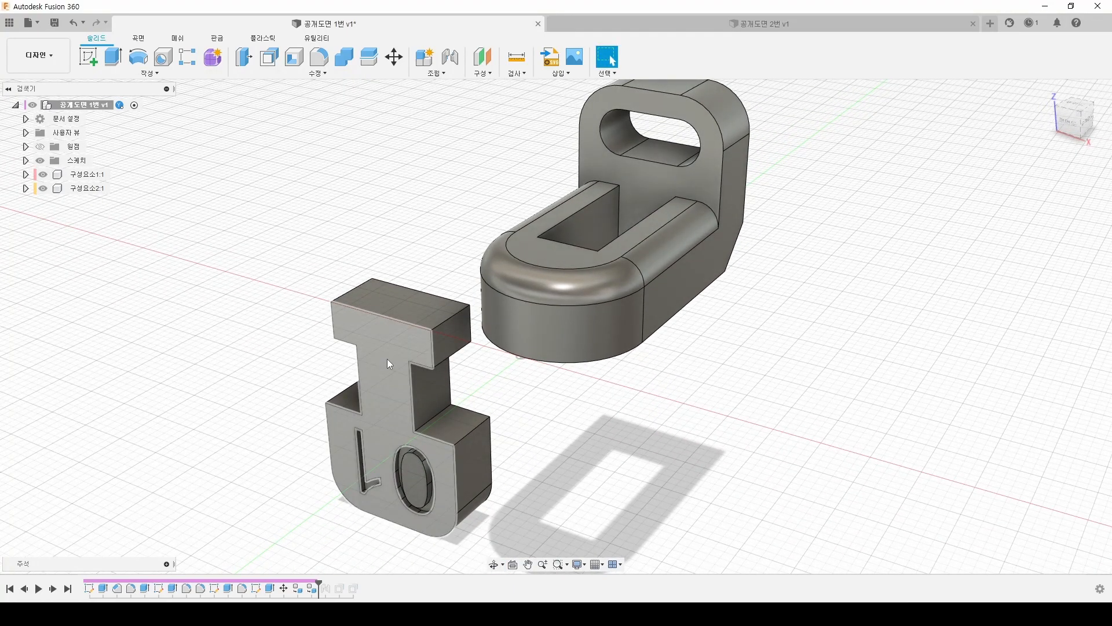
mouse_move(337, 339)
mouse_down()
mouse_move(350, 389)
mouse_move(334, 408)
mouse_up()
mouse_move(541, 213)
mouse_down()
mouse_move(567, 220)
mouse_move(564, 270)
mouse_move(533, 270)
mouse_up()
mouse_move(565, 118)
mouse_down()
mouse_move(562, 161)
mouse_move(432, 238)
mouse_move(445, 238)
mouse_up()
mouse_move(368, 259)
mouse_down()
mouse_move(384, 270)
mouse_move(359, 273)
mouse_move(386, 259)
mouse_up()
mouse_move(393, 281)
mouse_down()
mouse_move(469, 251)
mouse_move(462, 263)
mouse_up()
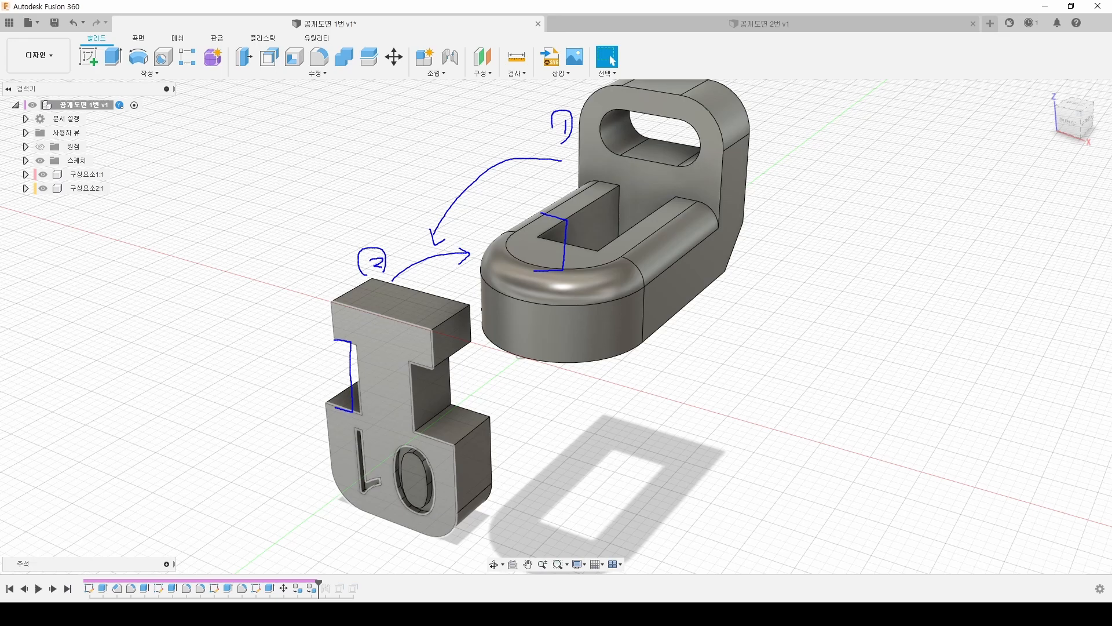
key(Escape)
click(435, 73)
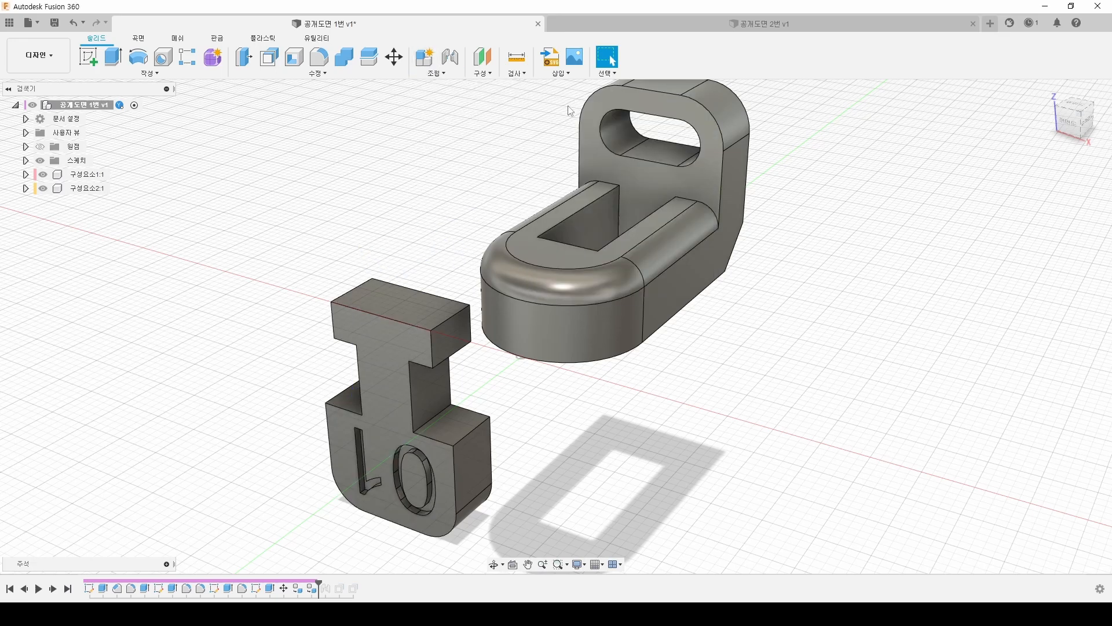
- Switch to the 공개도면 2번 assembly and roll its timeline back to just before the joint to view the components' position
click(765, 28)
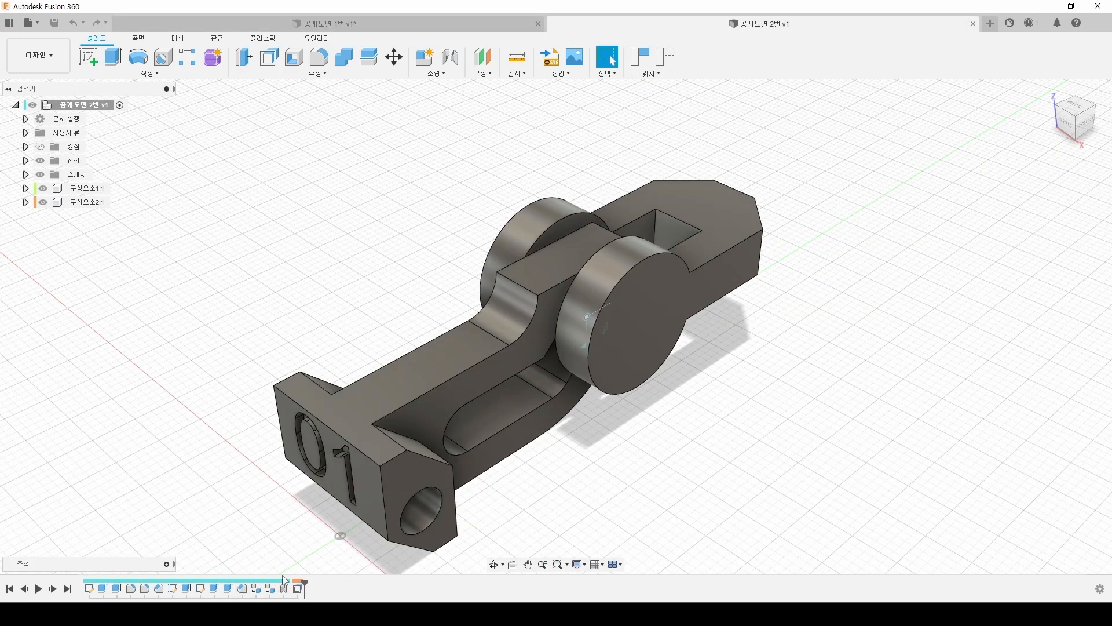
drag(303, 588, 277, 588)
shift+middle_drag(641, 492, 596, 476)
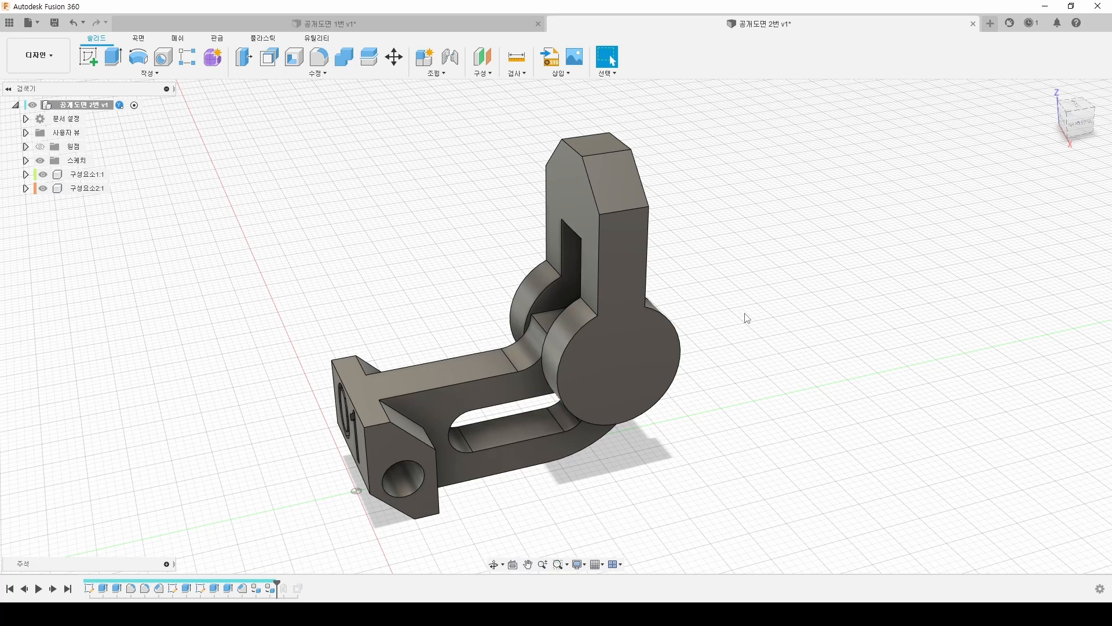
click(440, 82)
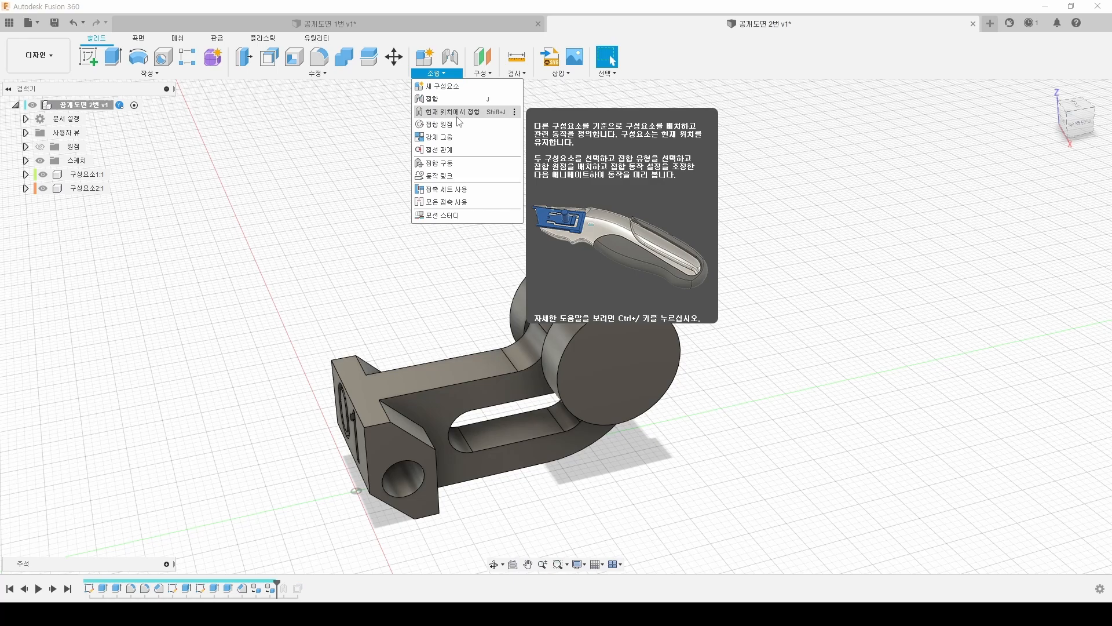
click(372, 266)
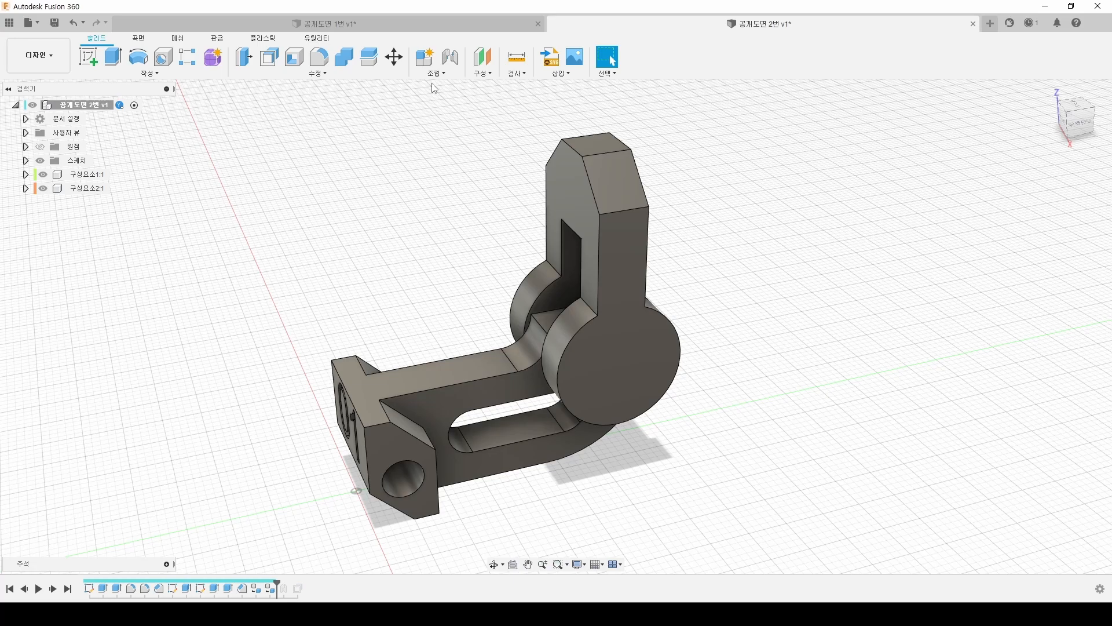
- Return to the 공개도면 1번 assembly and advance the timeline past the joint so the components are assembled
key(ctrl+Tab)
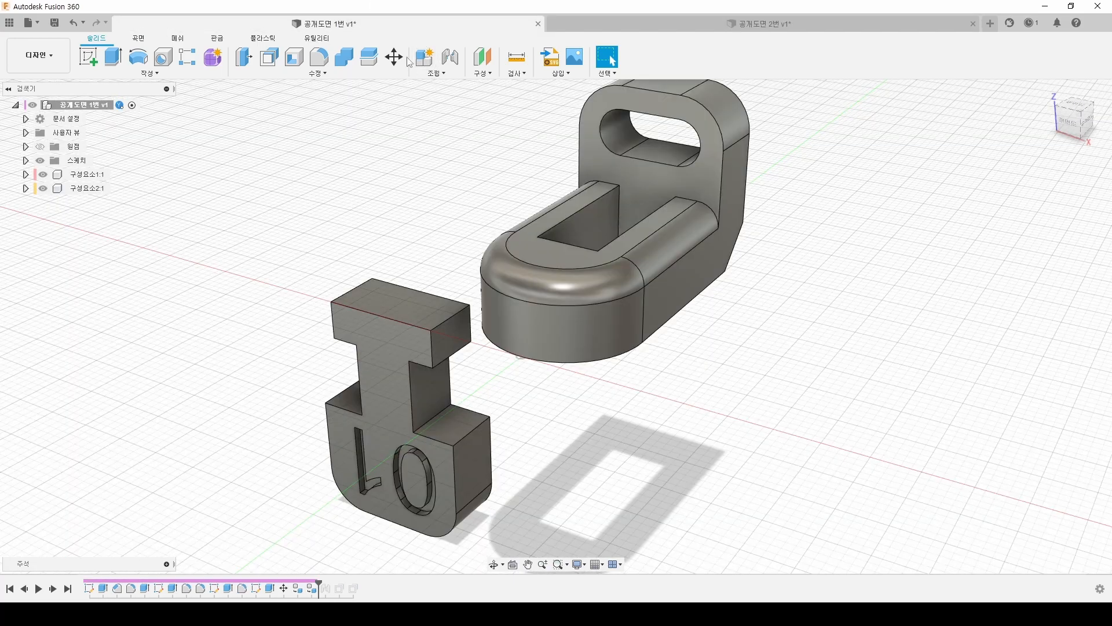
click(68, 589)
middle_drag(755, 293, 738, 320)
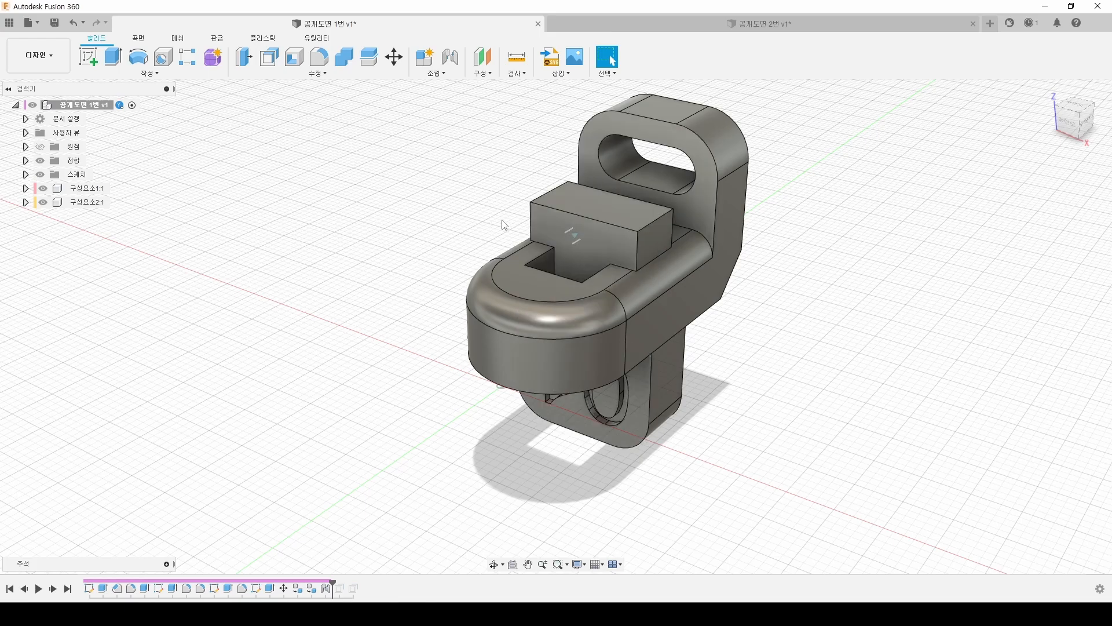
- Switch back to the 공개도면 2번 assembly and bring the upright component into view
click(604, 24)
middle_drag(701, 221, 647, 212)
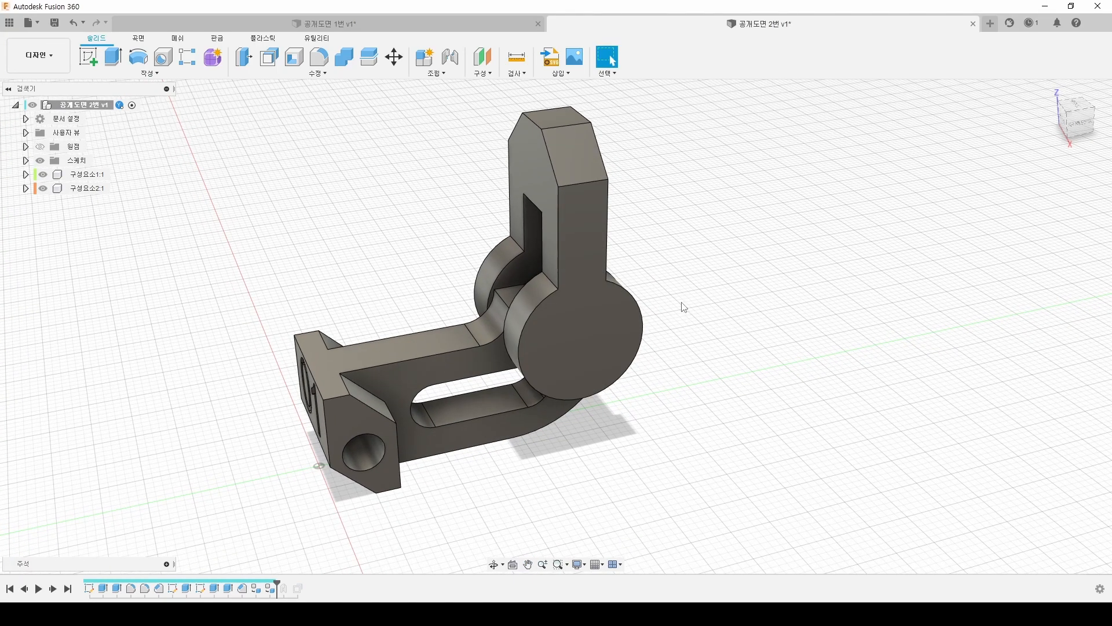
click(573, 180)
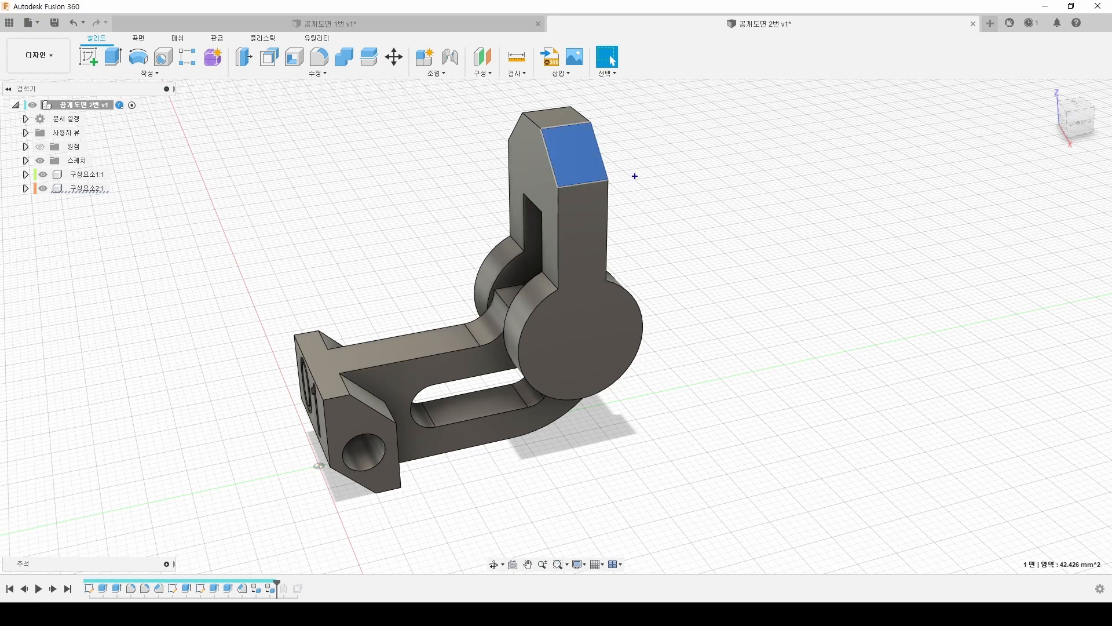
mouse_move(614, 189)
mouse_down()
mouse_move(749, 236)
mouse_move(763, 258)
mouse_move(787, 250)
mouse_up()
key(Escape)
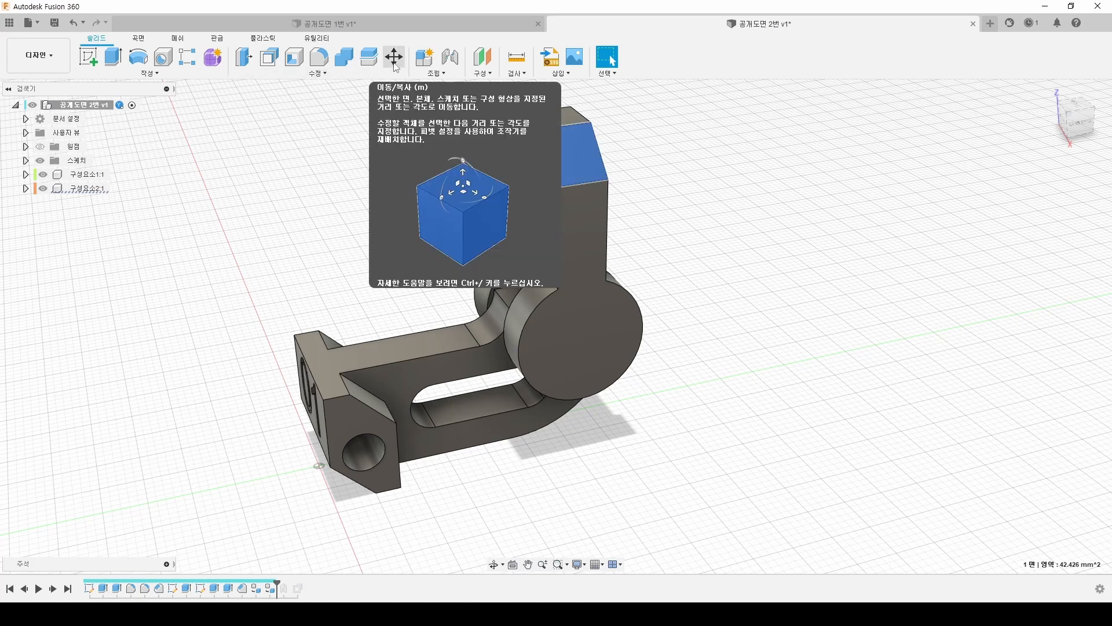
click(409, 157)
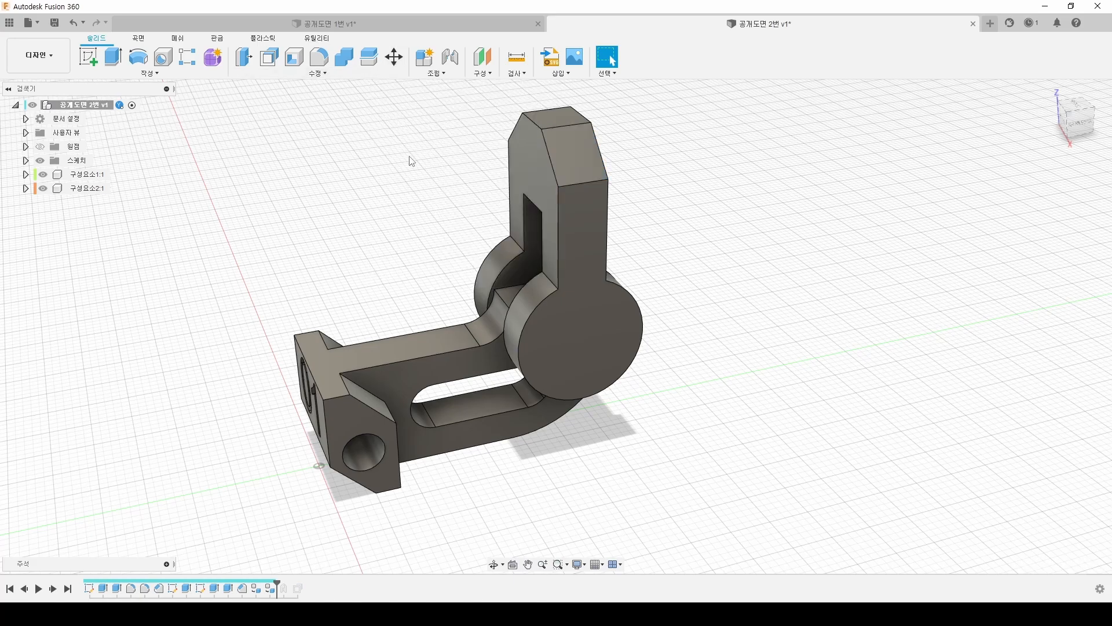
click(389, 66)
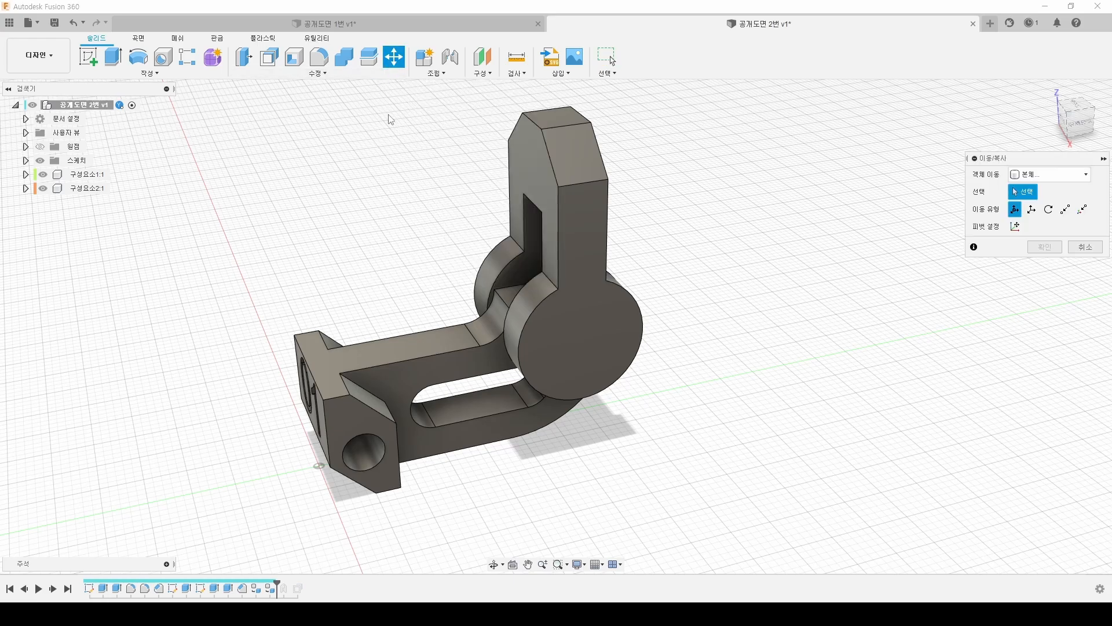
click(538, 245)
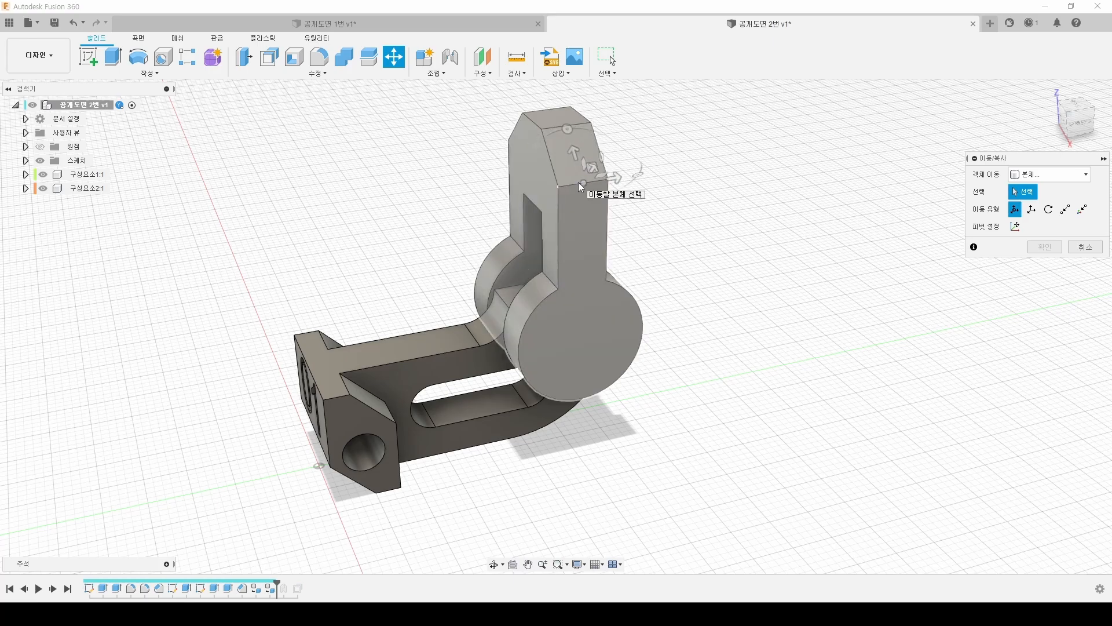
key(Escape)
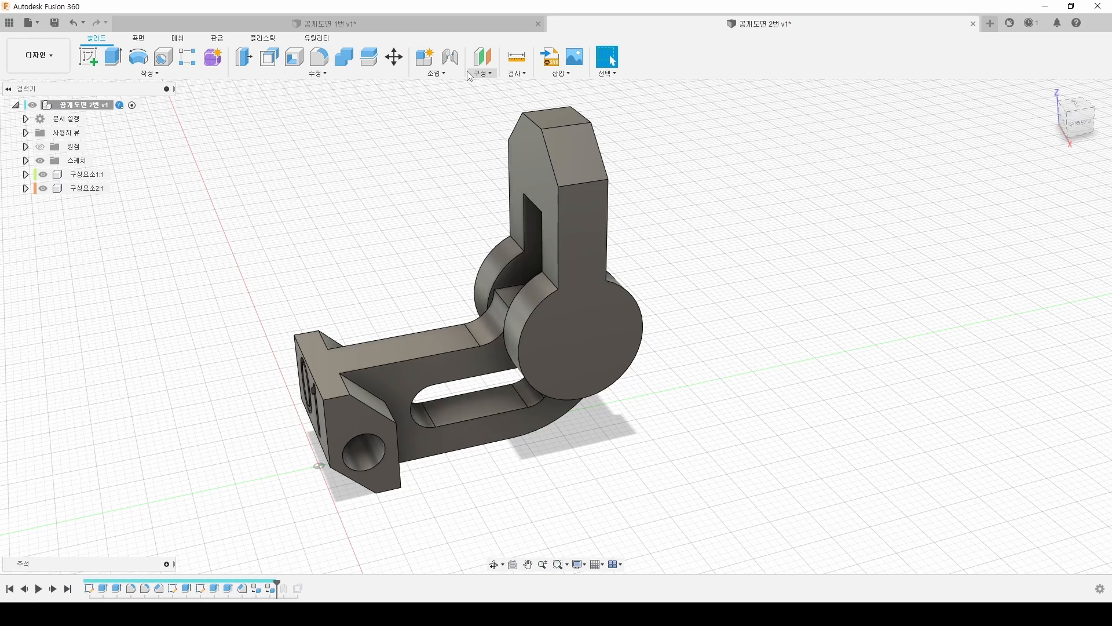
- Advance the timeline past the joint and swing the upright component about 75 degrees around its revolute joint
click(53, 588)
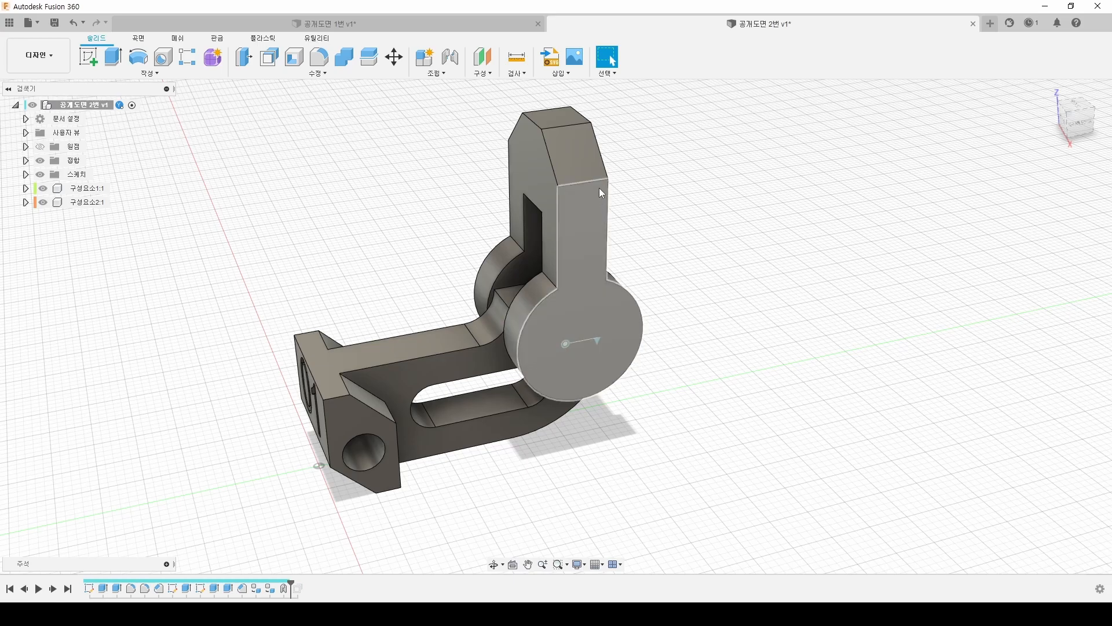
mouse_move(624, 183)
mouse_down()
mouse_move(642, 185)
mouse_move(728, 265)
mouse_move(748, 263)
mouse_up()
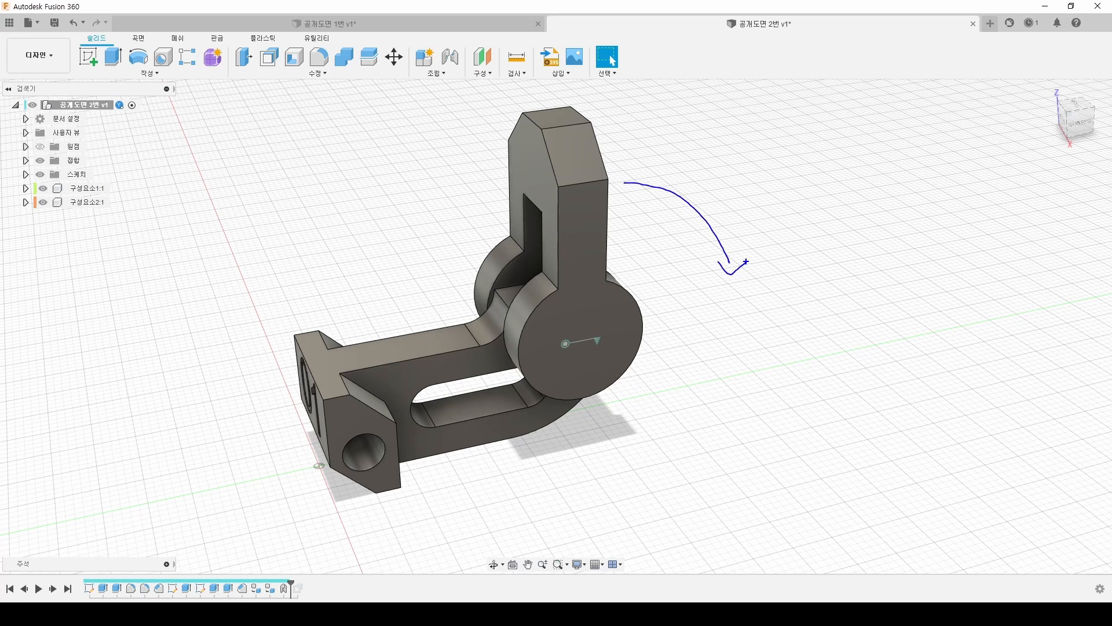
key(Escape)
double_click(596, 341)
drag(621, 336, 578, 399)
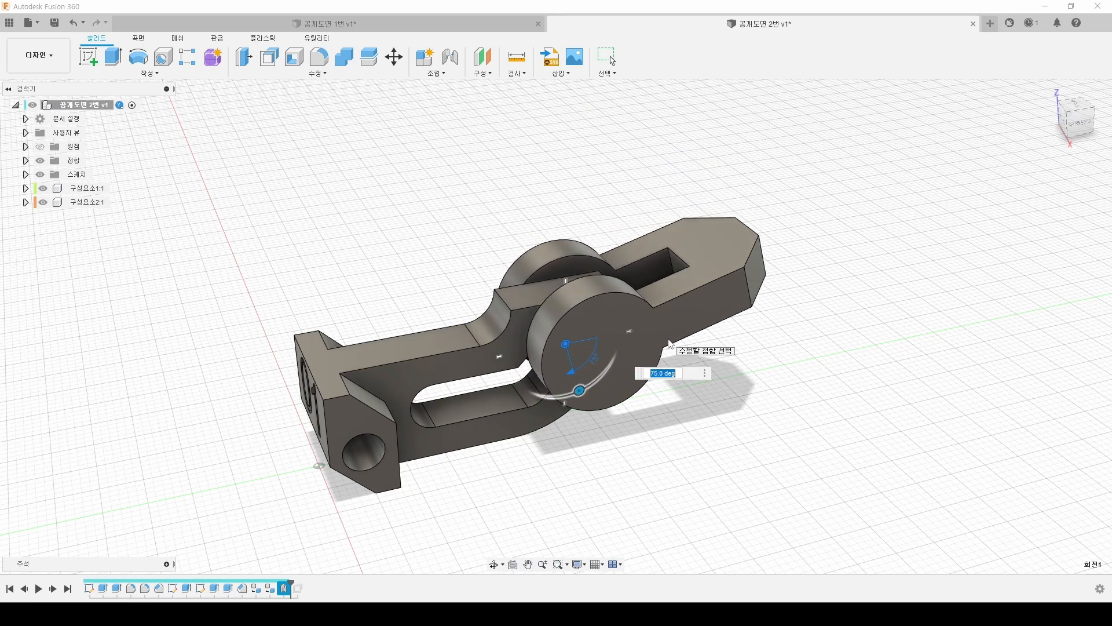
- In the 공개도면 1번 assembly, test the slider joint by moving the block about -1.3 mm along the slot, without keeping the move
click(468, 26)
shift+middle_drag(448, 303, 348, 320)
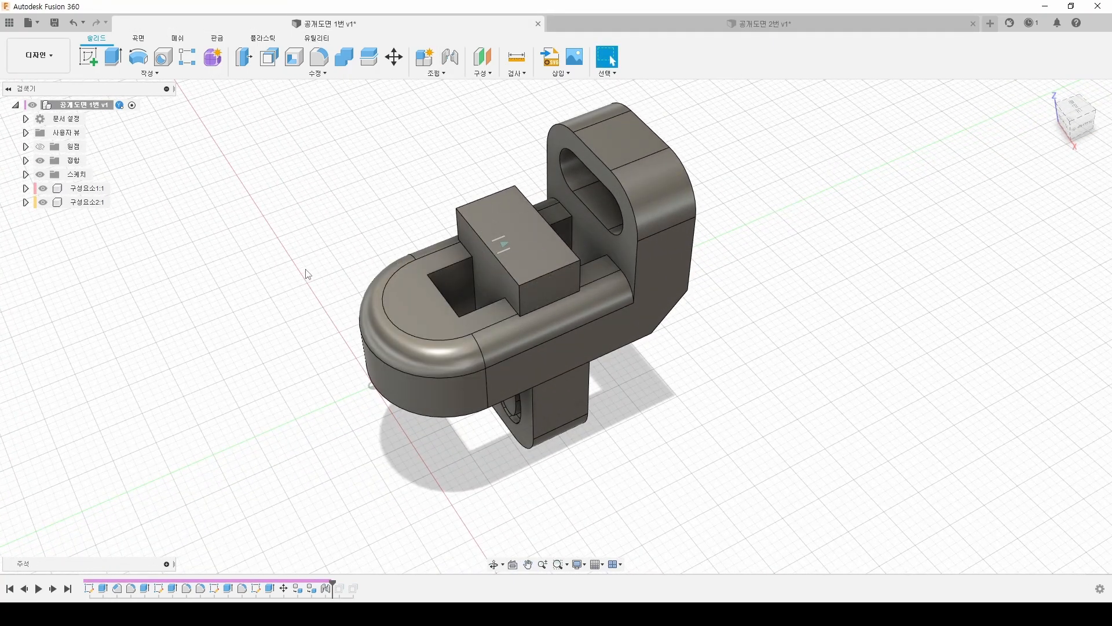
double_click(505, 245)
drag(511, 243, 499, 268)
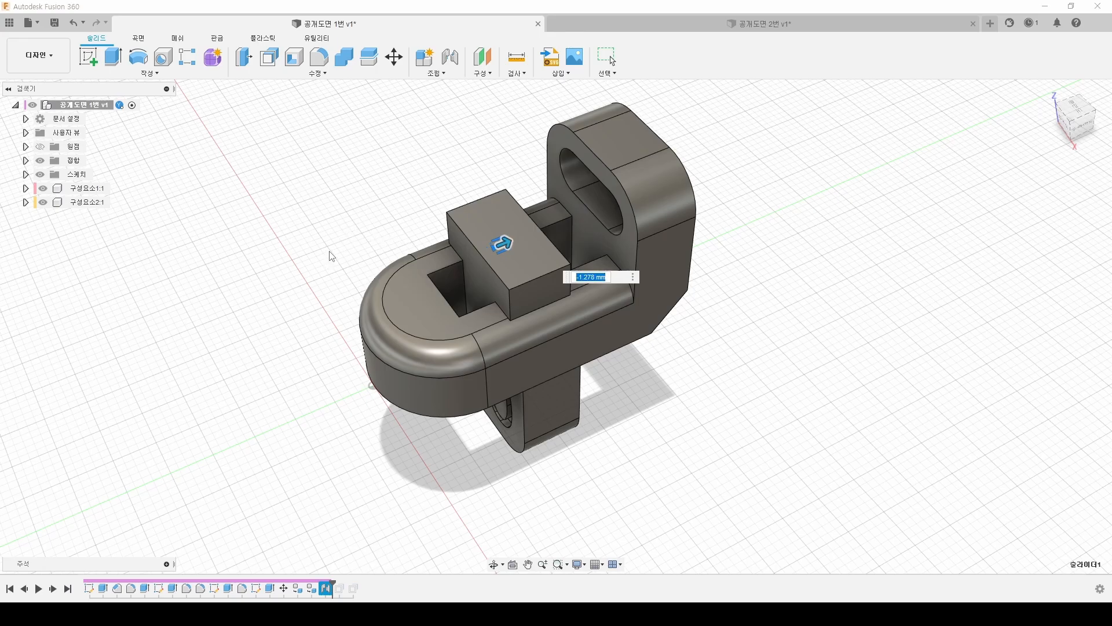
key(Escape)
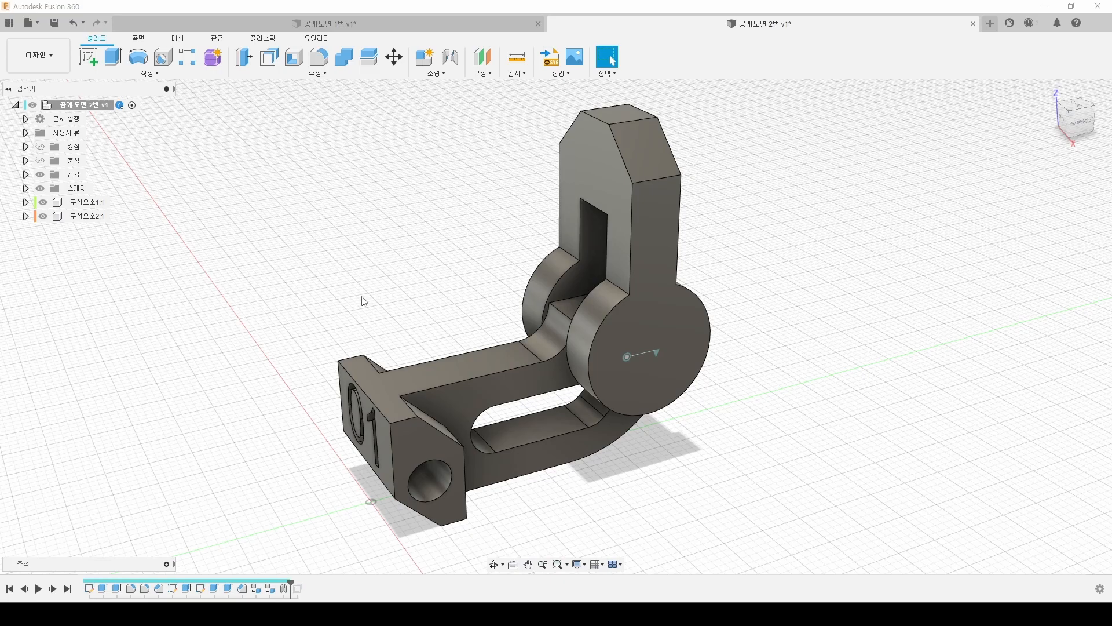
- In the 공개도면 2번 assembly, show the section analysis and inspect the cross-section of the pin in its slot
middle_drag(475, 340, 444, 342)
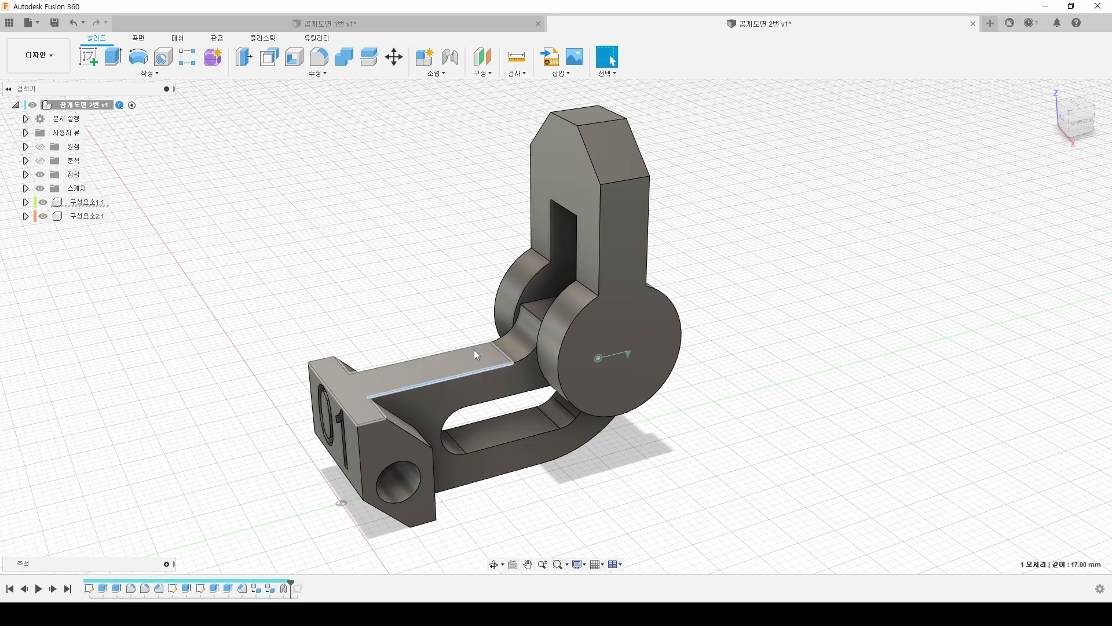
click(590, 187)
click(345, 323)
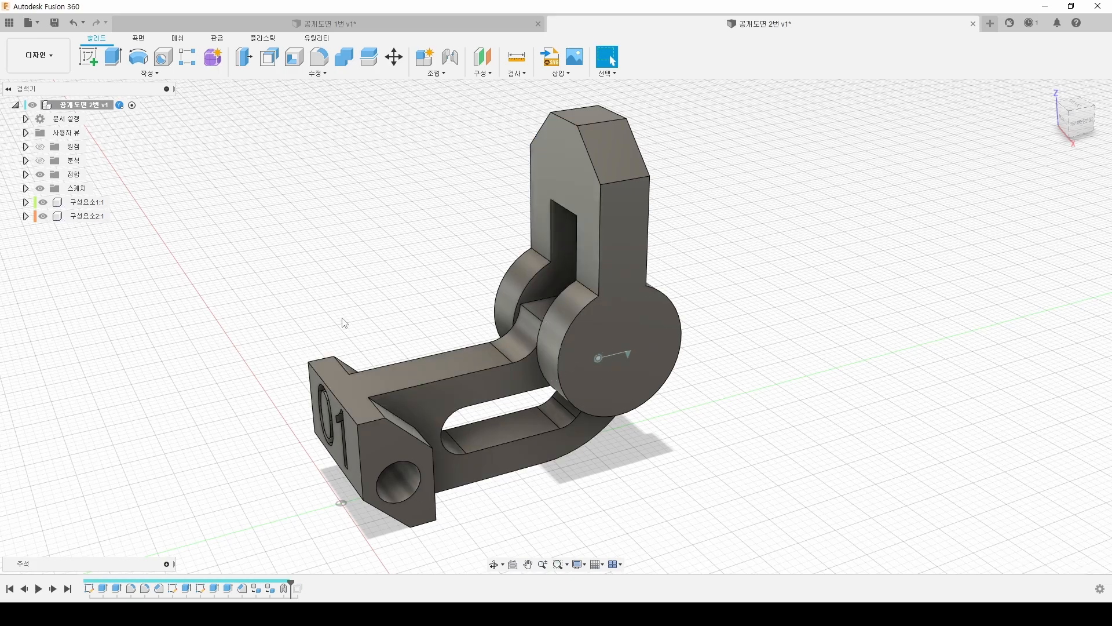
click(40, 161)
shift+middle_drag(720, 450, 640, 442)
scroll(603, 447, up, 6)
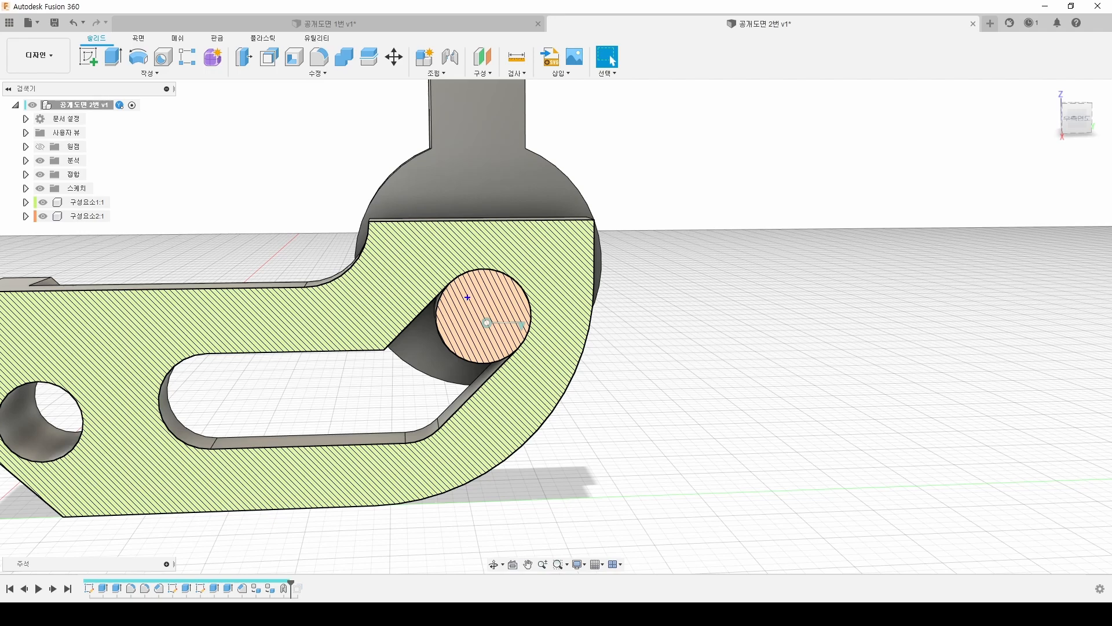
mouse_move(427, 265)
mouse_down()
mouse_move(430, 274)
mouse_move(441, 261)
mouse_up()
drag(476, 295, 483, 314)
mouse_move(451, 307)
mouse_down()
mouse_move(455, 346)
mouse_move(469, 264)
mouse_move(540, 294)
mouse_move(511, 360)
mouse_up()
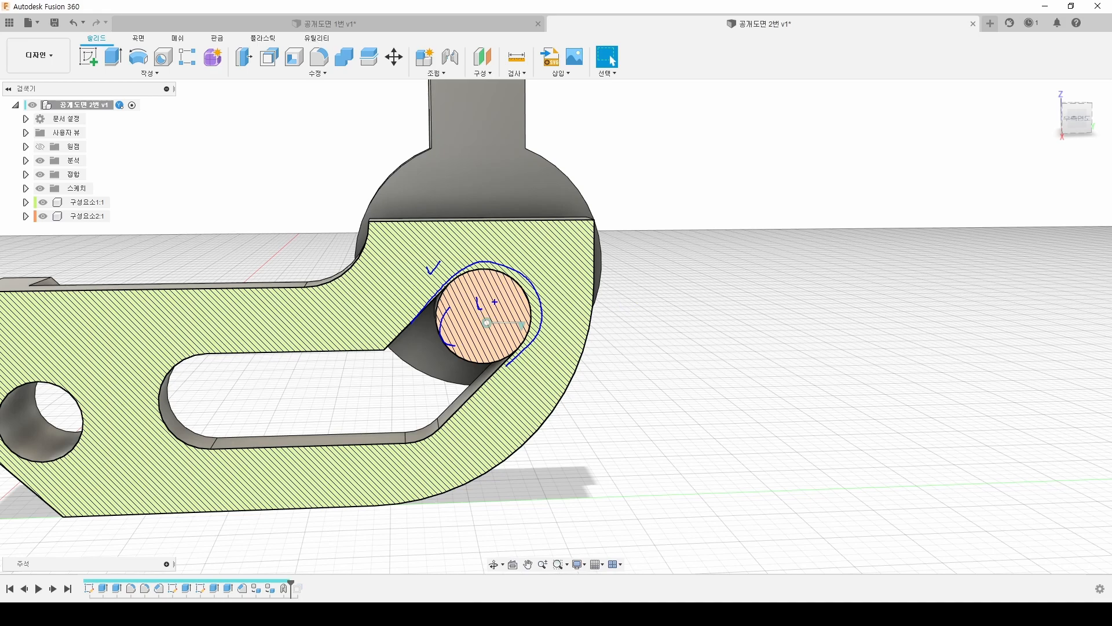
mouse_move(477, 293)
mouse_down()
mouse_move(484, 306)
mouse_move(500, 293)
mouse_up()
mouse_move(449, 287)
mouse_down()
mouse_move(492, 271)
mouse_move(523, 293)
mouse_move(528, 329)
mouse_up()
key(Escape)
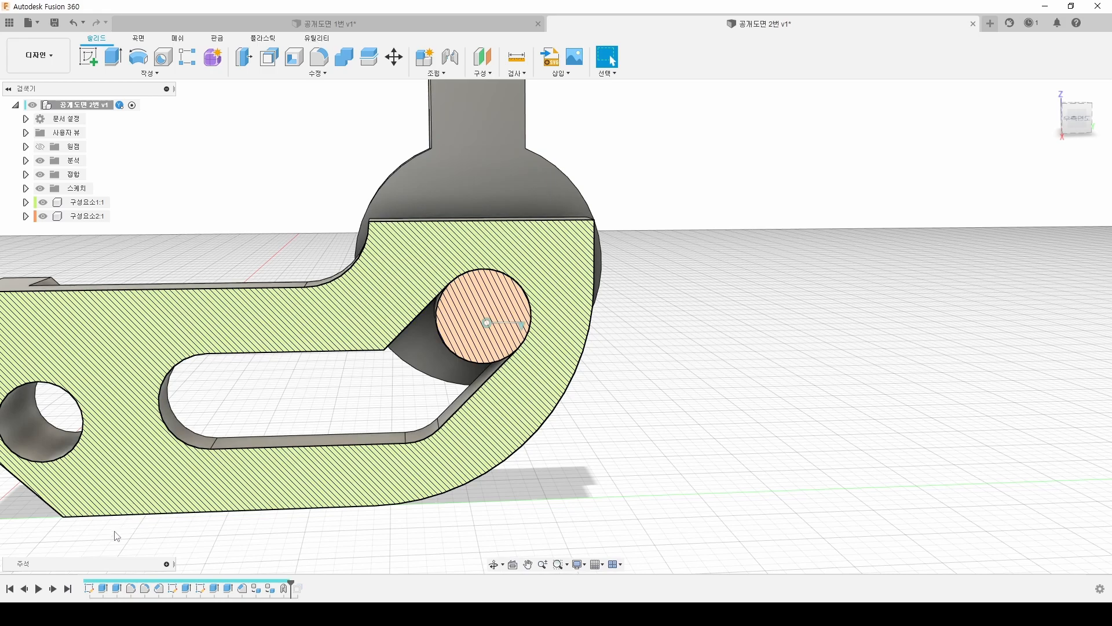
- Move the timeline to its end to include the last feature and inspect the gap around the sectioned pin
click(67, 589)
scroll(482, 280, up, 4)
shift+middle_drag(751, 430, 747, 420)
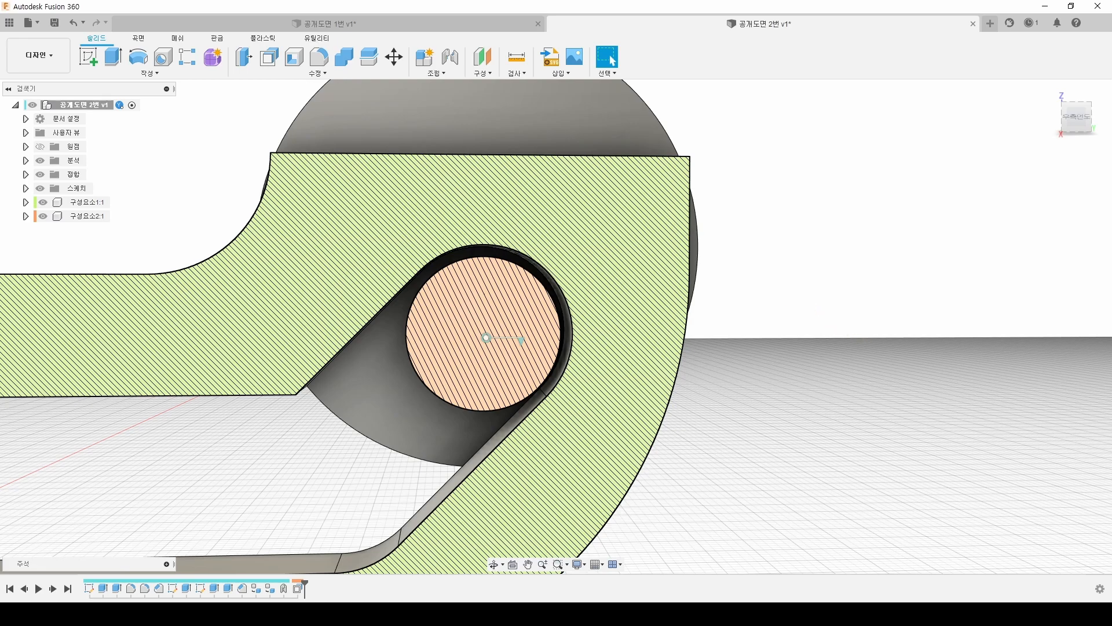
mouse_move(504, 266)
mouse_down()
mouse_move(496, 283)
mouse_move(507, 277)
mouse_up()
drag(439, 391, 454, 382)
drag(543, 264, 559, 253)
drag(454, 311, 474, 311)
mouse_move(580, 233)
mouse_down()
mouse_move(578, 260)
mouse_move(588, 247)
mouse_up()
key(Escape)
- Measure the minimum distance between the disc's inner face and the adjacent side face of the arm
shift+middle_drag(672, 302, 781, 391)
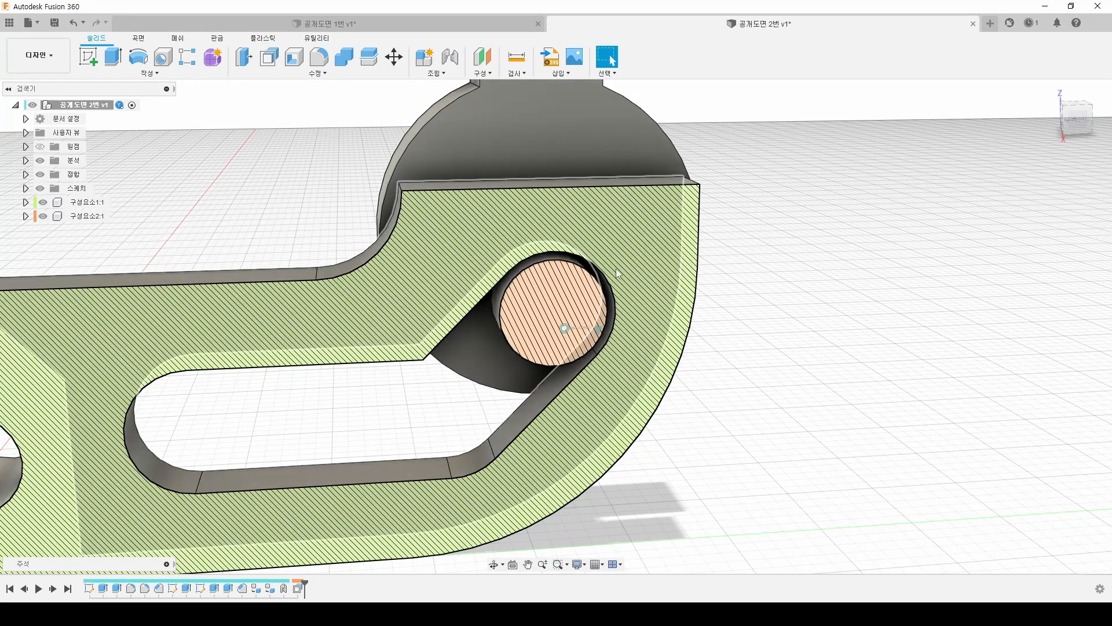
shift+middle_drag(503, 371, 493, 244)
ctrl+click(492, 245)
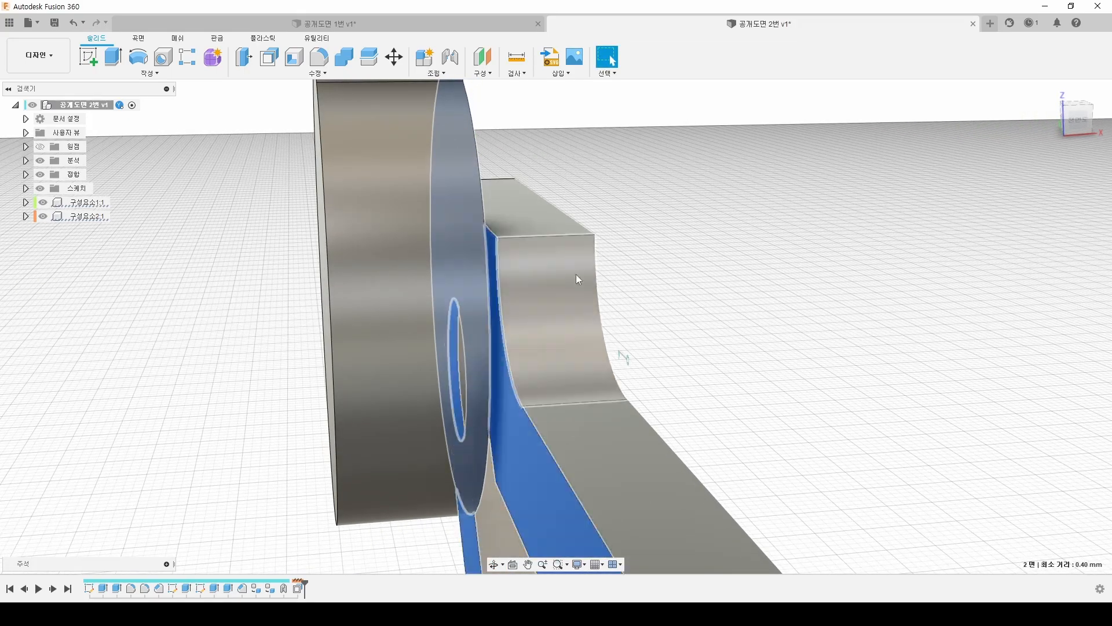
click(734, 298)
- Examine the clearance around the sectioned pin and check the radius of the slot's rounded end
mouse_move(713, 310)
shift+middle_down()
mouse_move(672, 330)
mouse_move(634, 323)
mouse_move(736, 332)
mouse_move(515, 295)
shift+middle_up()
scroll(672, 330, down, 3)
middle_drag(617, 285, 449, 328)
scroll(450, 296, up, 3)
mouse_move(794, 316)
shift+middle_down()
mouse_move(765, 324)
mouse_move(764, 339)
mouse_move(808, 334)
shift+middle_up()
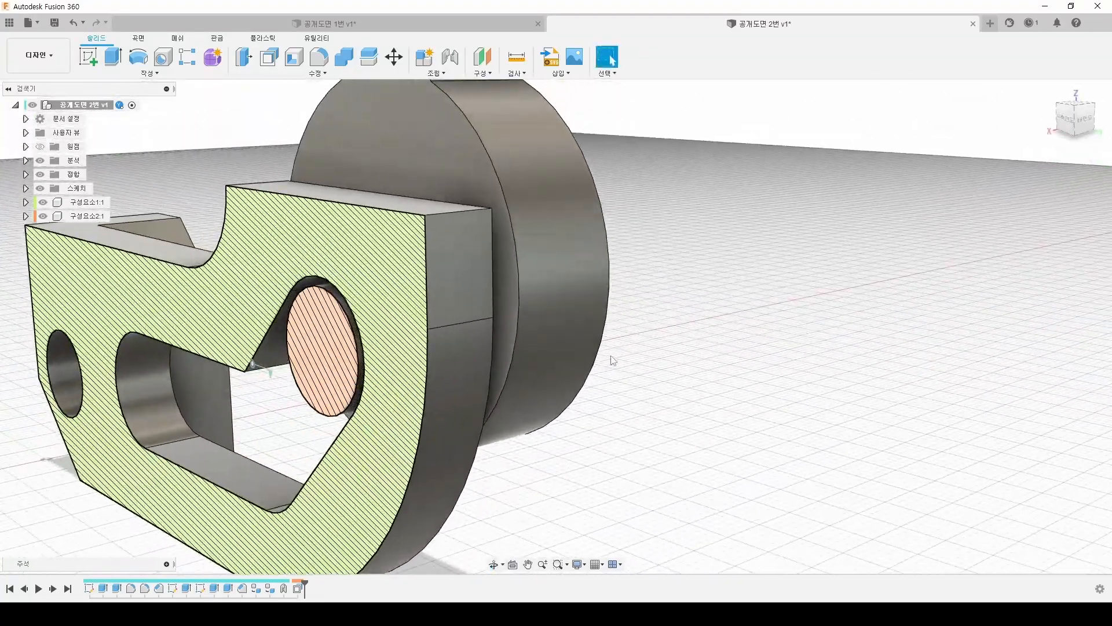
shift+middle_drag(611, 360, 702, 357)
scroll(779, 407, down, 2)
mouse_move(782, 408)
middle_down()
mouse_move(633, 288)
mouse_move(672, 294)
mouse_move(550, 281)
middle_up()
click(401, 204)
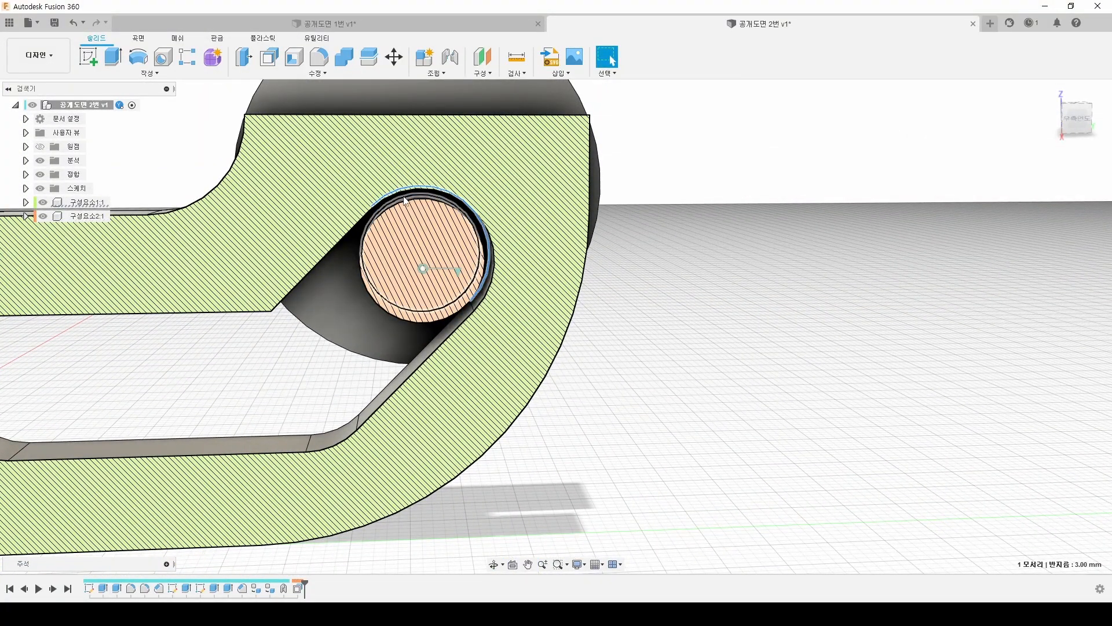
click(714, 351)
mouse_move(482, 338)
middle_down()
mouse_move(510, 303)
mouse_move(797, 429)
middle_up()
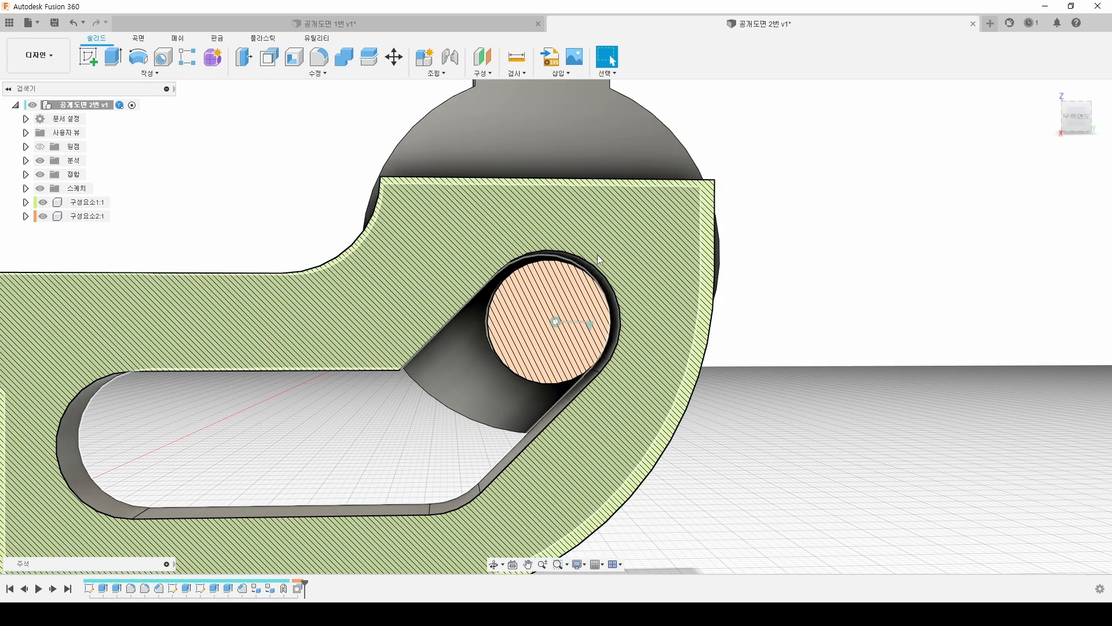
middle_drag(804, 330, 672, 341)
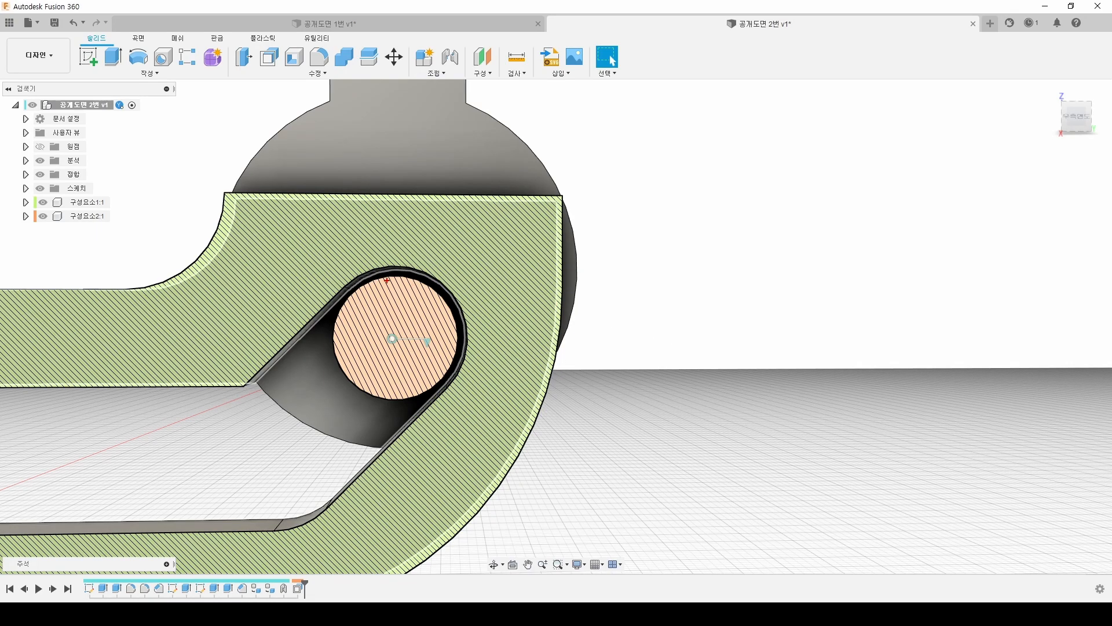
mouse_move(363, 287)
mouse_down()
mouse_move(343, 329)
mouse_move(380, 387)
mouse_move(445, 355)
mouse_move(426, 281)
mouse_move(394, 275)
mouse_move(399, 297)
mouse_move(407, 284)
mouse_up()
drag(369, 318, 404, 322)
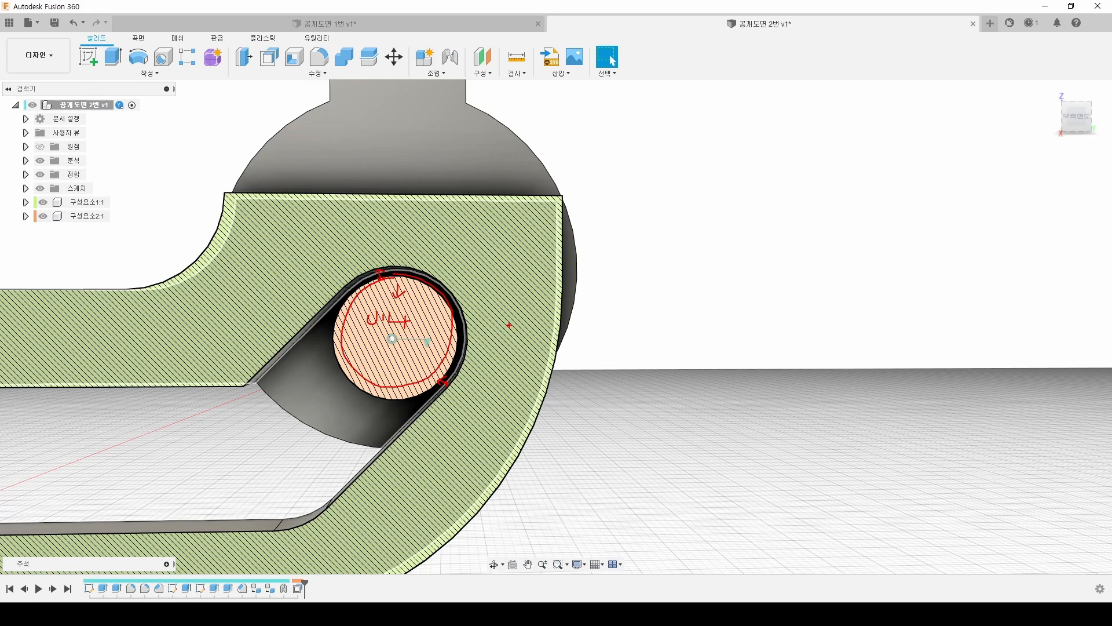
key(Escape)
mouse_move(660, 321)
shift+middle_down()
mouse_move(688, 330)
mouse_move(671, 360)
mouse_move(620, 317)
shift+middle_up()
scroll(698, 332, down, 3)
mouse_move(691, 355)
middle_down()
mouse_move(636, 361)
mouse_move(665, 350)
mouse_move(690, 363)
mouse_move(697, 340)
mouse_move(736, 371)
mouse_move(777, 377)
mouse_move(670, 356)
mouse_move(707, 342)
middle_up()
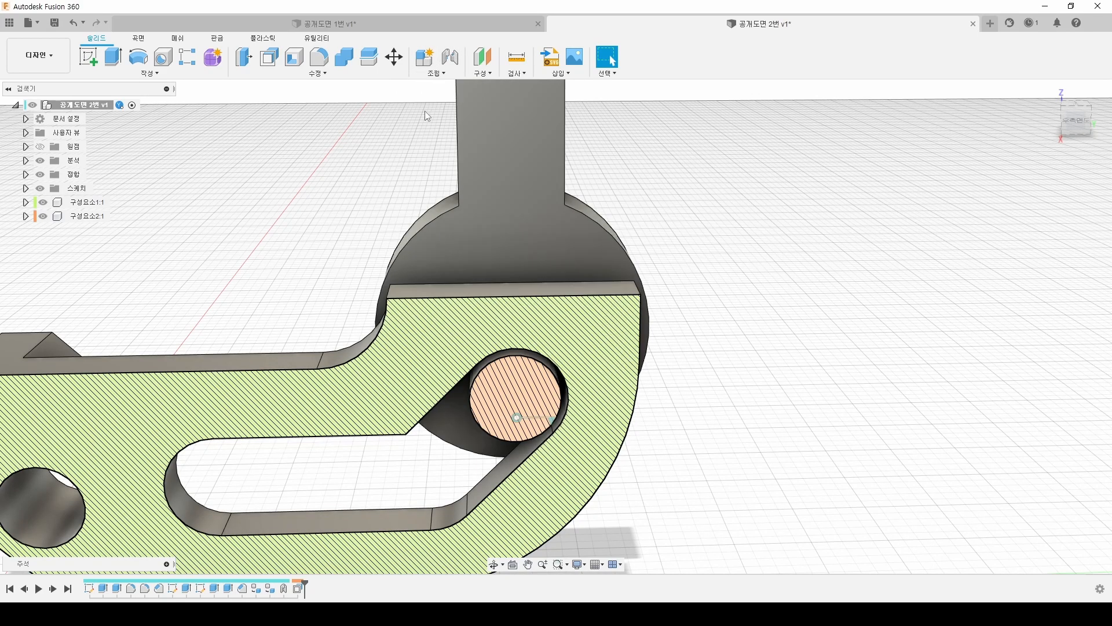
middle_drag(363, 241, 423, 277)
scroll(363, 236, down, 2)
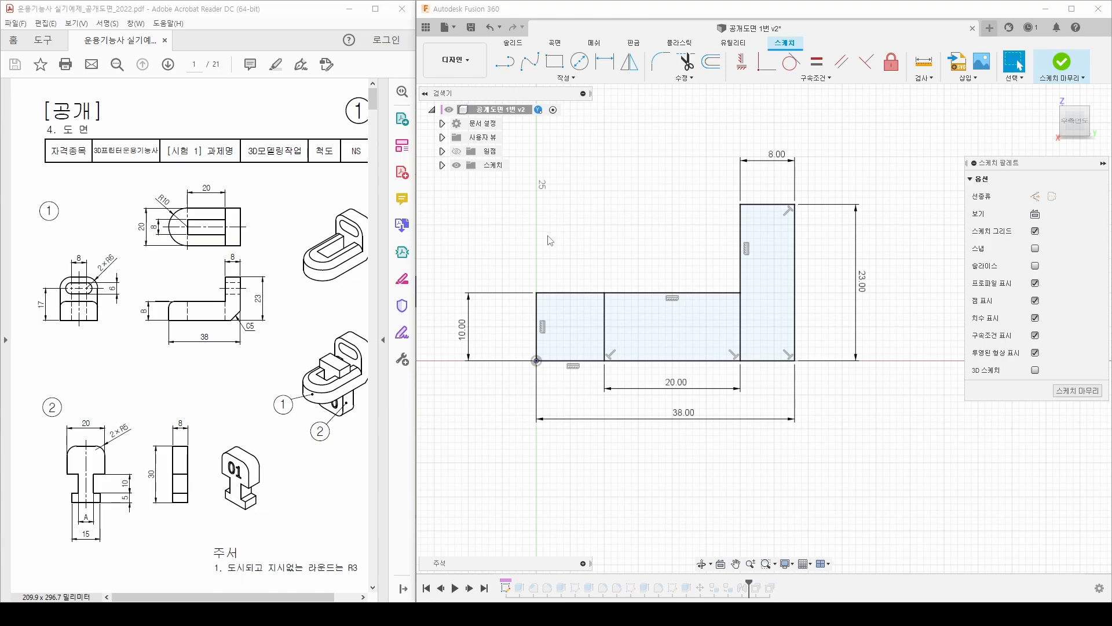
- Compare the dimensions in the 공개도면 1번 side-profile sketch with those on the PDF drawing of parts 1 and 2
mouse_move(542, 251)
middle_down()
mouse_move(576, 236)
mouse_move(563, 250)
mouse_move(569, 244)
mouse_move(576, 264)
middle_up()
scroll(562, 250, down, 1)
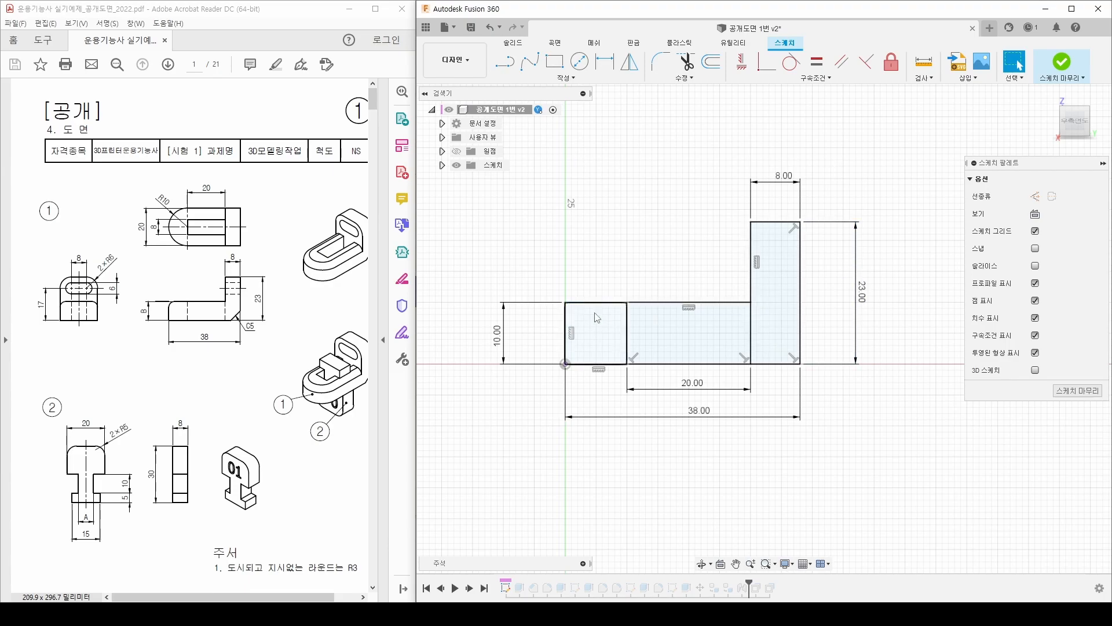
middle_drag(569, 290, 590, 284)
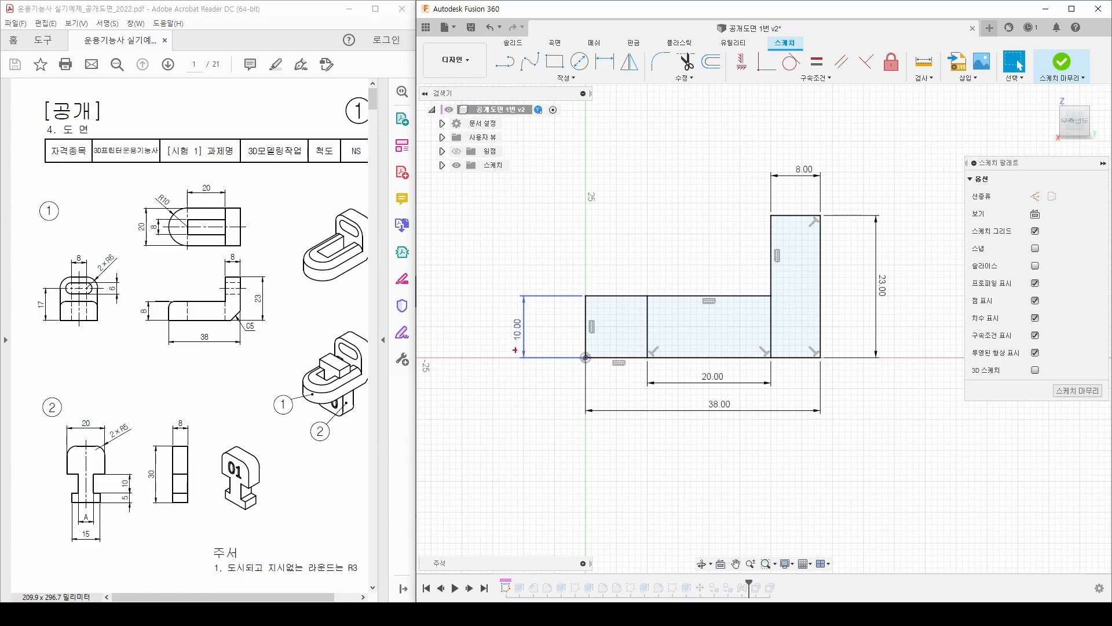
mouse_move(734, 415)
mouse_down()
mouse_move(712, 420)
mouse_move(702, 397)
mouse_move(745, 398)
mouse_move(738, 419)
mouse_up()
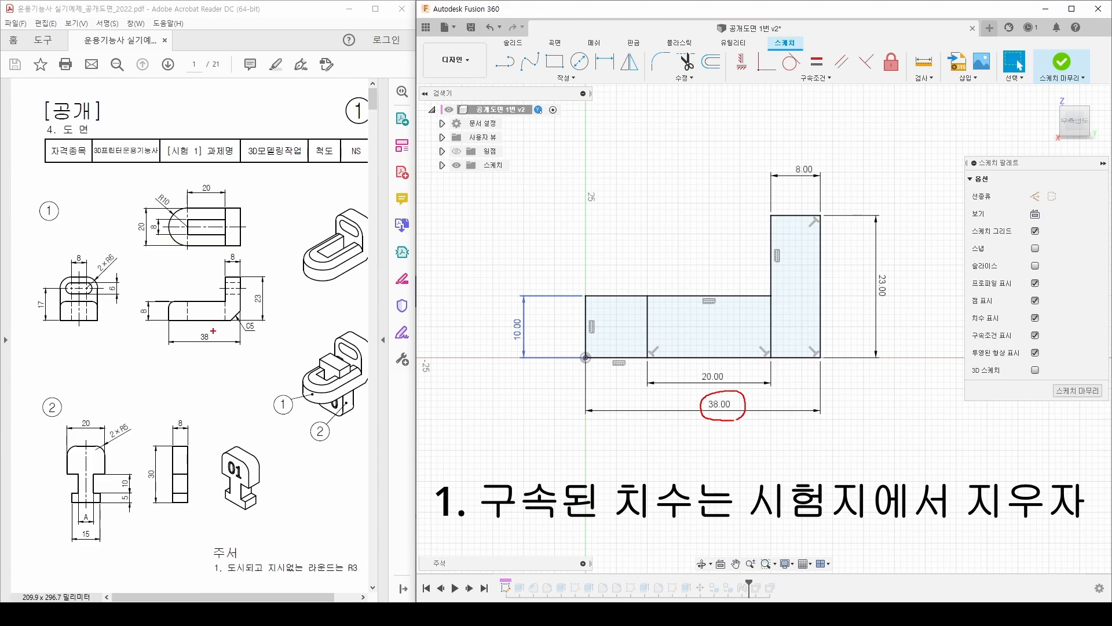
drag(212, 330, 196, 342)
mouse_move(873, 301)
mouse_down()
mouse_move(870, 292)
mouse_move(876, 317)
mouse_up()
drag(266, 292, 256, 305)
mouse_move(817, 181)
mouse_down()
mouse_move(783, 155)
mouse_move(815, 165)
mouse_up()
drag(222, 263, 239, 253)
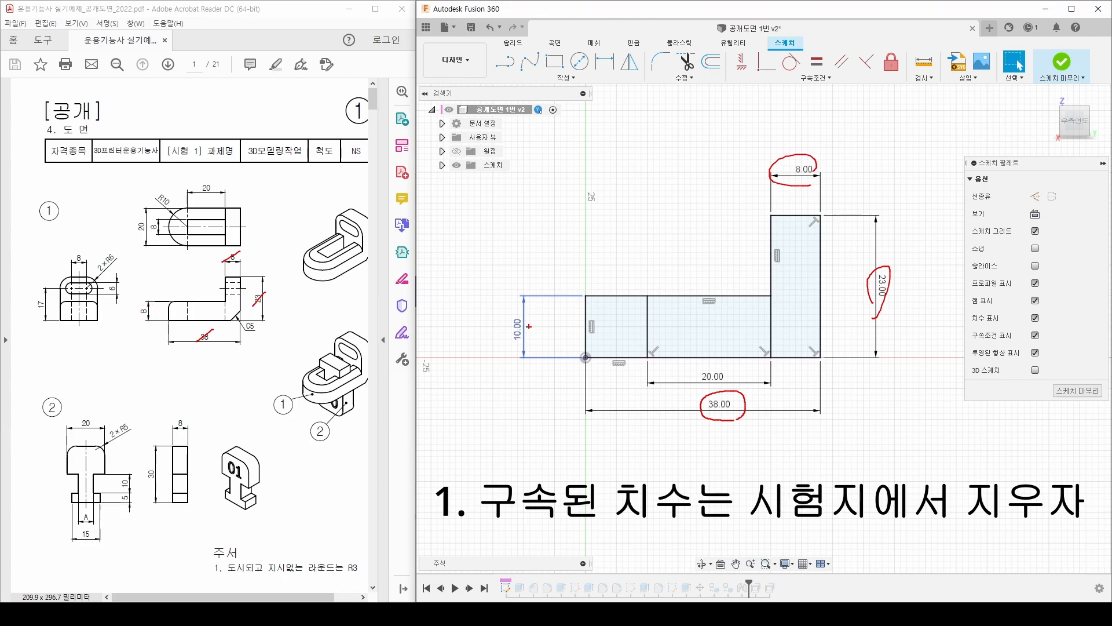
mouse_move(149, 304)
mouse_down()
mouse_move(150, 319)
mouse_move(133, 319)
mouse_up()
mouse_move(153, 216)
mouse_down()
mouse_move(134, 236)
mouse_move(152, 233)
mouse_up()
drag(157, 455, 142, 488)
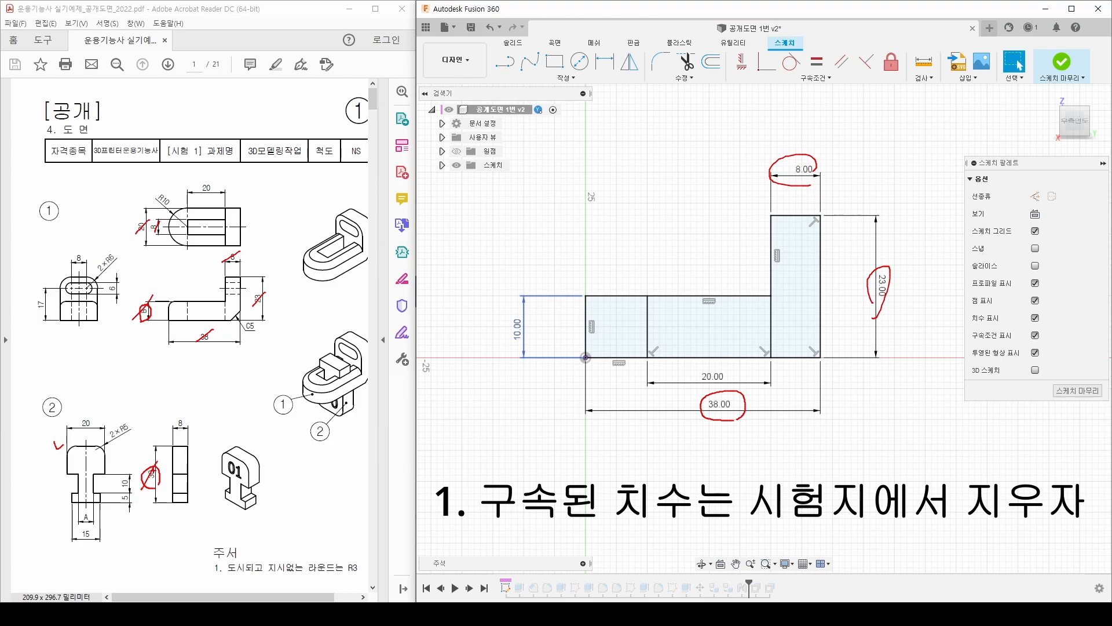
drag(131, 423, 108, 440)
key(Escape)
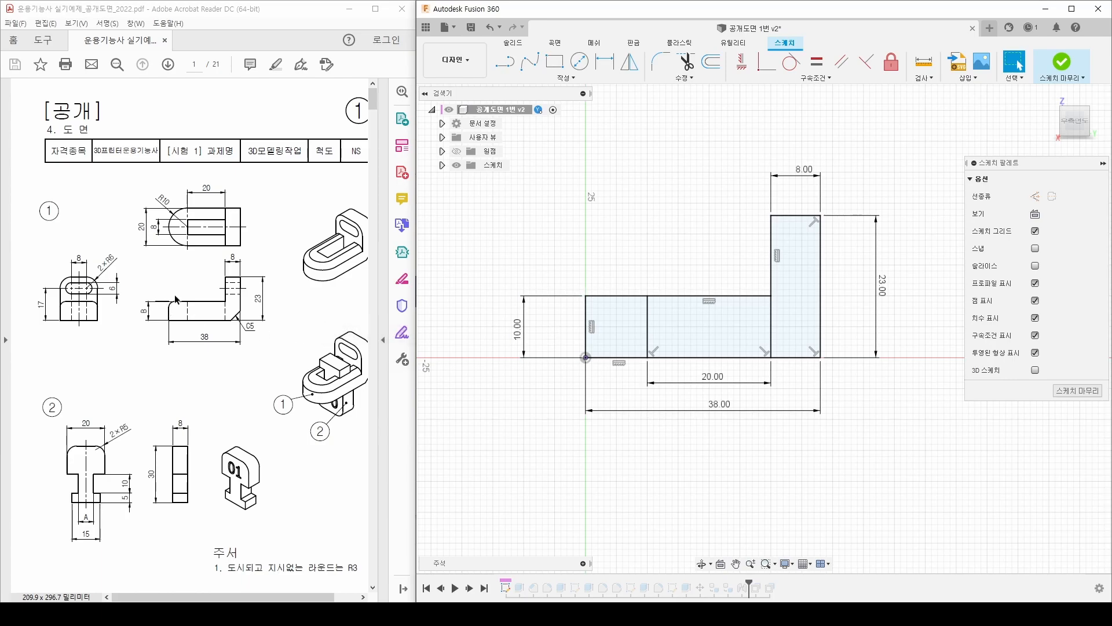
key(ctrl+2)
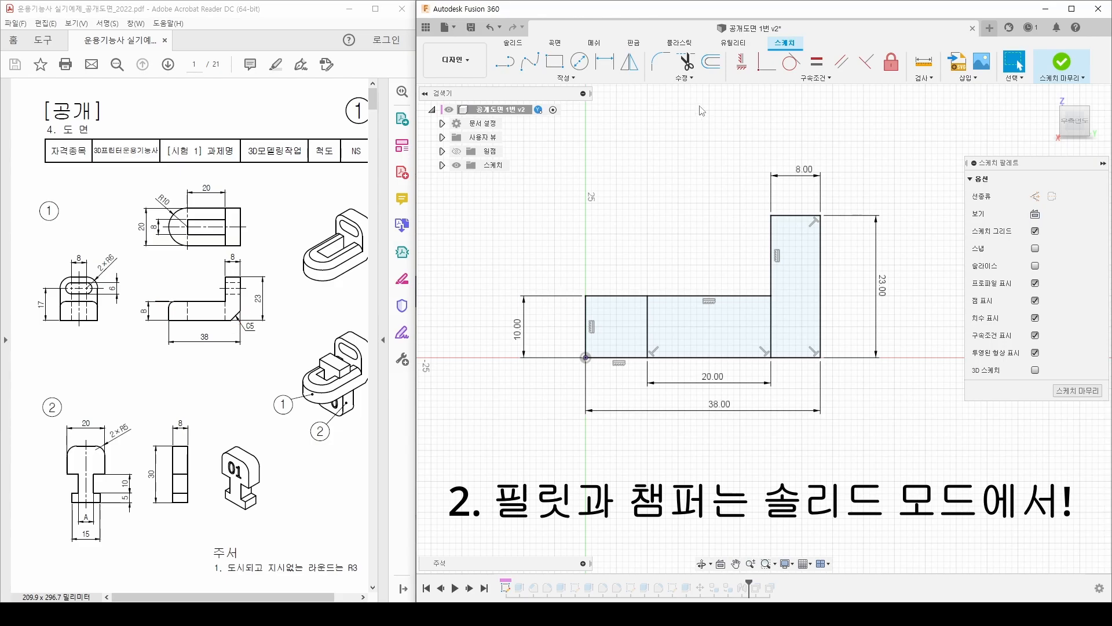
- Fillet the upper-left corner of the side-profile sketch with a radius of about 3.12 mm
click(687, 78)
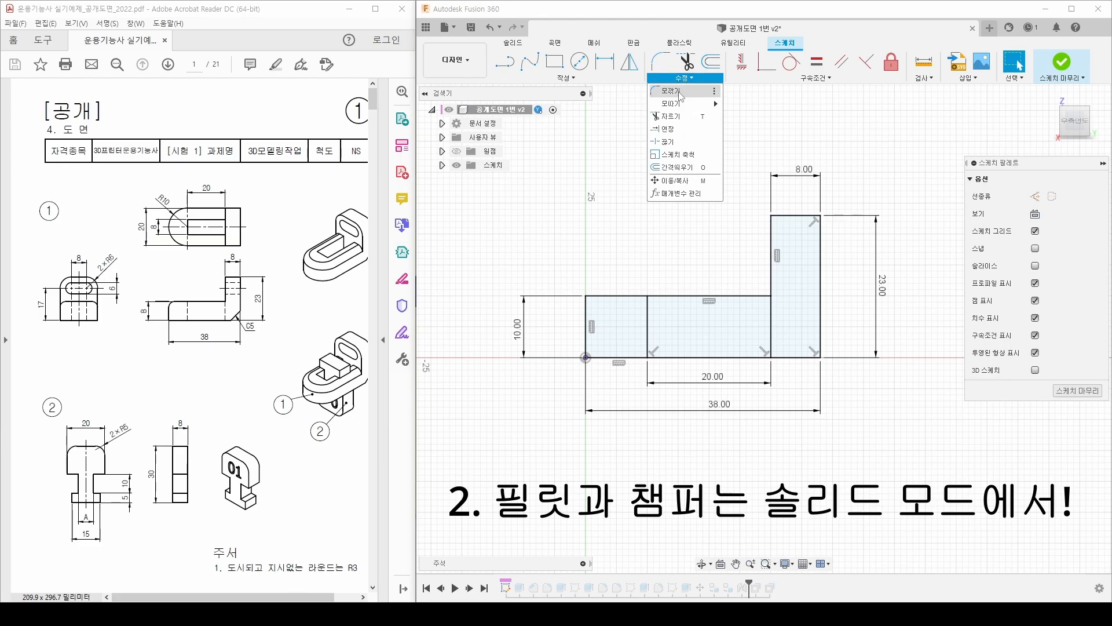
click(678, 95)
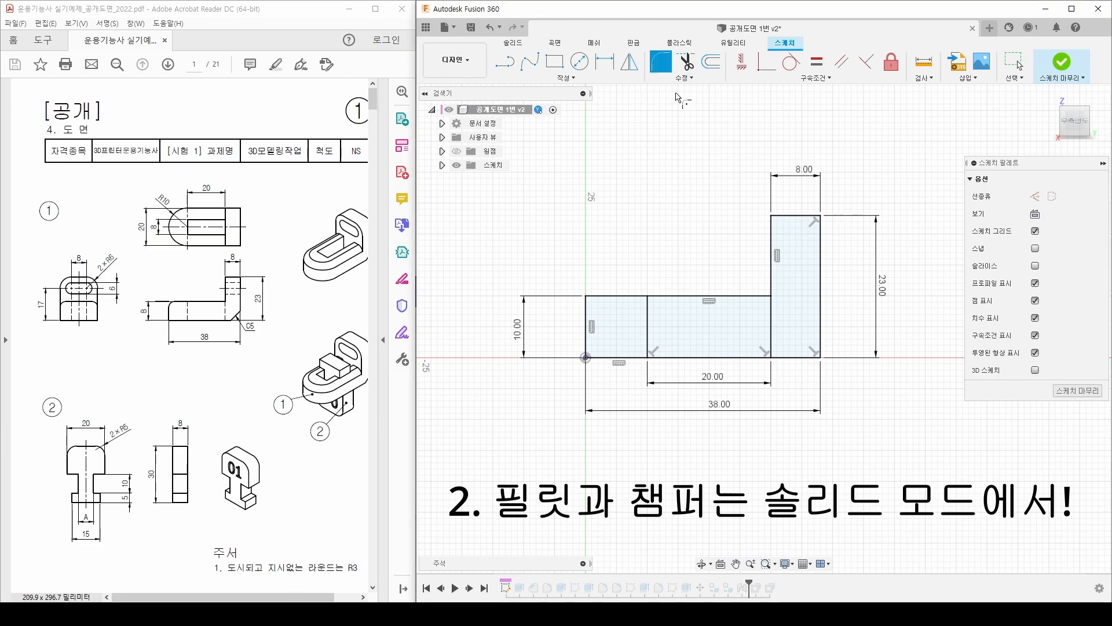
middle_drag(573, 321, 544, 318)
click(556, 309)
click(575, 294)
drag(559, 294, 565, 299)
key(Return)
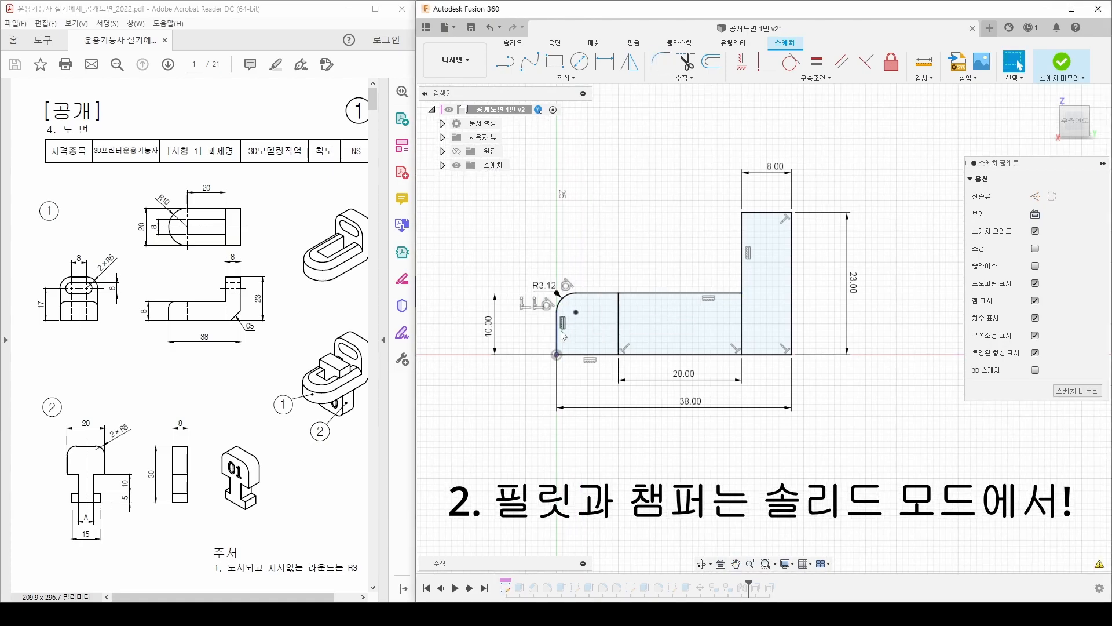
- Try an equal-distance chamfer on the sketch's lower-right corner, and undo it together with the corner fillet
click(672, 79)
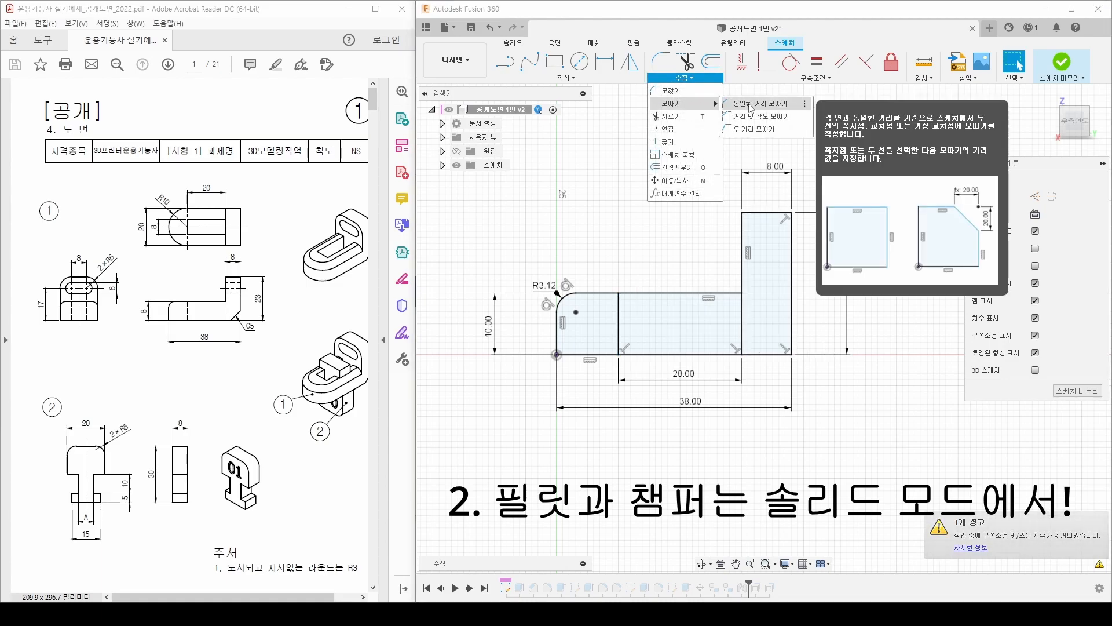
click(753, 103)
click(791, 354)
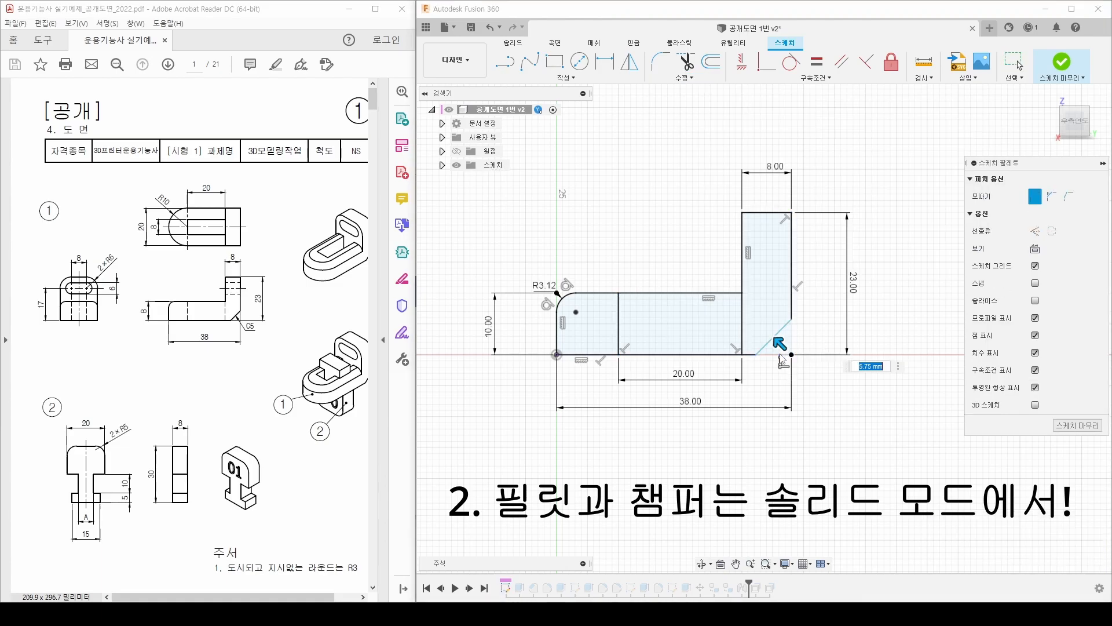
click(780, 345)
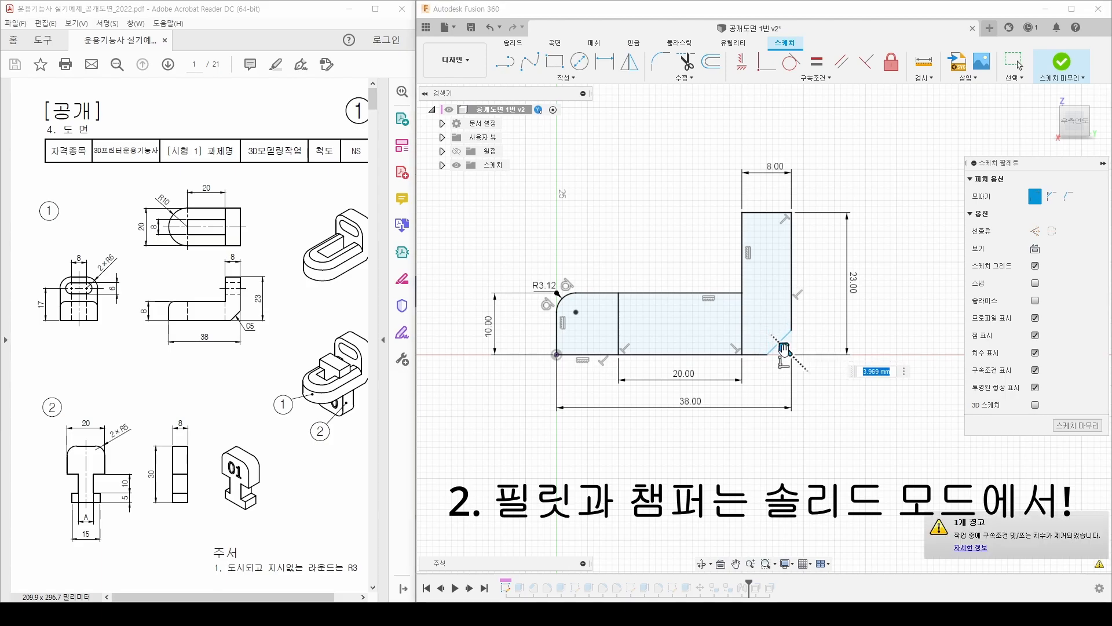
key(ctrl+z)
key(ctrl+z)
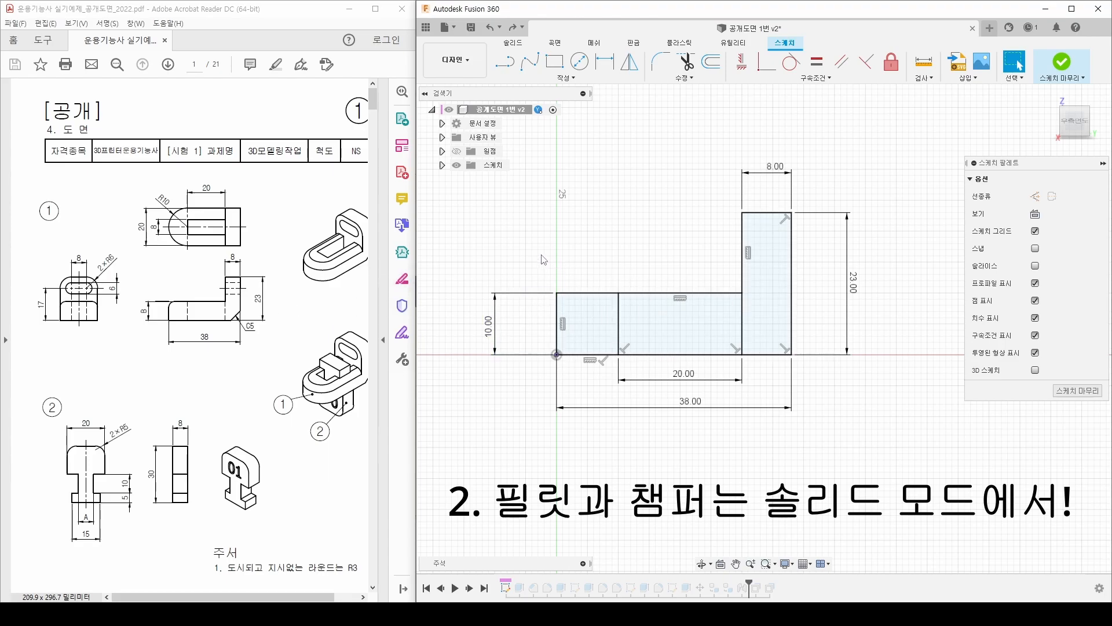
- Create a new design and start a sketch on the XY plane
click(989, 29)
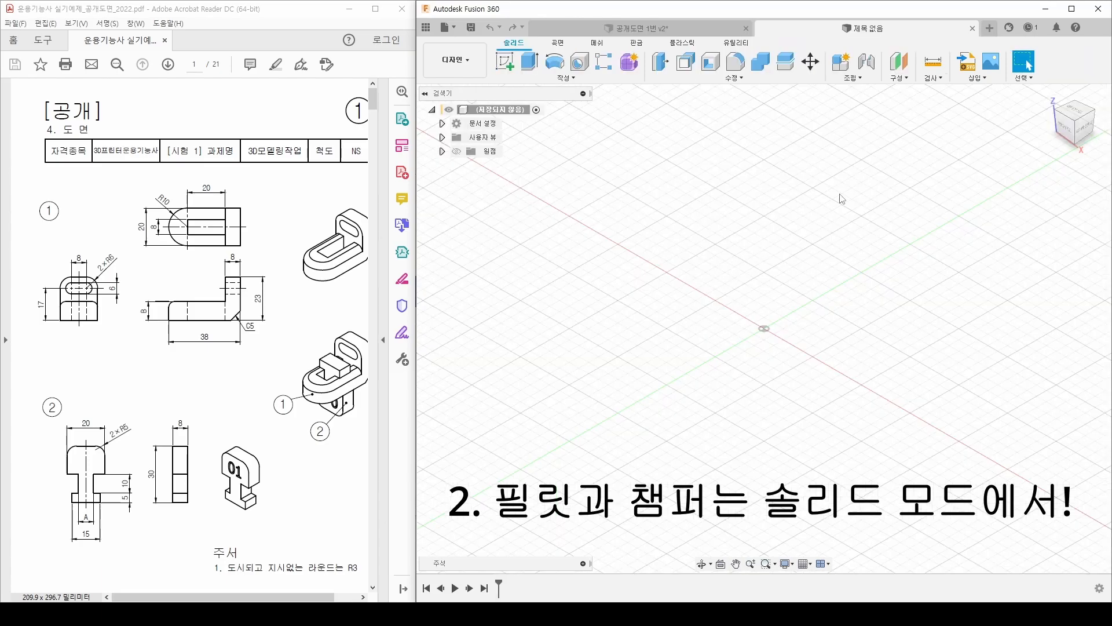
click(1101, 147)
click(1069, 183)
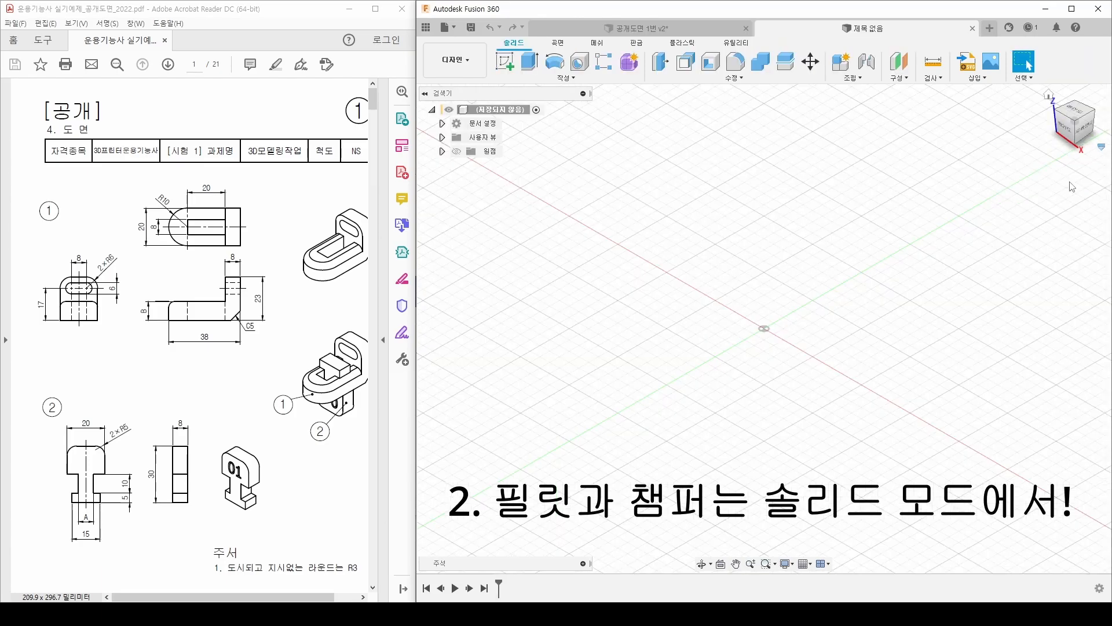
middle_drag(755, 261, 730, 253)
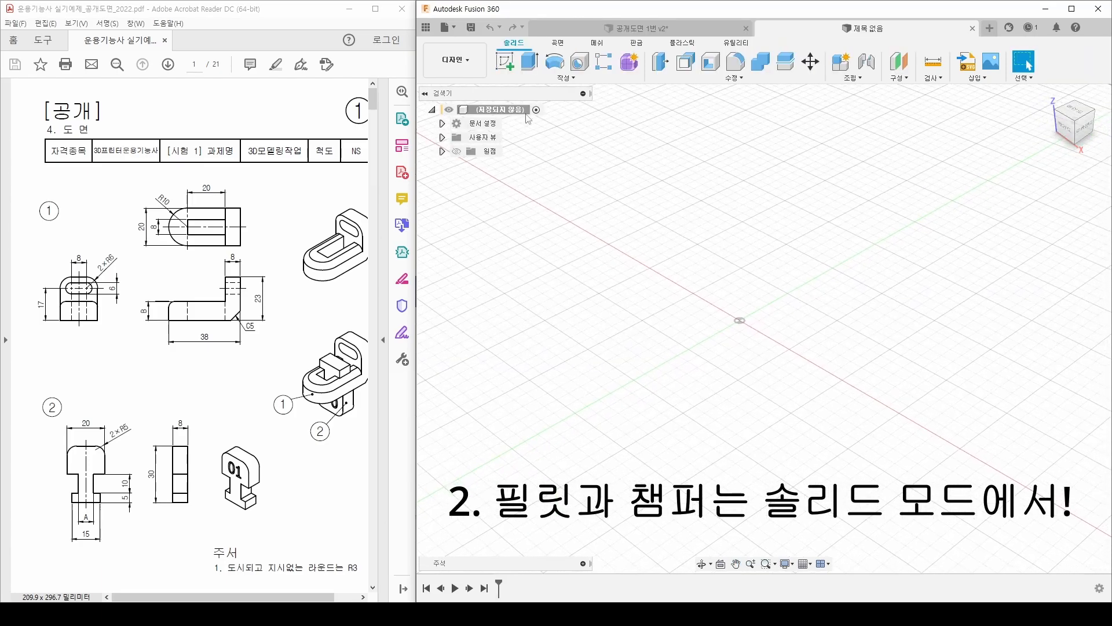
click(505, 70)
click(793, 315)
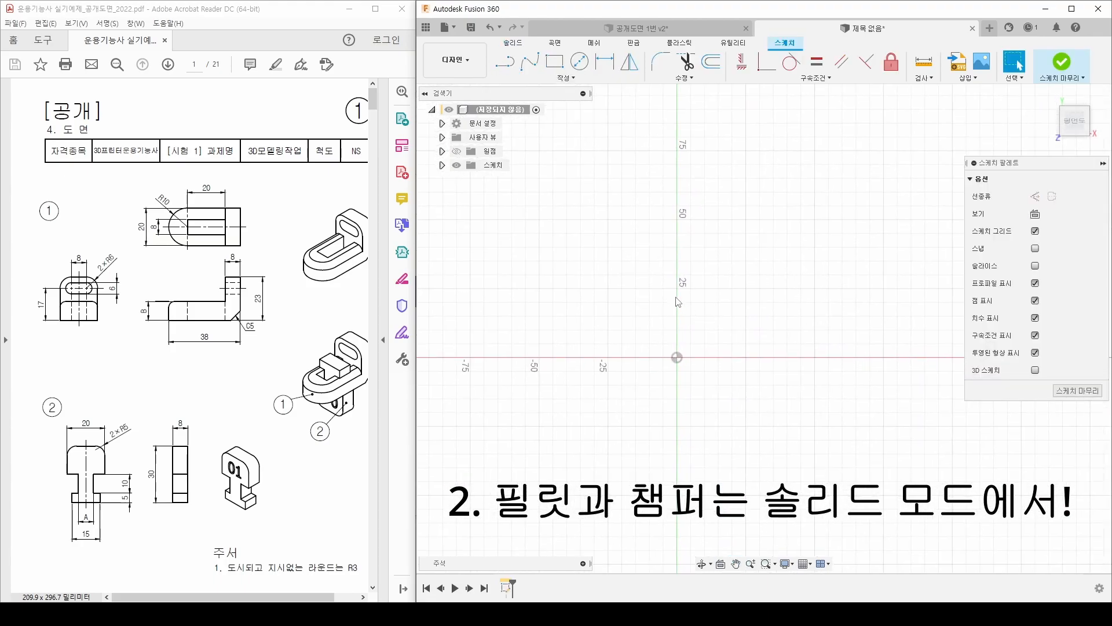
- Sketch a closed L-shaped line profile from the origin, about 19.5 mm high at the low left side and about 19 mm wide at the top
click(501, 64)
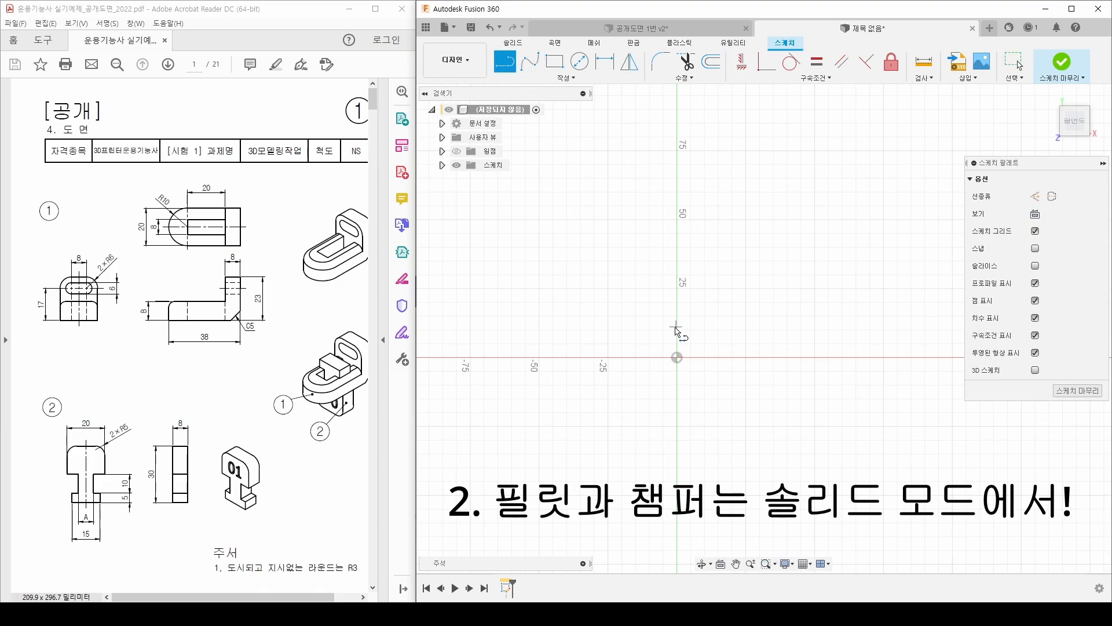
click(676, 358)
click(677, 303)
click(756, 304)
click(756, 254)
click(809, 253)
click(809, 358)
click(677, 357)
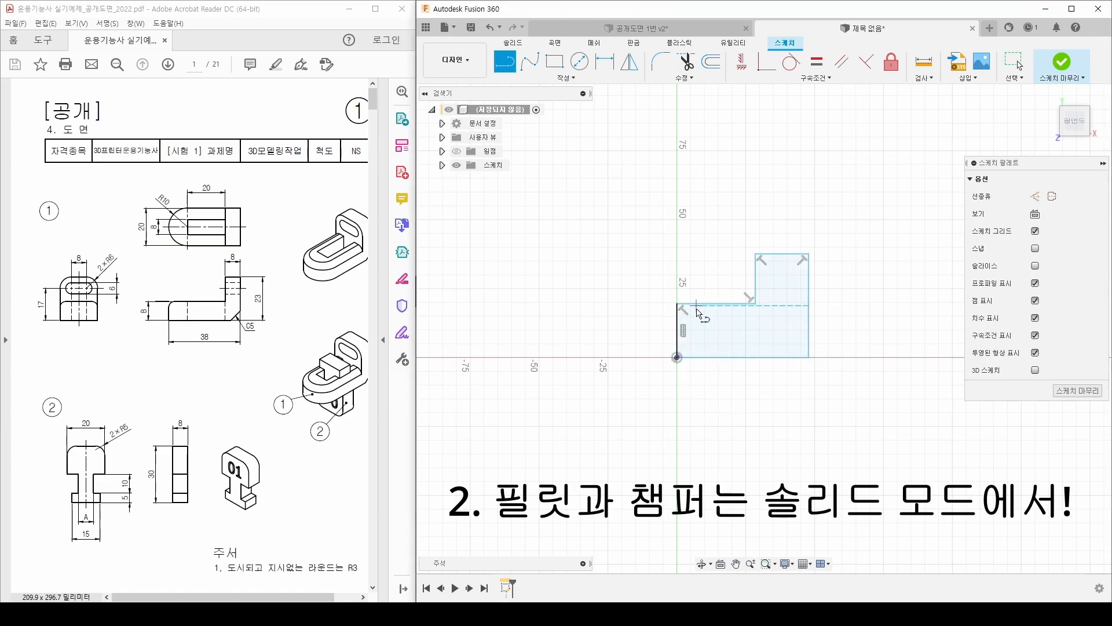
- Dimension the profile's left vertical edge to 20 mm
key(d)
click(677, 325)
click(633, 332)
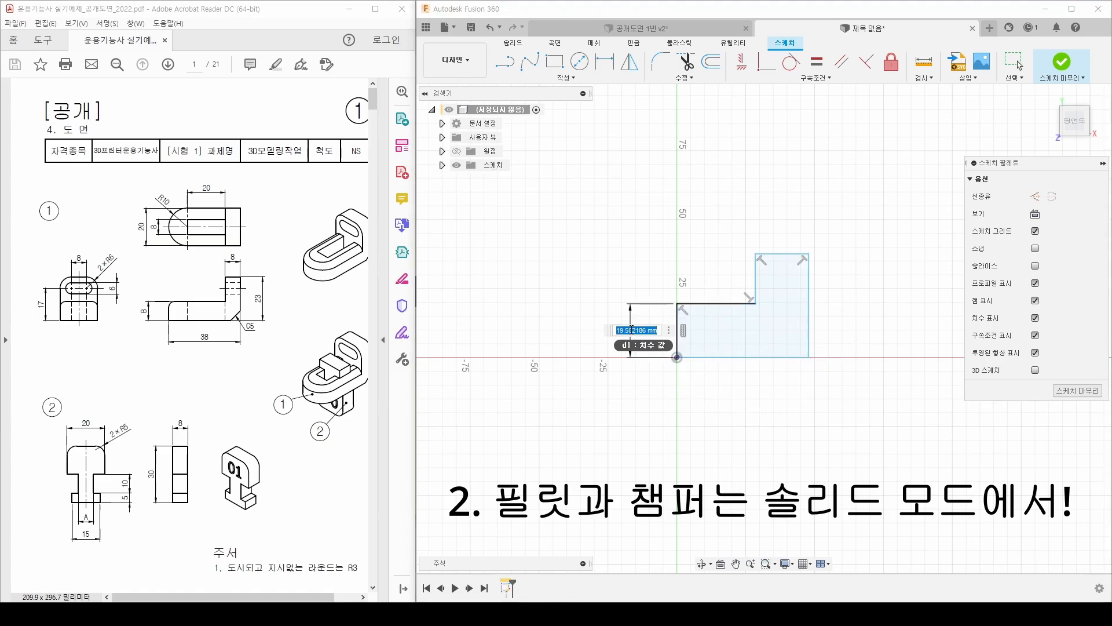
text(20)
key(Return)
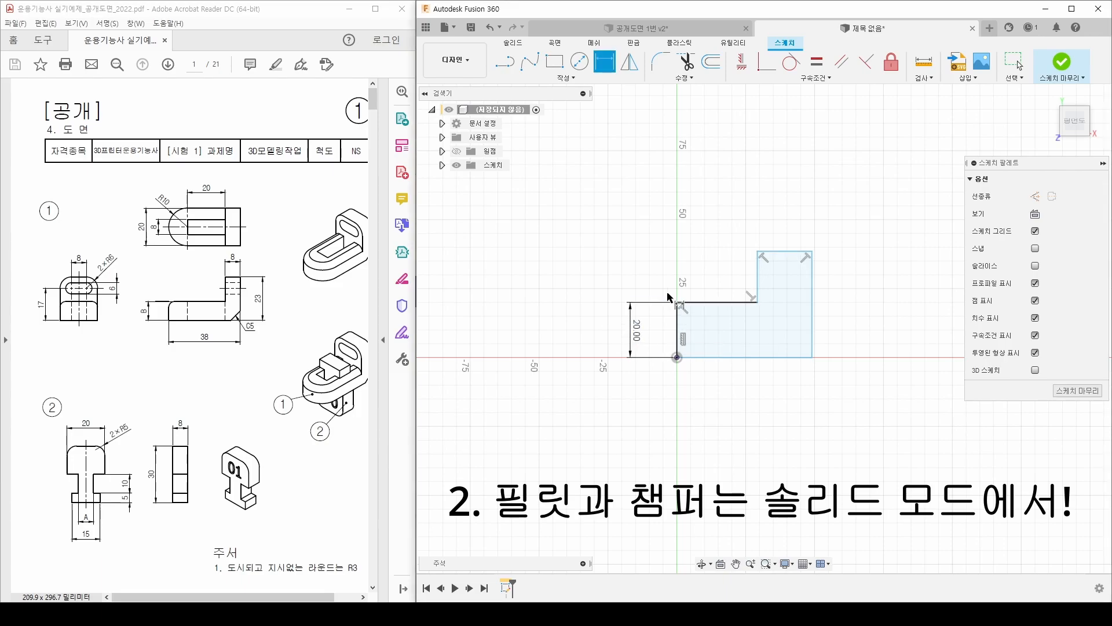
- Dimension the lower step's horizontal edge to 30 mm and the raised block's top edge to 20 mm
click(725, 303)
click(724, 277)
text(30)
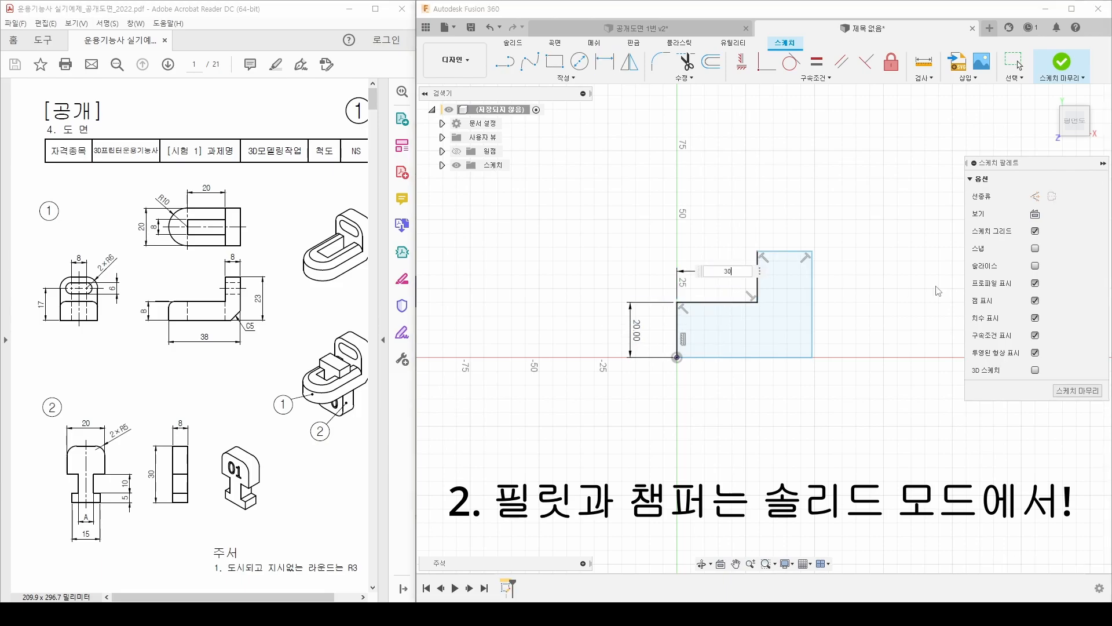
key(Return)
click(792, 253)
click(793, 232)
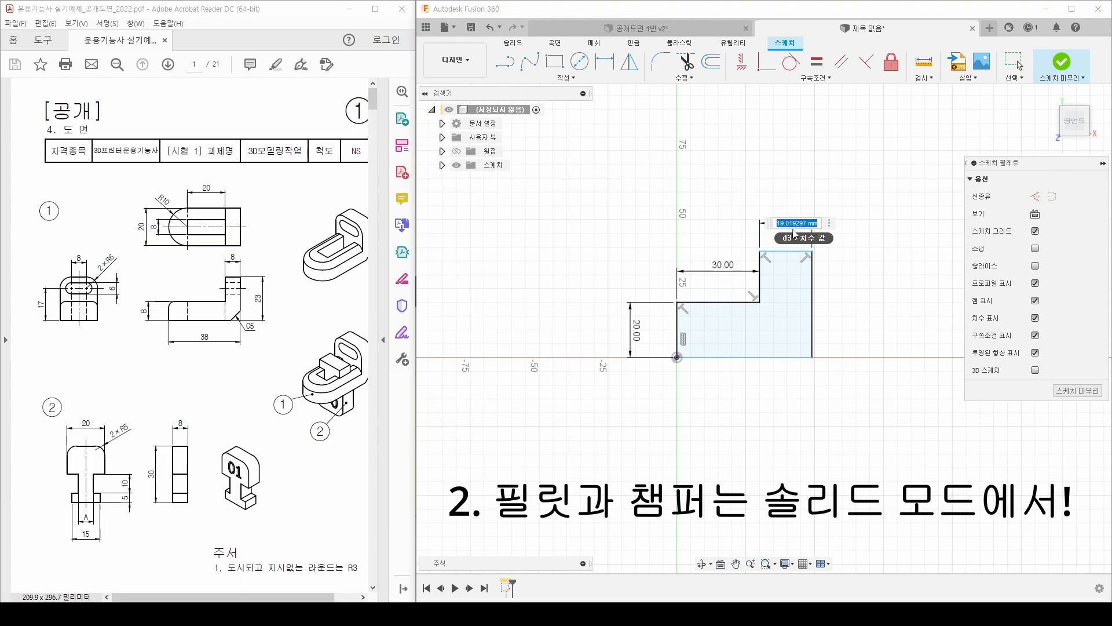
text(20)
key(Return)
- Dimension the profile's right vertical edge to 40 mm and constrain the bottom line to horizontal
click(814, 278)
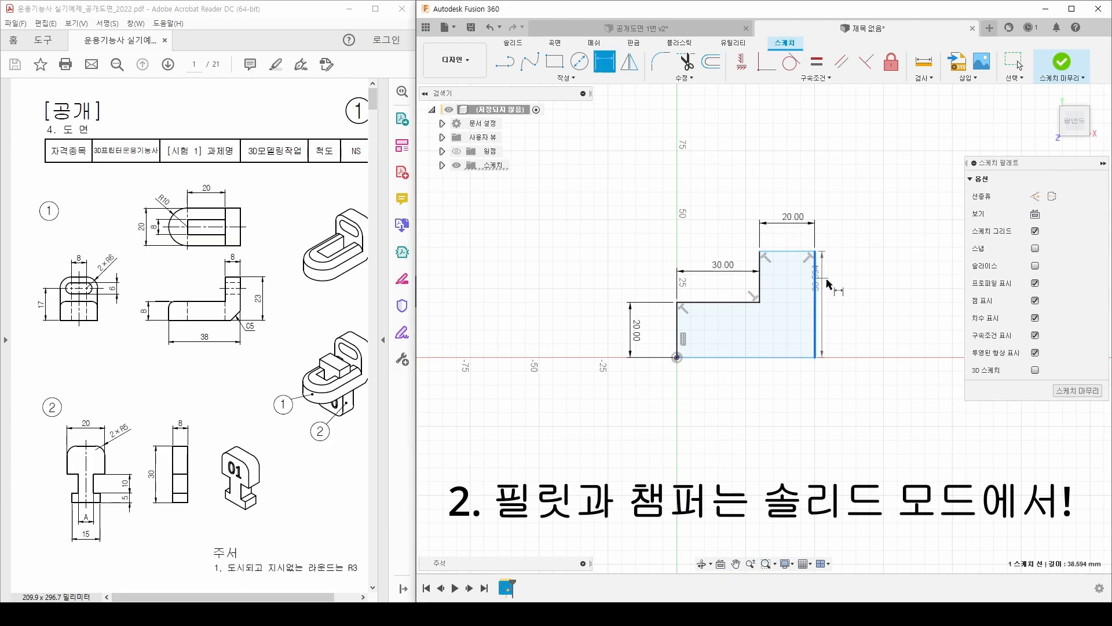
click(847, 282)
text(40)
key(Return)
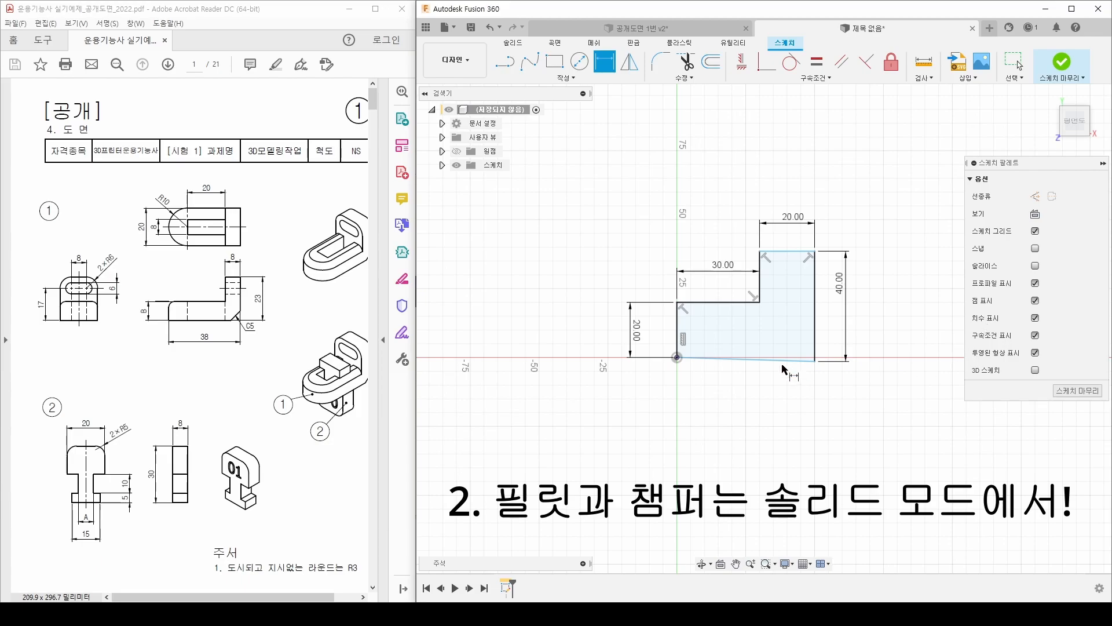
click(742, 61)
click(795, 361)
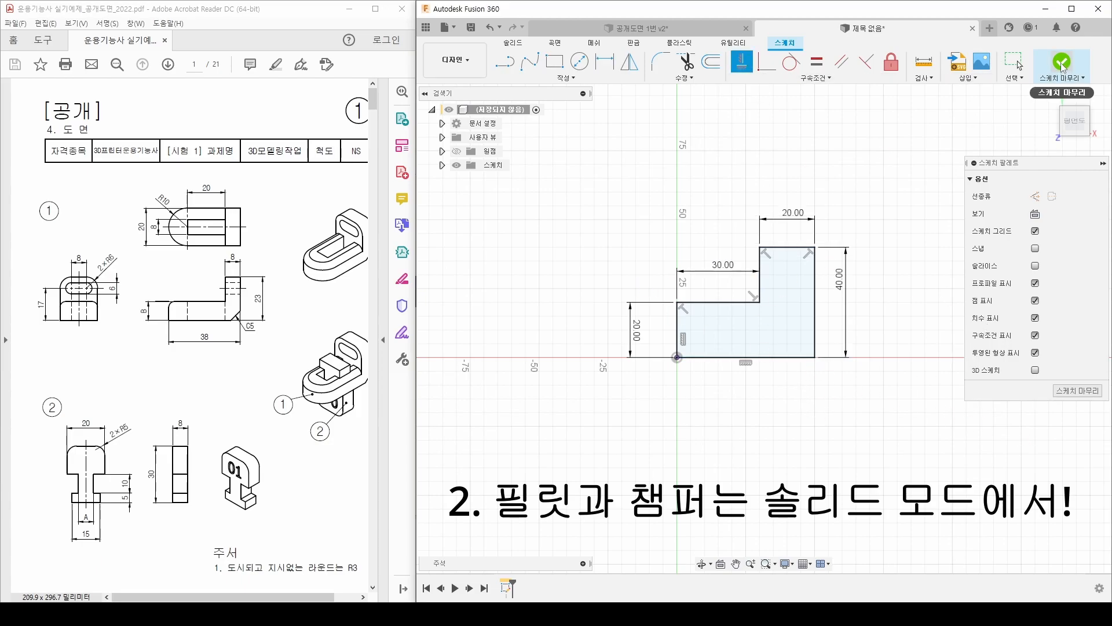
- Fillet the corner between the left vertical edge and the step's horizontal edge with a 7 mm radius
click(660, 61)
click(679, 332)
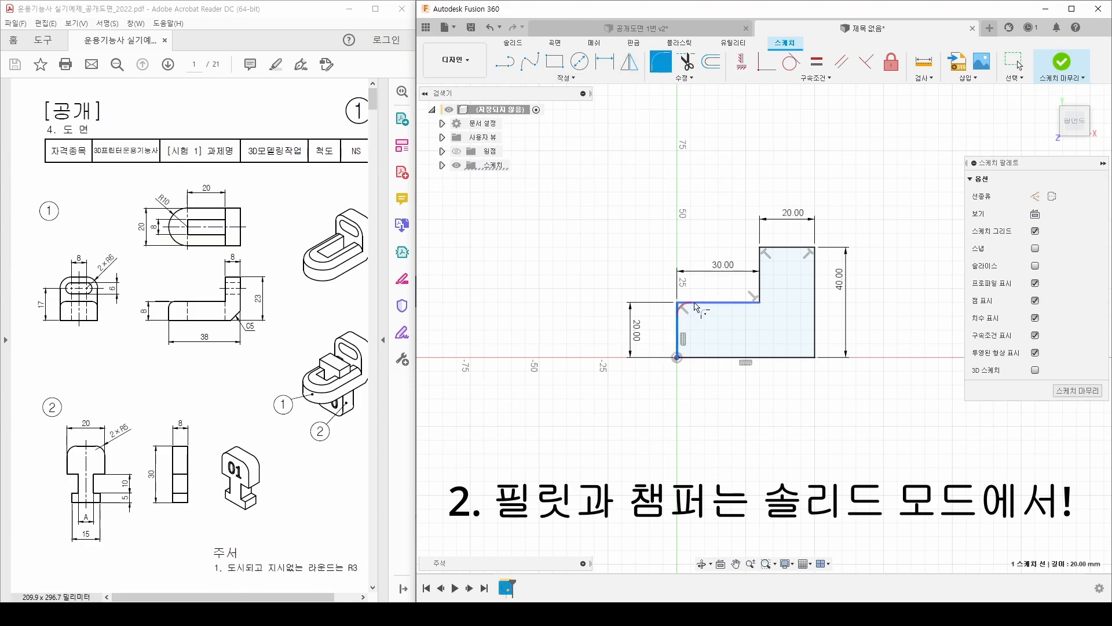
click(689, 302)
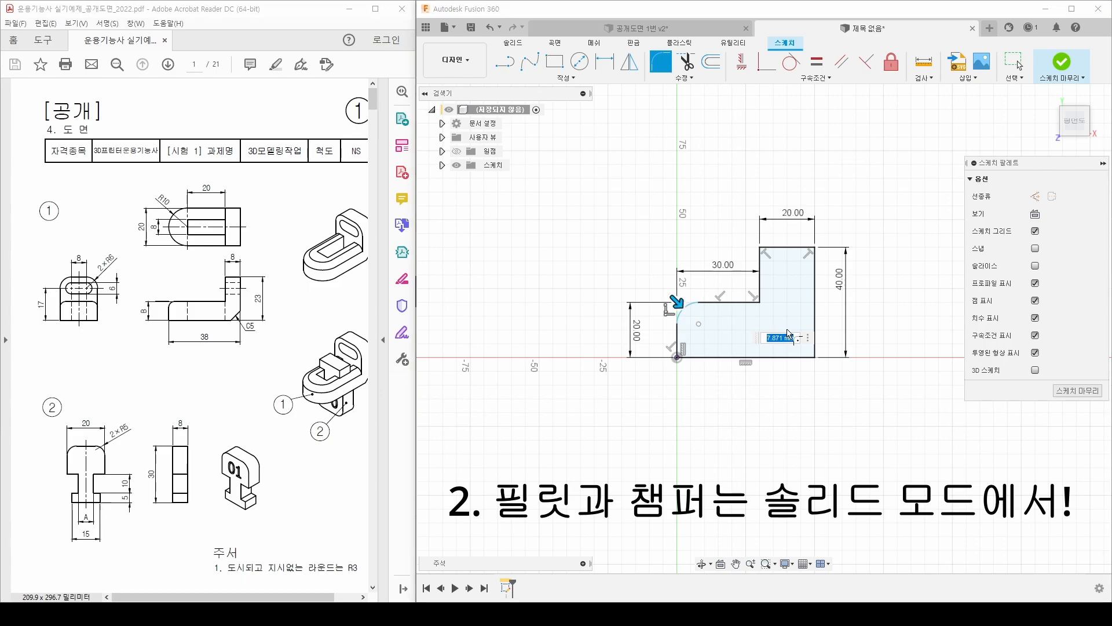
text(7)
key(Return)
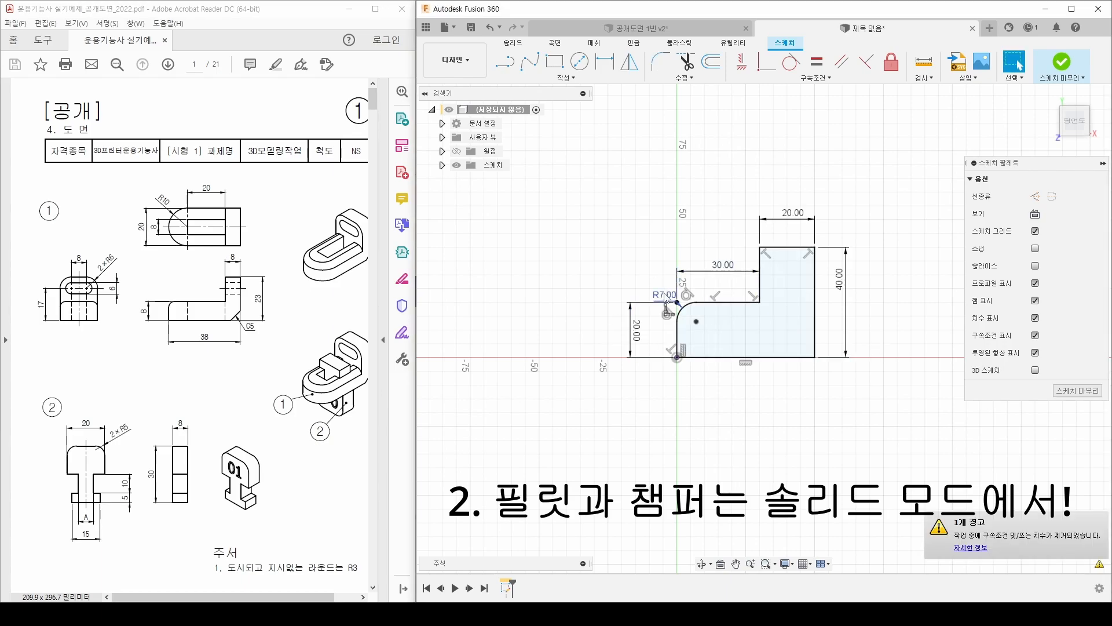
- Add a 10 mm equal-distance chamfer at the profile's lower-right corner
click(683, 77)
mouse_move(675, 103)
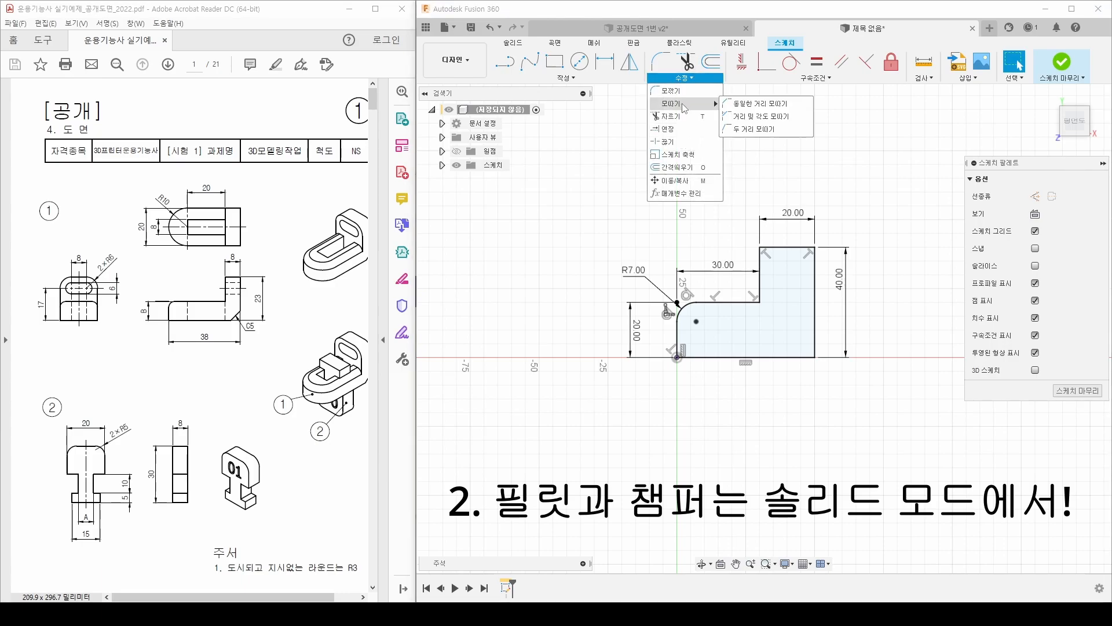
click(754, 104)
click(816, 348)
click(802, 358)
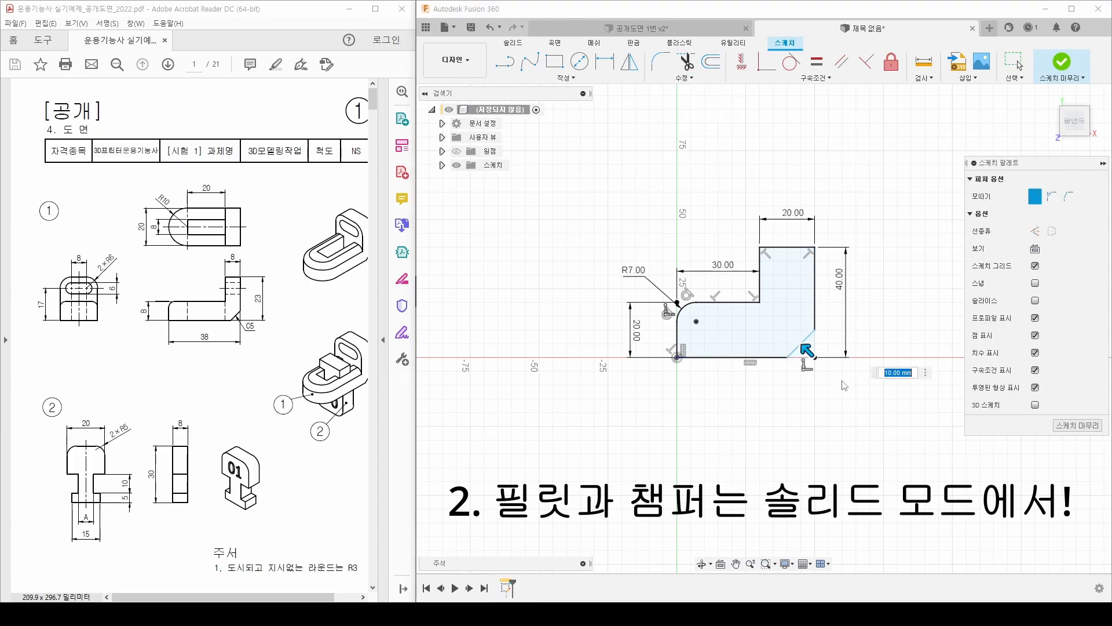
key(Return)
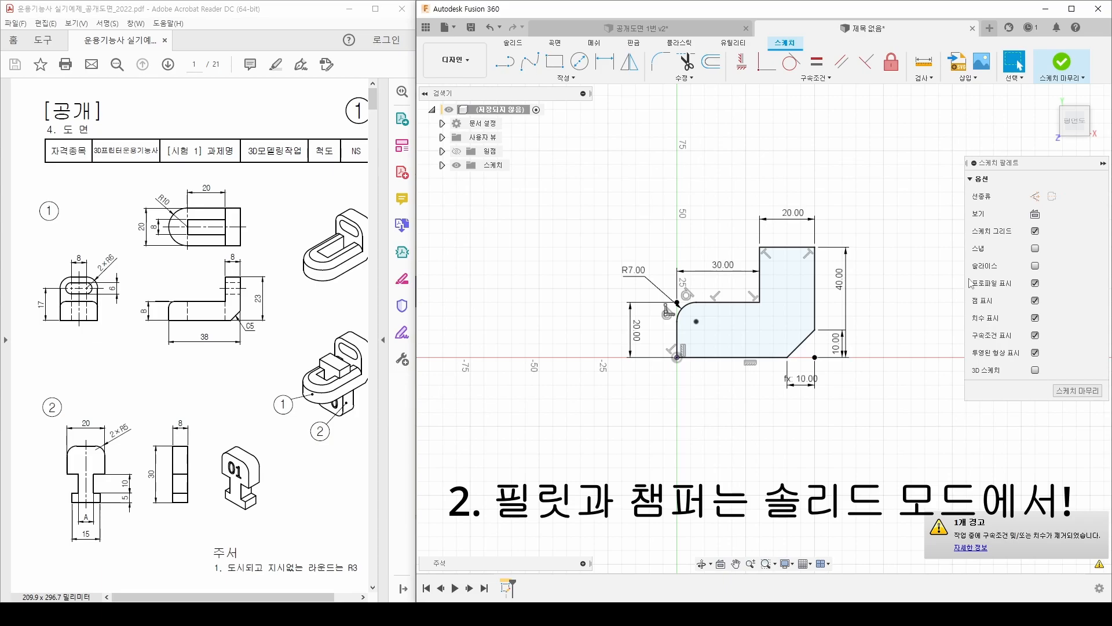
- Finish the sketch and extrude the filleted and chamfered L-shaped profile into a solid body
click(1062, 62)
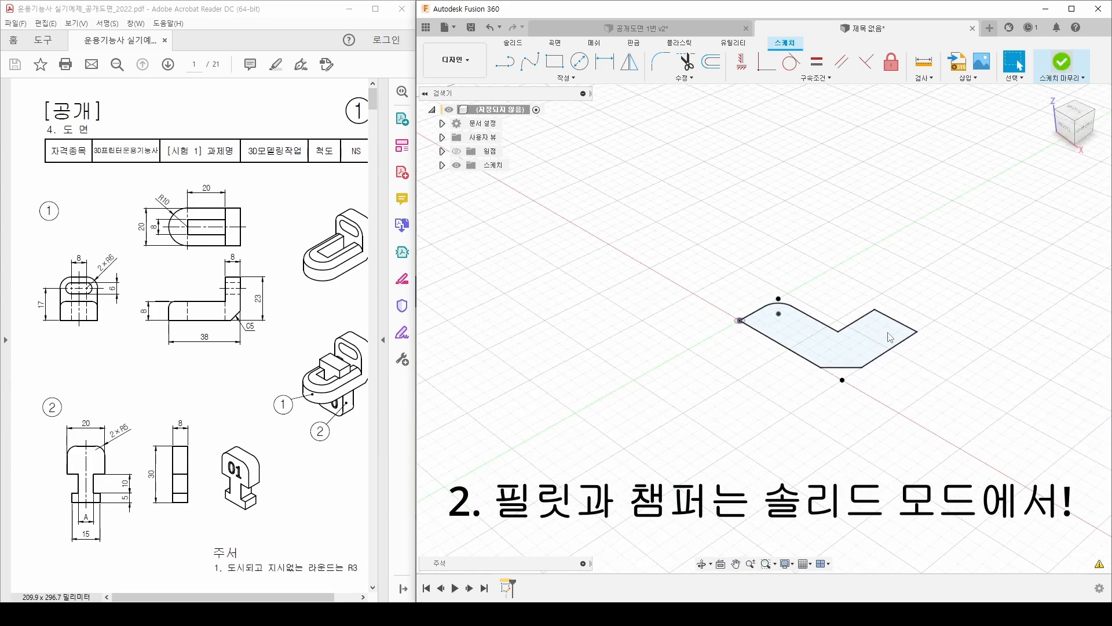
click(530, 61)
drag(718, 317, 717, 263)
click(1044, 326)
shift+middle_drag(592, 331, 744, 360)
click(721, 364)
shift+middle_drag(842, 358, 739, 362)
click(878, 353)
mouse_move(878, 352)
shift+middle_down()
mouse_move(900, 363)
mouse_move(886, 366)
shift+middle_up()
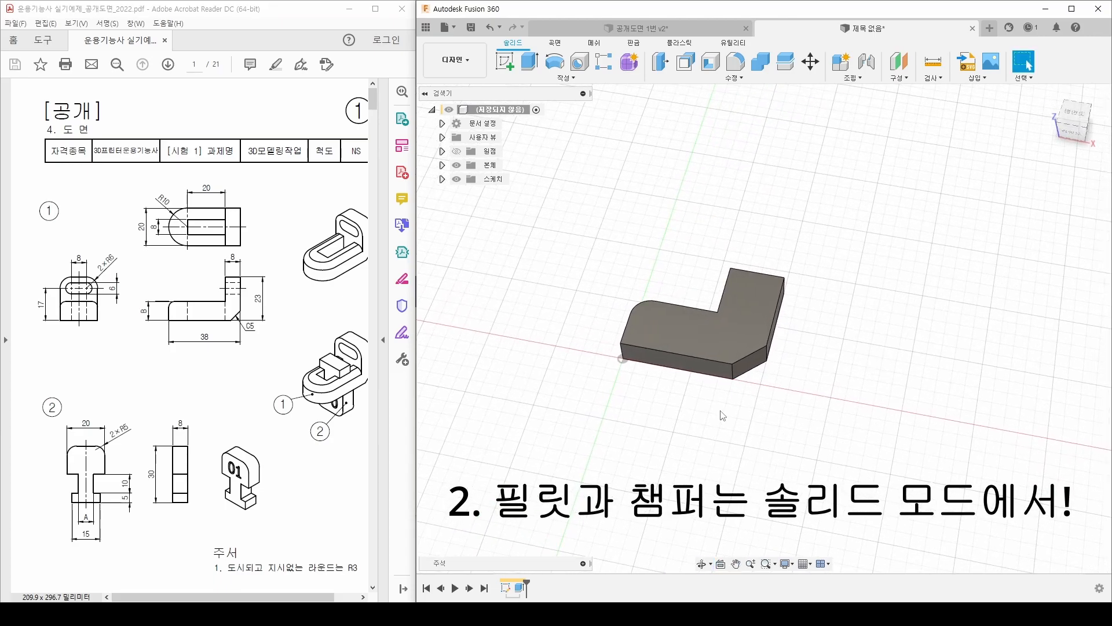
- Edit the profile sketch, setting both the corner fillet radius and the chamfer distance to 5 mm
double_click(507, 588)
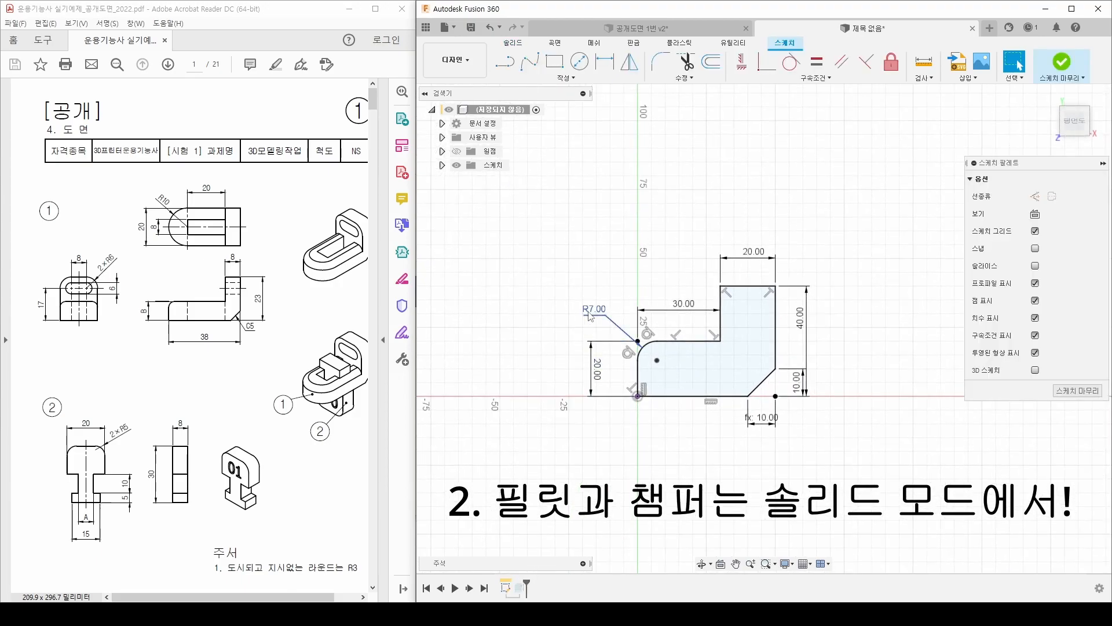
text(5)
key(Return)
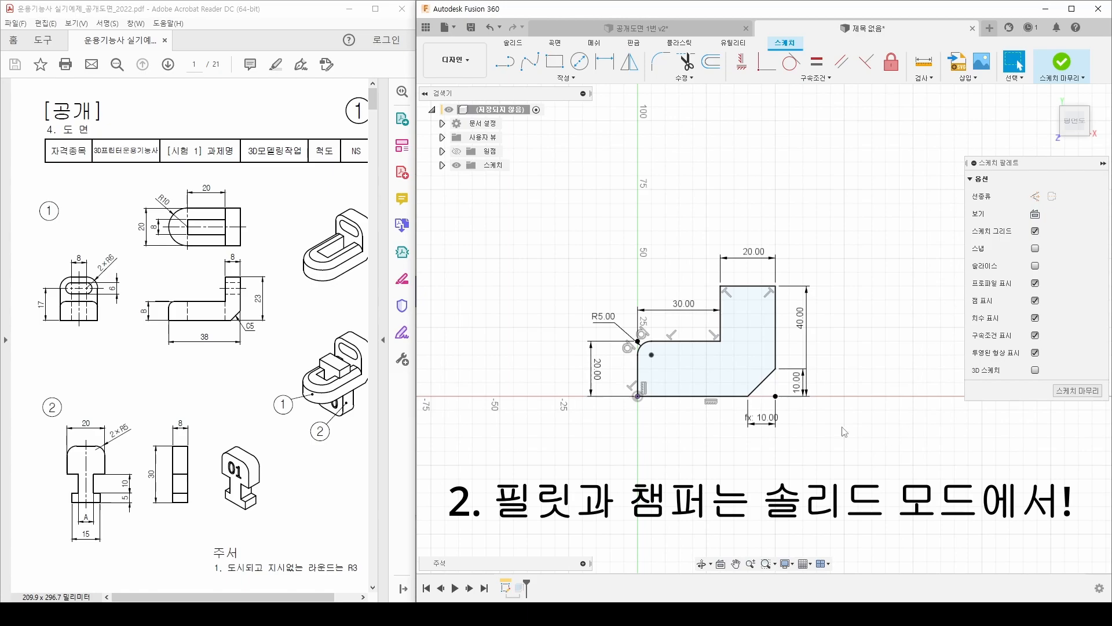
click(763, 415)
double_click(797, 384)
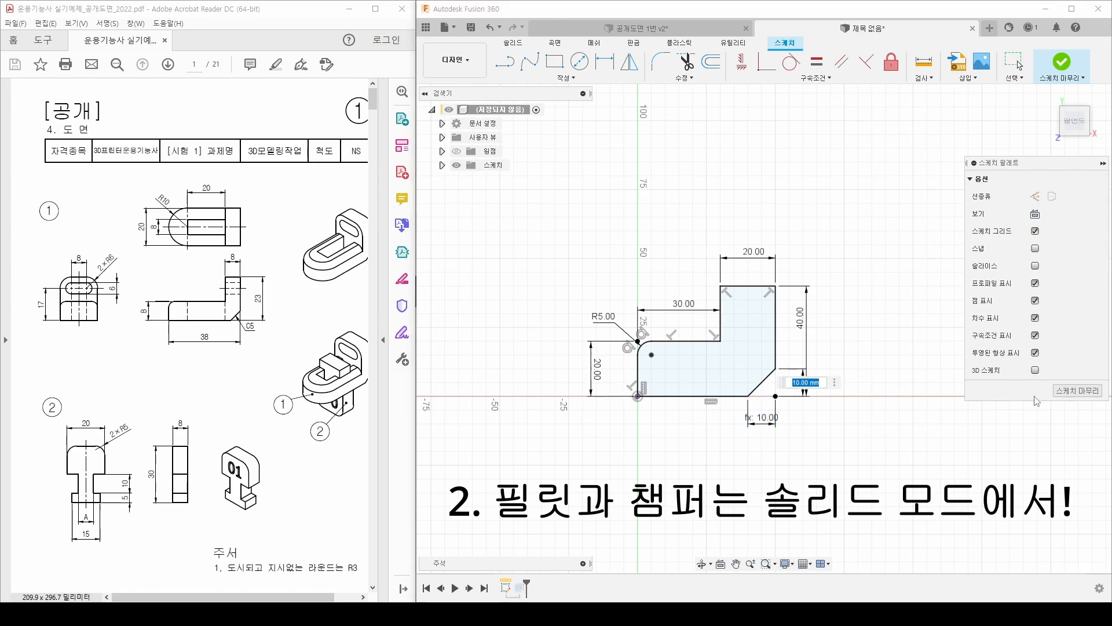
text(5)
key(Return)
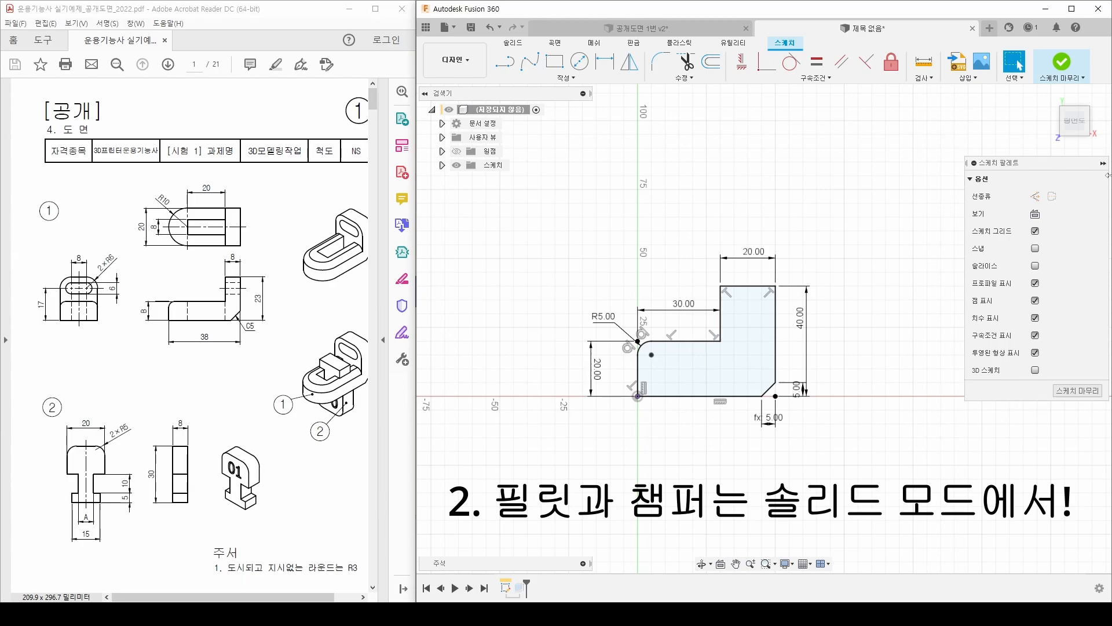
click(1059, 63)
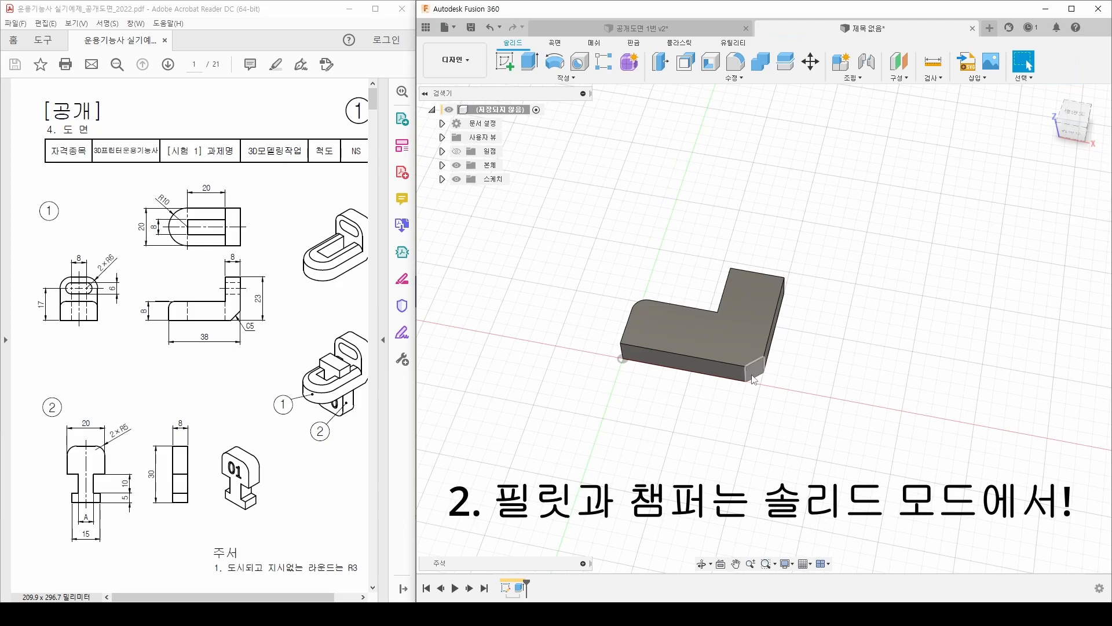
- Reopen the profile sketch for editing and try to set the corner fillet's radius to 0
click(753, 365)
mouse_move(754, 365)
shift+middle_down()
mouse_move(647, 396)
mouse_move(731, 363)
shift+middle_up()
scroll(731, 363, up, 2)
shift+click(709, 370)
click(813, 372)
shift+middle_drag(814, 372, 777, 338)
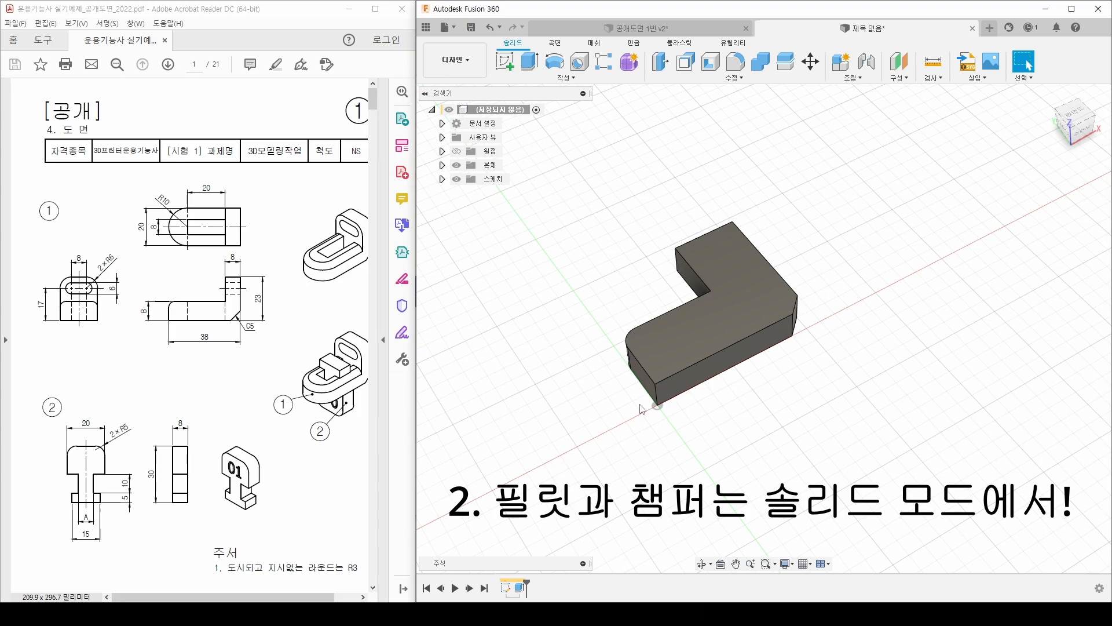
double_click(506, 588)
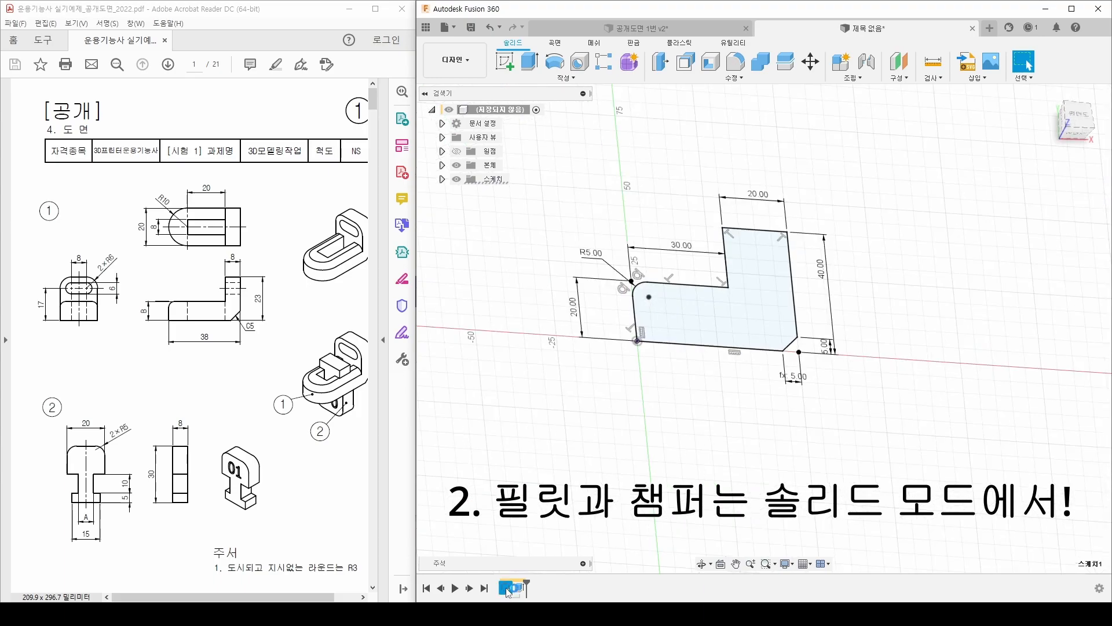
middle_drag(702, 361, 663, 368)
double_click(544, 273)
text(0)
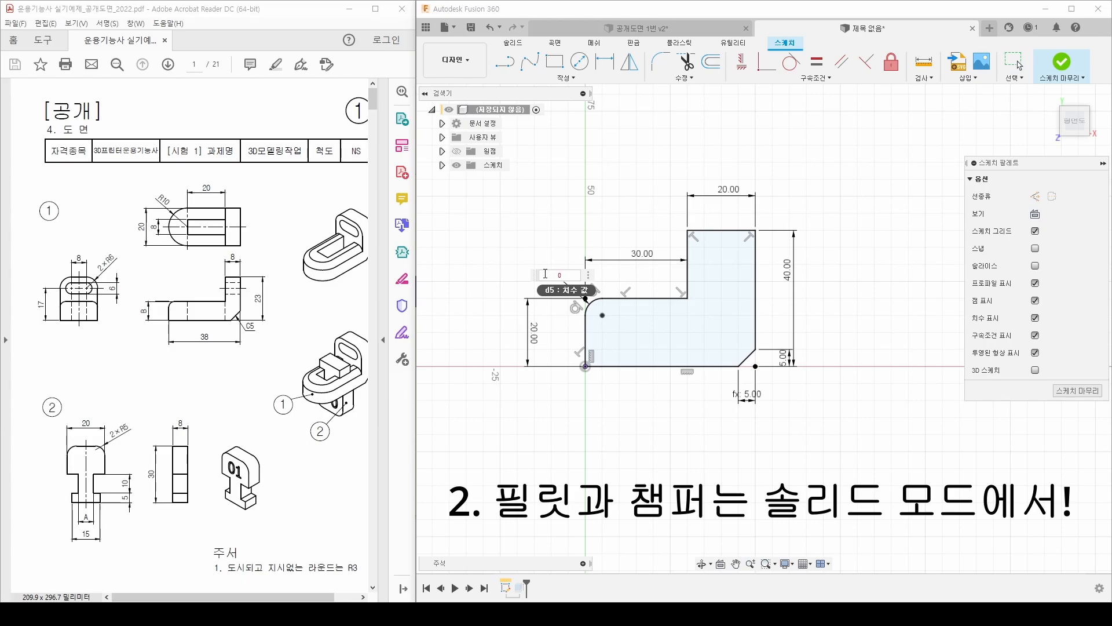
key(Escape)
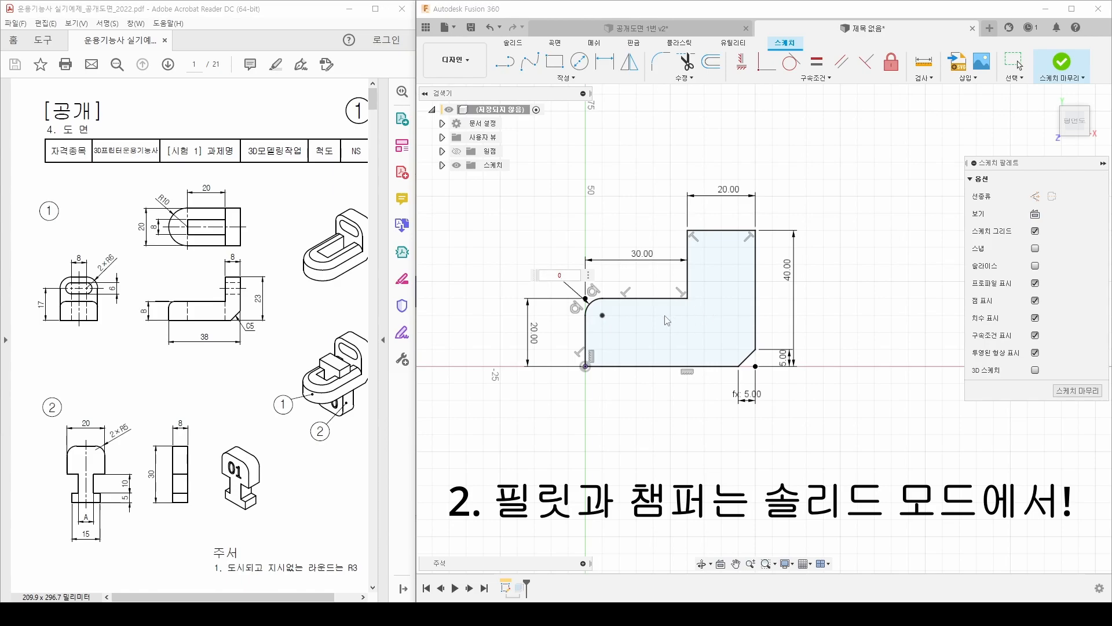
- Delete the sketch fillet arc and the chamfer line together with their dimensions
key(Delete)
click(755, 398)
key(Delete)
click(781, 357)
key(Delete)
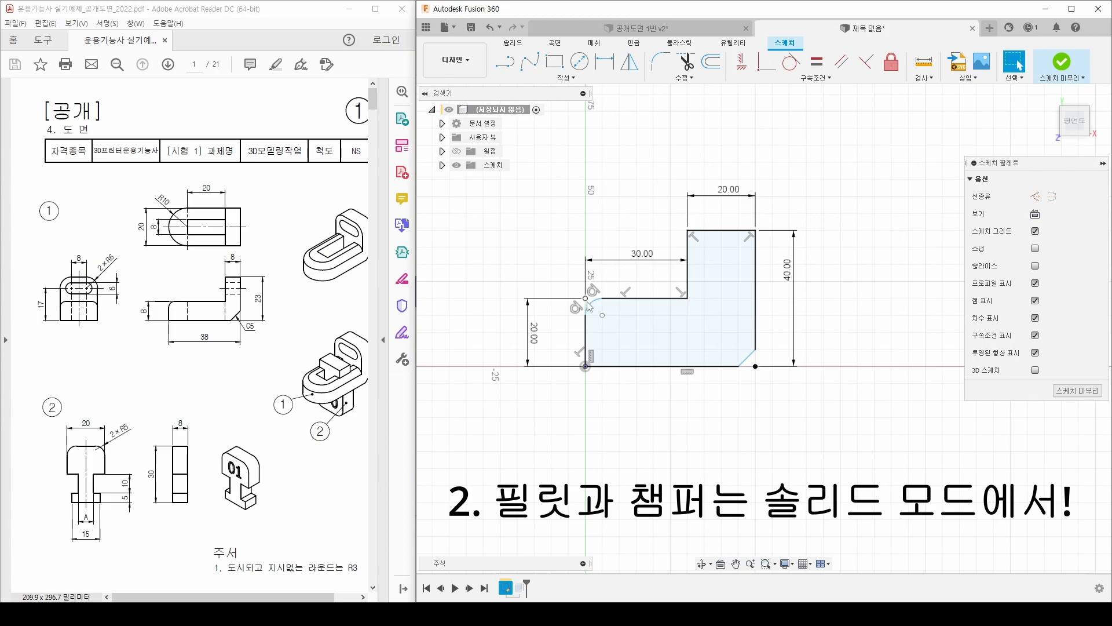
click(751, 362)
key(Delete)
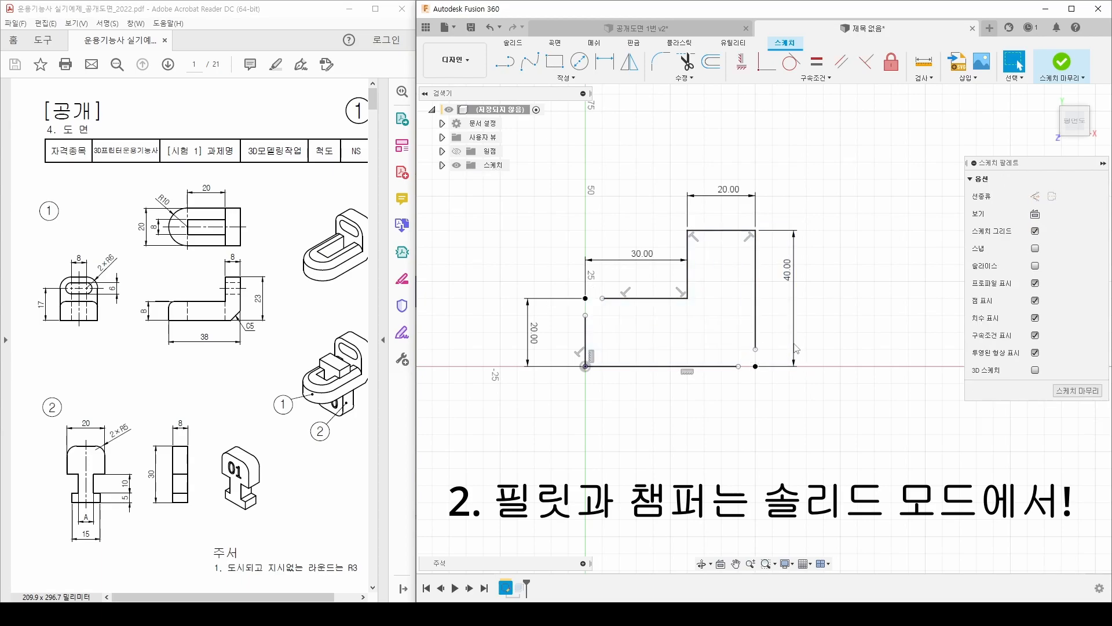
- Extend the four open profile lines until both removed corners are square and closed, and finish the sketch
click(695, 78)
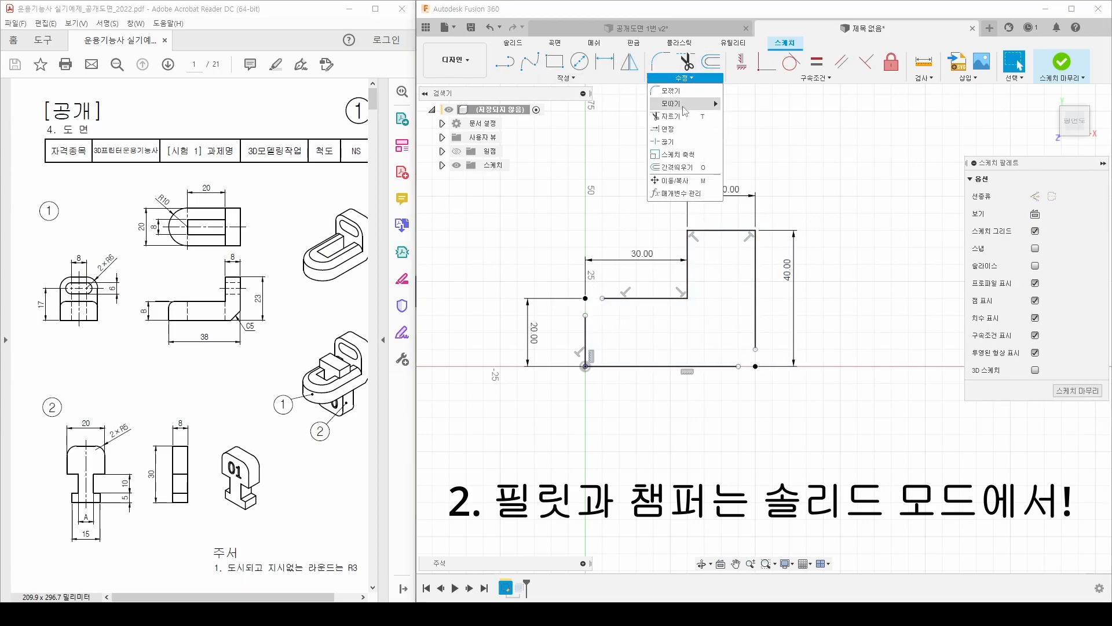
click(675, 128)
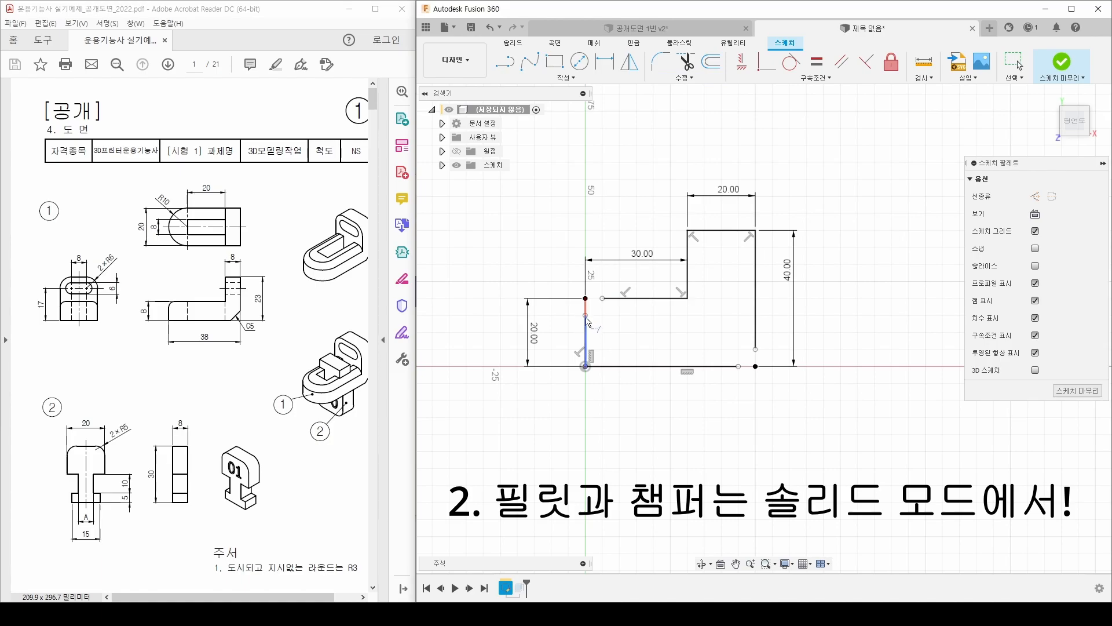
click(587, 322)
click(637, 298)
click(724, 366)
click(756, 342)
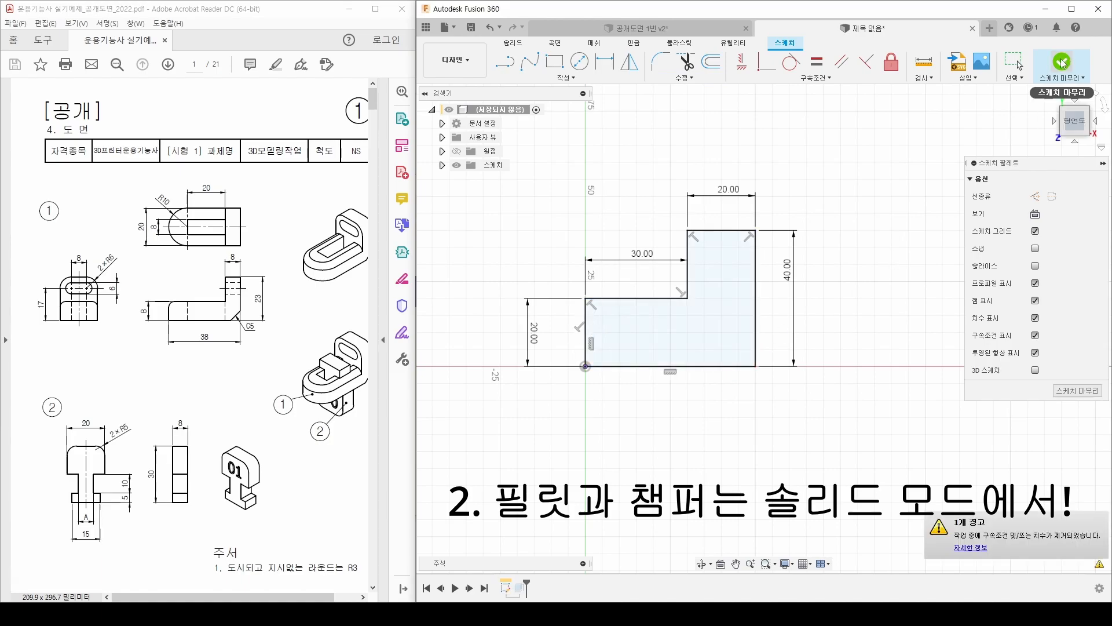
click(1062, 64)
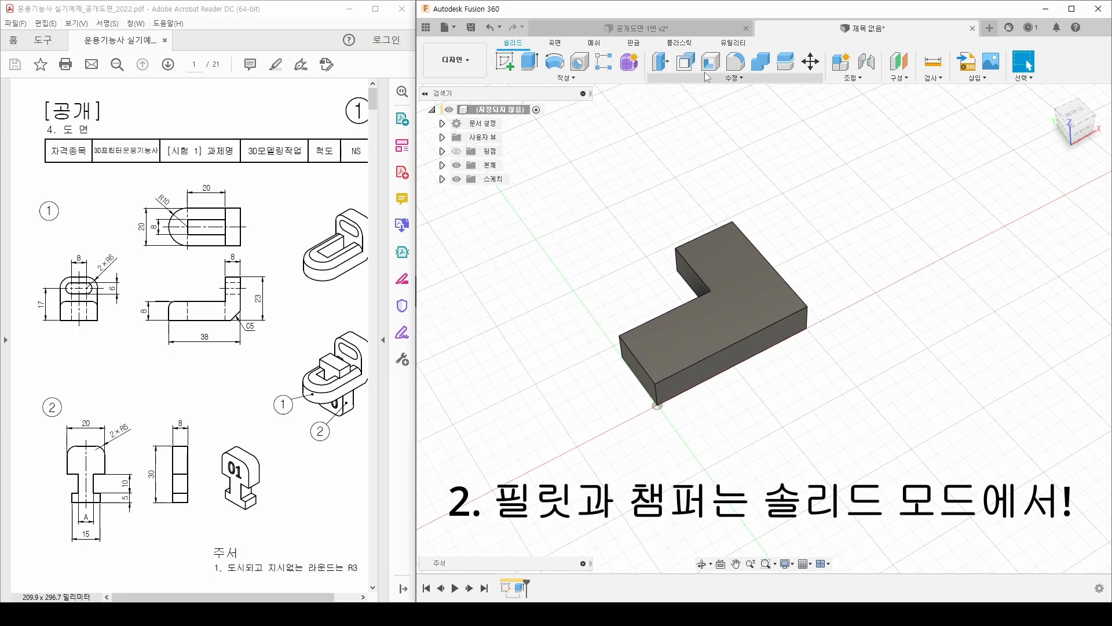
- Fillet the solid's outer corner edge at the free end of the long arm with a radius of about 9 mm
click(736, 61)
click(620, 349)
drag(608, 345, 626, 349)
click(1031, 363)
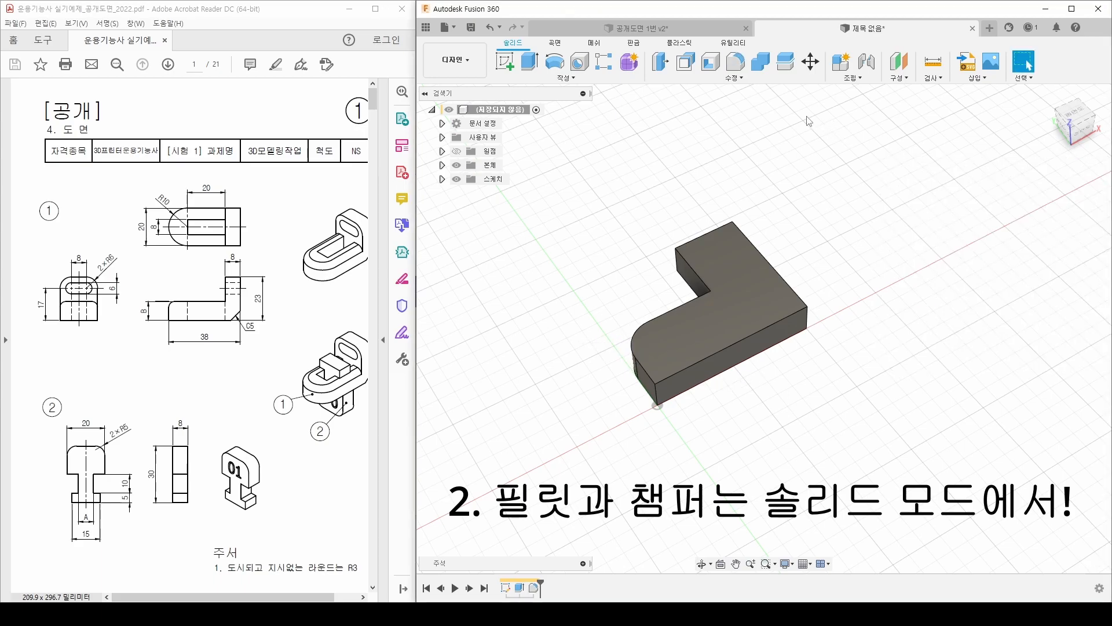
- Add an equal-distance chamfer of about 7 mm to the solid's outer corner edge where the two arms meet
click(734, 78)
click(693, 104)
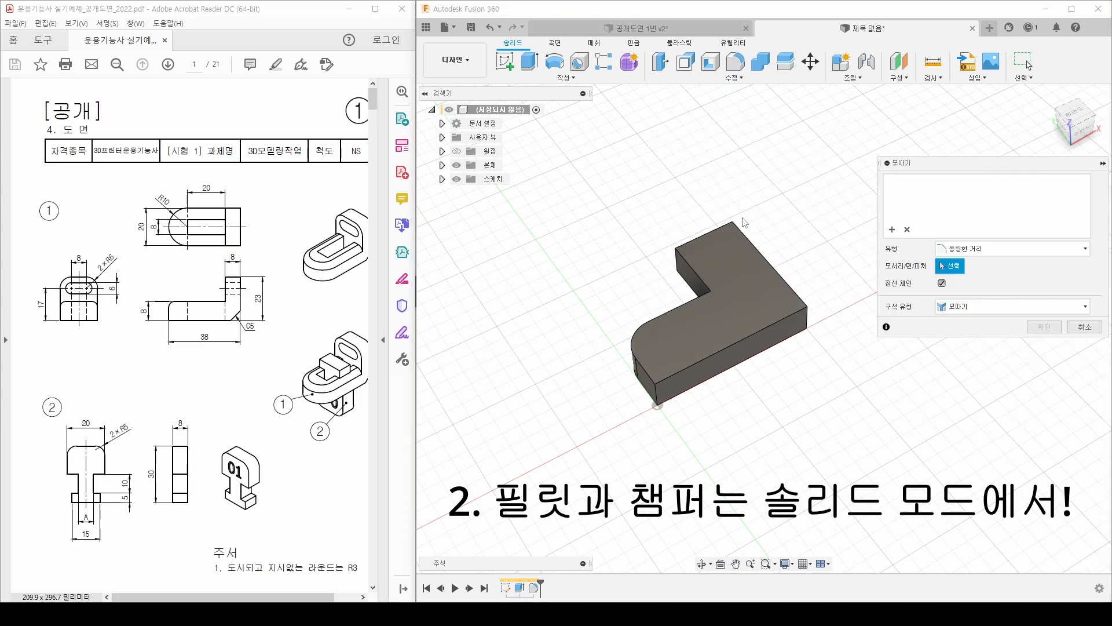
click(805, 317)
click(1044, 326)
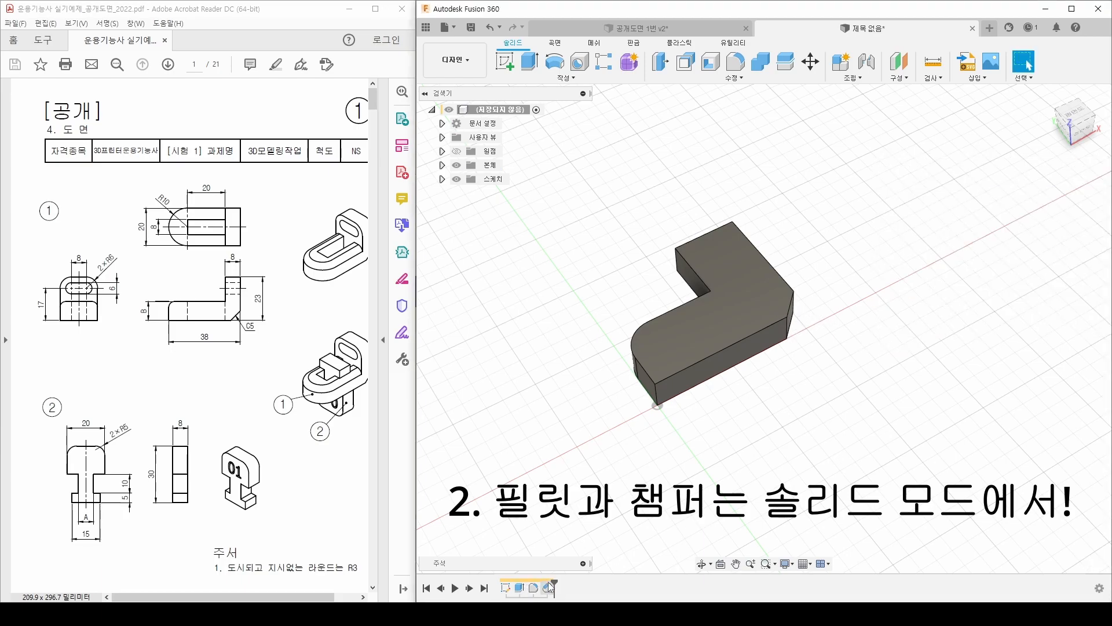
shift+middle_drag(850, 467, 818, 464)
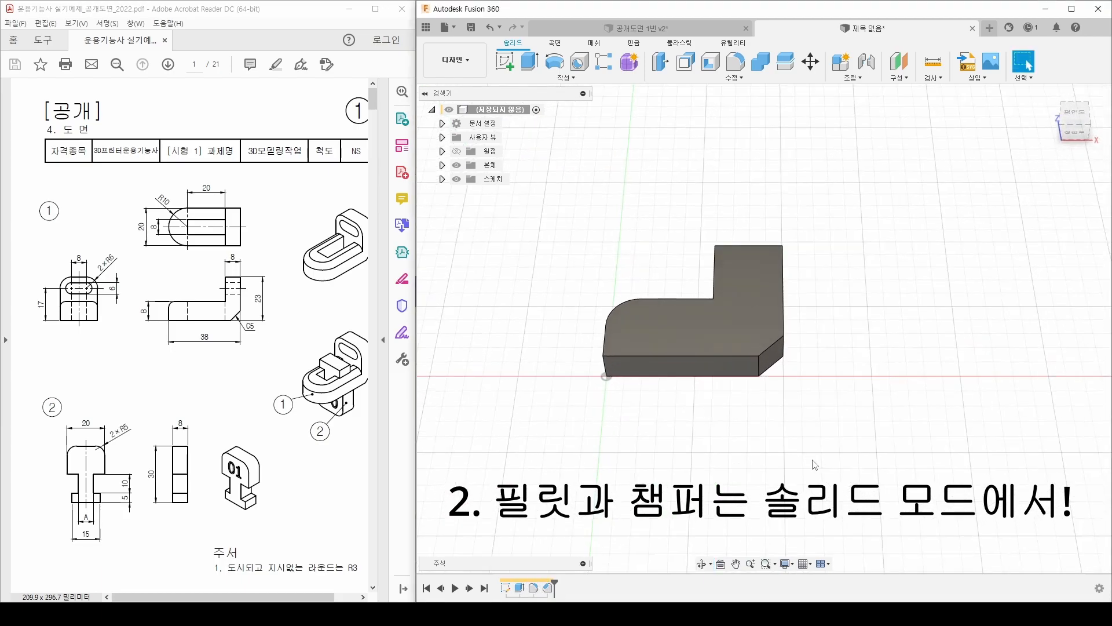
- Edit the solid fillet feature and set its radius to 5 mm
double_click(533, 588)
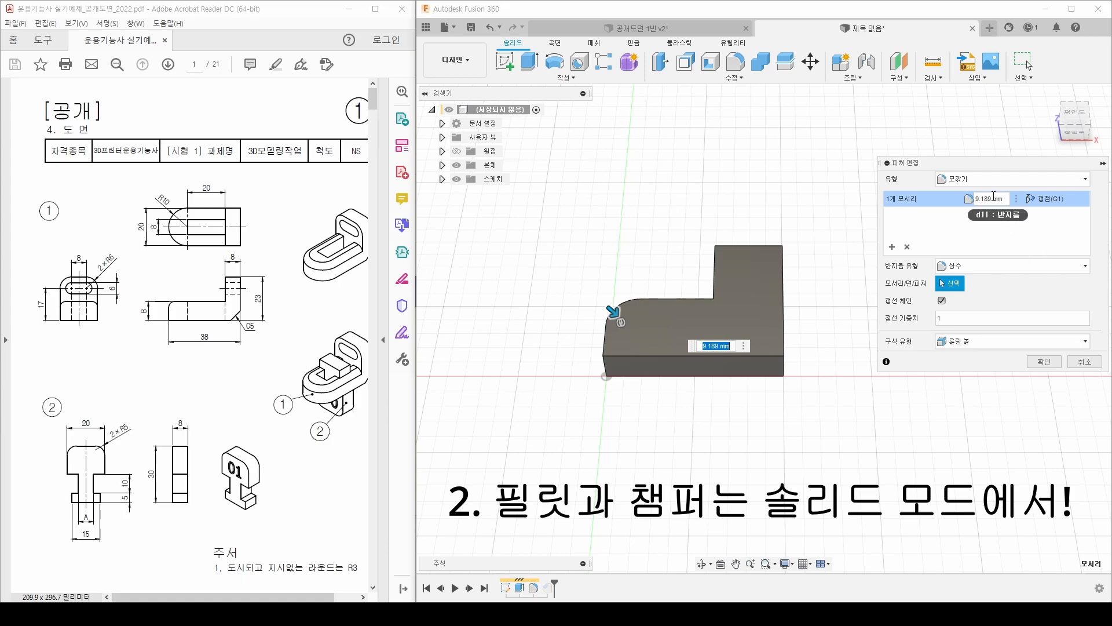
click(990, 199)
click(1011, 198)
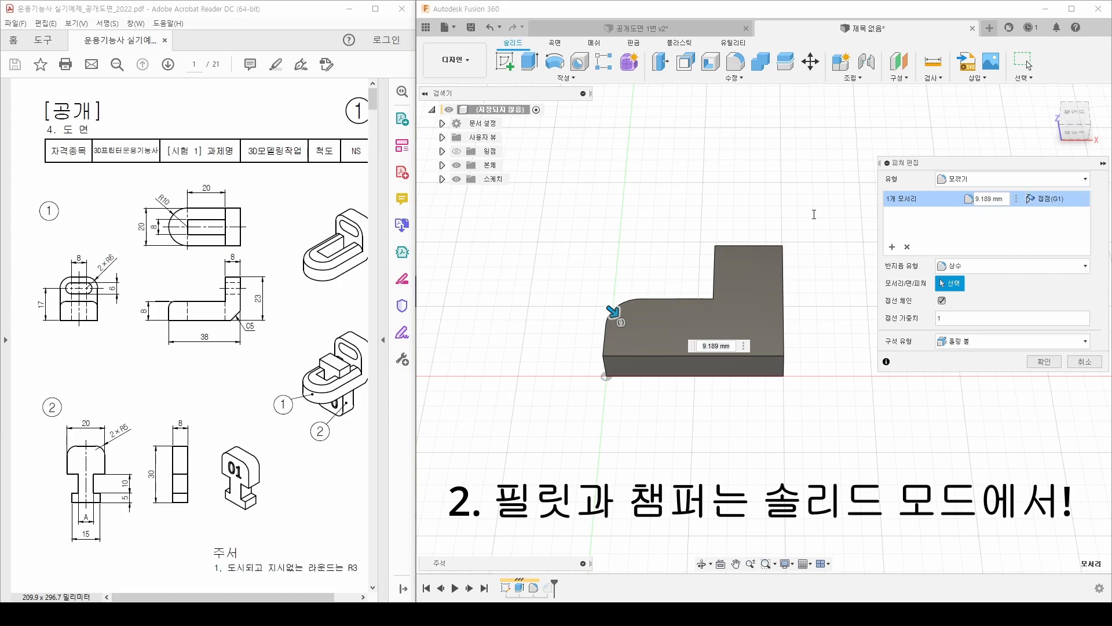
drag(1007, 199, 959, 205)
text(5)
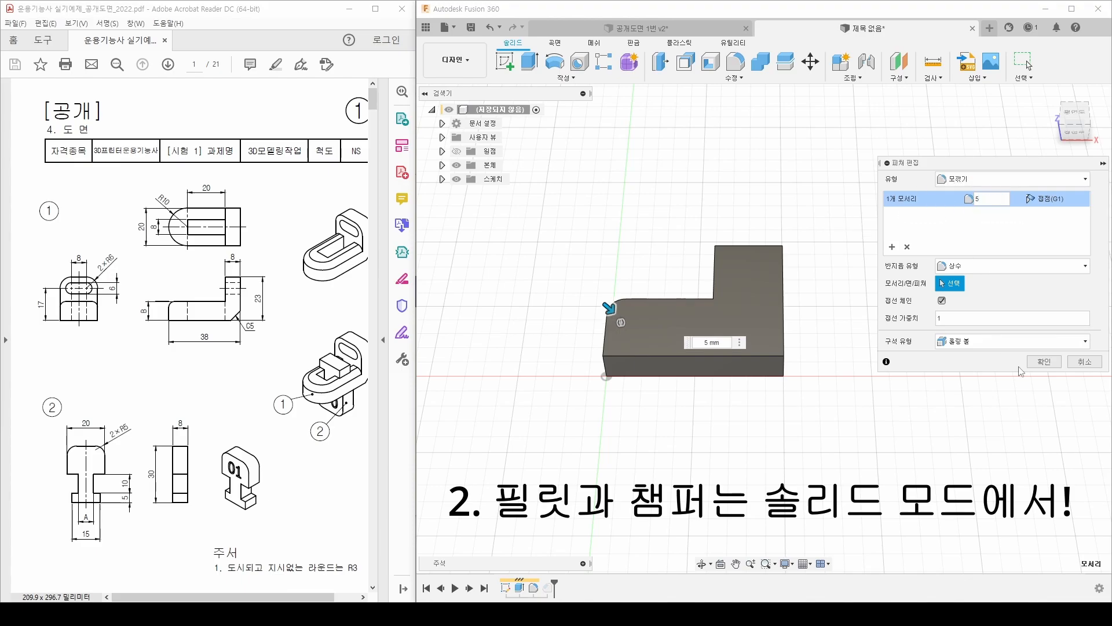
click(1044, 361)
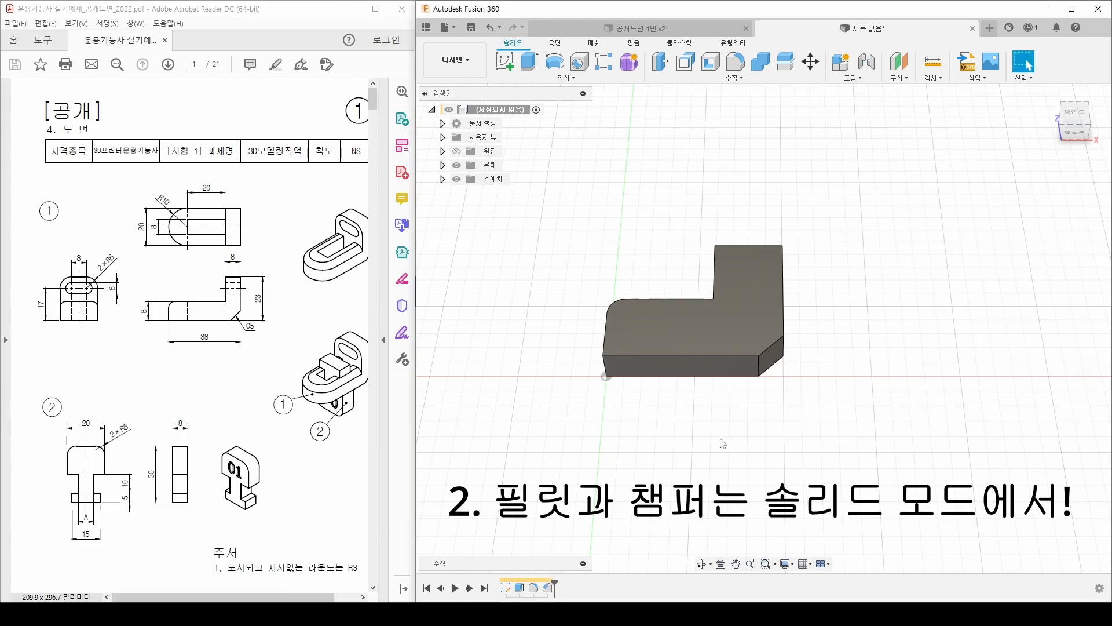
- Edit the solid chamfer feature and set its distance to 3 mm
double_click(548, 588)
drag(1003, 186, 967, 187)
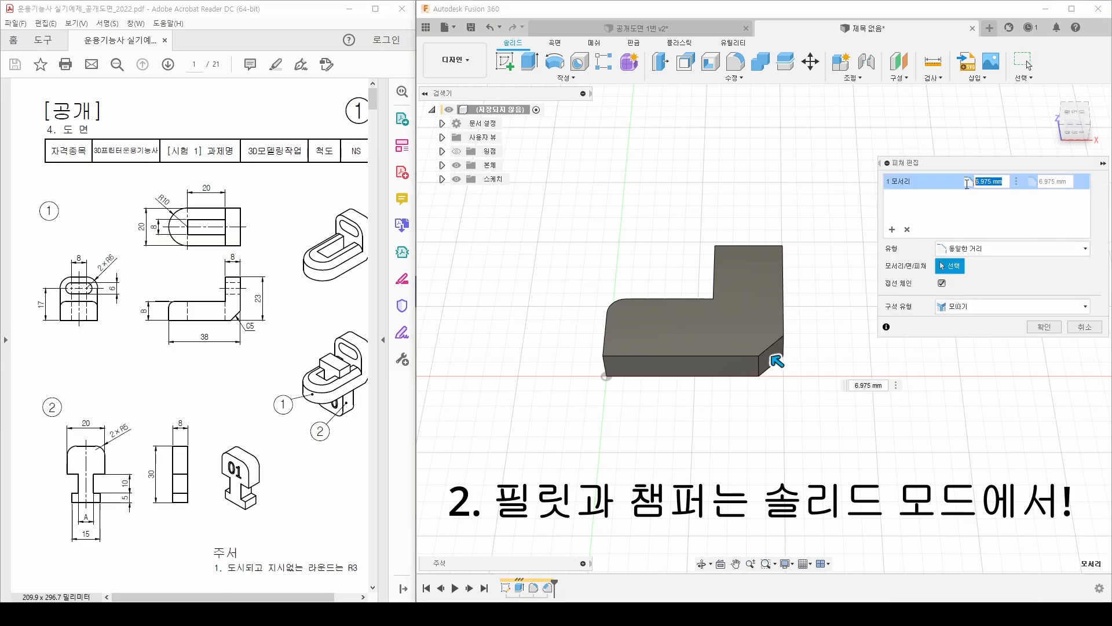
text(3)
key(Return)
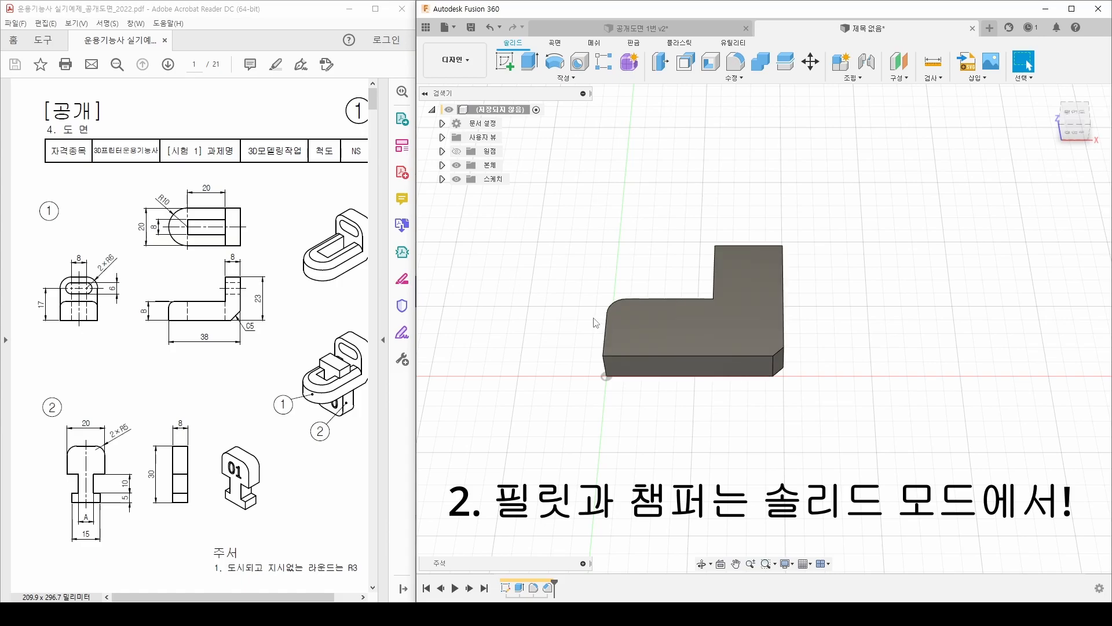
- Delete the solid chamfer and fillet features from the model history
click(548, 587)
key(Delete)
click(533, 588)
key(Delete)
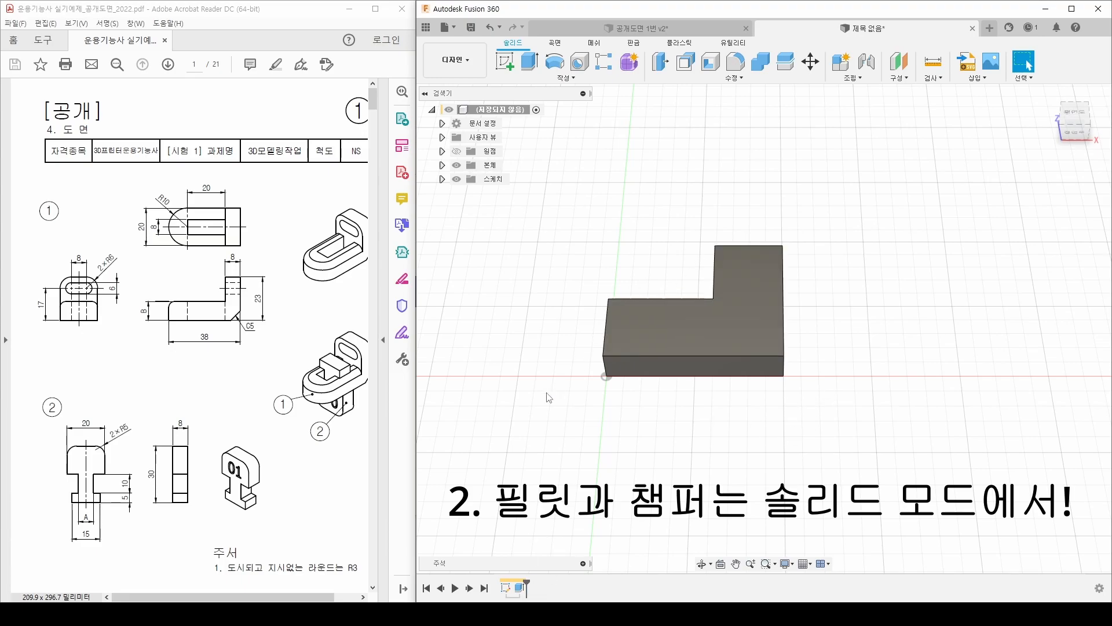
mouse_move(564, 412)
shift+middle_down()
mouse_move(628, 393)
mouse_move(580, 416)
shift+middle_up()
shift+middle_drag(813, 446, 750, 453)
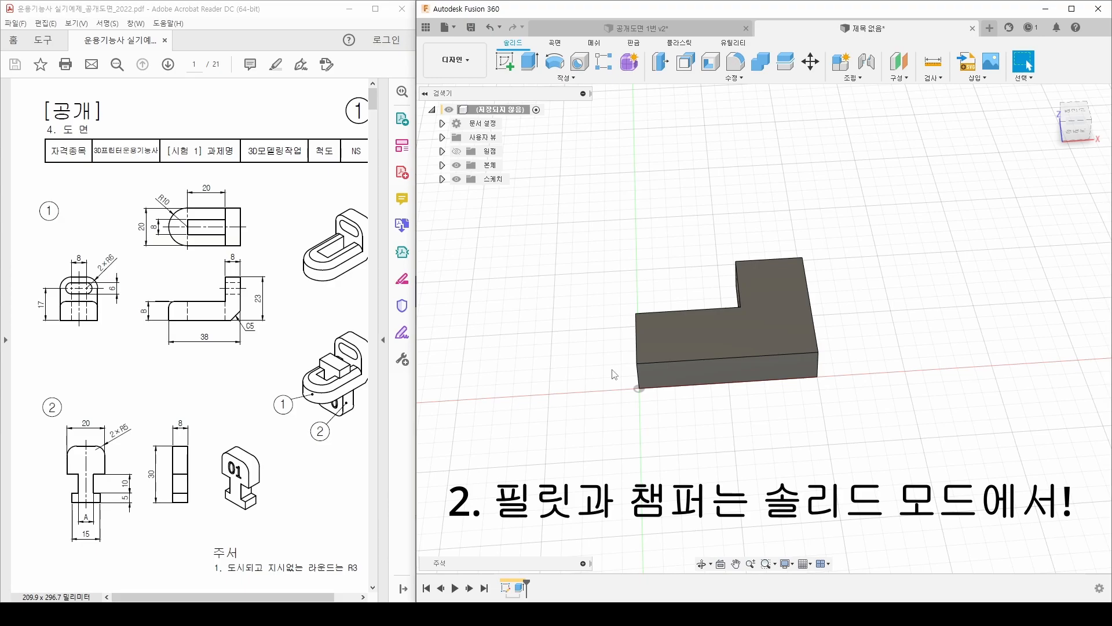
middle_drag(627, 360, 663, 369)
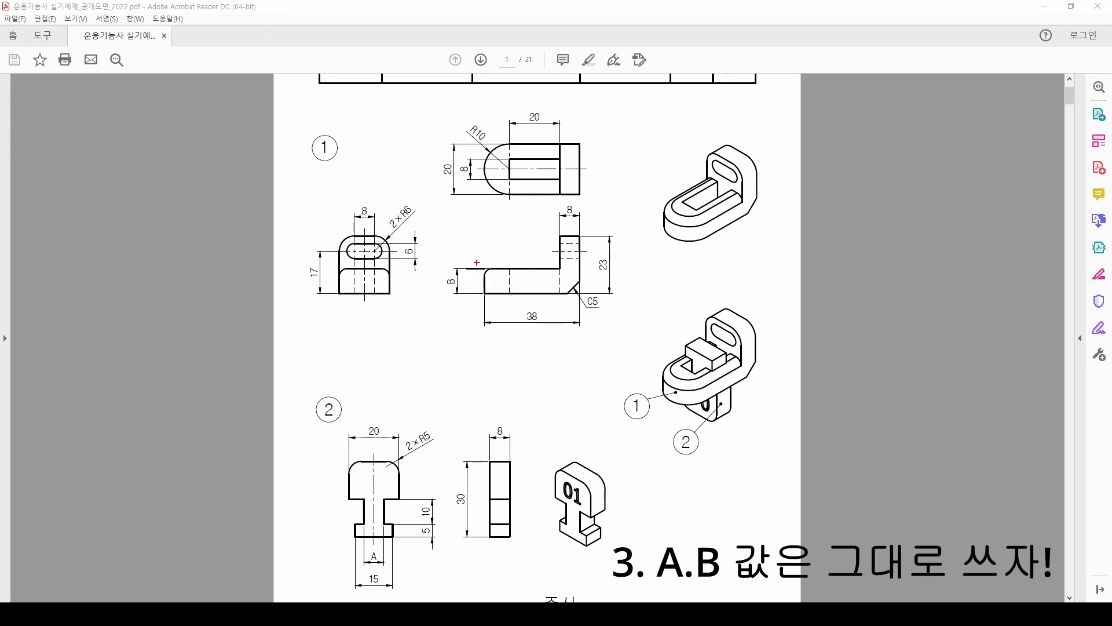
mouse_move(380, 556)
mouse_down()
mouse_move(377, 567)
mouse_move(363, 551)
mouse_move(386, 563)
mouse_up()
mouse_move(454, 288)
mouse_down()
mouse_move(438, 278)
mouse_move(458, 274)
mouse_move(455, 296)
mouse_up()
mouse_move(667, 217)
mouse_down()
mouse_move(682, 221)
mouse_move(673, 241)
mouse_move(680, 230)
mouse_up()
mouse_move(429, 524)
mouse_down()
mouse_move(416, 507)
mouse_move(435, 513)
mouse_move(436, 358)
mouse_move(446, 323)
mouse_up()
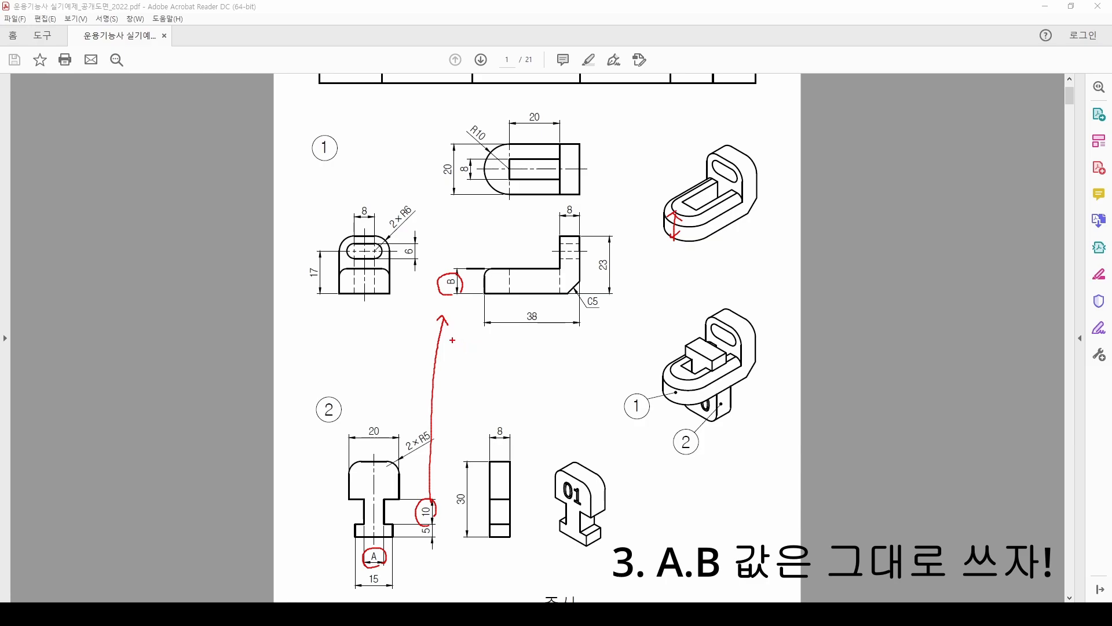
mouse_move(455, 336)
mouse_down()
mouse_move(451, 347)
mouse_move(467, 342)
mouse_up()
click(460, 344)
key(ctrl+z)
key(ctrl+z)
key(ctrl+z)
key(ctrl+z)
mouse_move(440, 300)
mouse_down()
mouse_move(441, 315)
mouse_move(452, 305)
mouse_up()
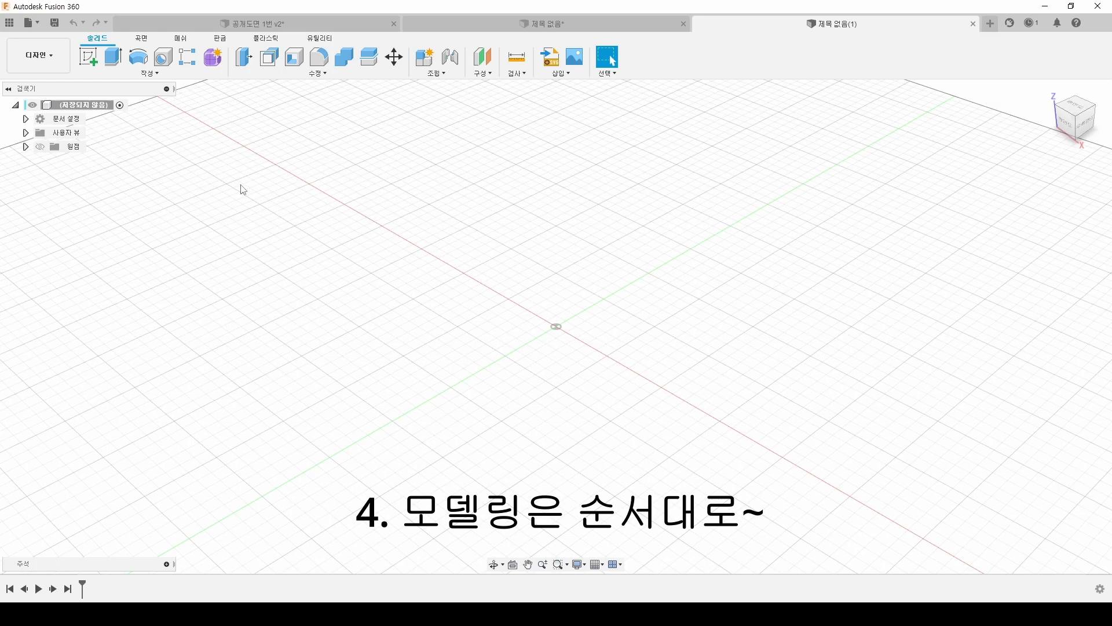
mouse_move(304, 224)
mouse_down()
mouse_move(325, 224)
mouse_move(308, 235)
mouse_move(367, 239)
mouse_move(387, 223)
mouse_up()
mouse_move(381, 225)
mouse_down()
mouse_move(374, 239)
mouse_move(392, 238)
mouse_up()
mouse_move(395, 219)
mouse_down()
mouse_move(397, 248)
mouse_move(434, 230)
mouse_move(428, 237)
mouse_up()
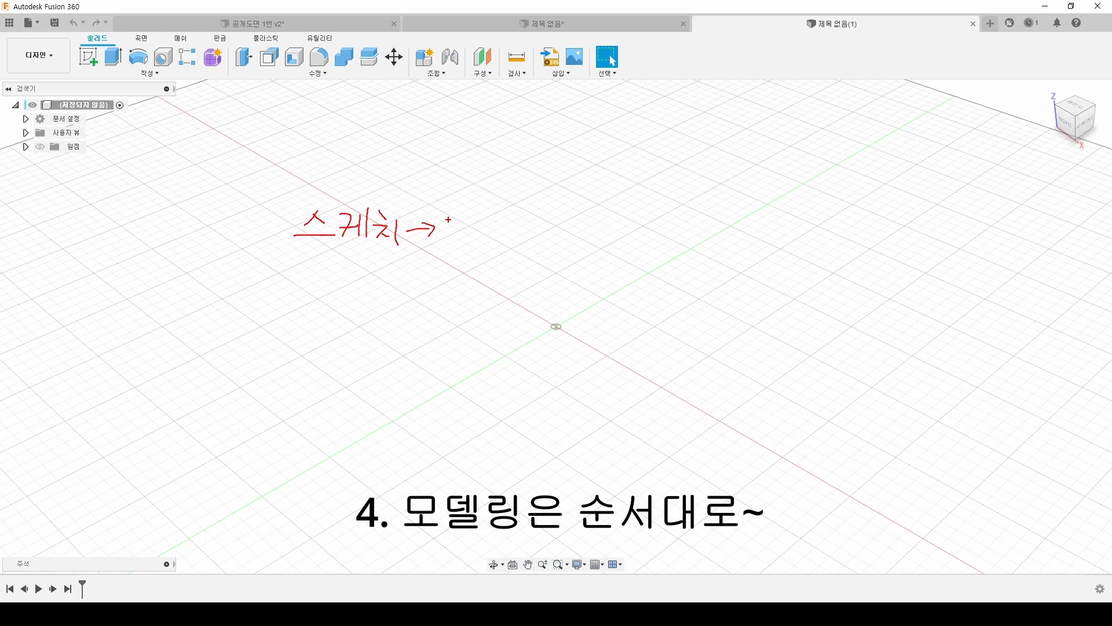
drag(447, 213, 465, 223)
mouse_move(455, 224)
mouse_down()
mouse_move(470, 217)
mouse_move(496, 231)
mouse_move(497, 246)
mouse_move(513, 226)
mouse_move(514, 238)
mouse_up()
drag(520, 214, 522, 240)
mouse_move(519, 235)
mouse_down()
mouse_move(512, 242)
mouse_move(523, 244)
mouse_up()
mouse_move(465, 185)
mouse_down()
mouse_move(475, 190)
mouse_move(467, 201)
mouse_move(485, 200)
mouse_up()
drag(481, 189, 486, 200)
mouse_move(342, 184)
mouse_down()
mouse_move(364, 195)
mouse_move(376, 185)
mouse_move(367, 197)
mouse_up()
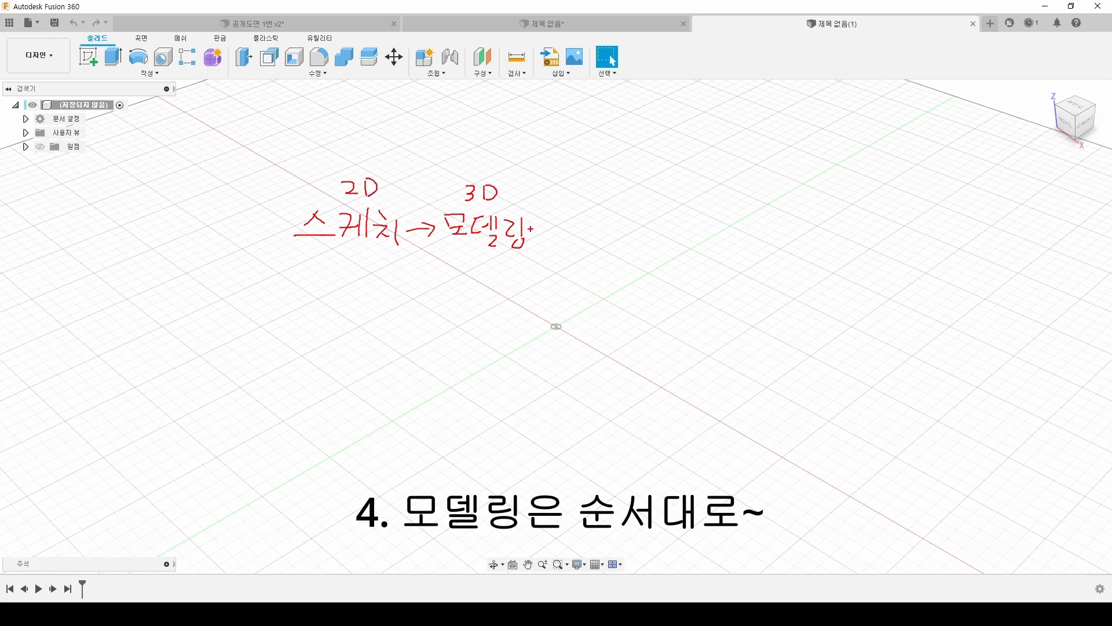
mouse_move(530, 230)
mouse_down()
mouse_move(585, 235)
mouse_move(584, 221)
mouse_up()
mouse_move(590, 225)
mouse_down()
mouse_move(600, 237)
mouse_move(634, 235)
mouse_move(614, 250)
mouse_up()
drag(616, 239, 630, 249)
mouse_move(642, 227)
mouse_down()
mouse_move(654, 227)
mouse_move(648, 249)
mouse_move(660, 249)
mouse_move(691, 231)
mouse_move(686, 241)
mouse_move(736, 230)
mouse_move(727, 240)
mouse_move(759, 221)
mouse_move(750, 242)
mouse_up()
mouse_move(756, 236)
mouse_down()
mouse_move(771, 245)
mouse_move(786, 235)
mouse_up()
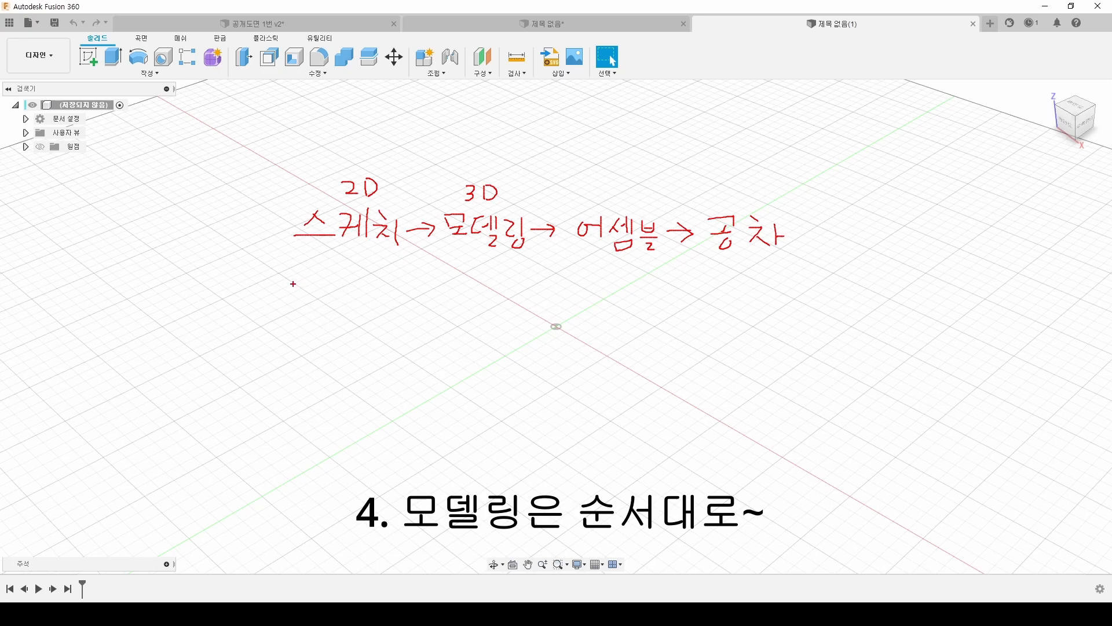